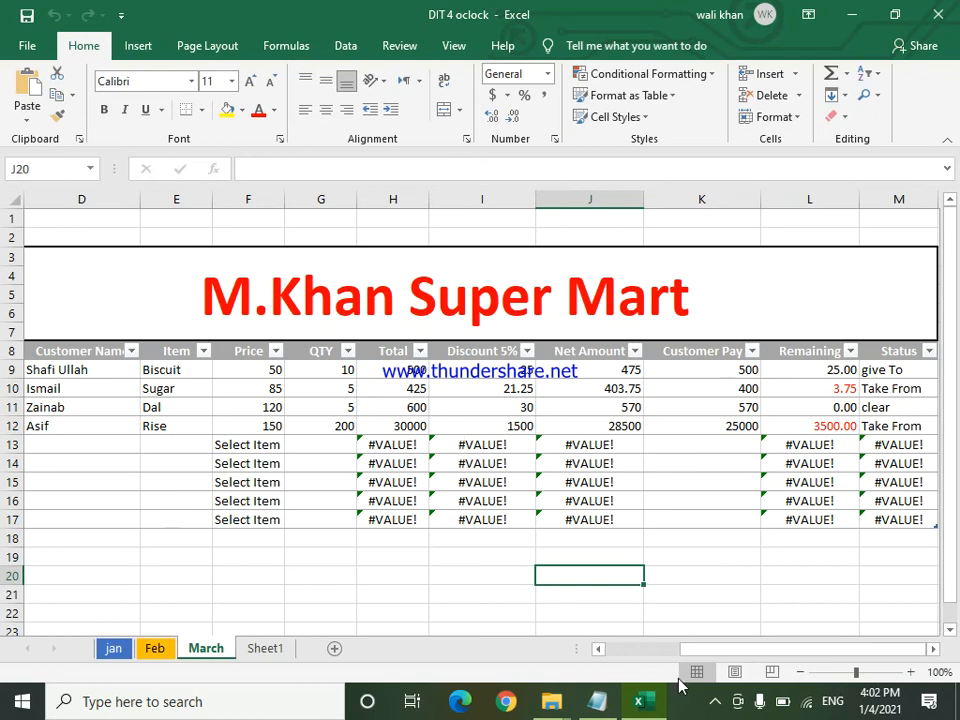
click(713, 703)
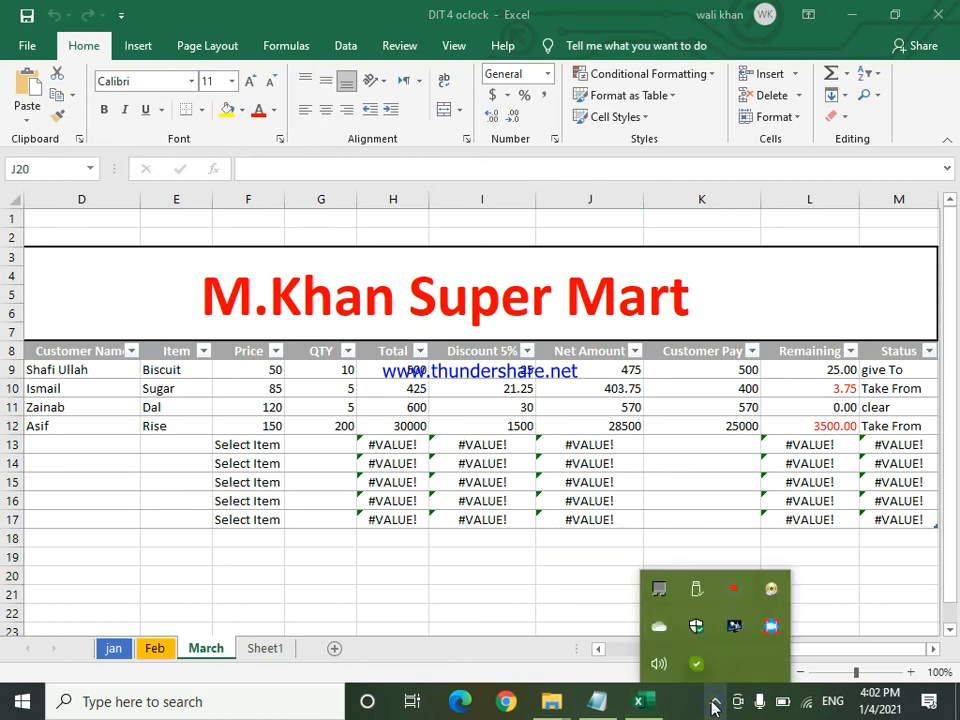
click(773, 628)
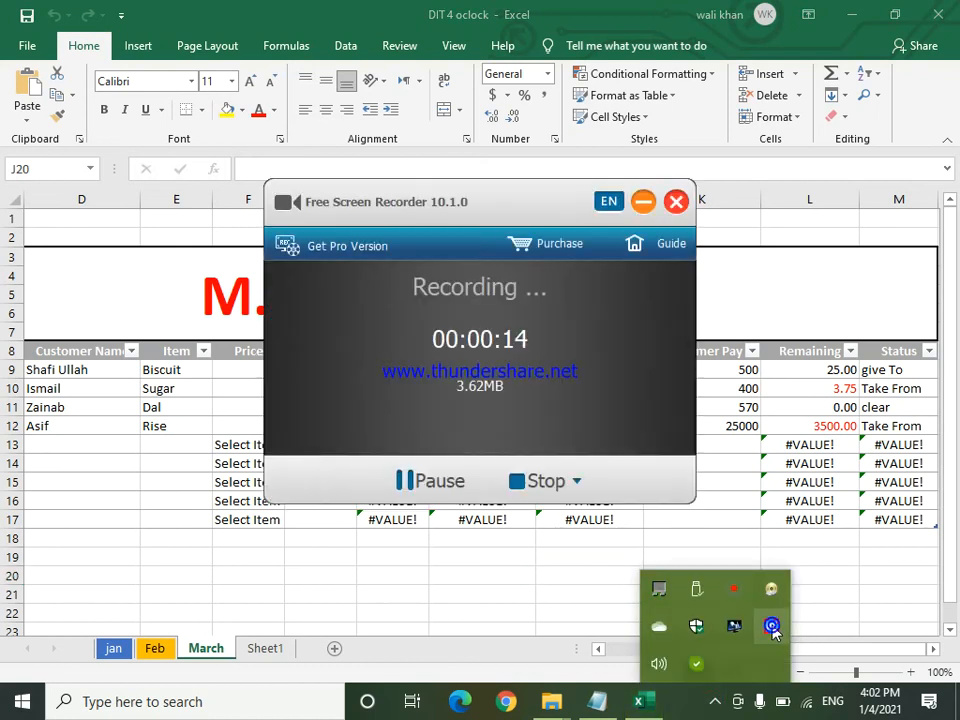
click(644, 203)
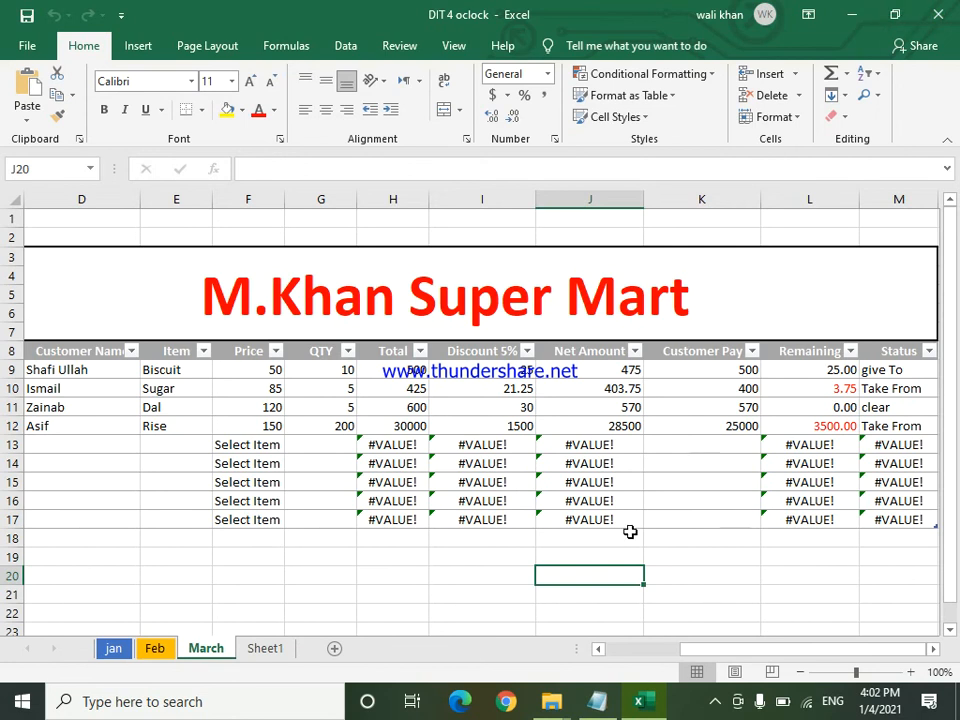
- Add a new worksheet after Sheet1 and list Petrol, Diesel and CNG in cells A1 to A3
click(284, 649)
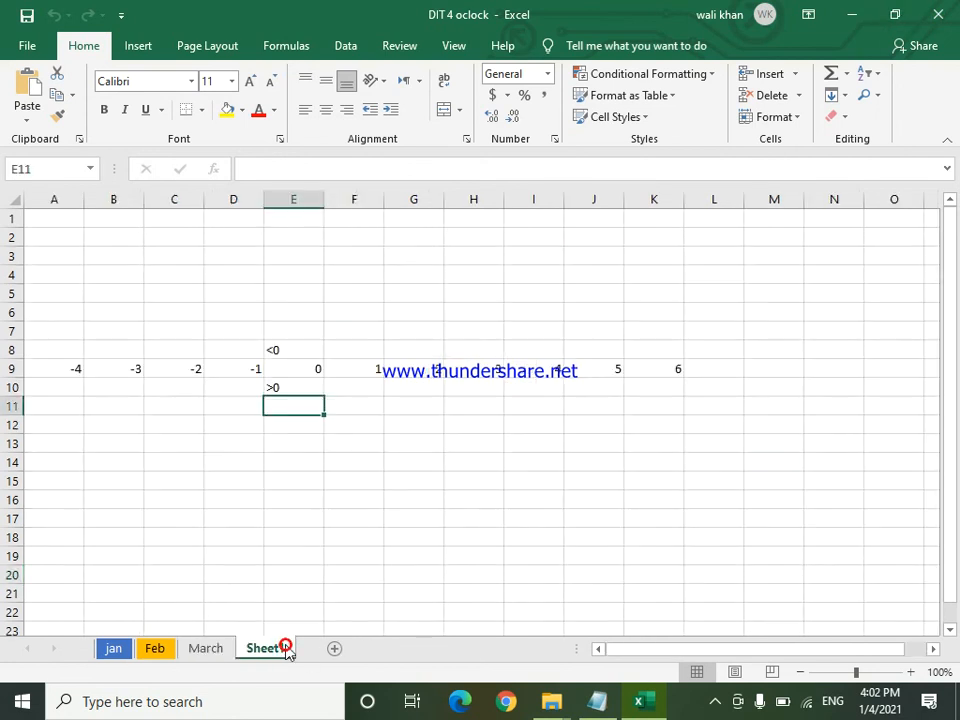
click(342, 649)
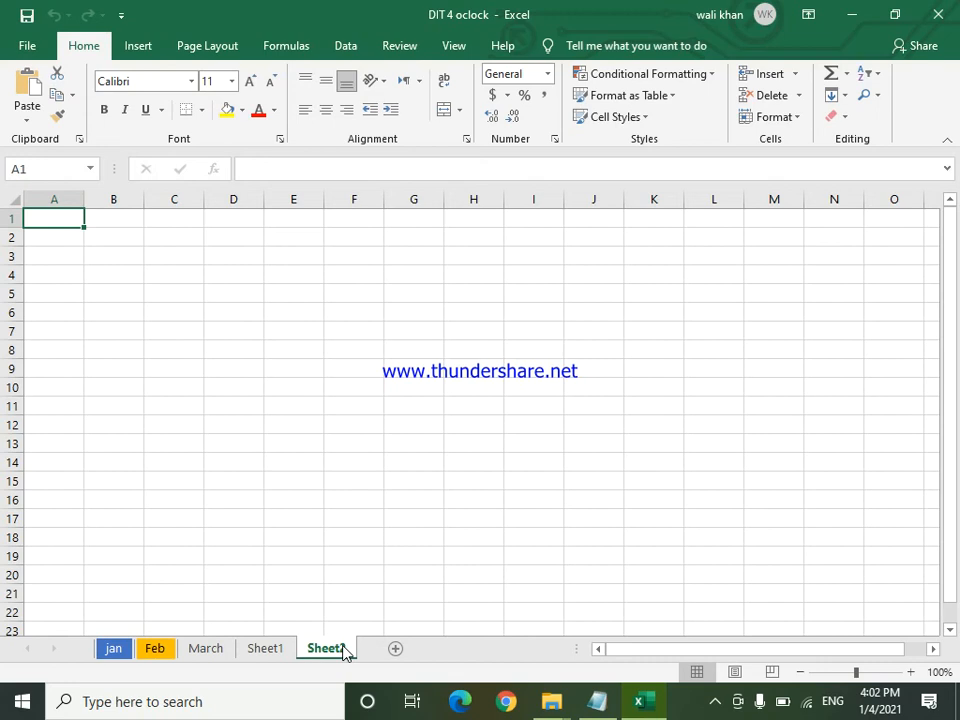
text(Petrol)
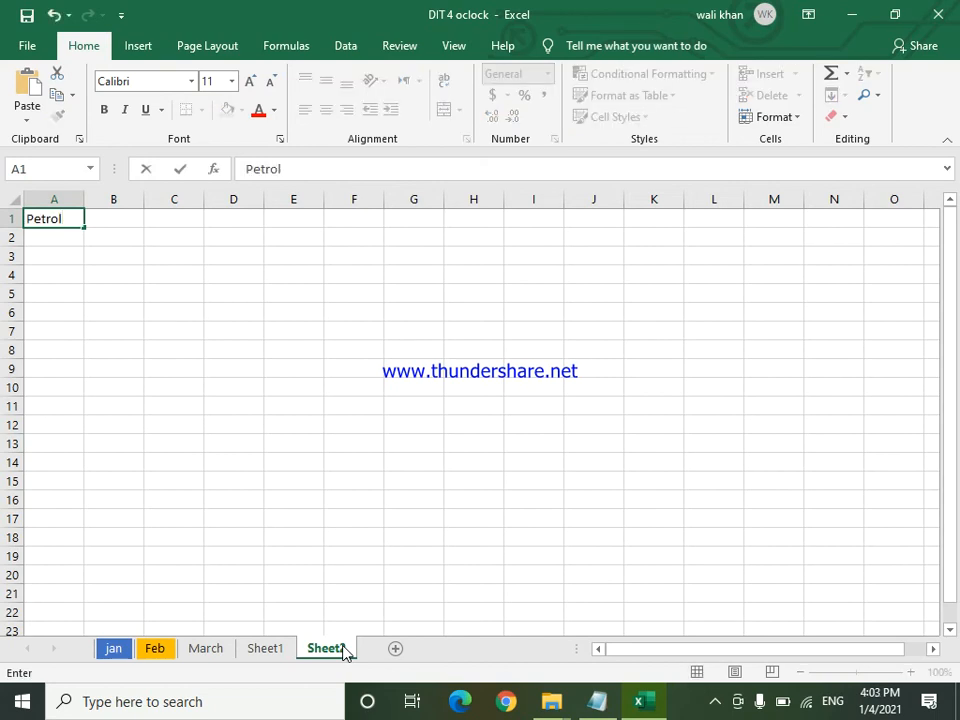
key(Return)
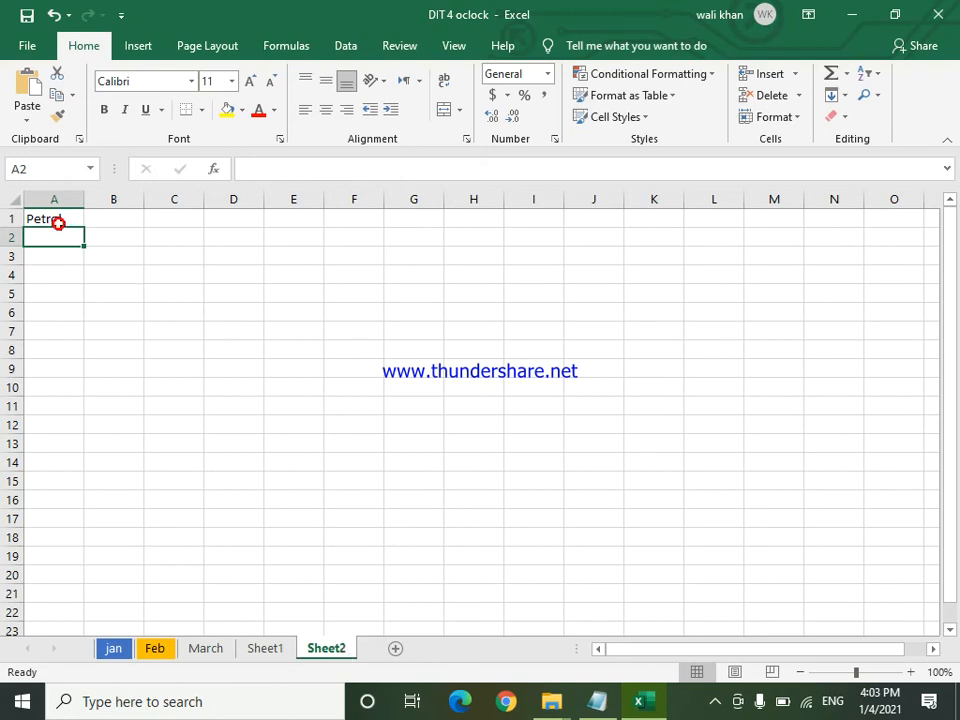
drag(58, 222, 85, 252)
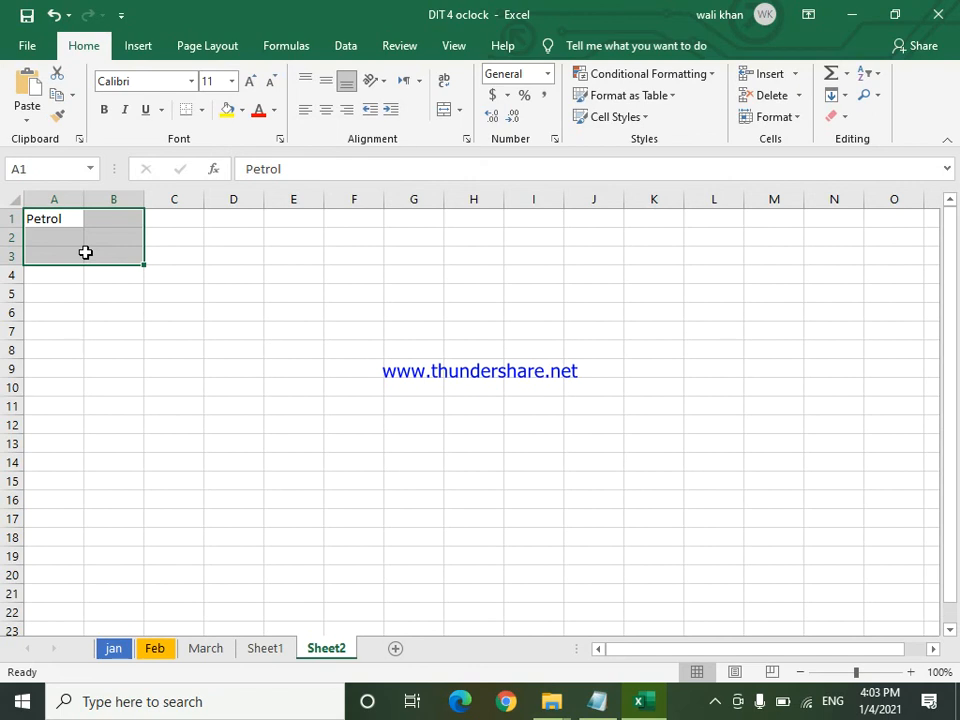
click(80, 252)
click(59, 233)
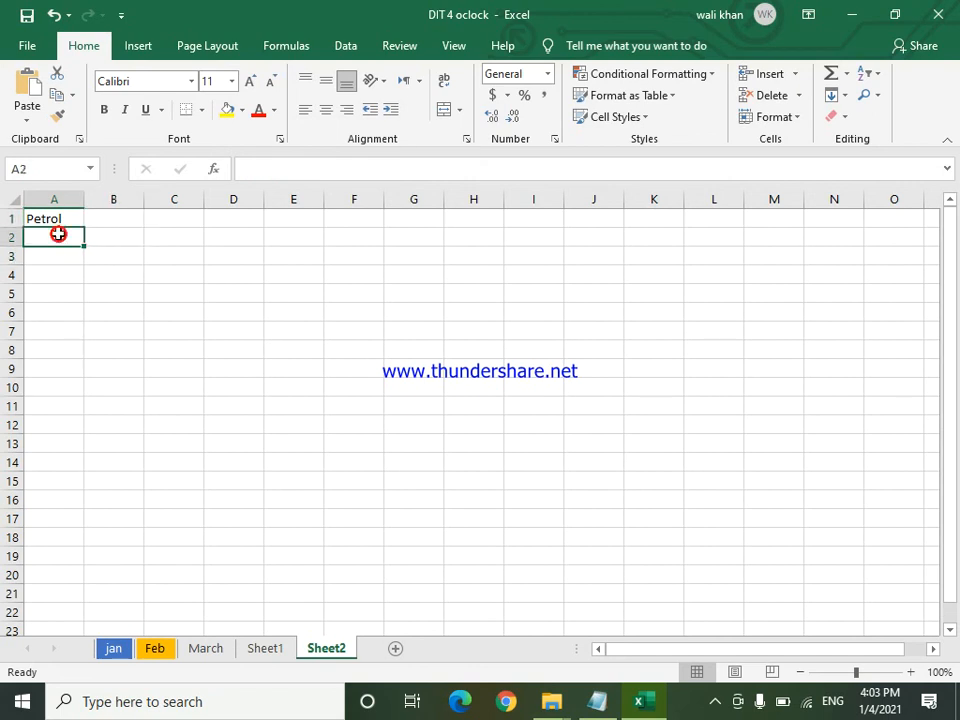
text(Diesel)
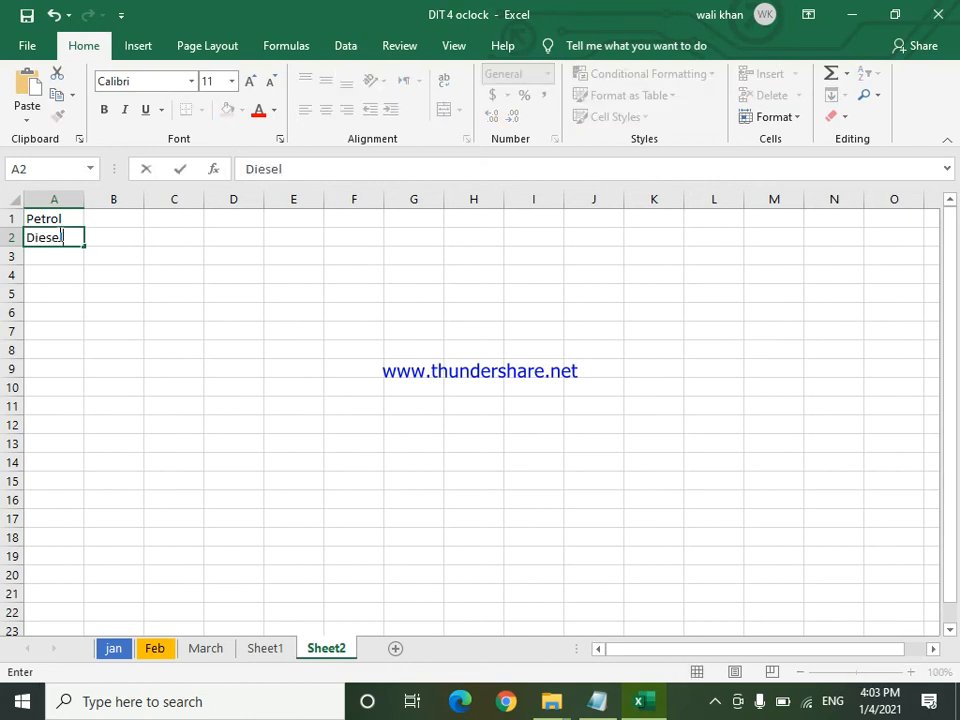
click(57, 268)
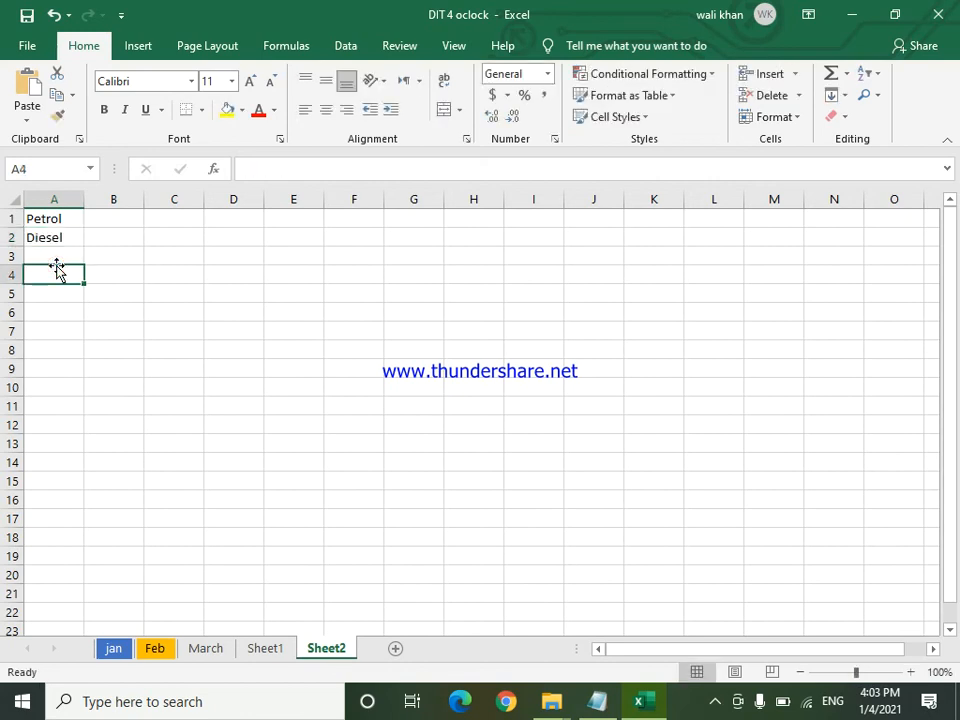
click(49, 255)
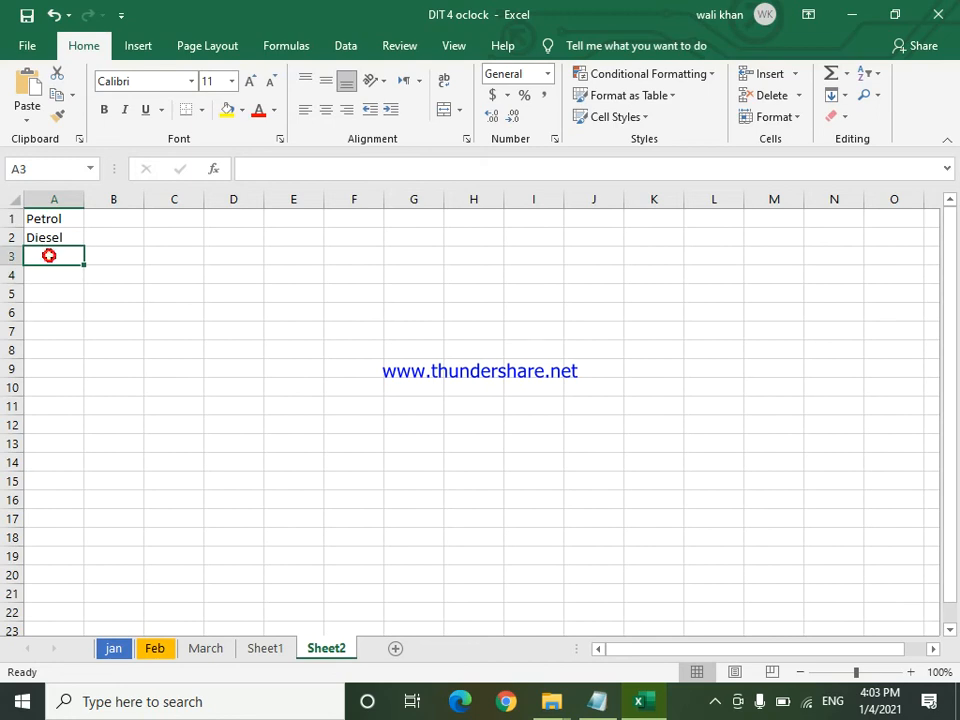
text(CNG)
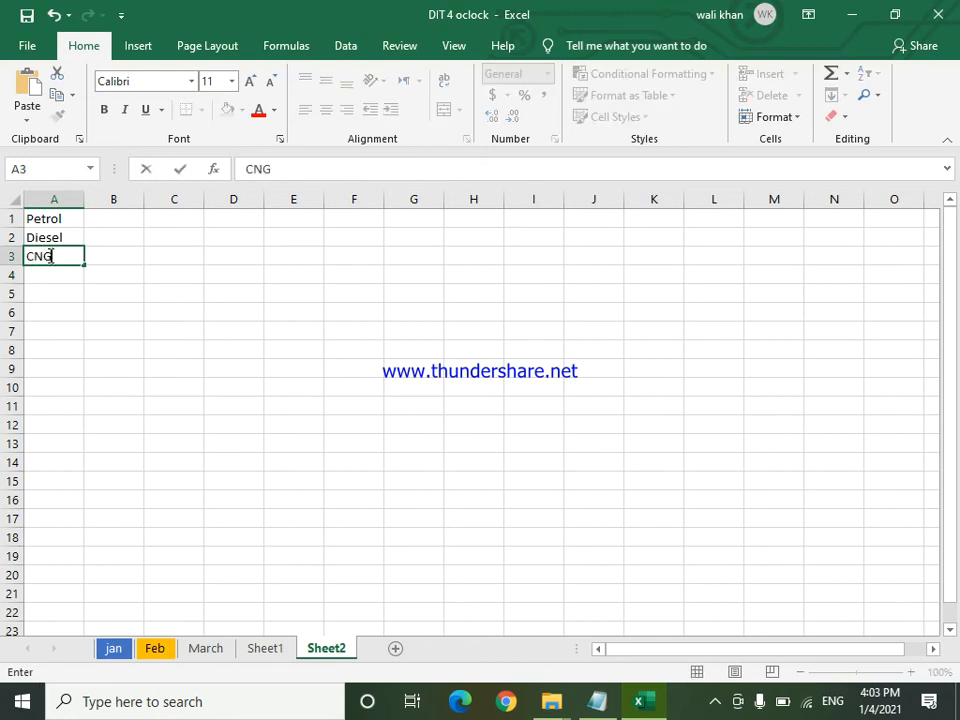
click(109, 306)
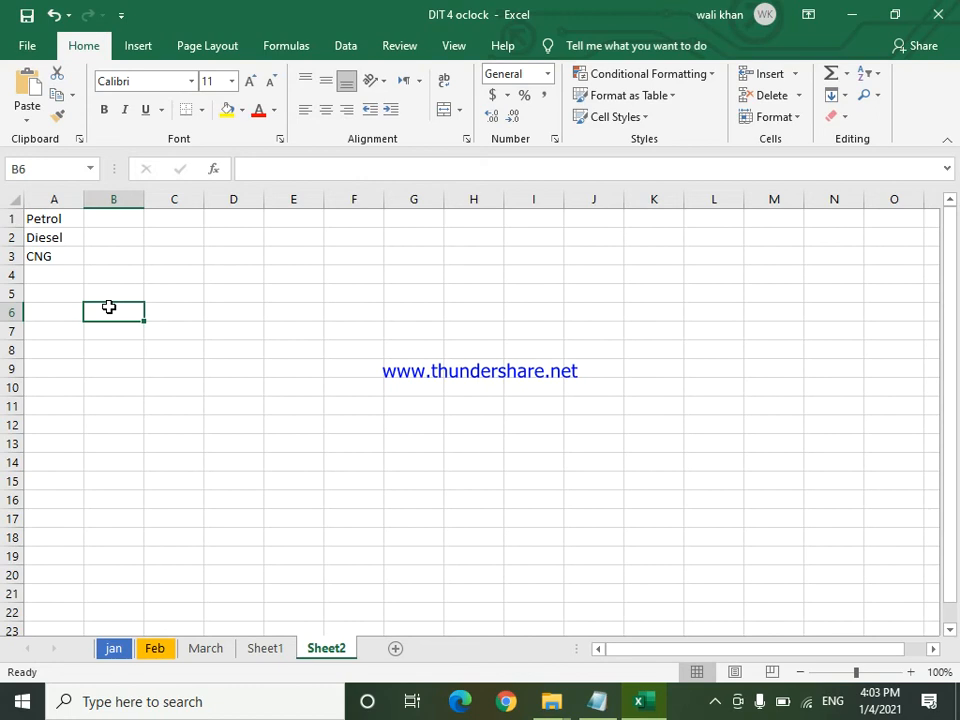
- Move the fuel list from column A so that it starts in cell B3
drag(47, 216, 49, 247)
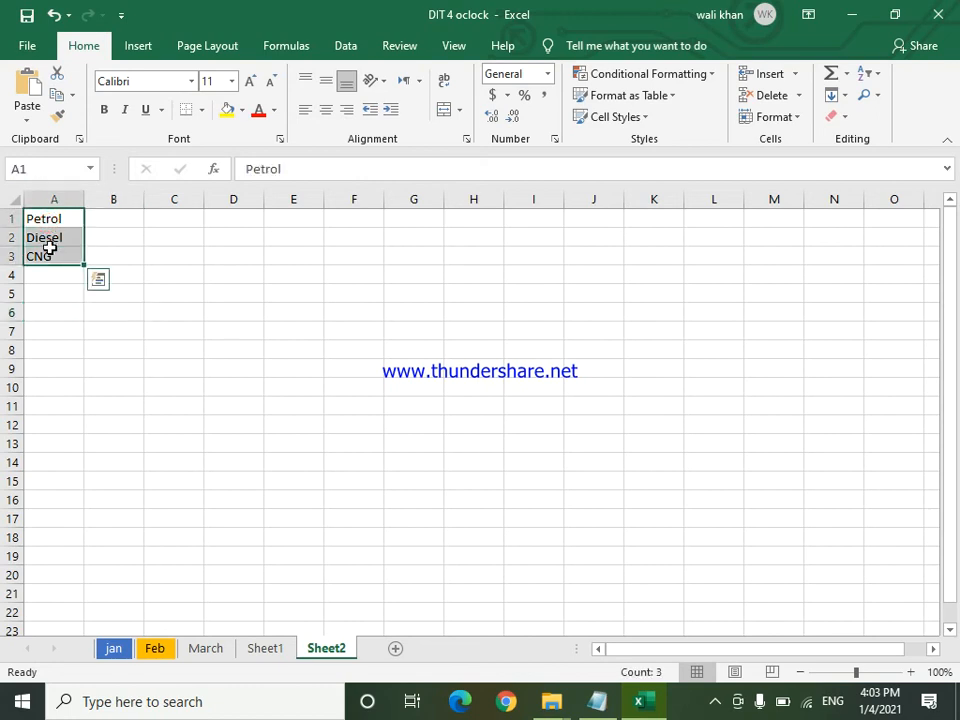
click(61, 224)
drag(61, 227, 122, 258)
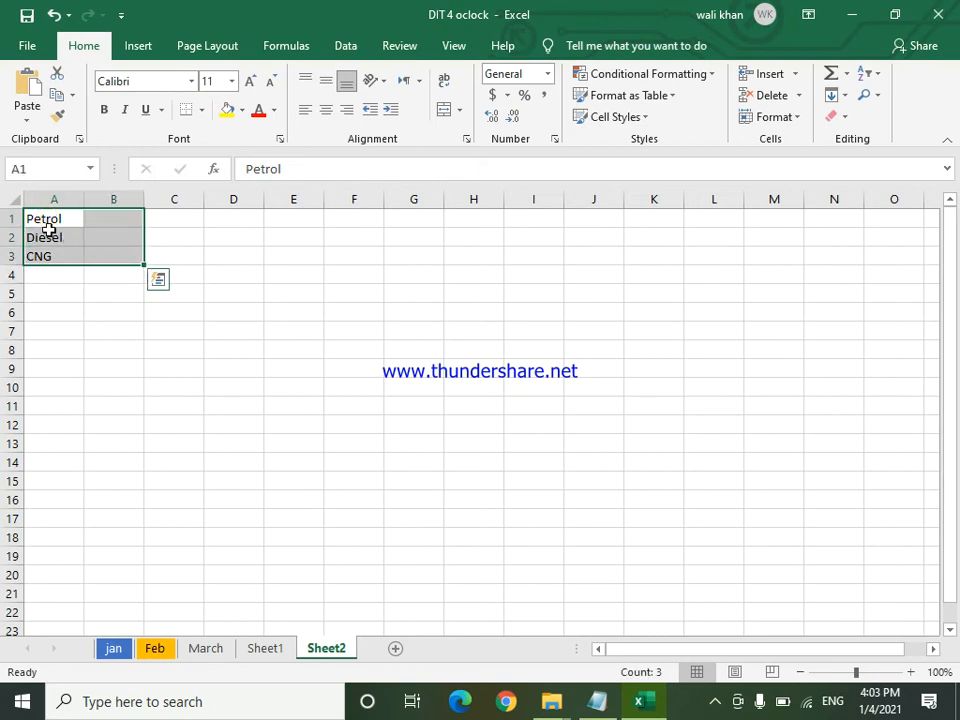
drag(38, 214, 87, 259)
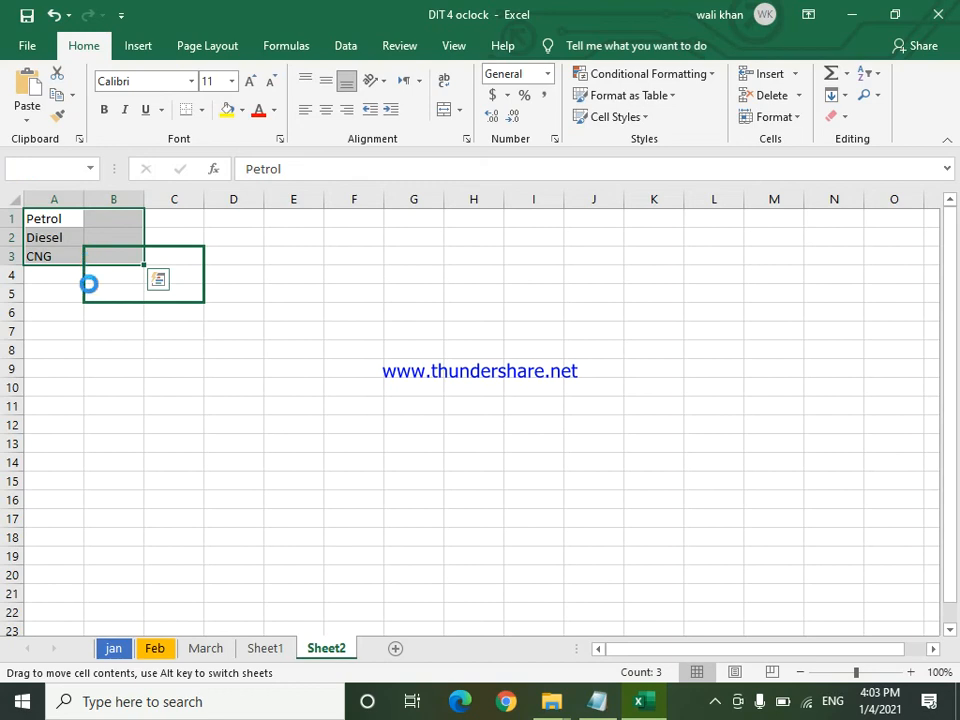
click(100, 327)
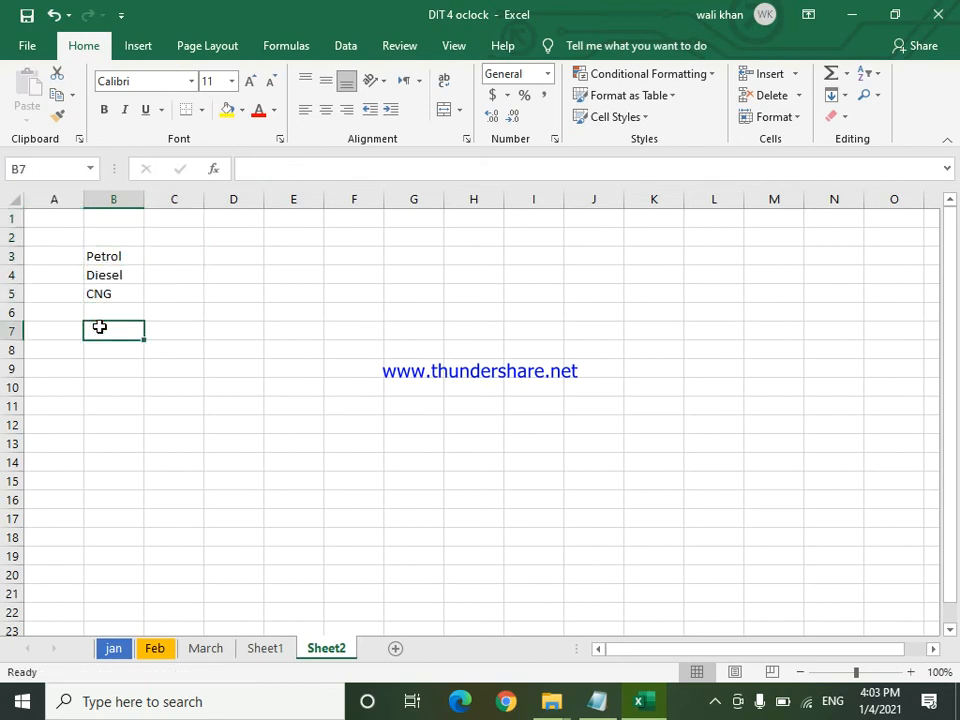
- Merge and center cells B2:C2 above the fuel list and enter the title Price List
drag(116, 240, 163, 234)
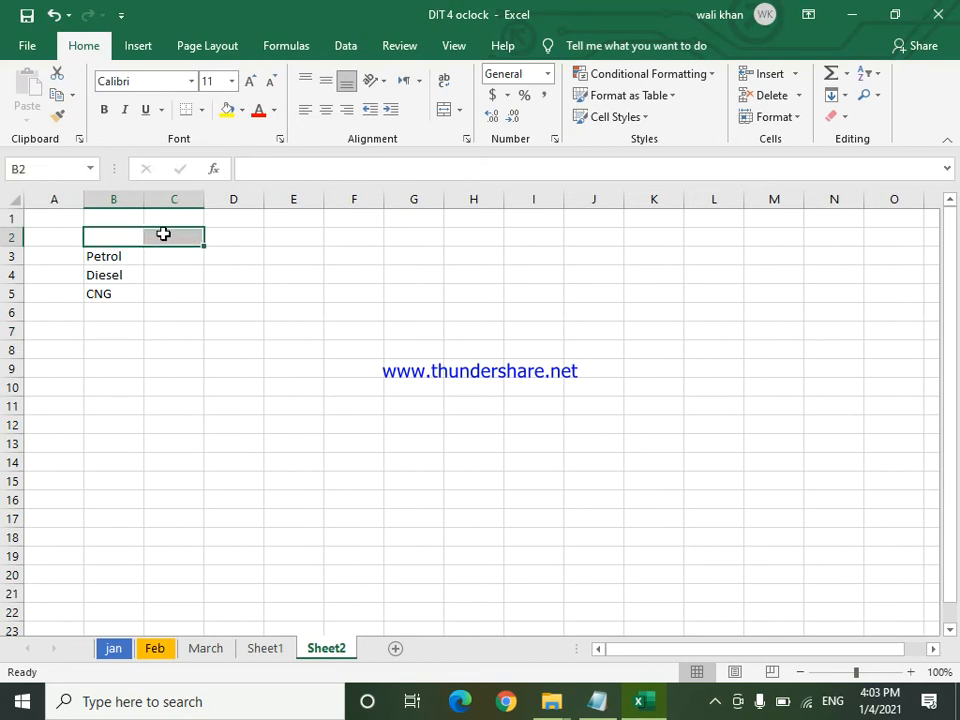
click(449, 112)
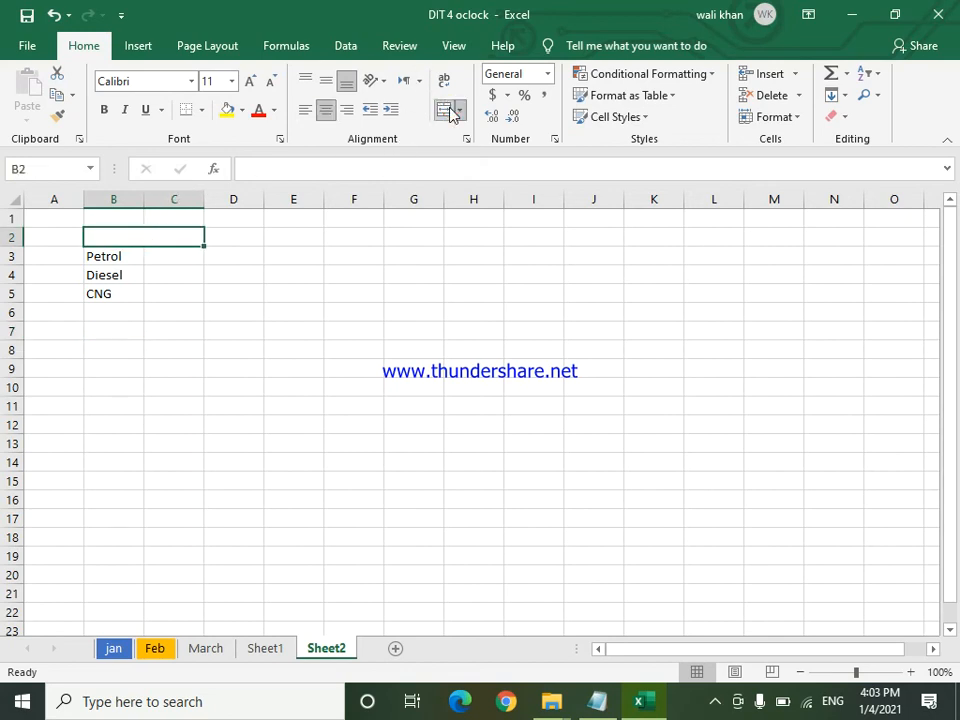
text(P)
key(BackSpace)
key(BackSpace)
text(Pr)
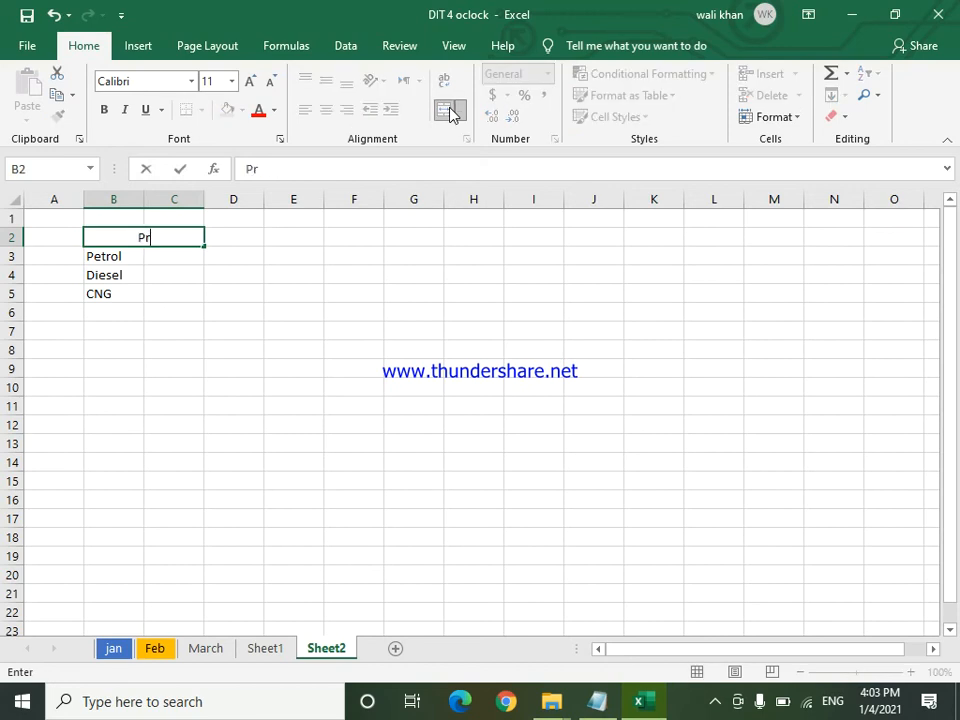
text(ice List)
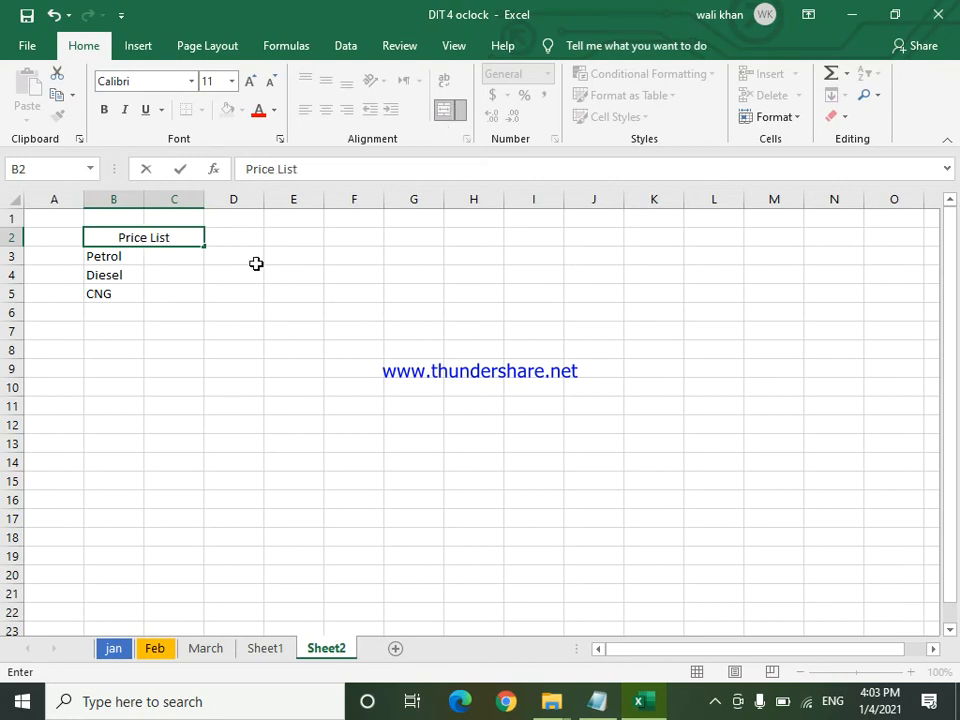
click(193, 349)
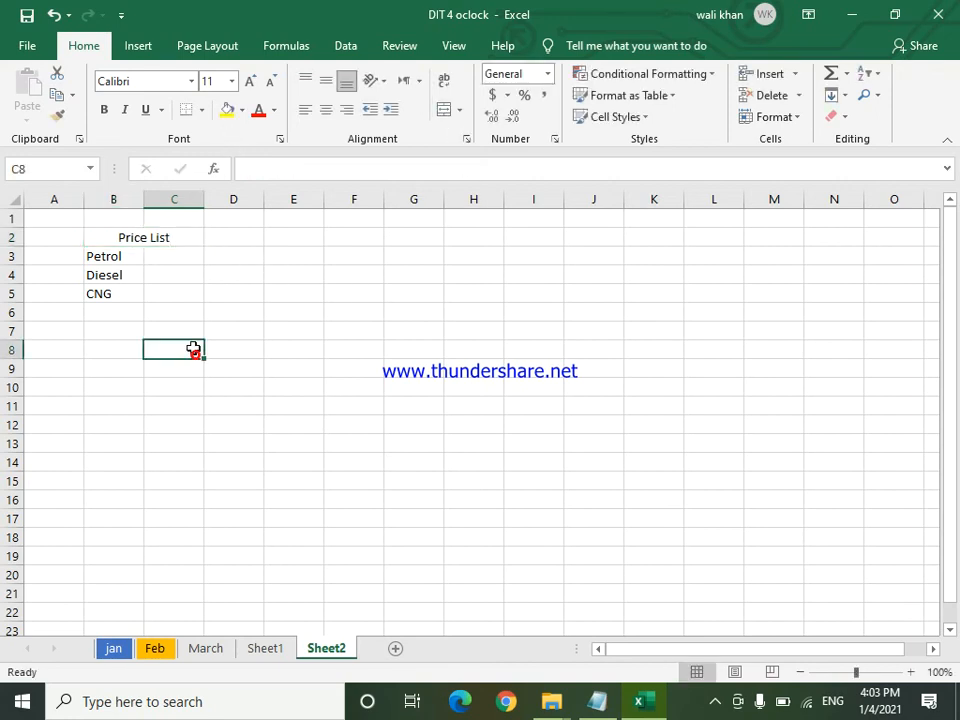
- Apply thick outside borders to the merged Price List title cell
click(156, 241)
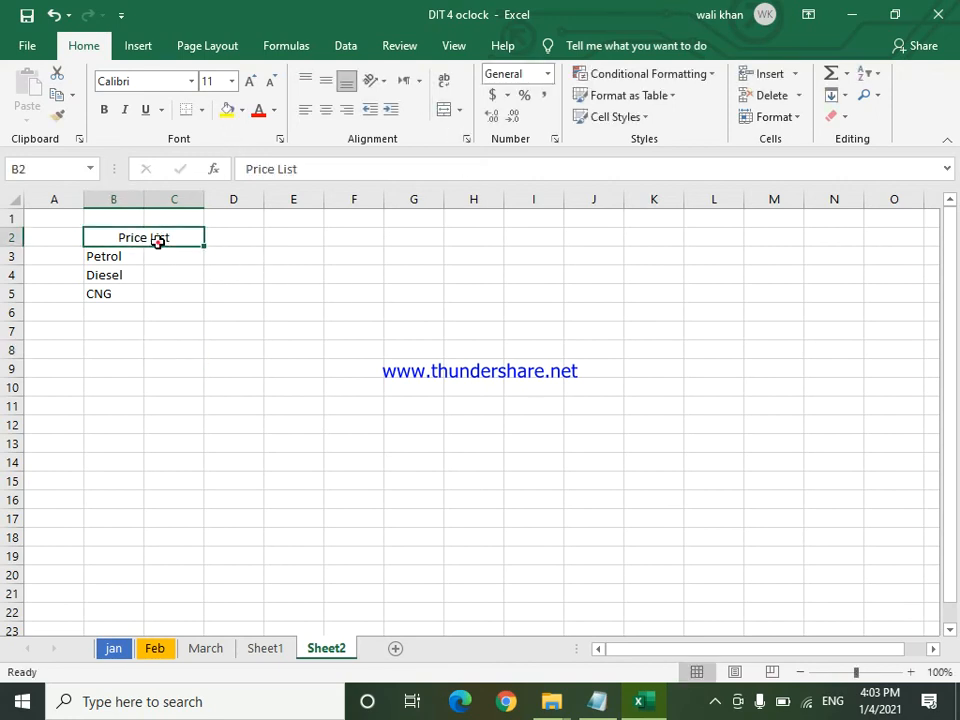
click(203, 113)
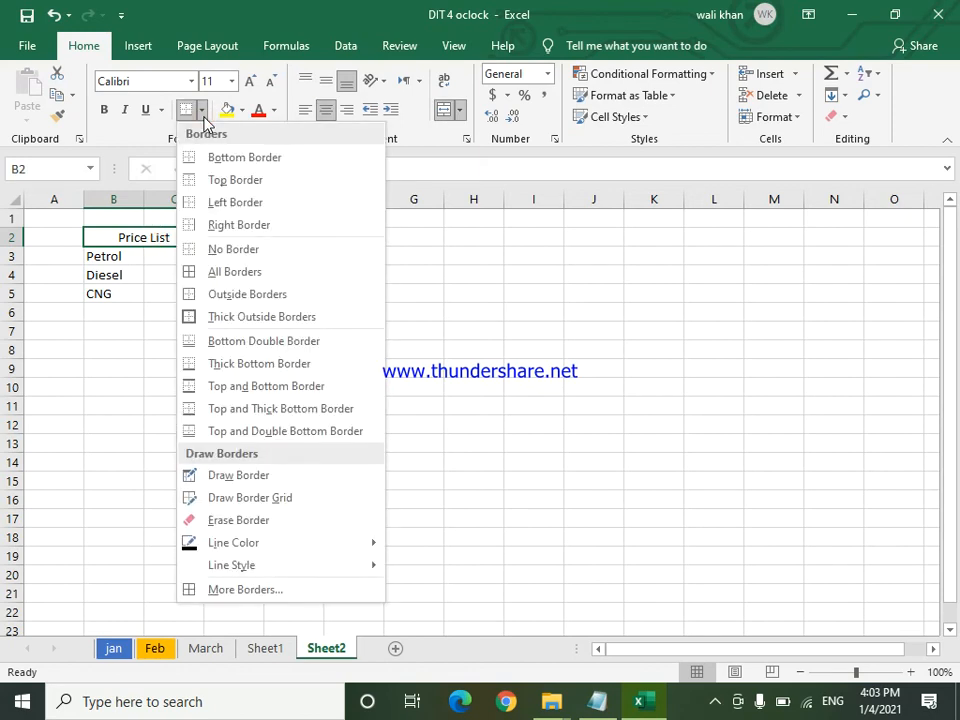
click(271, 317)
click(225, 318)
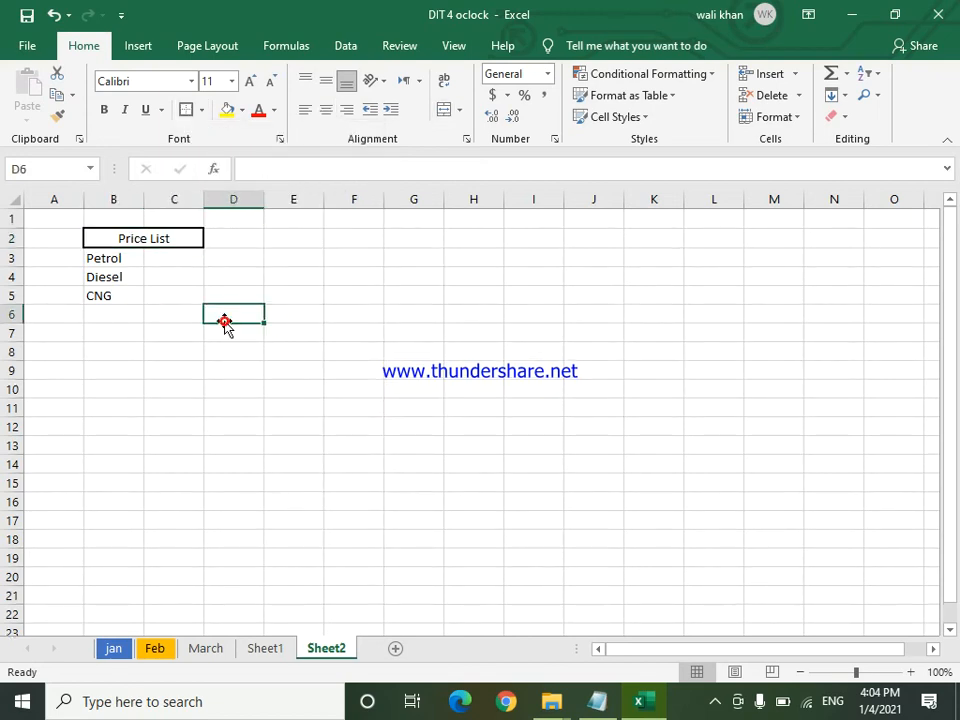
- Apply all borders to the fuel names and the empty price cells, B3:C5
click(90, 258)
drag(132, 271, 178, 292)
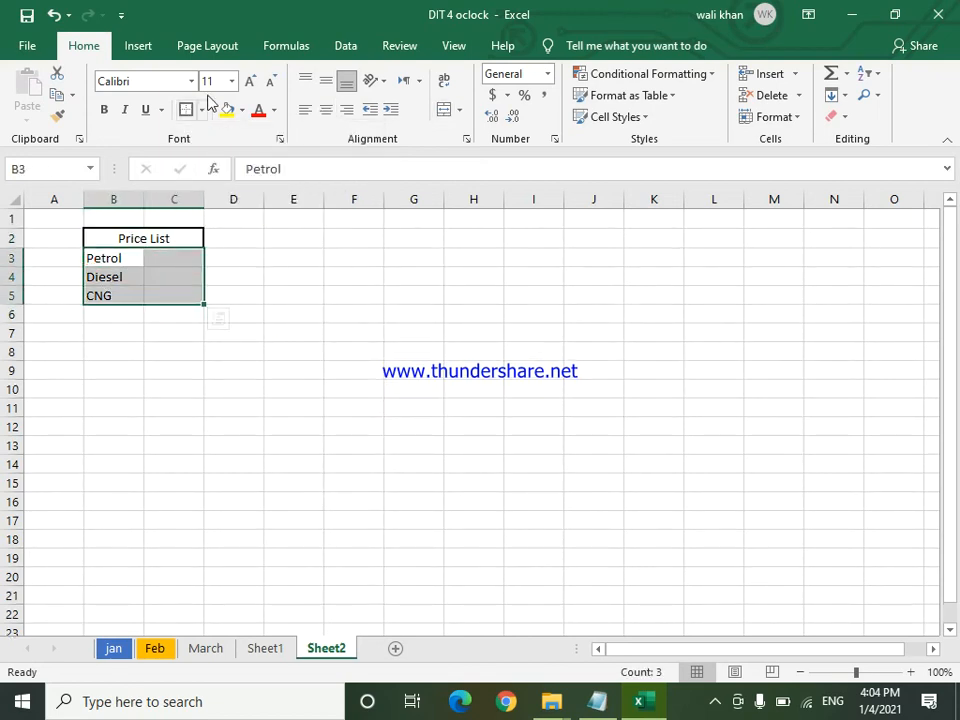
click(203, 110)
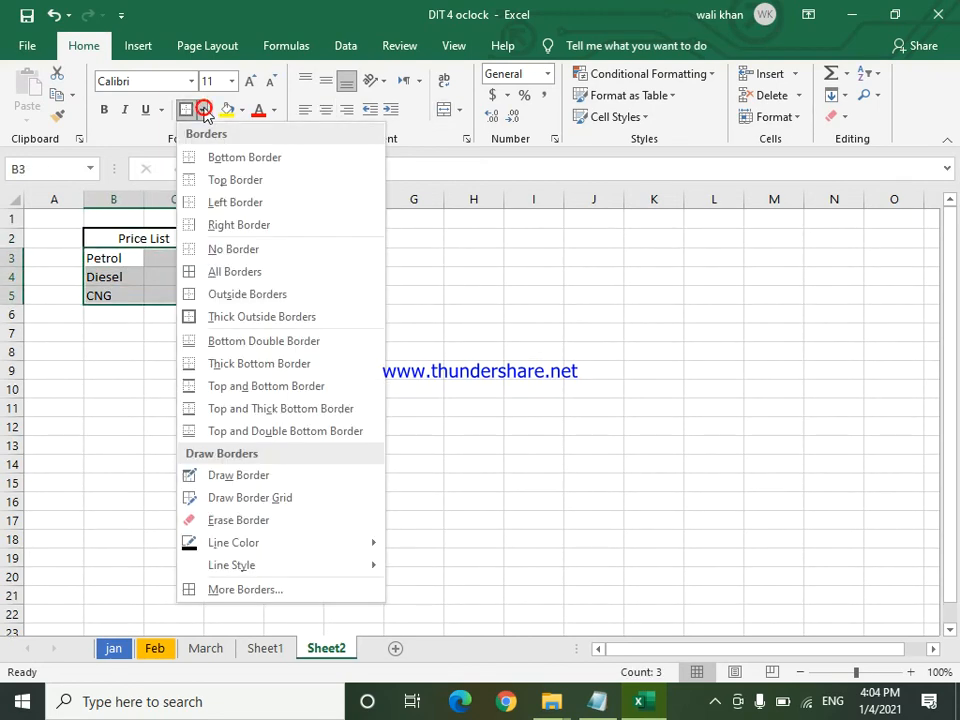
click(231, 272)
click(157, 358)
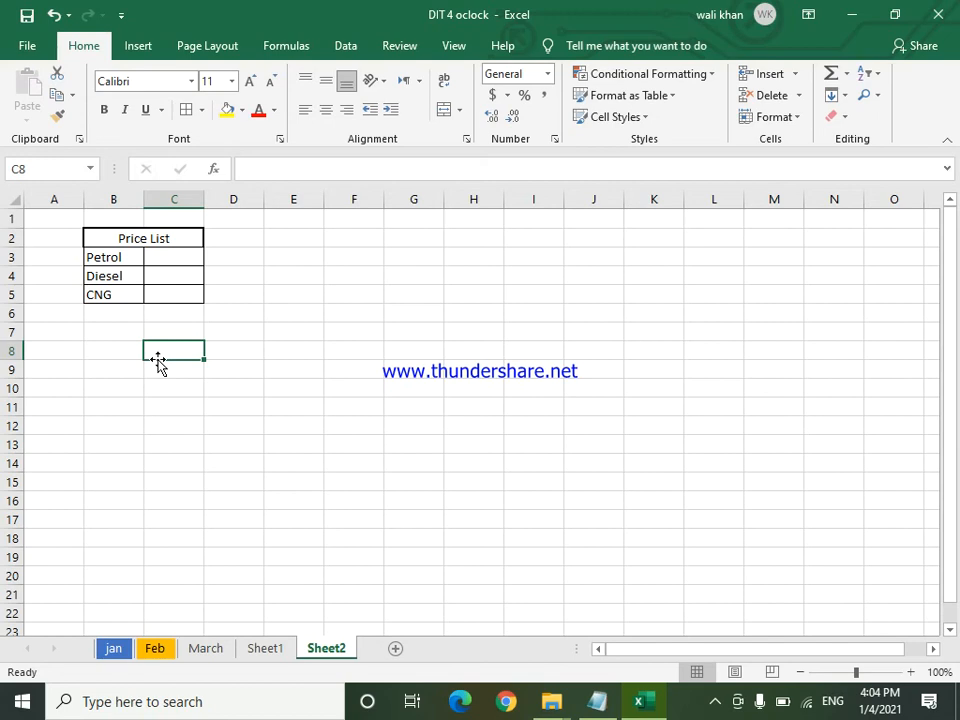
- Open the detailed number format settings for the empty price cells C3:C5 and choose the Currency category
click(178, 256)
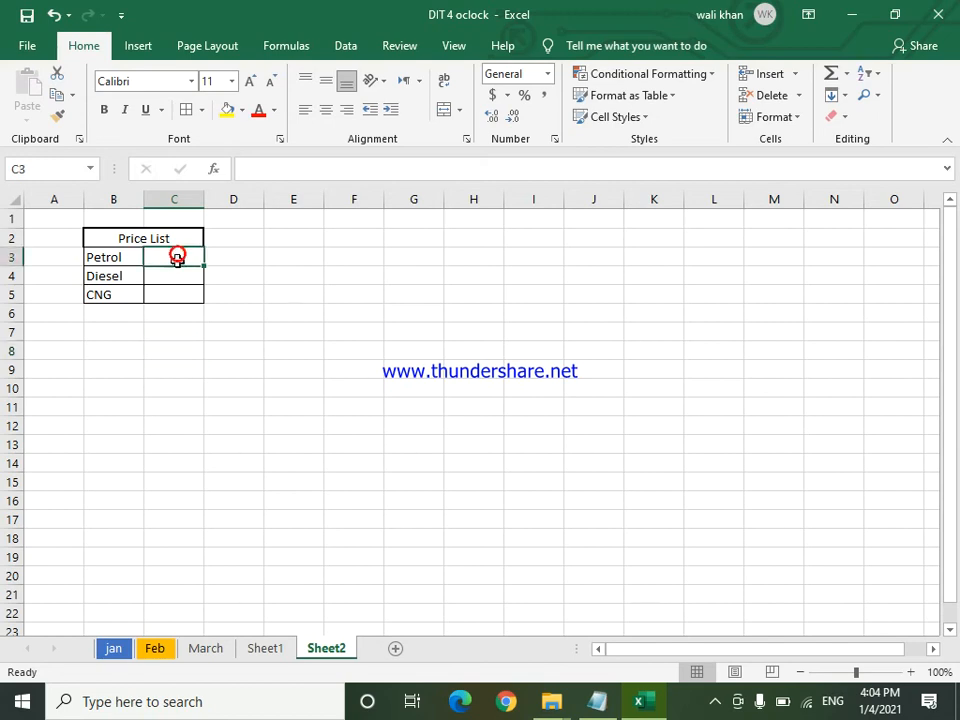
click(178, 268)
click(176, 258)
click(176, 258)
drag(175, 259, 174, 293)
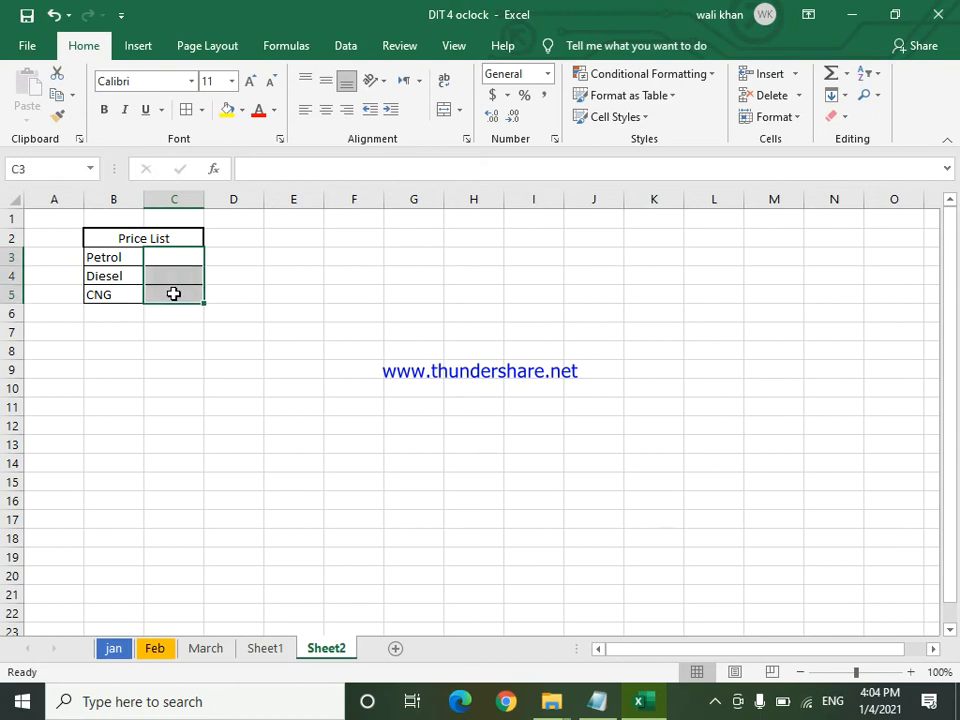
click(549, 75)
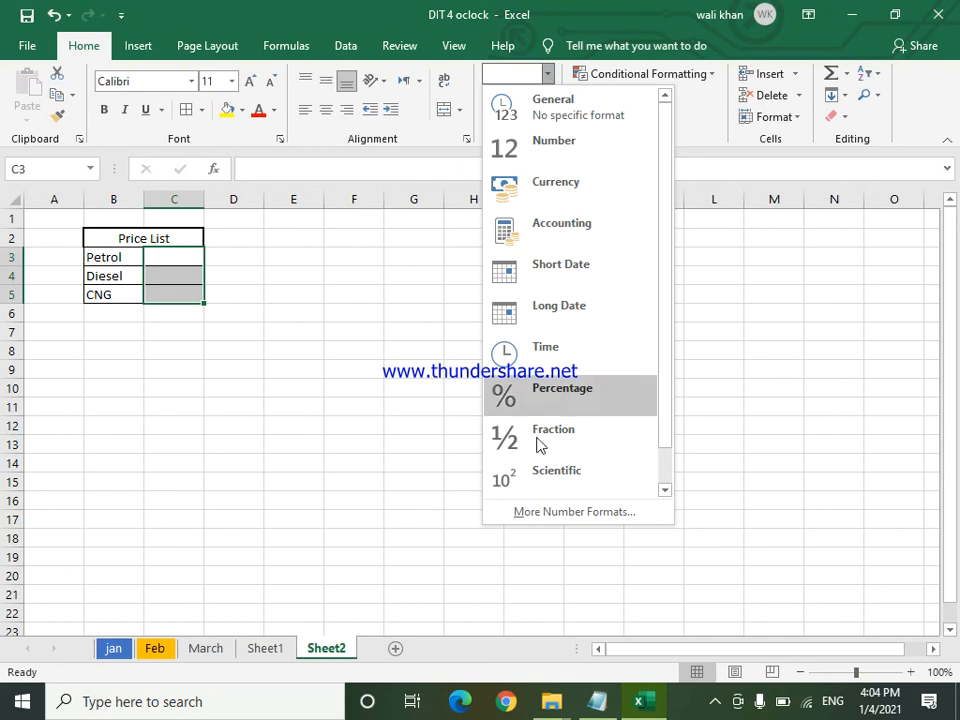
click(556, 78)
click(508, 96)
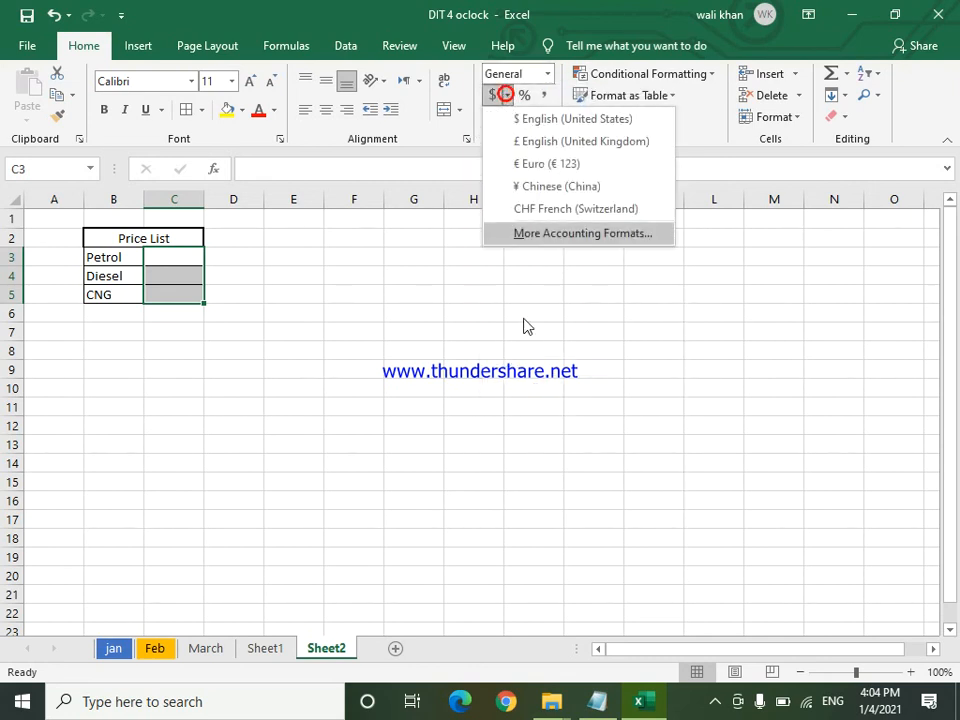
click(566, 234)
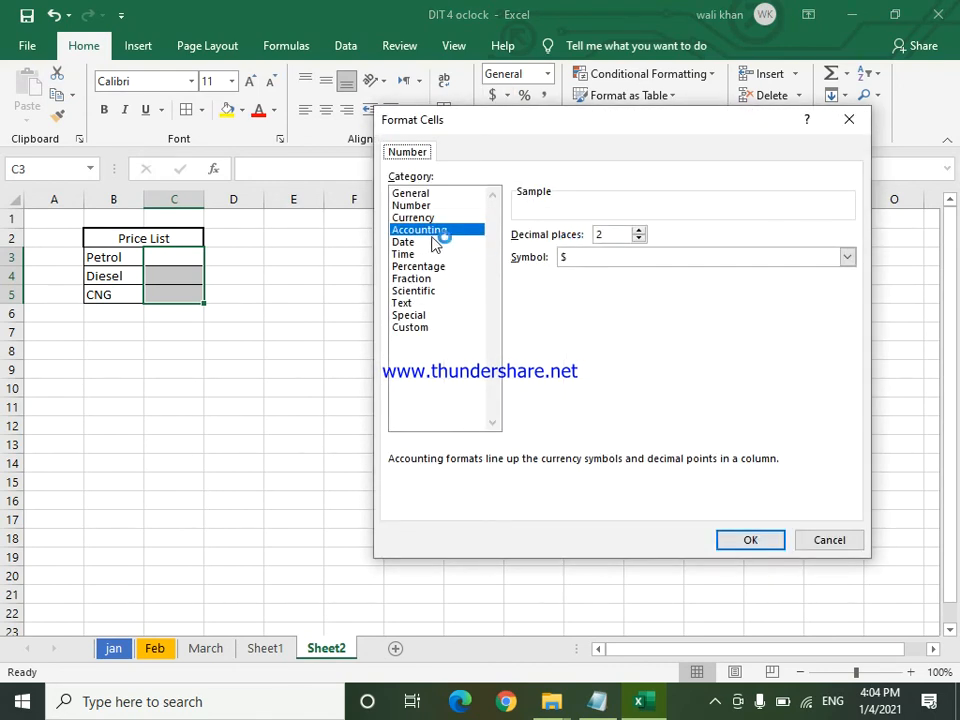
click(424, 217)
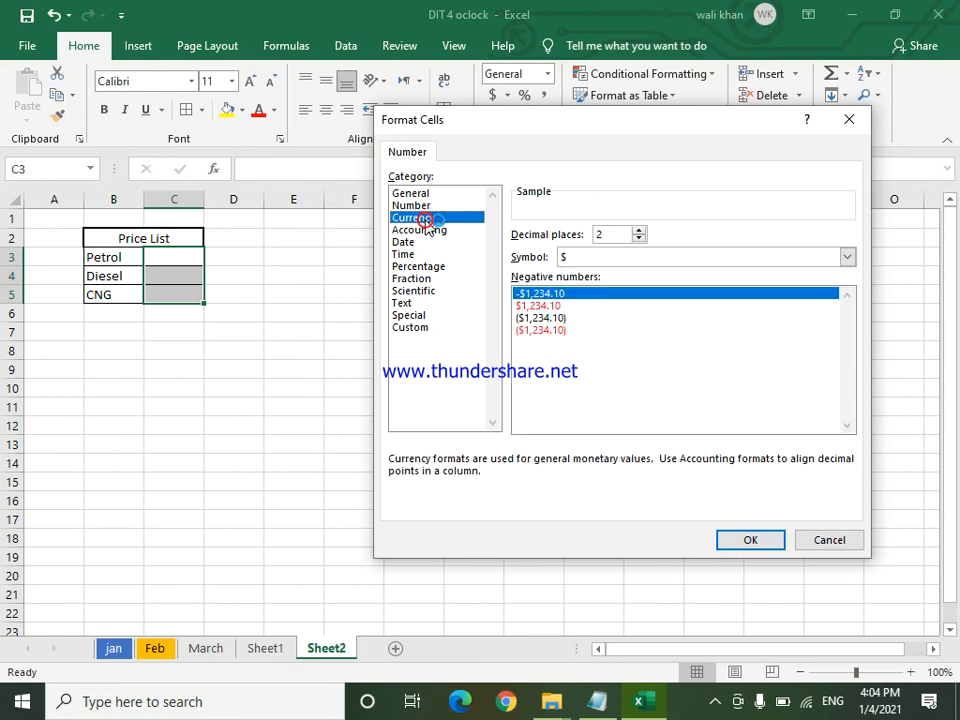
- Apply the Rs Urdu (Pakistan) currency symbol to C3:C5, with negative numbers shown in red without a minus sign
click(846, 257)
drag(849, 292, 862, 388)
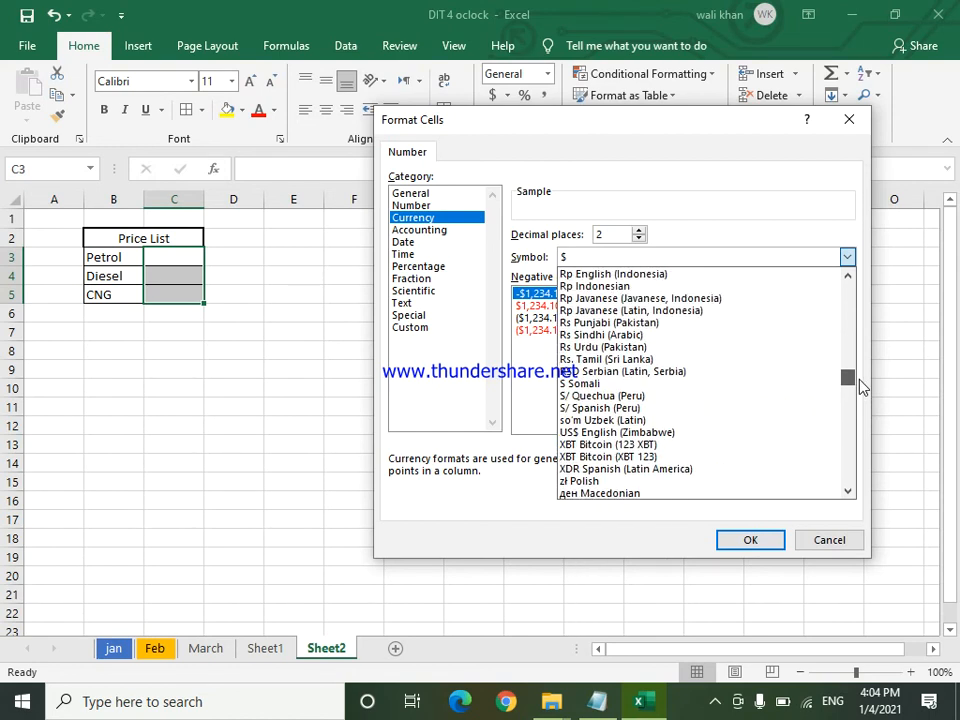
click(656, 347)
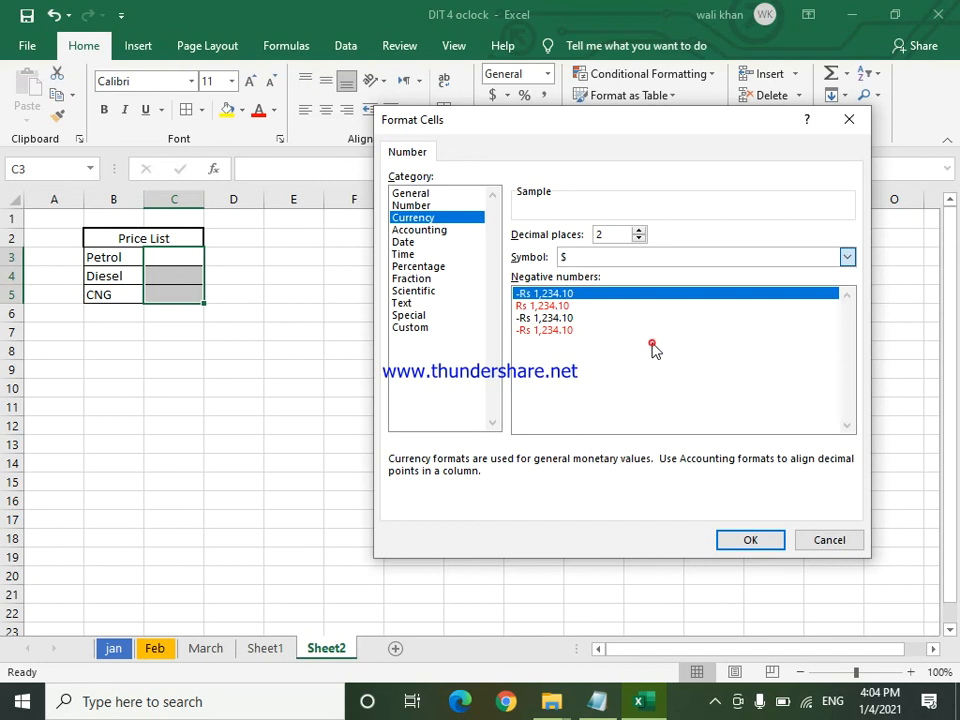
click(745, 541)
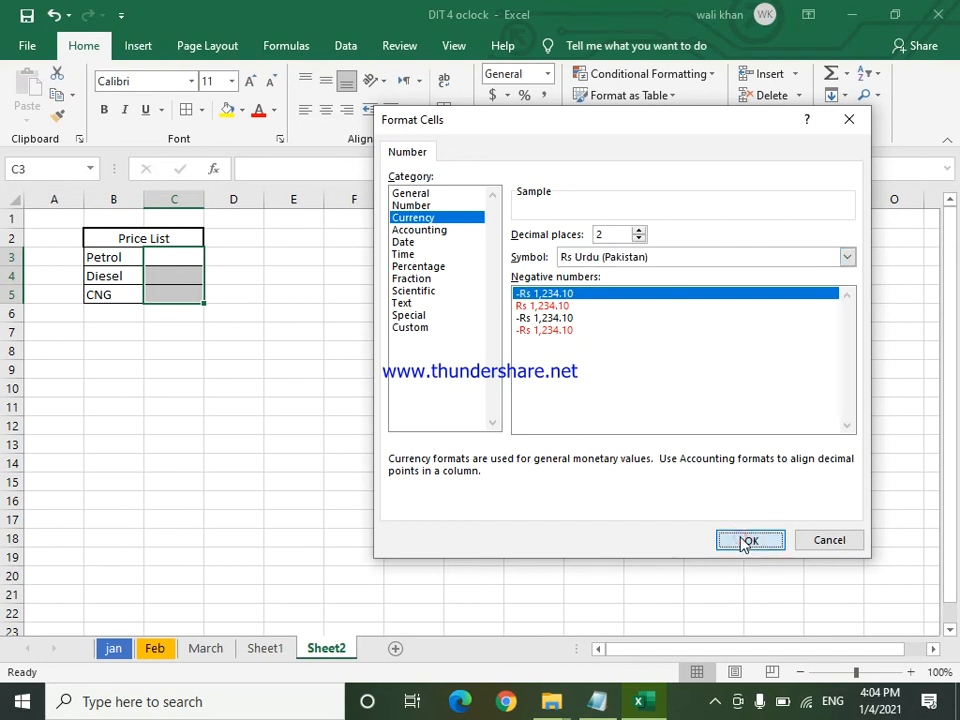
click(540, 306)
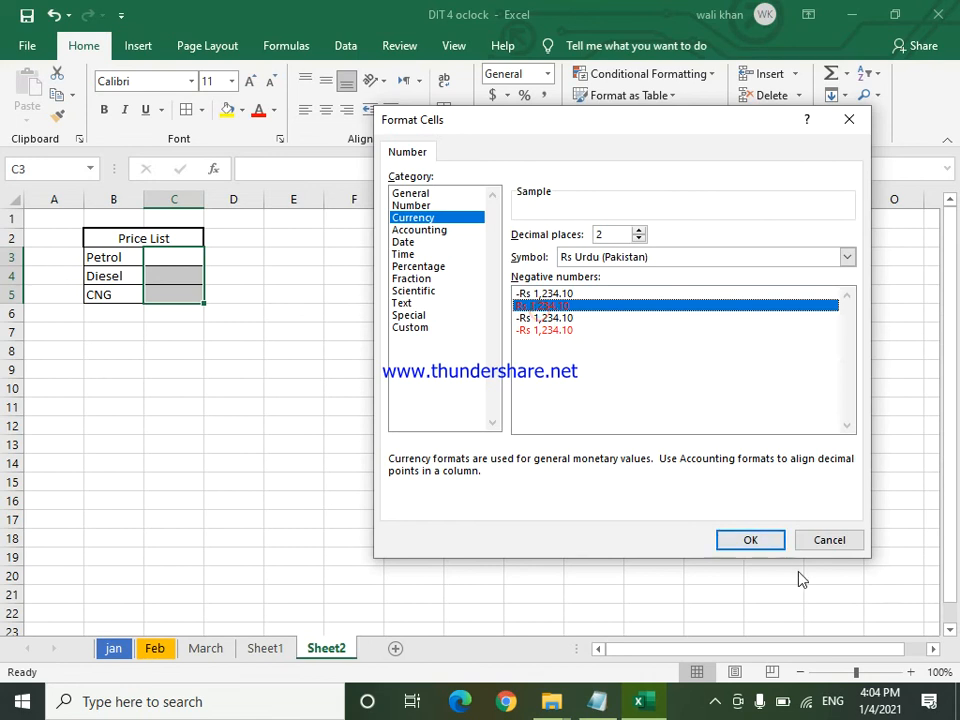
click(761, 538)
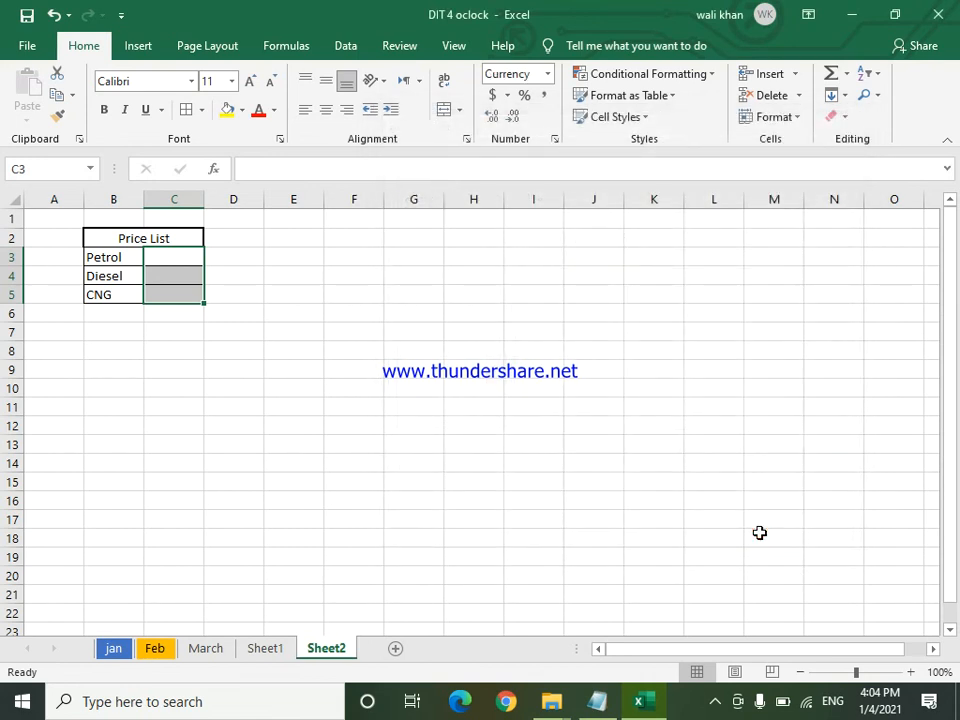
- Enter 105.5 as the Petrol price in C3 and fit column C's width to its contents
click(373, 354)
click(168, 263)
click(168, 263)
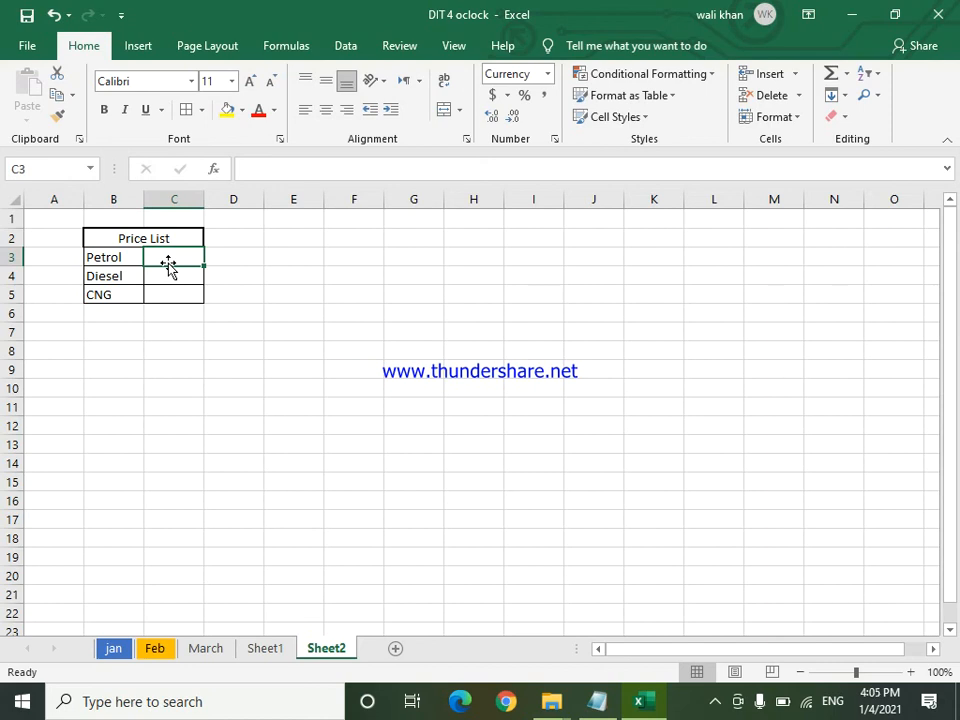
text(105)
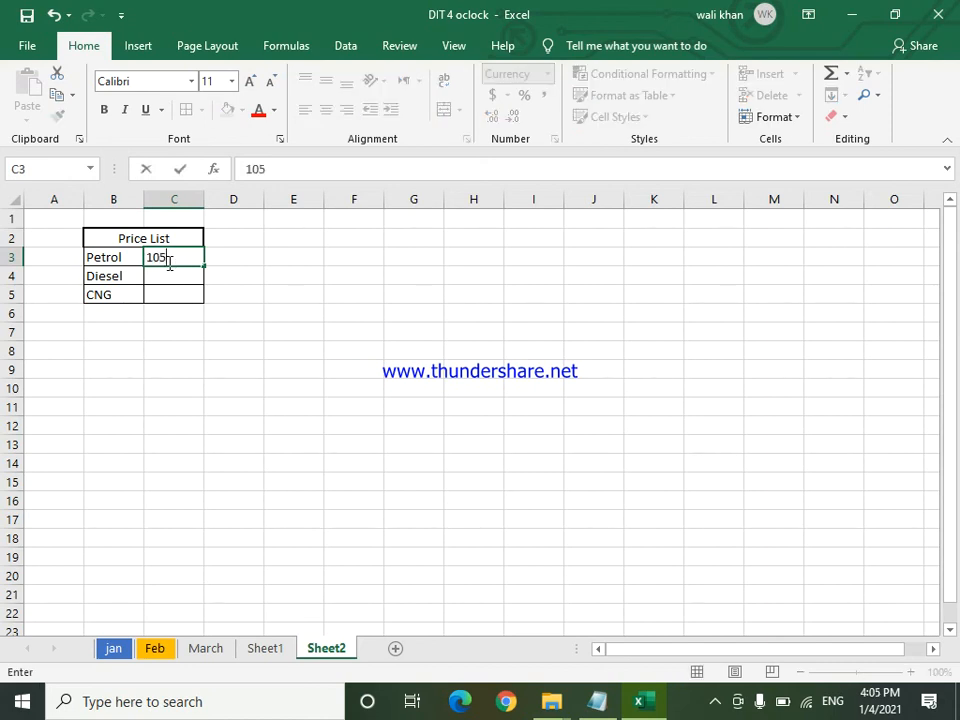
text(.5)
key(Return)
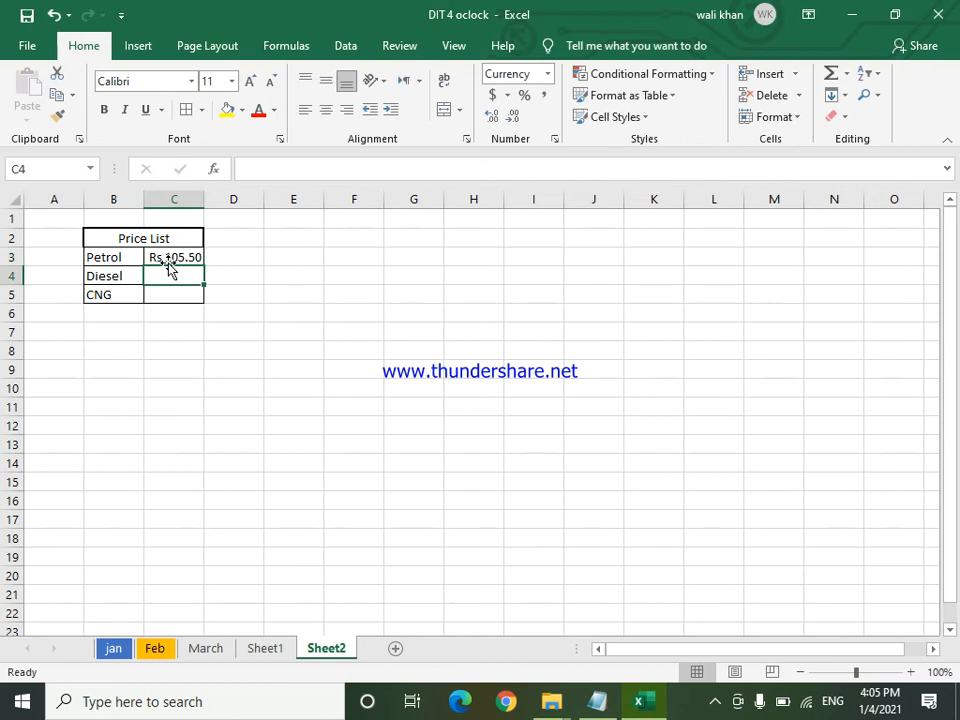
double_click(200, 199)
- Enter 98.3 as the Diesel price in C4 and 80 as the CNG price in C5
click(165, 270)
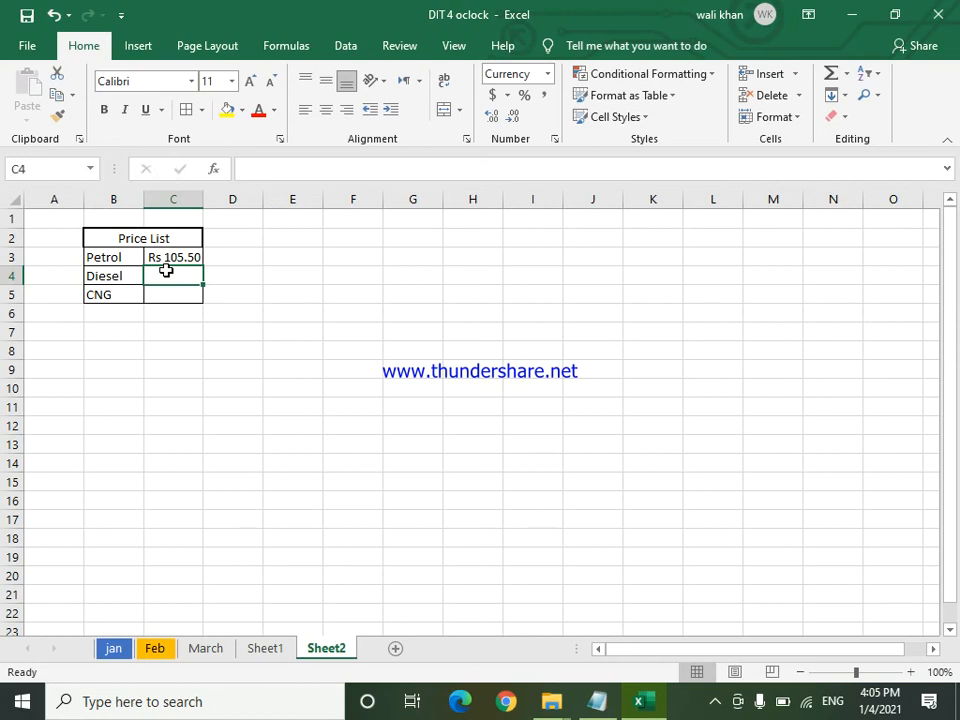
text(98.3)
key(Return)
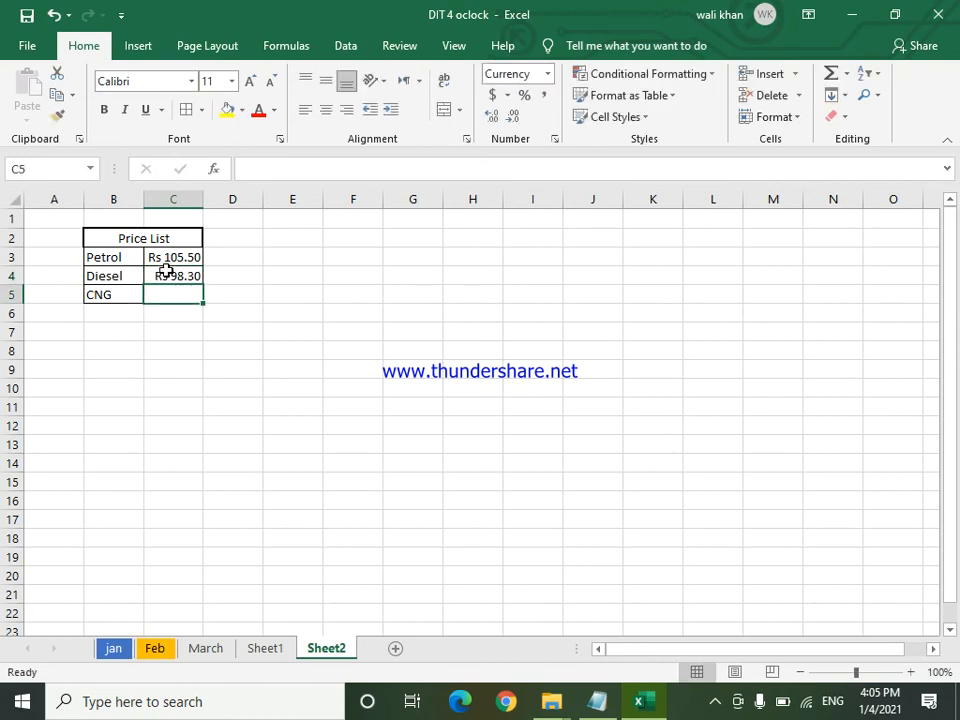
text(80)
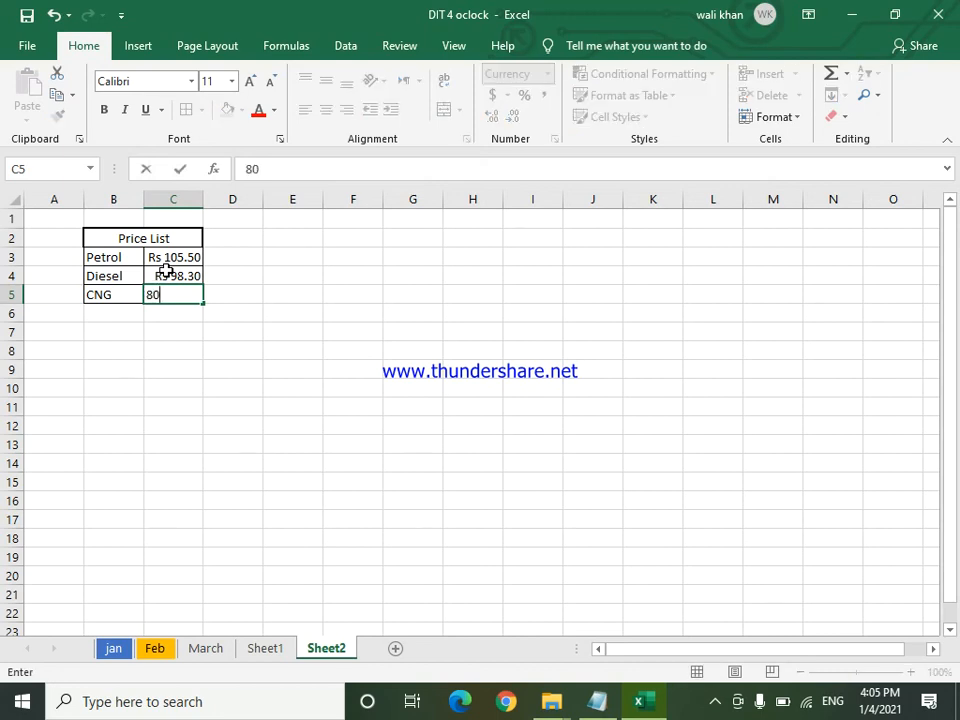
key(Return)
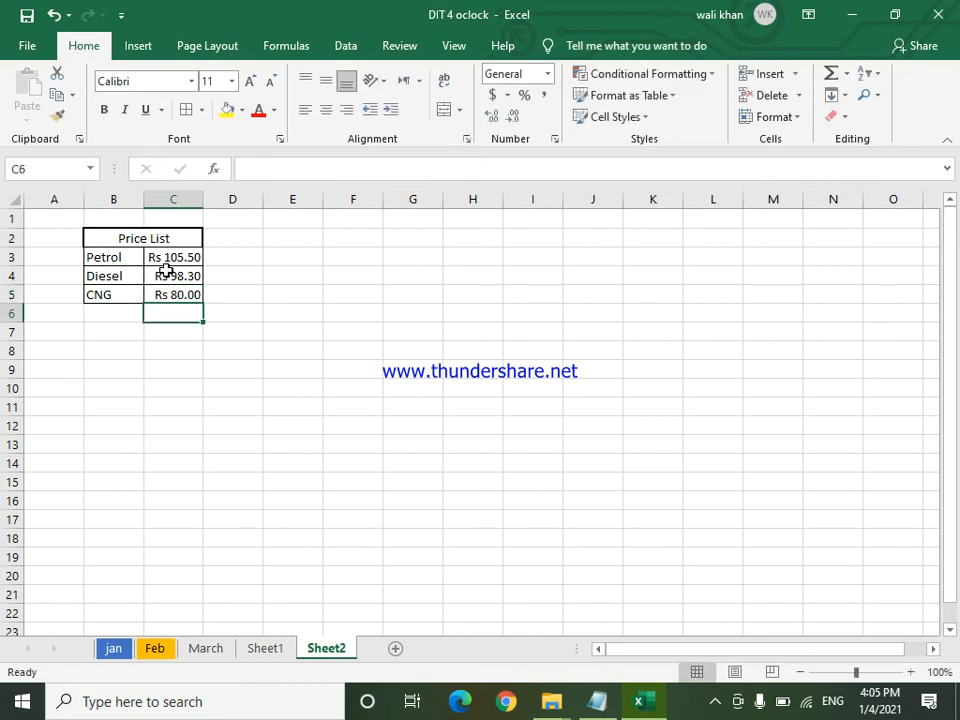
click(230, 257)
click(185, 366)
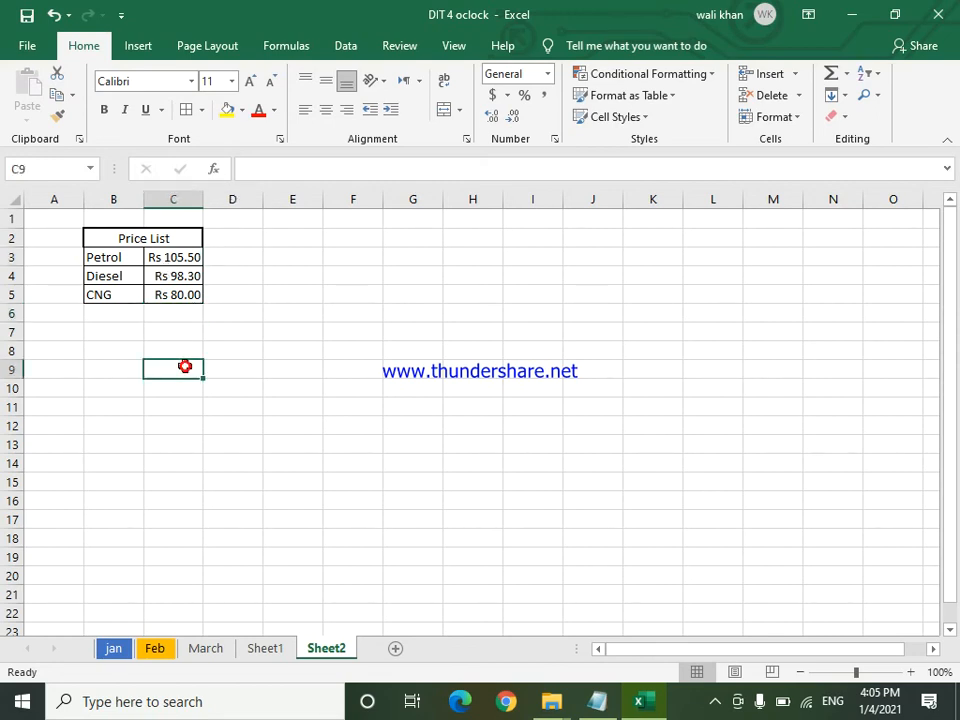
- Merge and center cells B7:E8 below the price list
drag(93, 337, 279, 346)
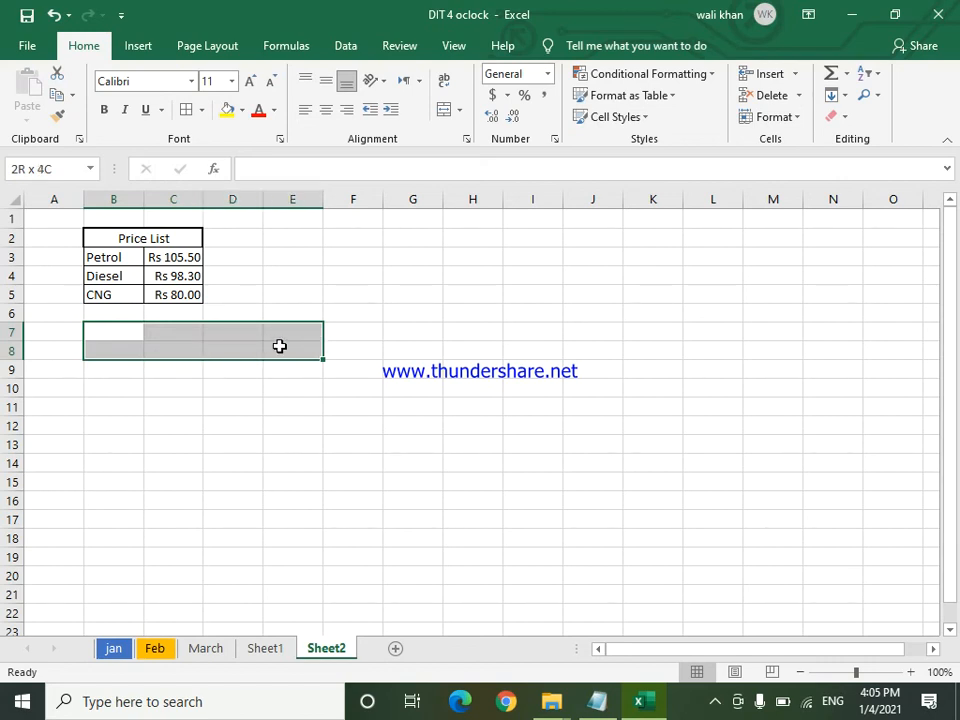
drag(279, 345, 291, 343)
click(445, 108)
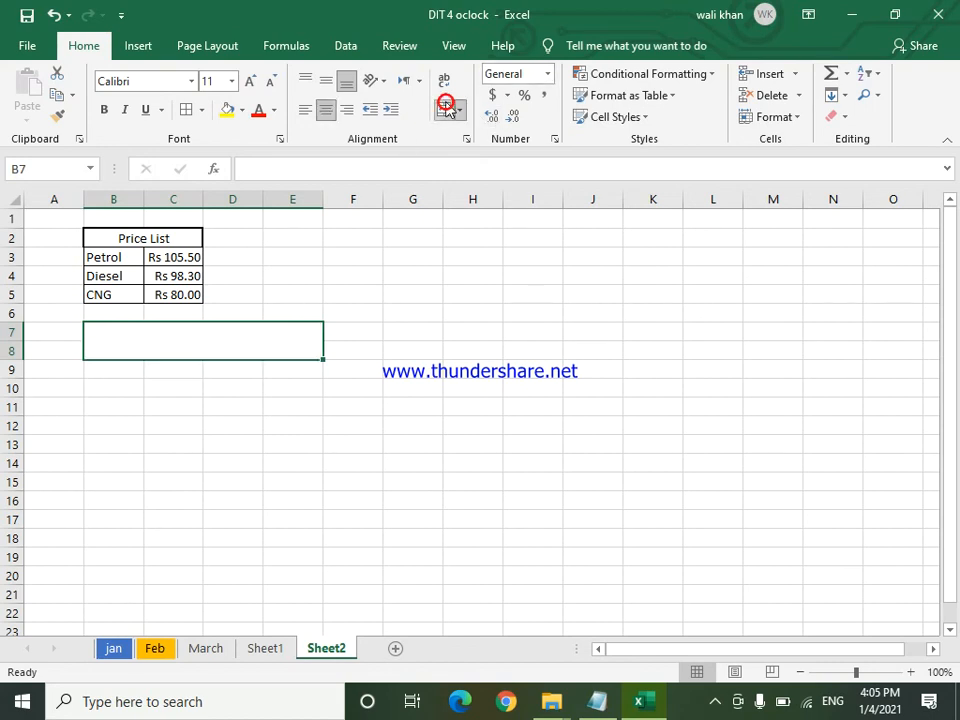
- Enter the title Daily Sell Report in the merged cell B7:E8
text(D)
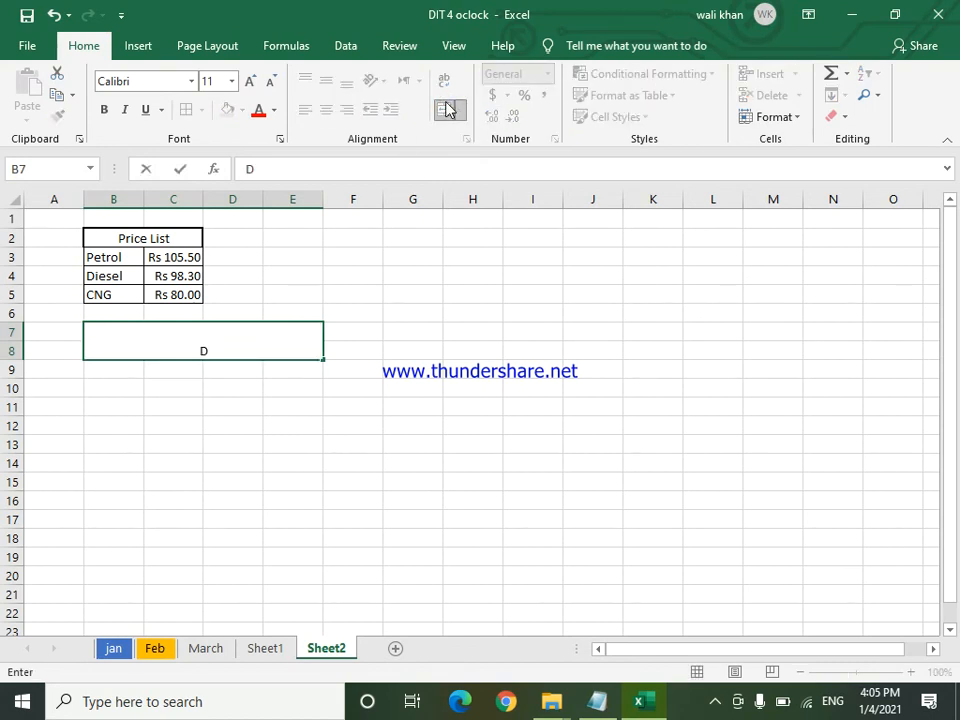
text(aily Mark)
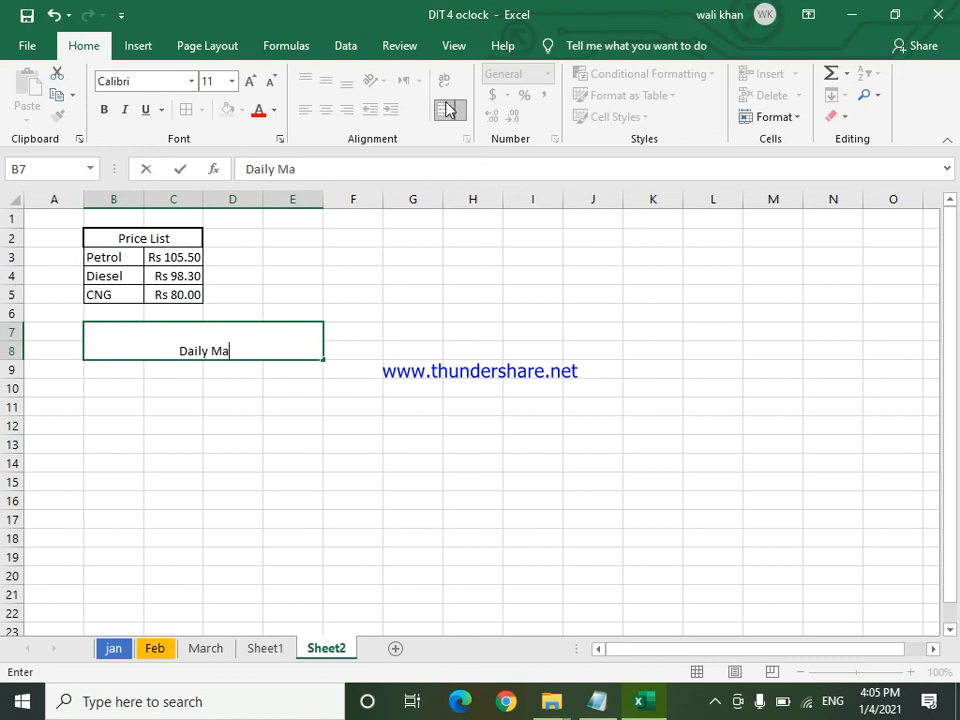
key(BackSpace)
key(BackSpace)
key(BackSpace)
key(BackSpace)
text(R)
key(BackSpace)
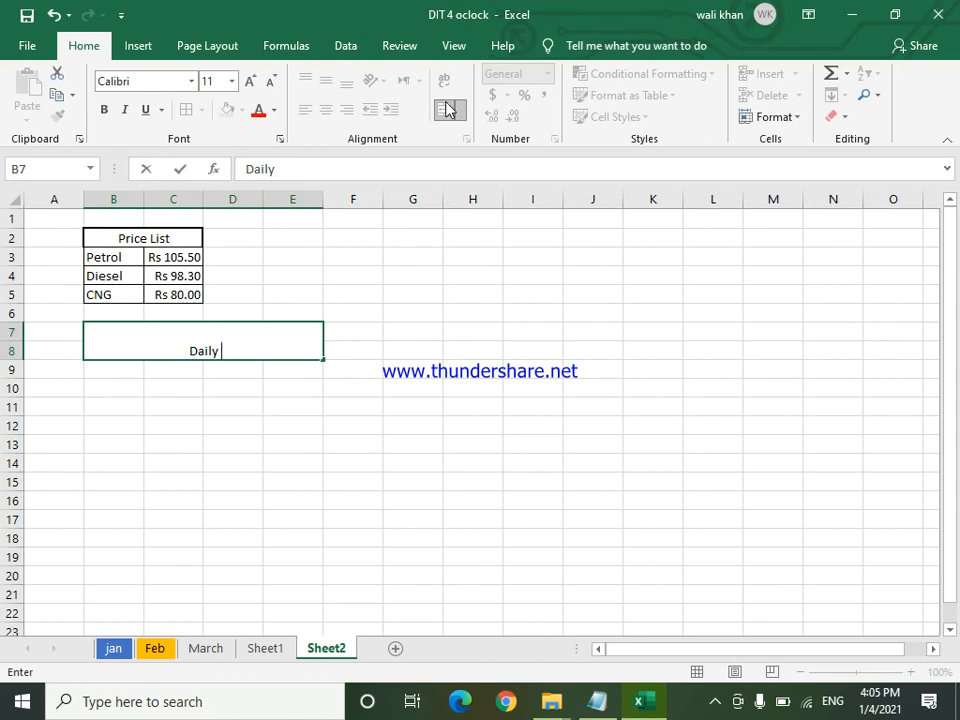
text(Report)
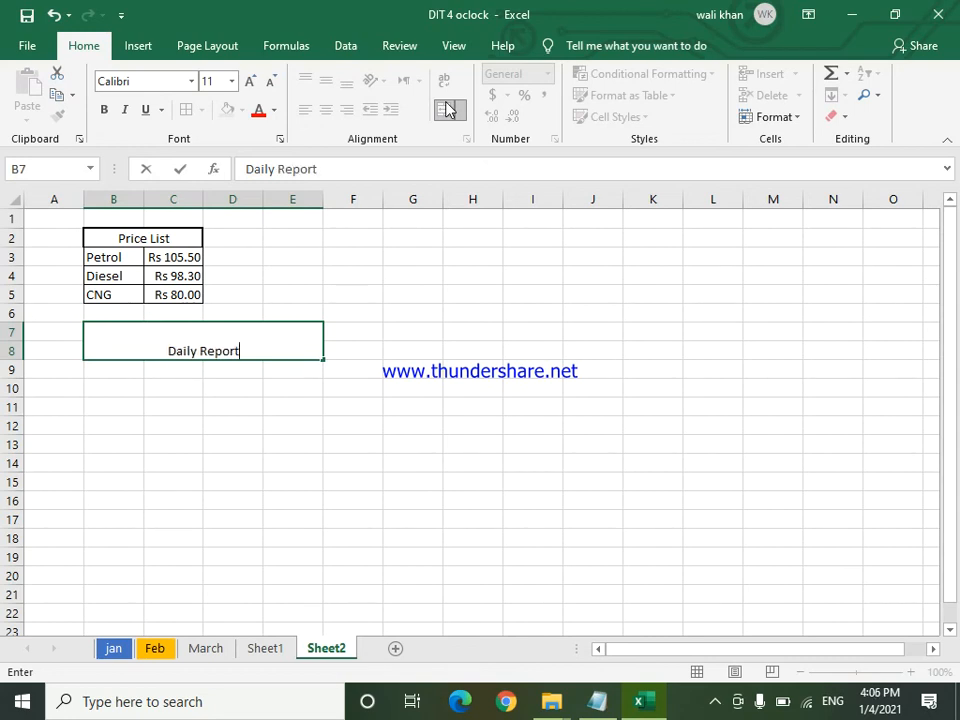
text( S)
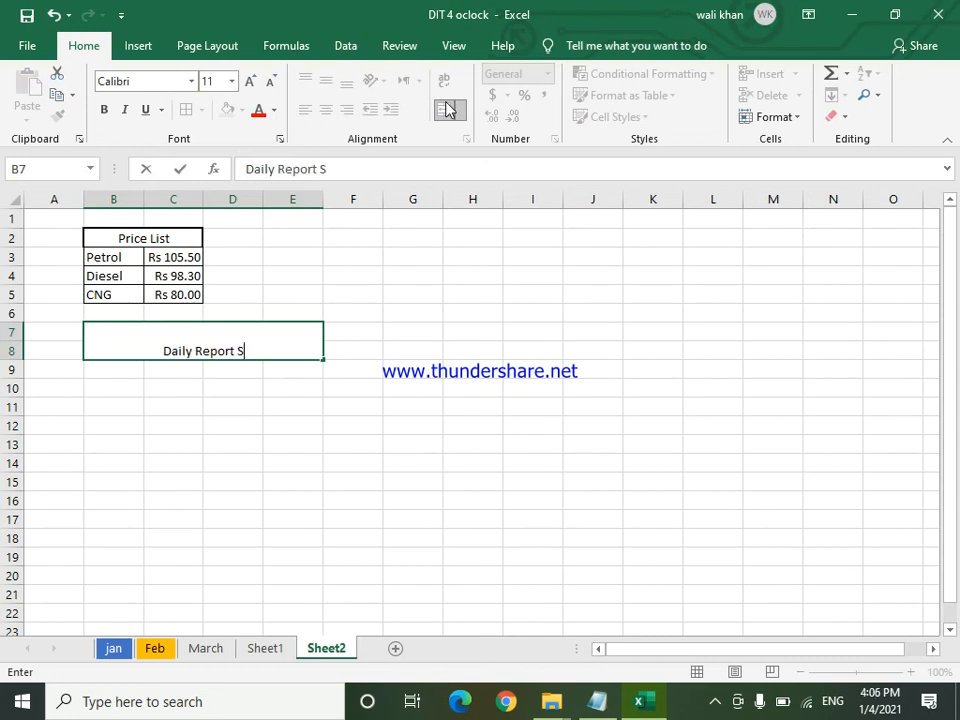
key(BackSpace)
key(BackSpace)
key(BackSpace)
key(BackSpace)
key(BackSpace)
key(BackSpace)
key(BackSpace)
key(BackSpace)
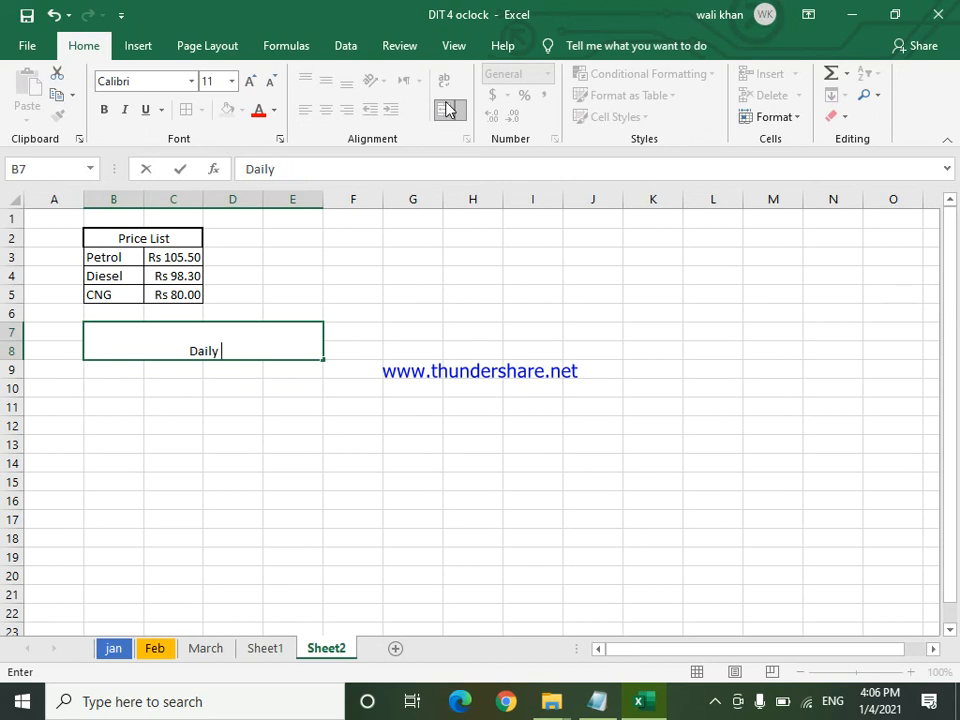
text(Sell Report)
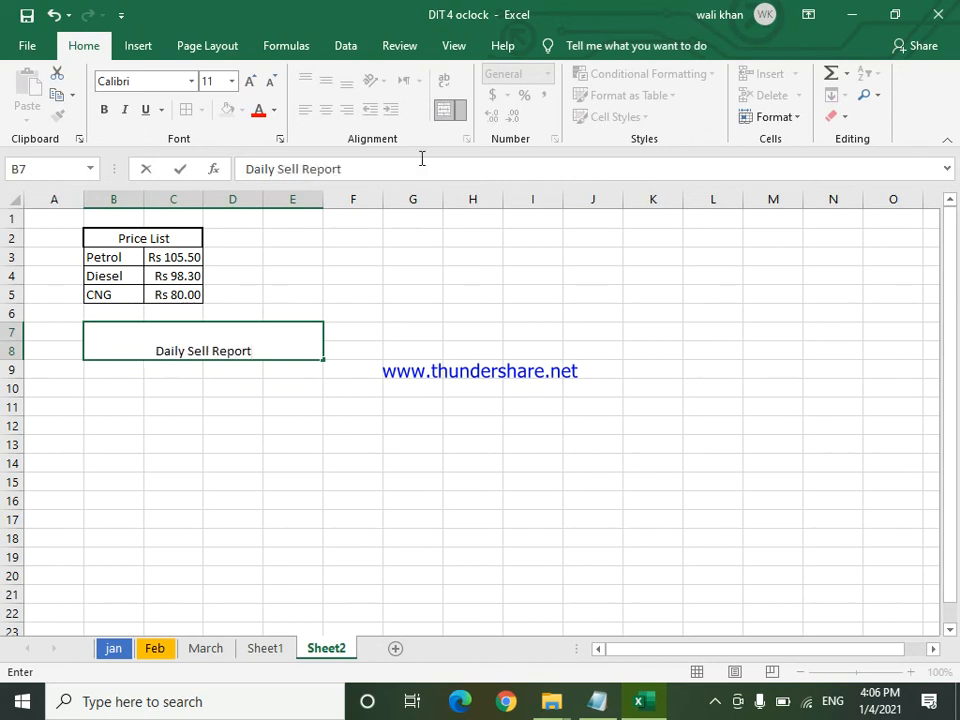
- Align the Daily Sell Report title vertically to the middle of its merged cell
click(274, 417)
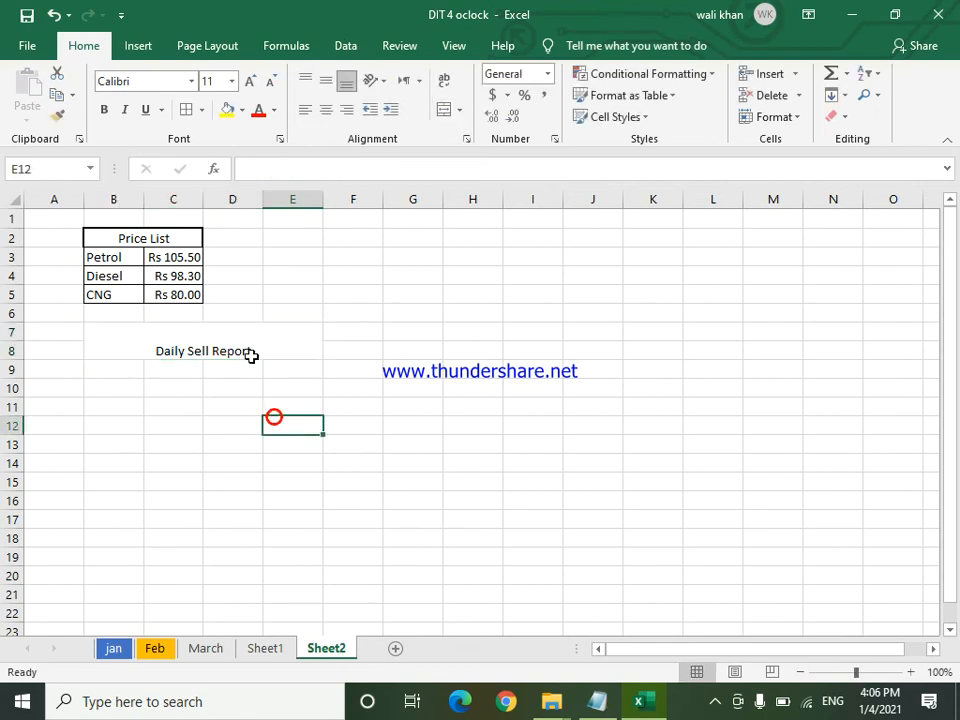
click(244, 345)
click(326, 83)
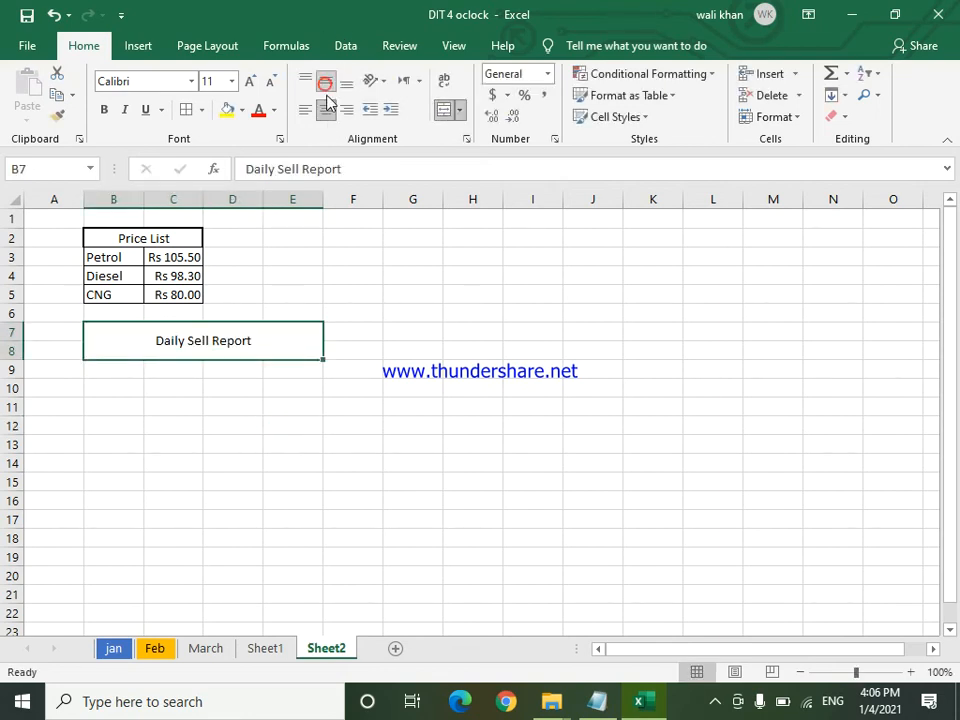
- Increase the Daily Sell Report title's font size to 18 and make it bold
click(261, 86)
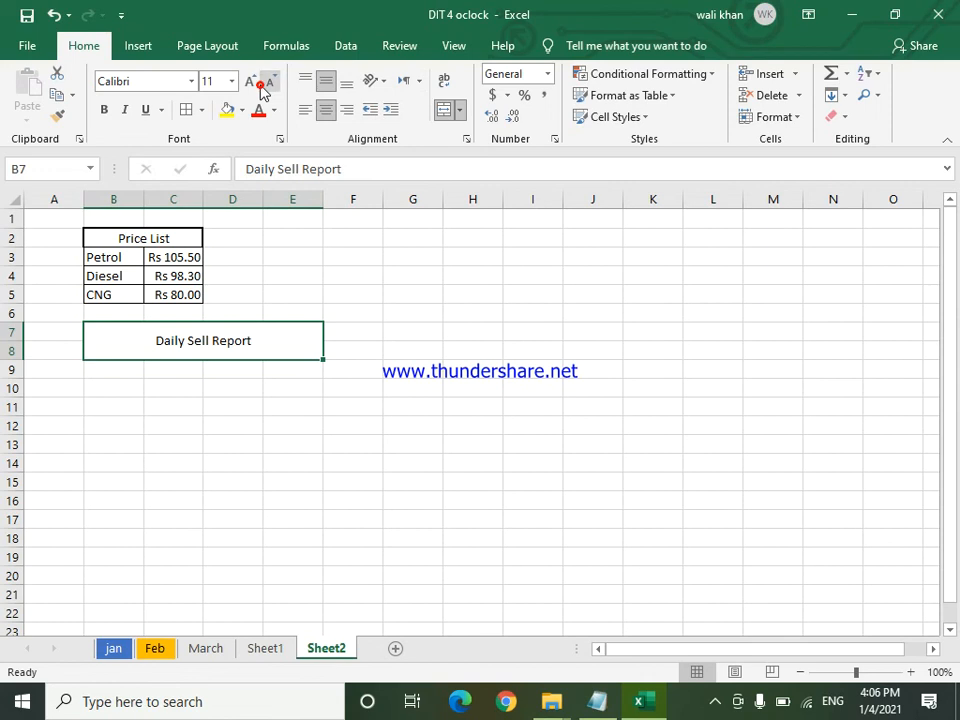
click(248, 80)
click(248, 80)
click(248, 80)
click(248, 80)
click(248, 80)
click(103, 109)
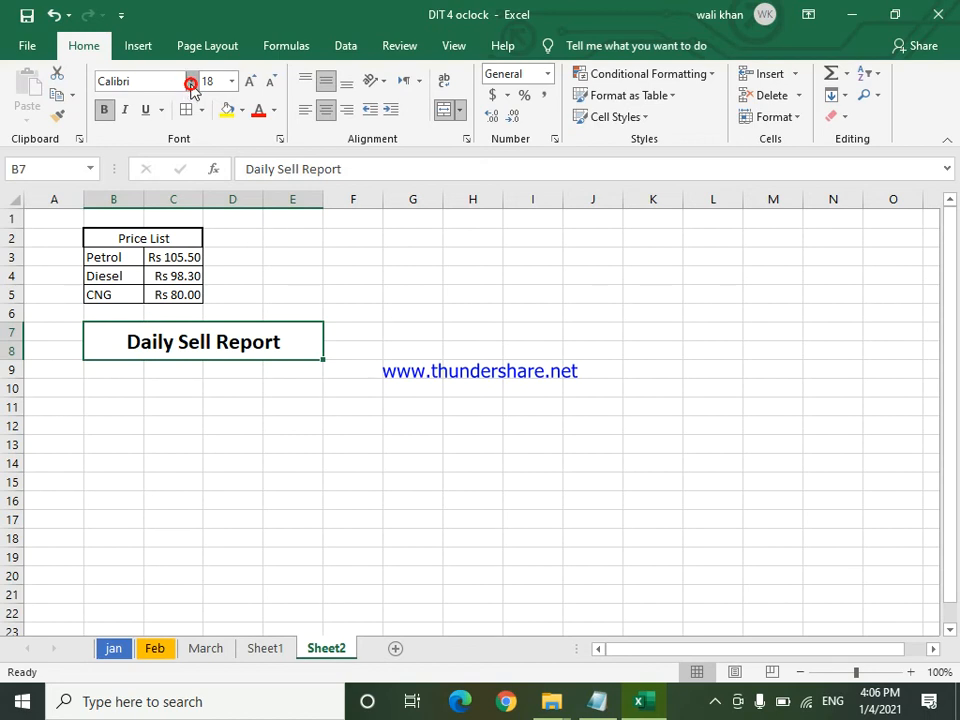
- Change the font of the Daily Sell Report title to Aharoni
click(190, 82)
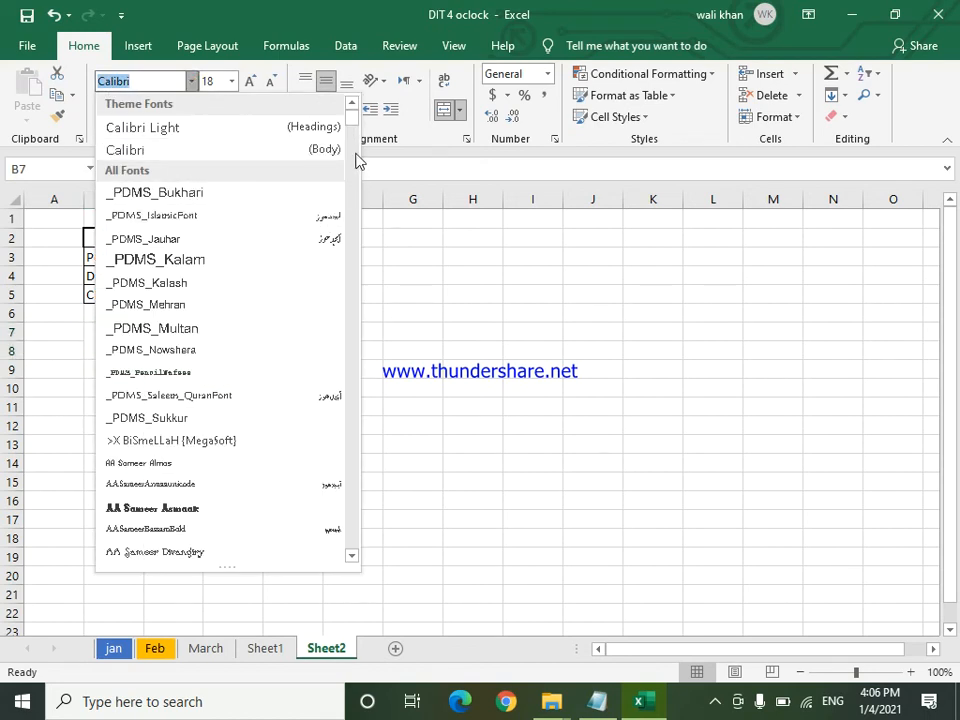
drag(354, 119, 358, 148)
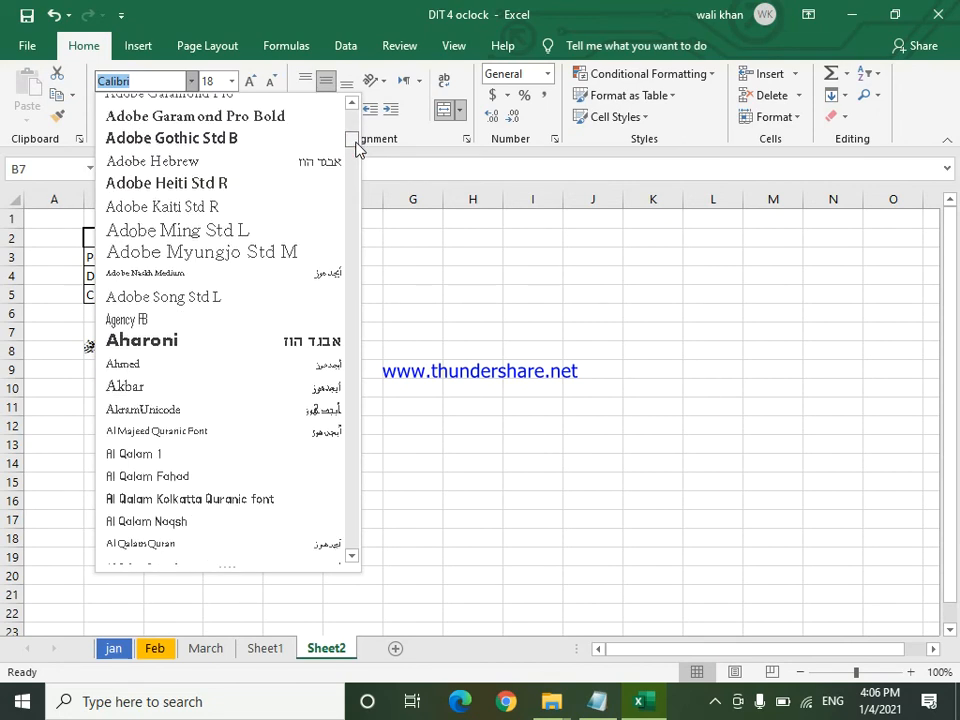
click(241, 343)
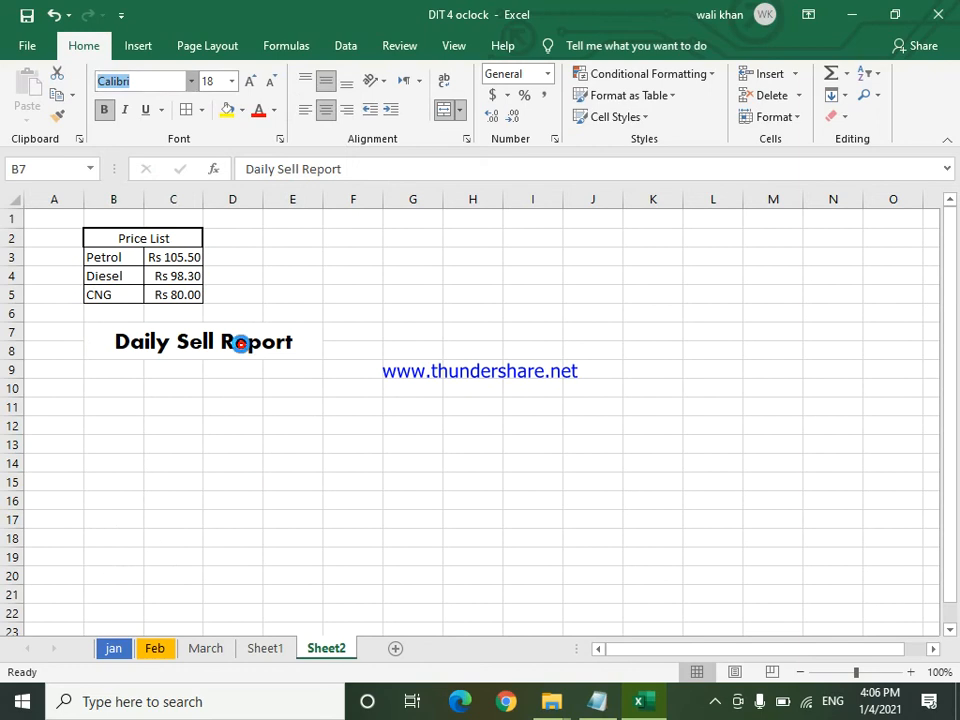
- Add a thick outside border around the merged Daily Sell Report title cell
click(205, 112)
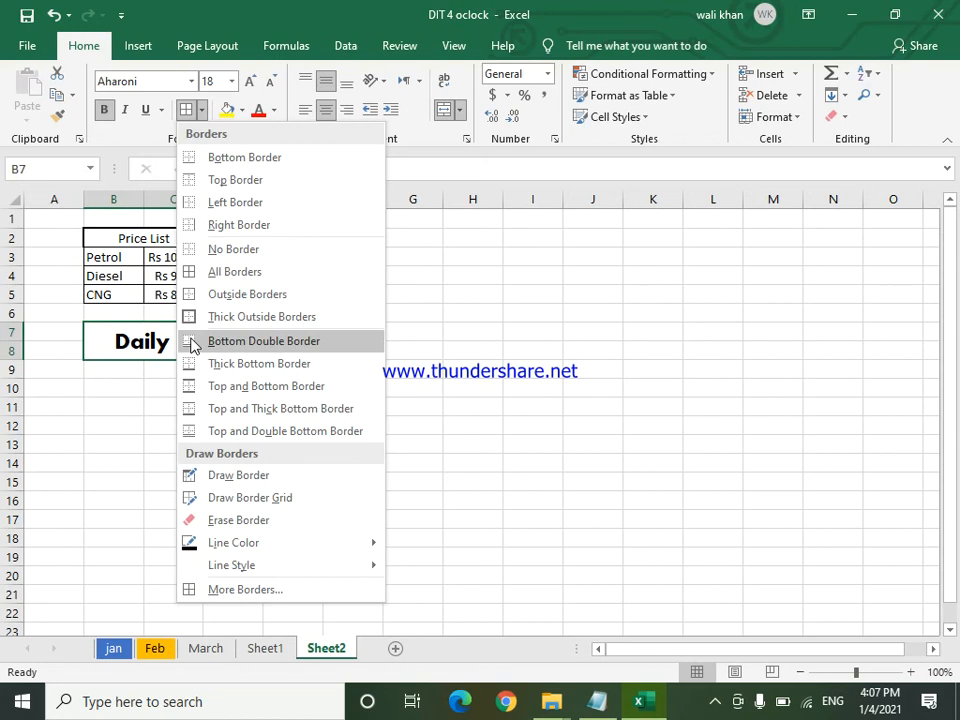
click(236, 316)
click(120, 461)
- Replace the word Sell in the merged title with Business so it reads Daily BusinessReport
click(211, 340)
double_click(211, 340)
drag(210, 339, 190, 342)
double_click(190, 342)
key(BackSpace)
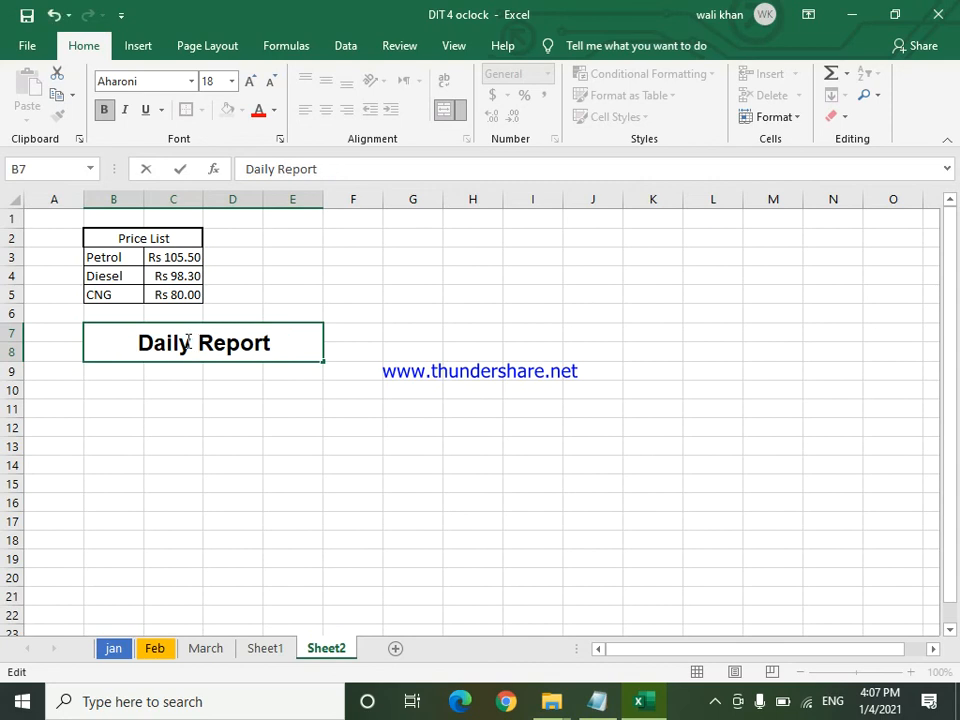
text(Busine)
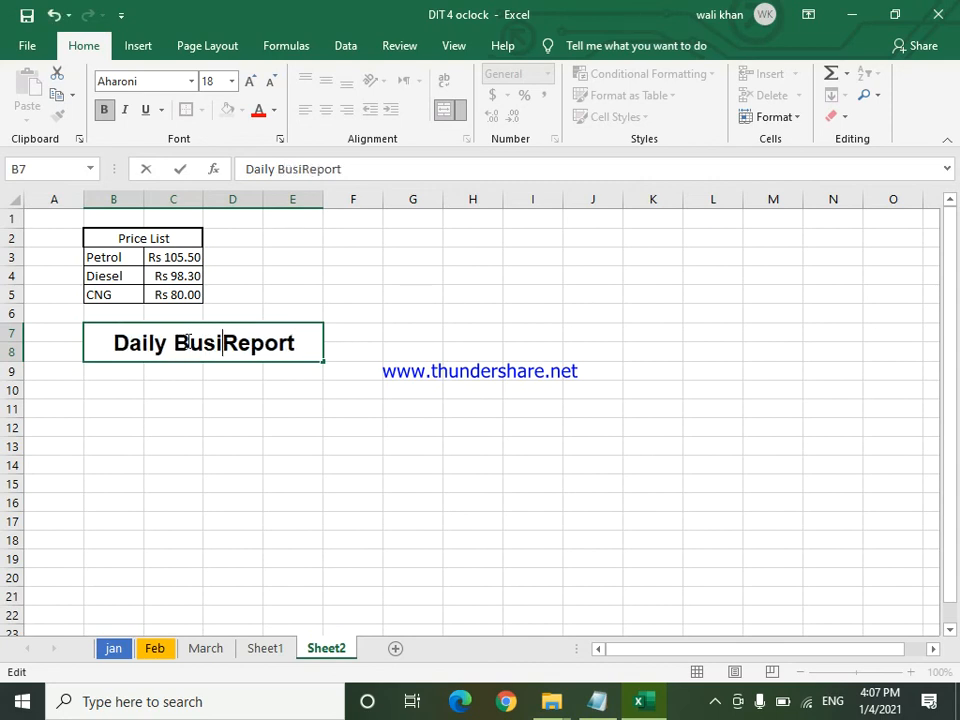
text(ss)
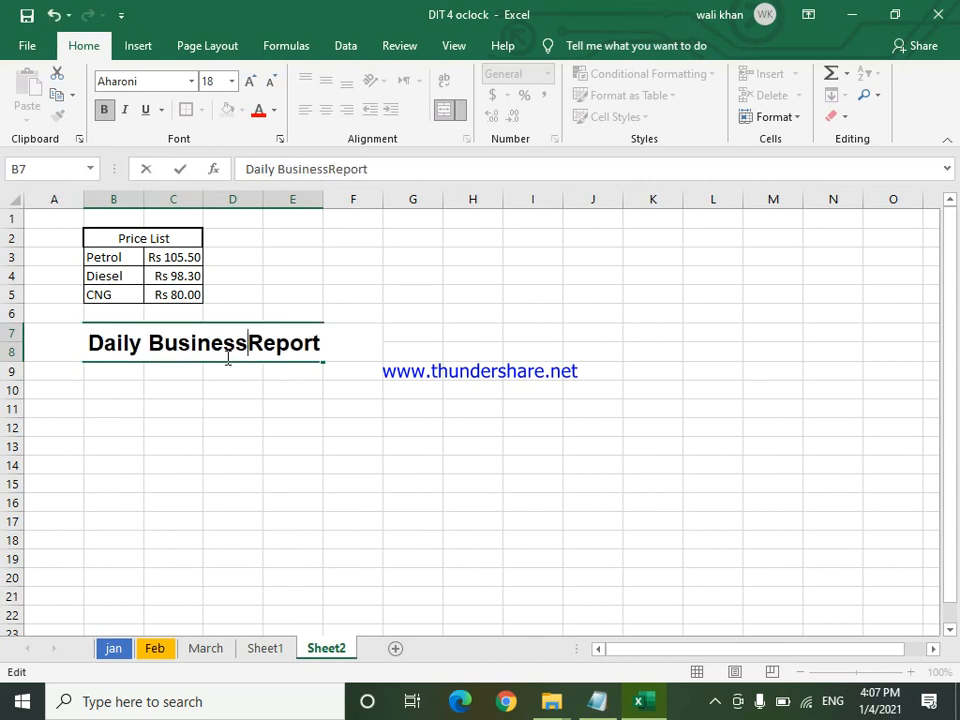
click(246, 419)
- Decrease the font size of the Daily BusinessReport title by one step
click(242, 347)
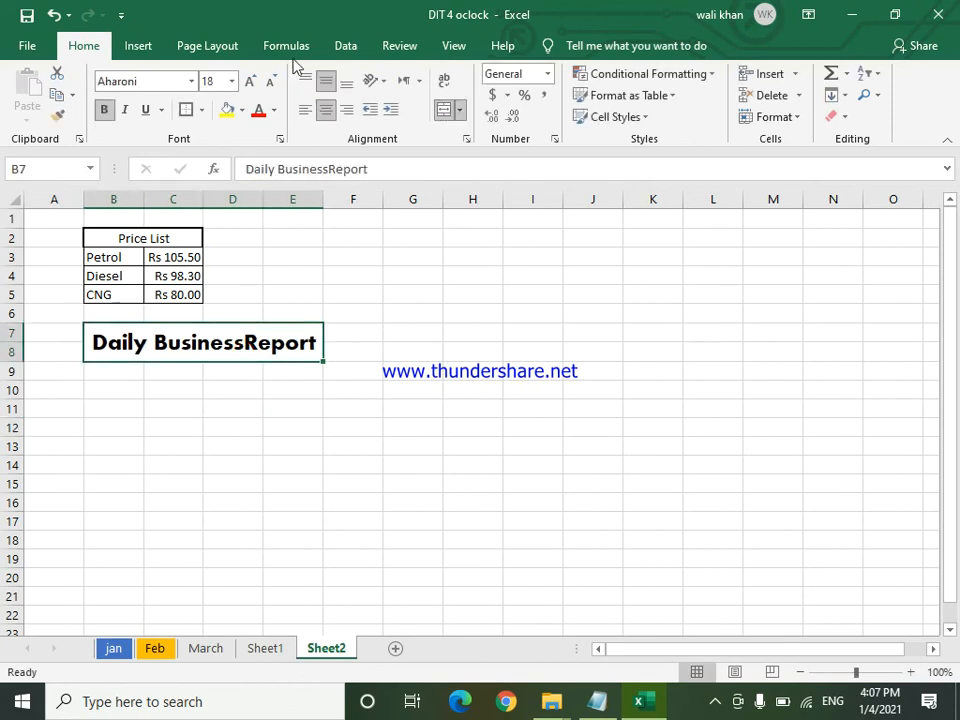
click(275, 82)
click(124, 432)
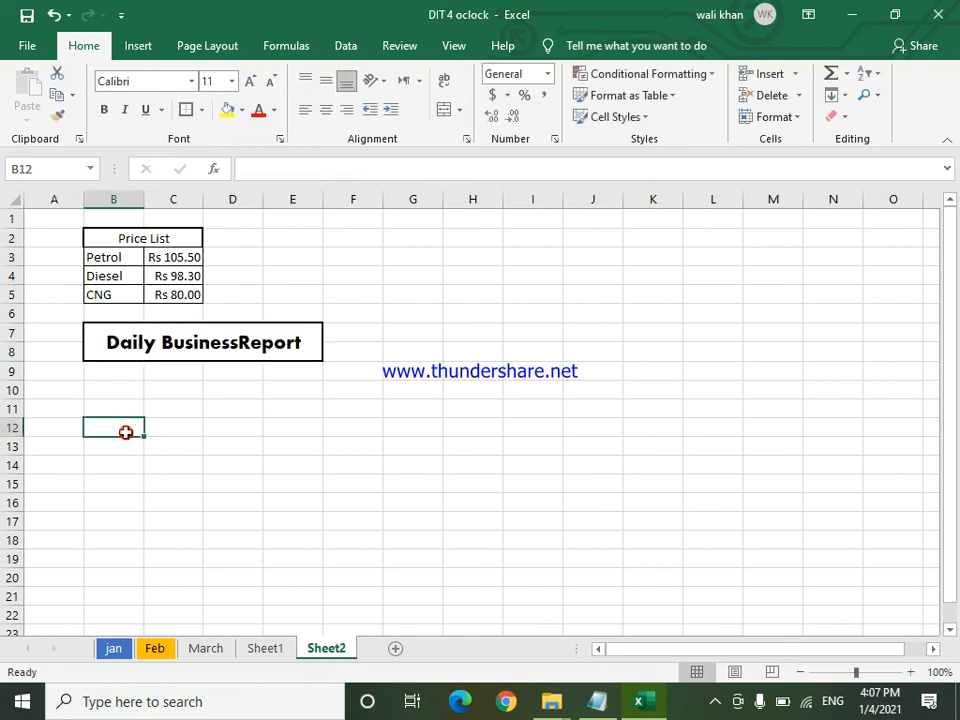
- Format B9:E19 as a table with a gray Medium style, leaving the headers option off
drag(122, 370, 287, 563)
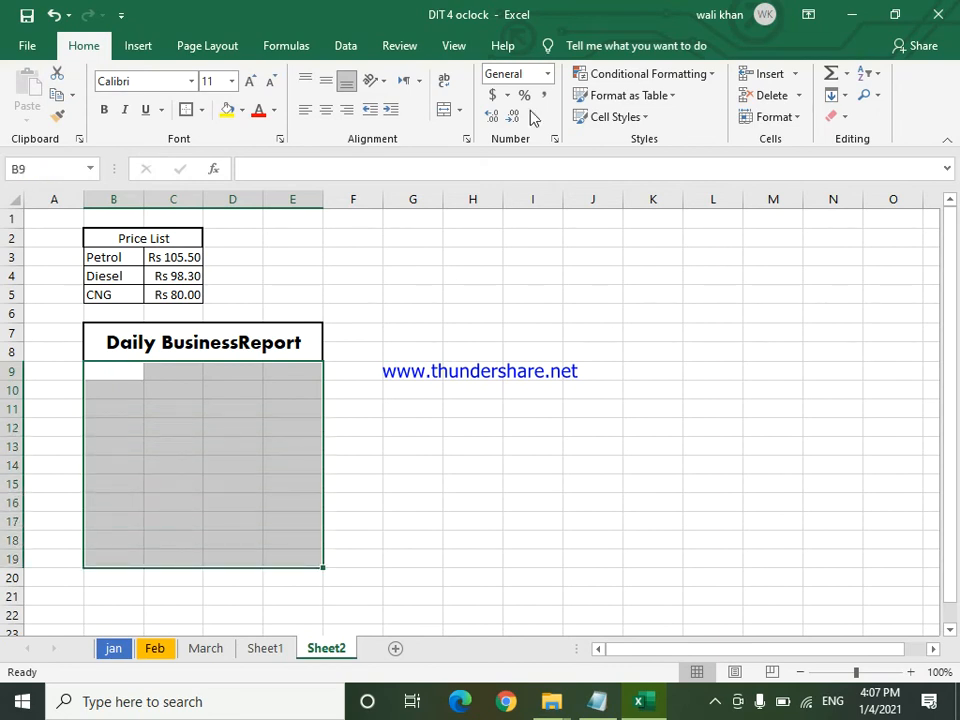
click(607, 96)
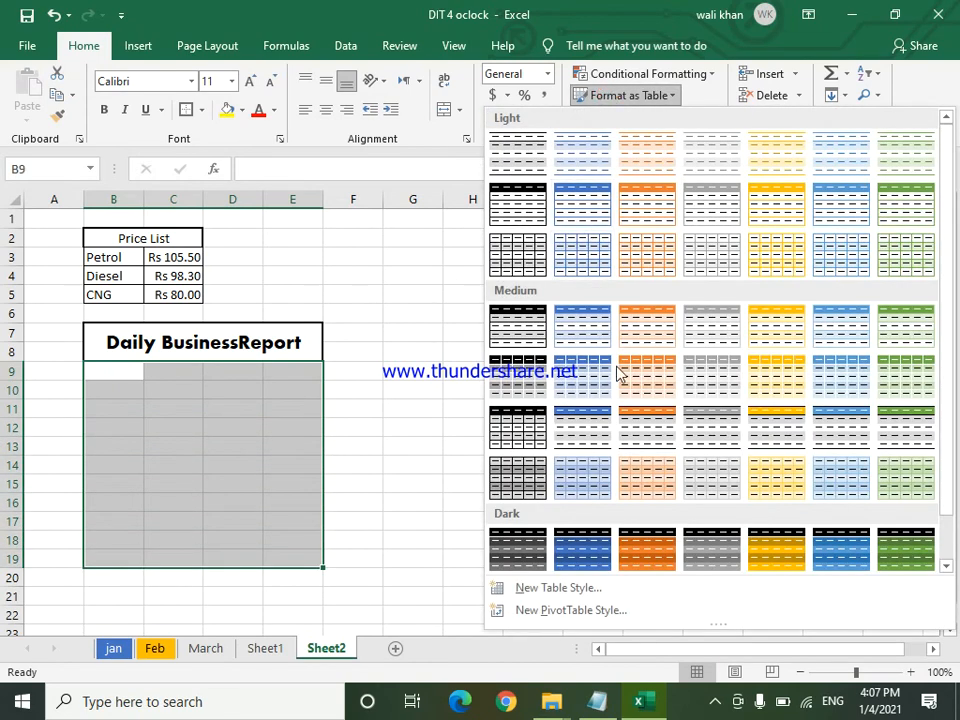
click(720, 316)
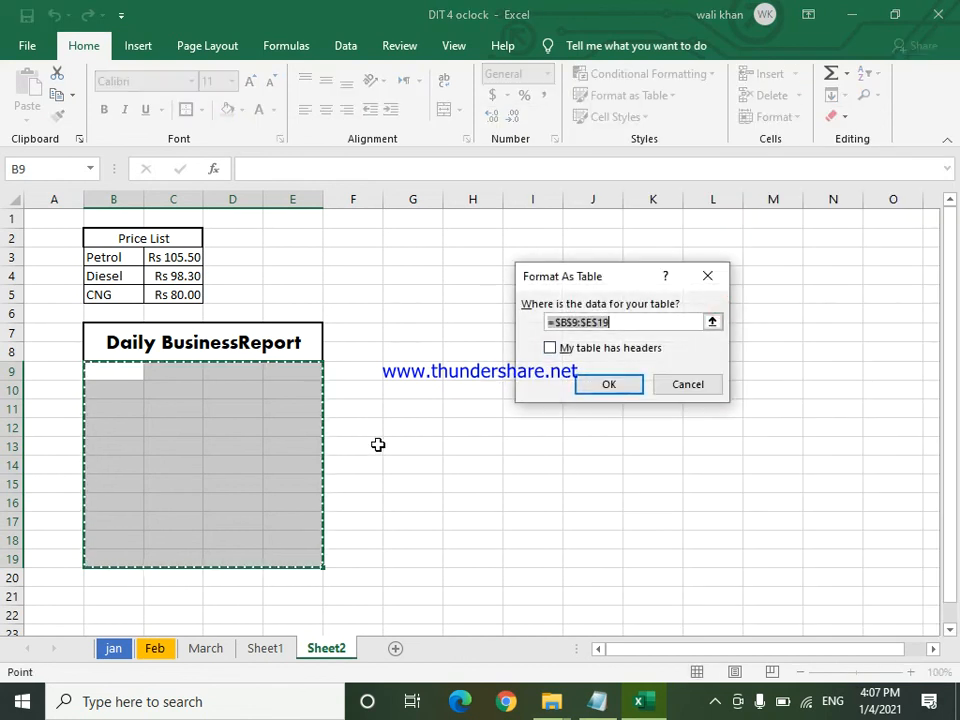
click(596, 386)
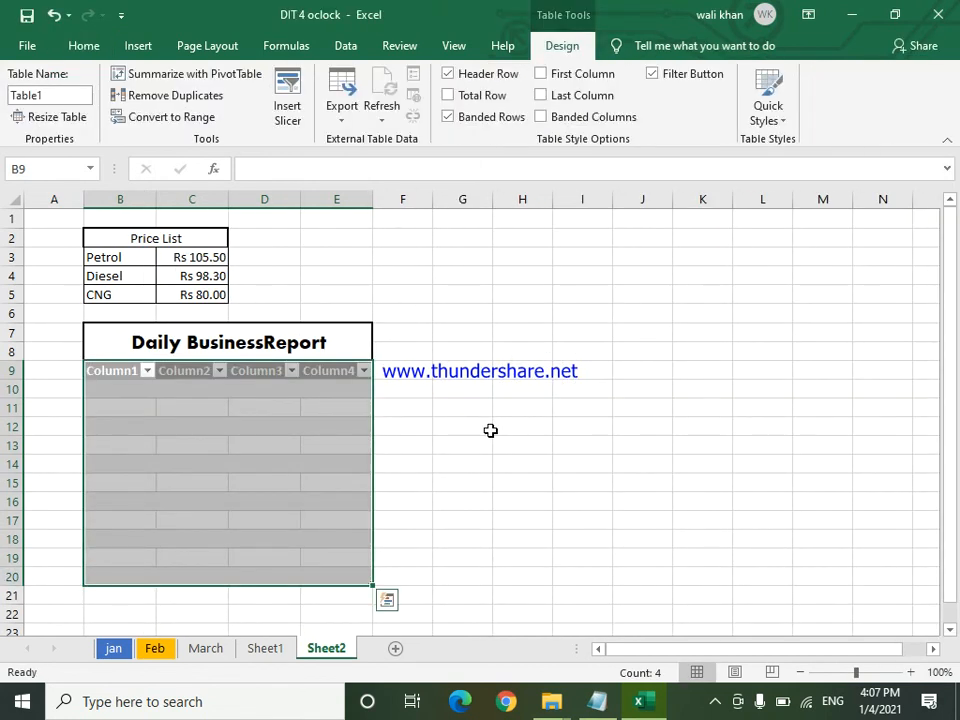
- Name the four table headers in row 9 S.no, Item, Qty and Total
click(120, 372)
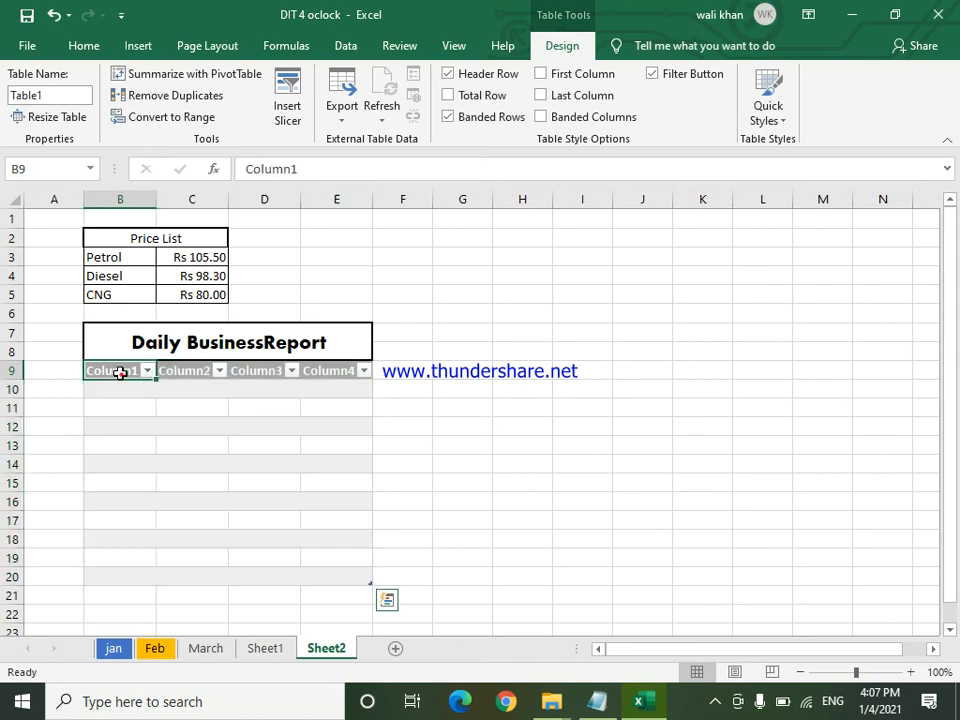
text(S.)
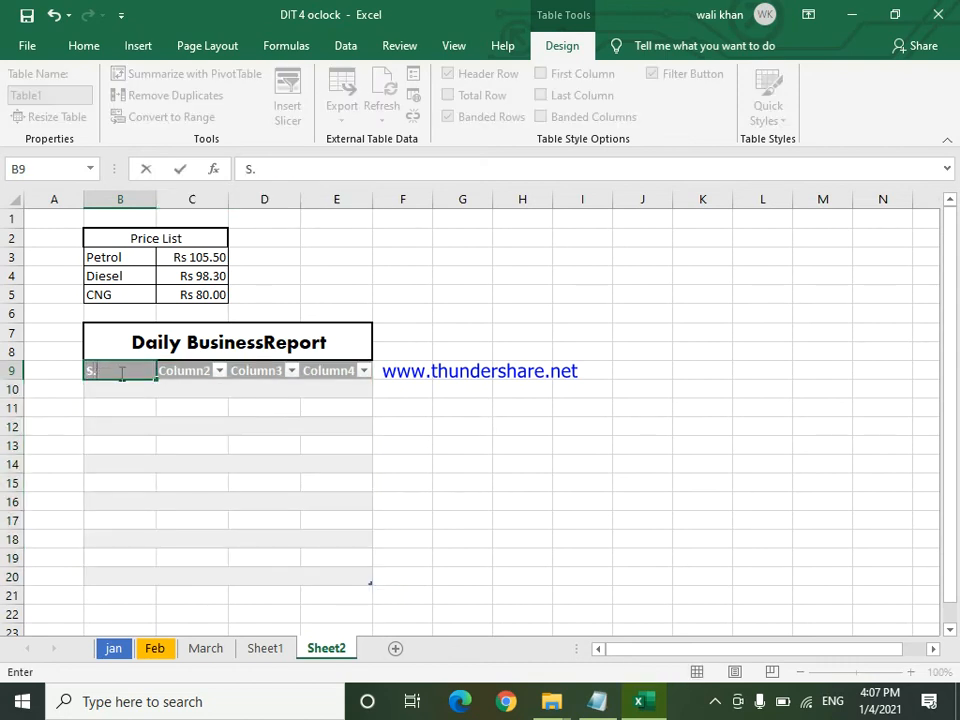
text(no)
key(Tab)
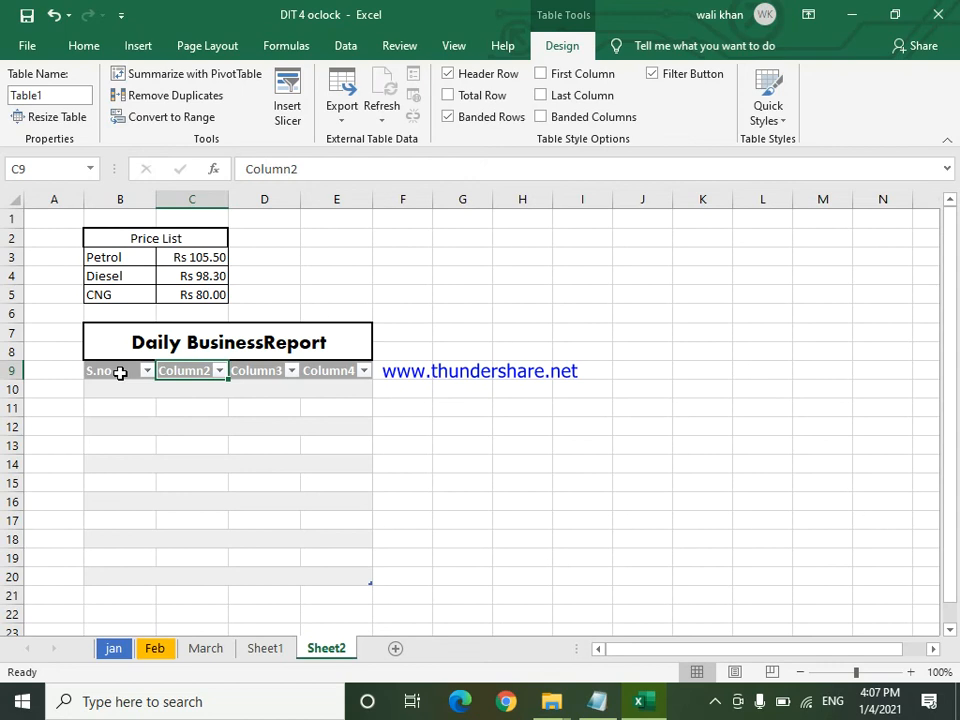
text(Item)
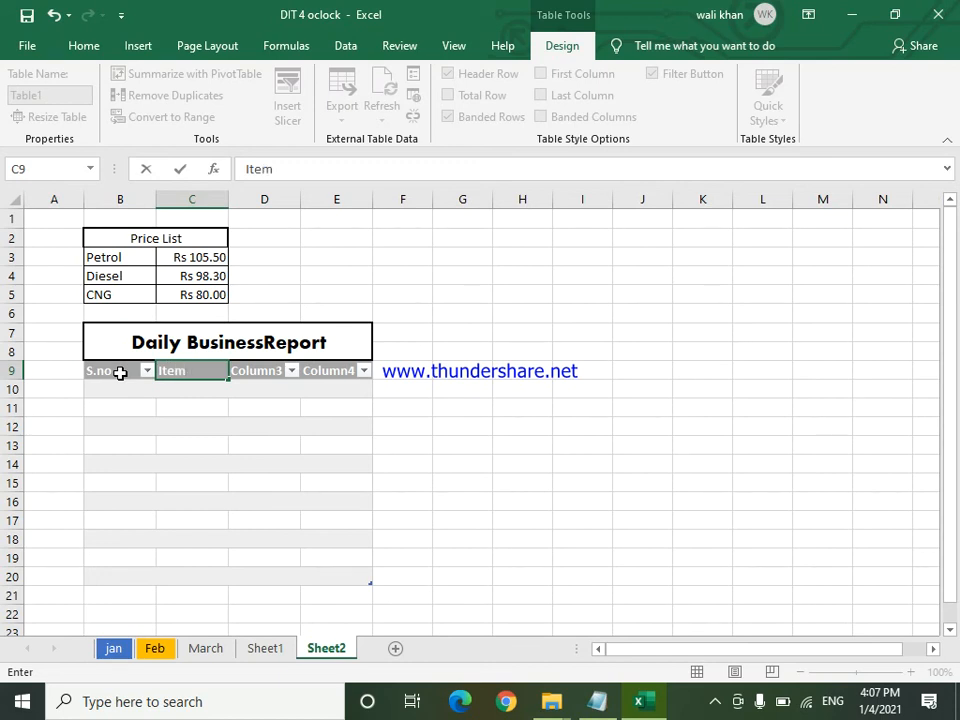
key(Tab)
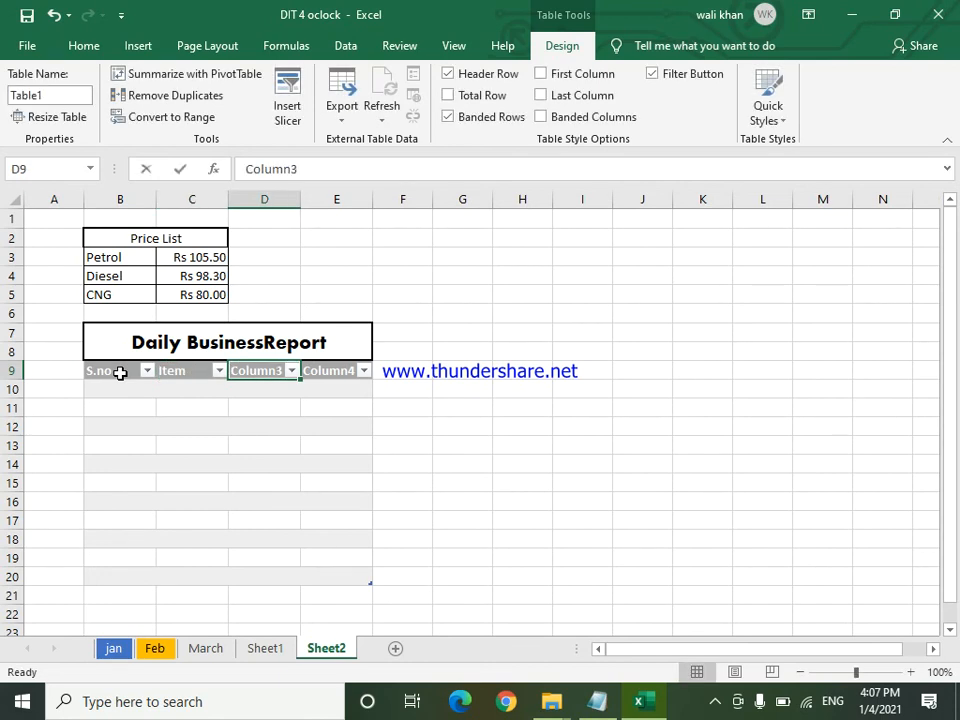
text(Qty)
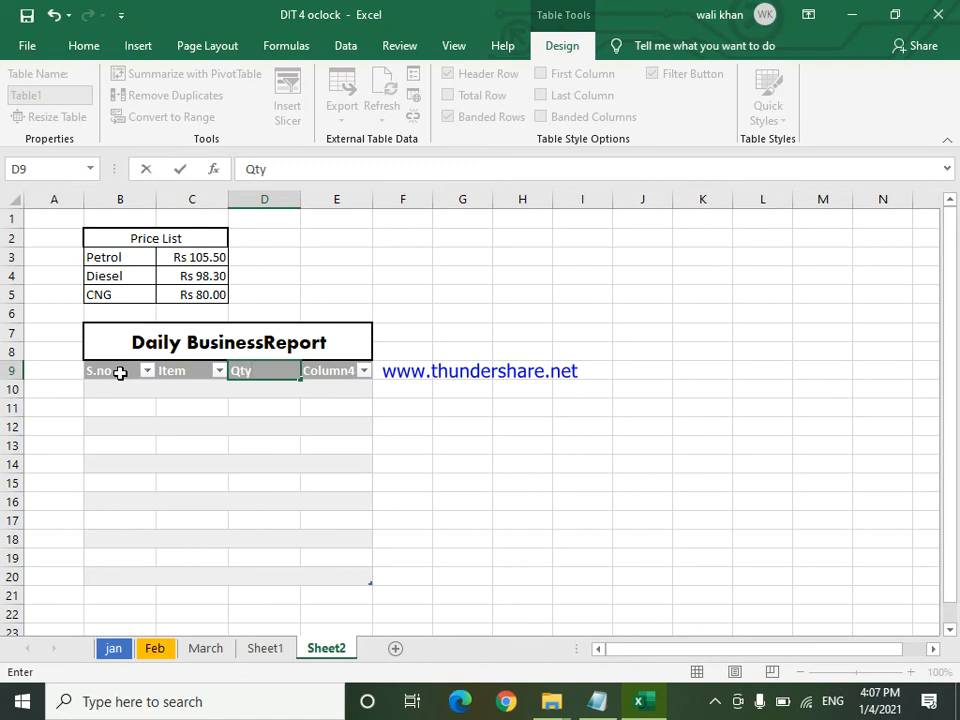
key(Tab)
text(Total)
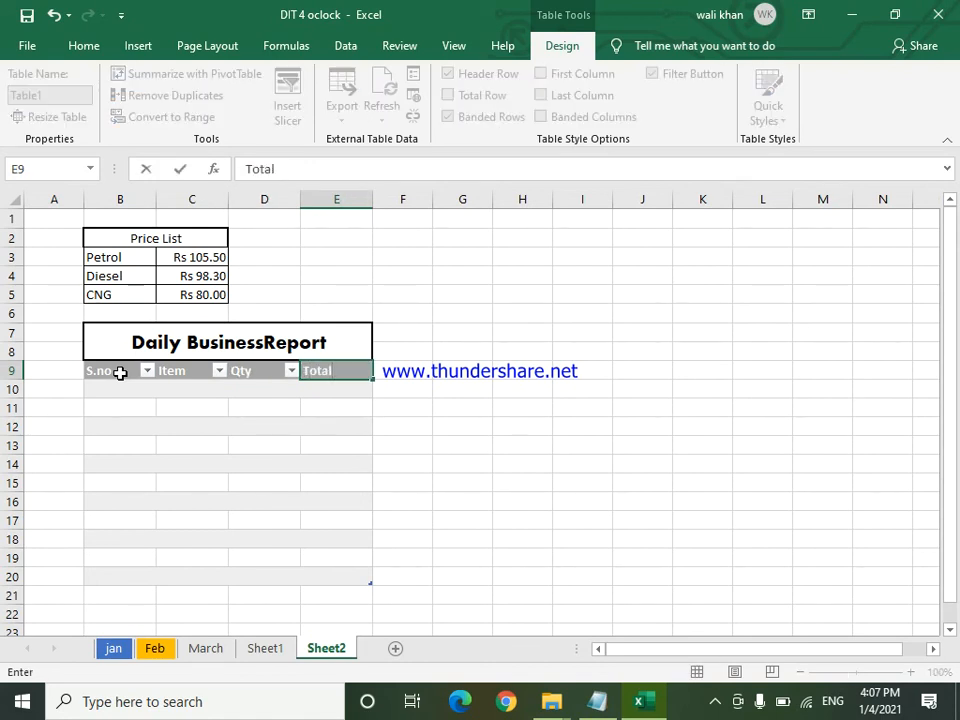
key(Return)
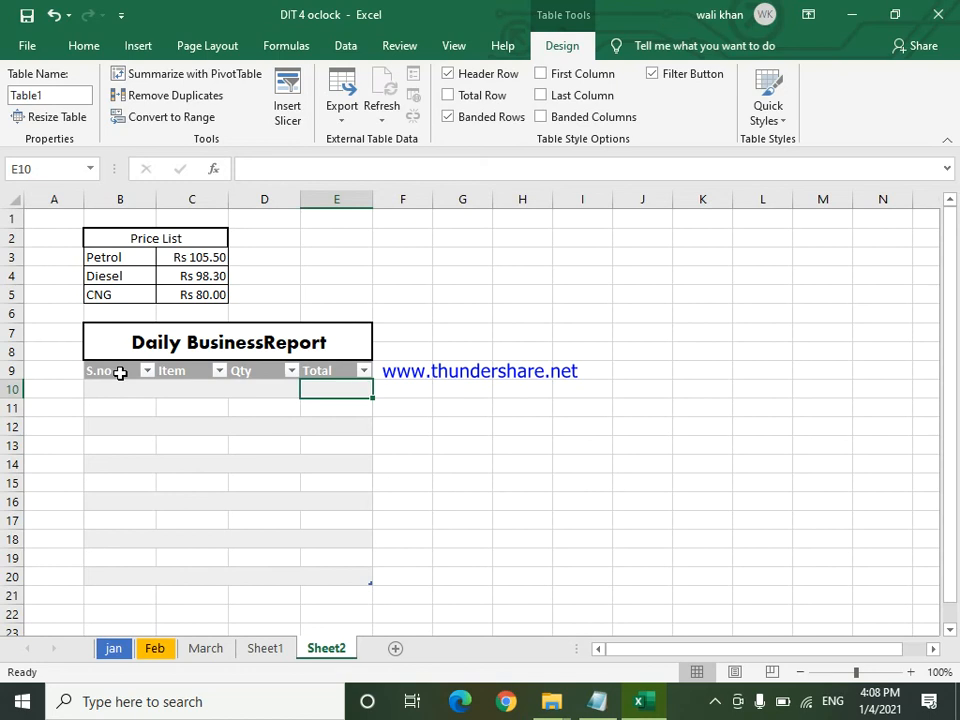
- Enter serial number 1 in the first data row of the S.no column, cell B10
click(110, 395)
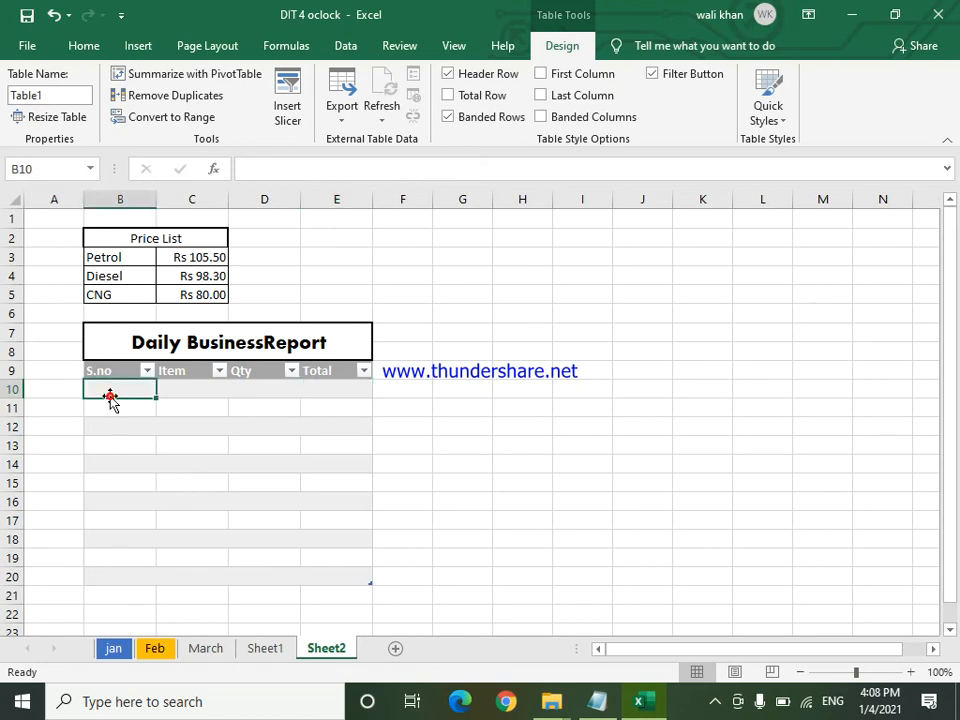
text(1)
key(Tab)
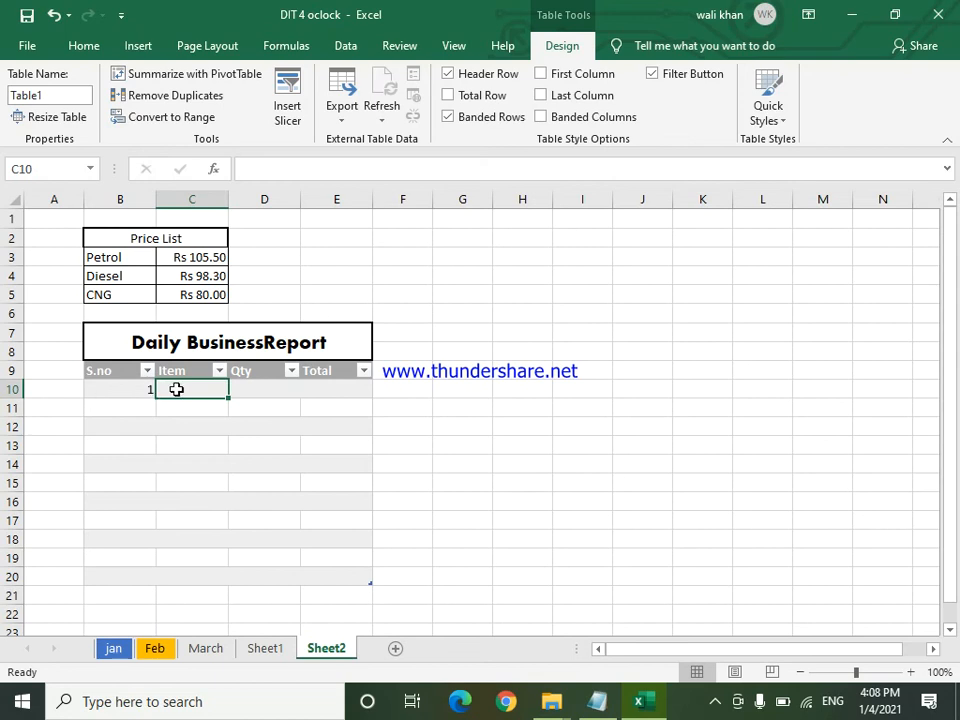
- Apply List data validation to the Item cells C10:C20, using the fuel names in B3:B5 as the source
drag(176, 388, 187, 571)
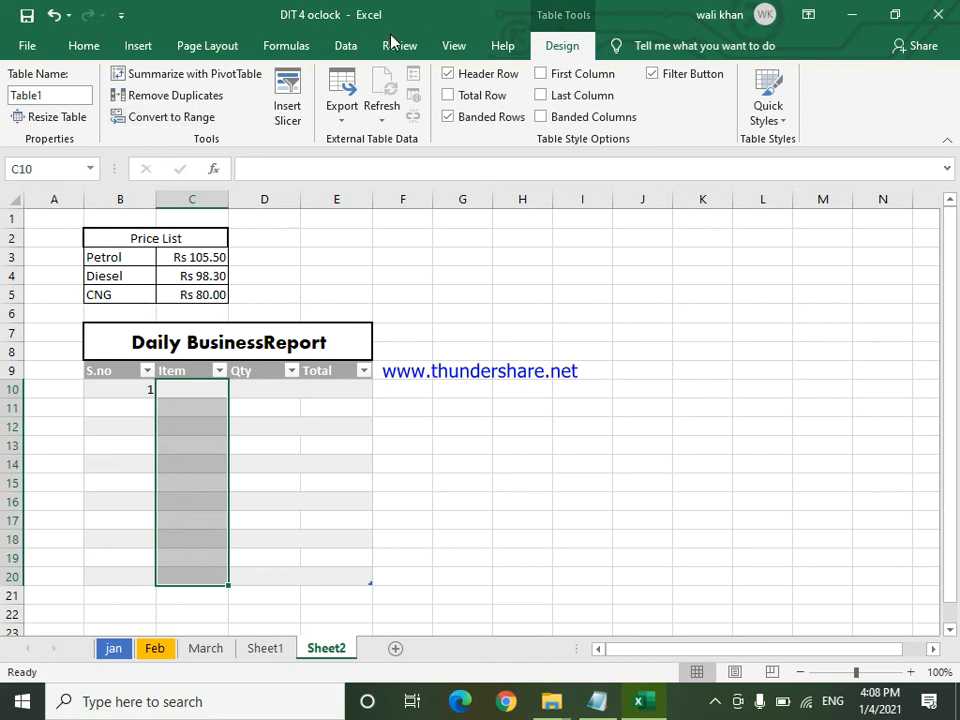
click(345, 46)
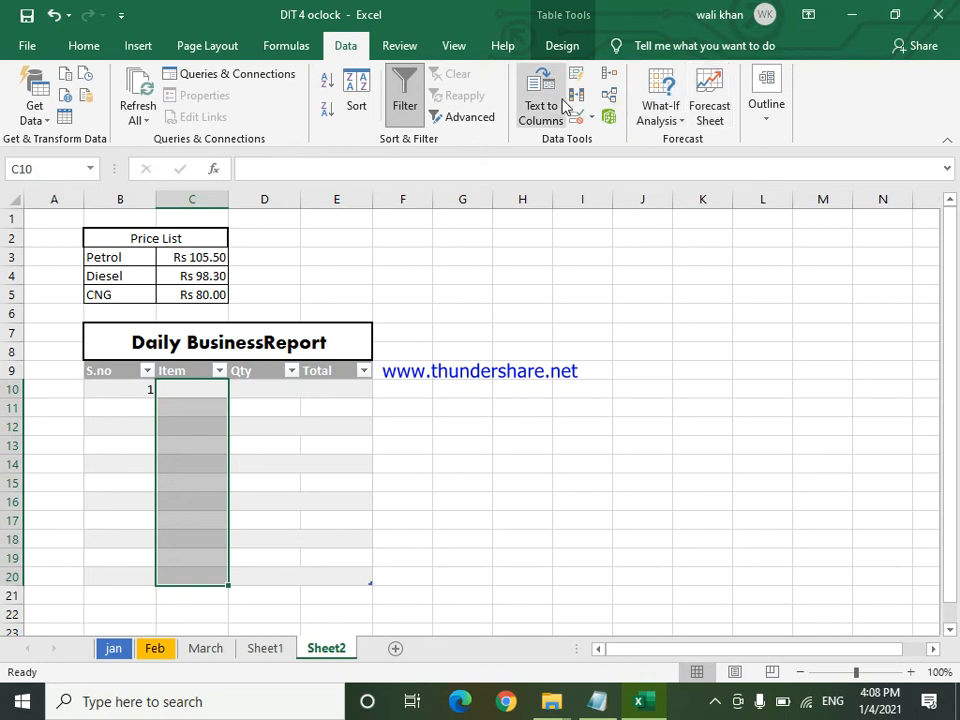
click(594, 121)
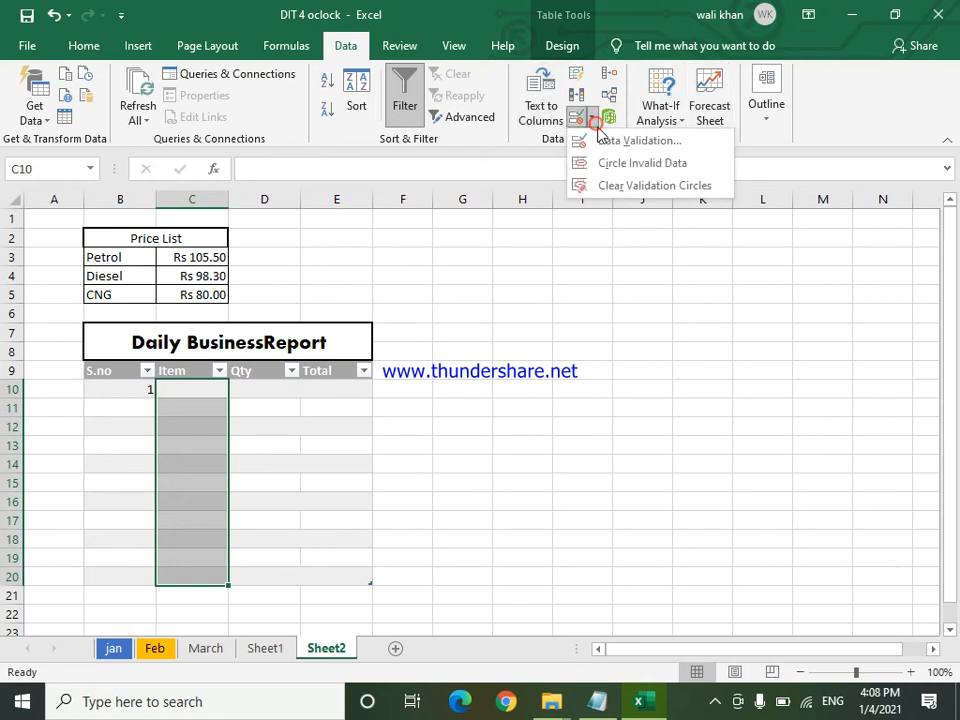
click(610, 141)
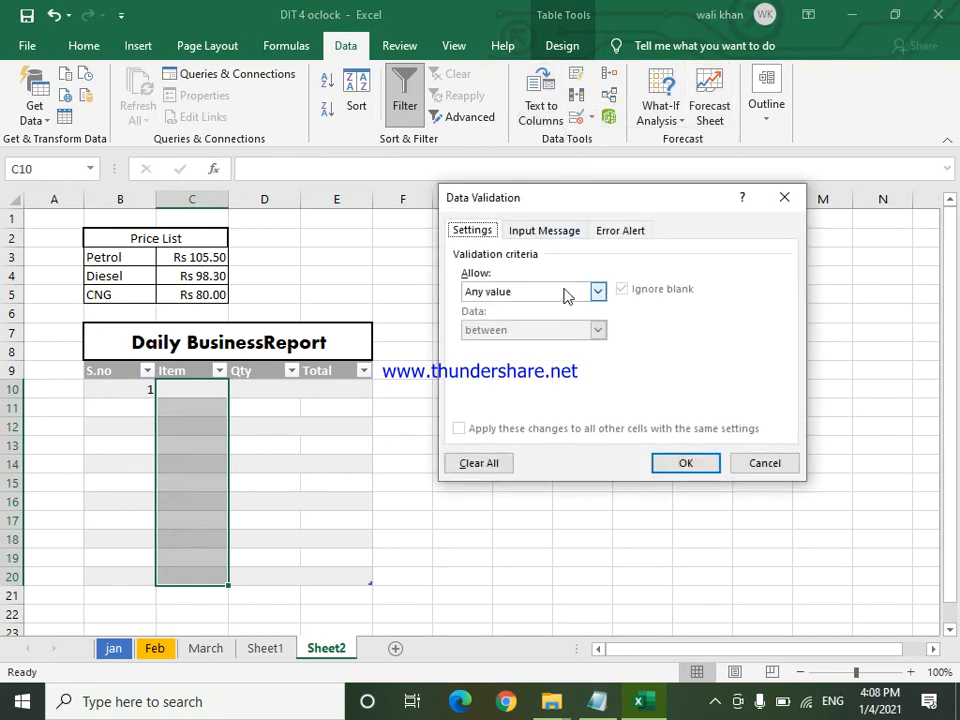
click(562, 291)
click(550, 340)
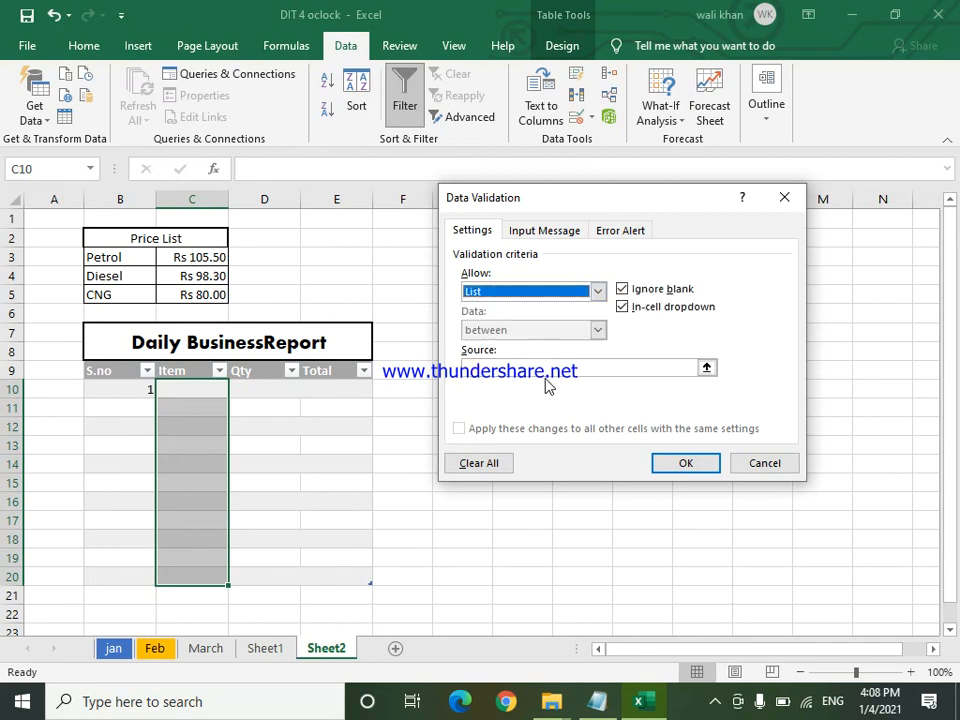
click(547, 370)
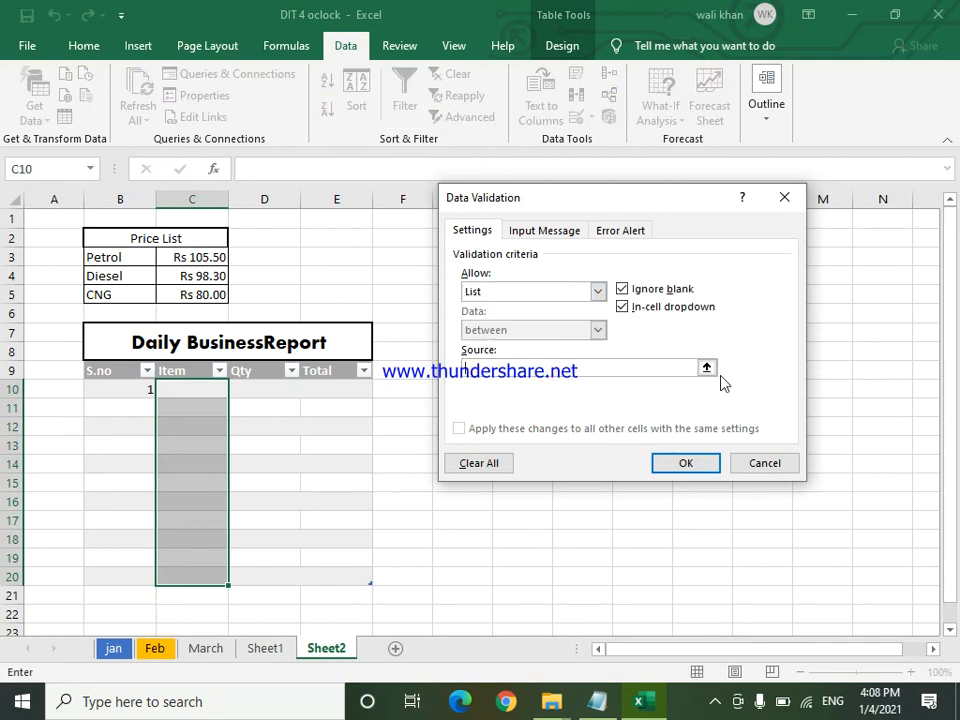
click(708, 369)
drag(125, 260, 128, 295)
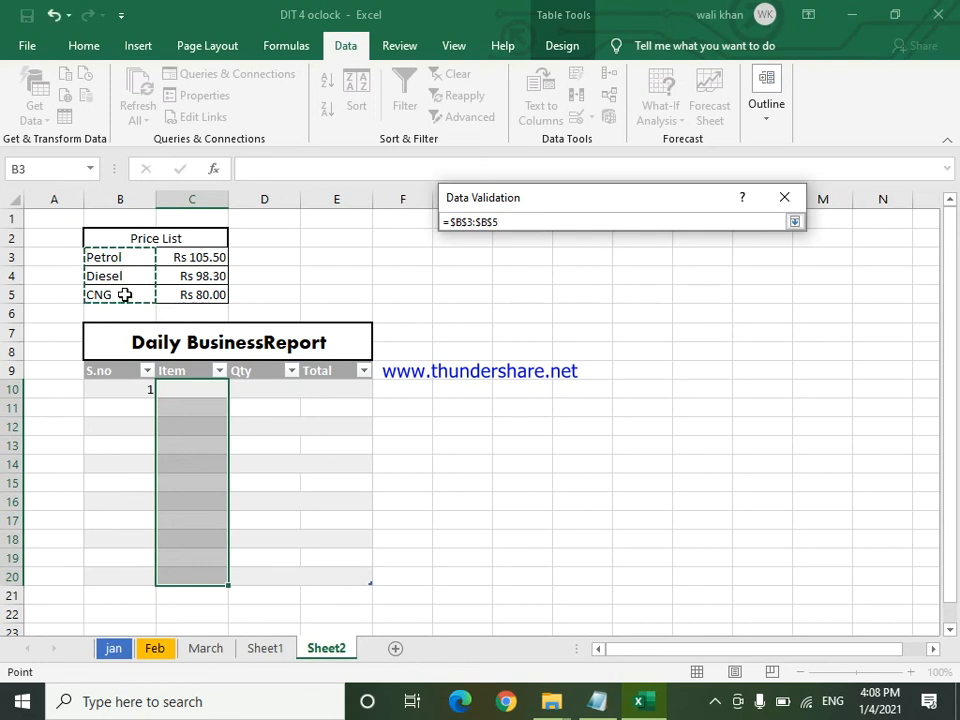
click(797, 221)
click(682, 455)
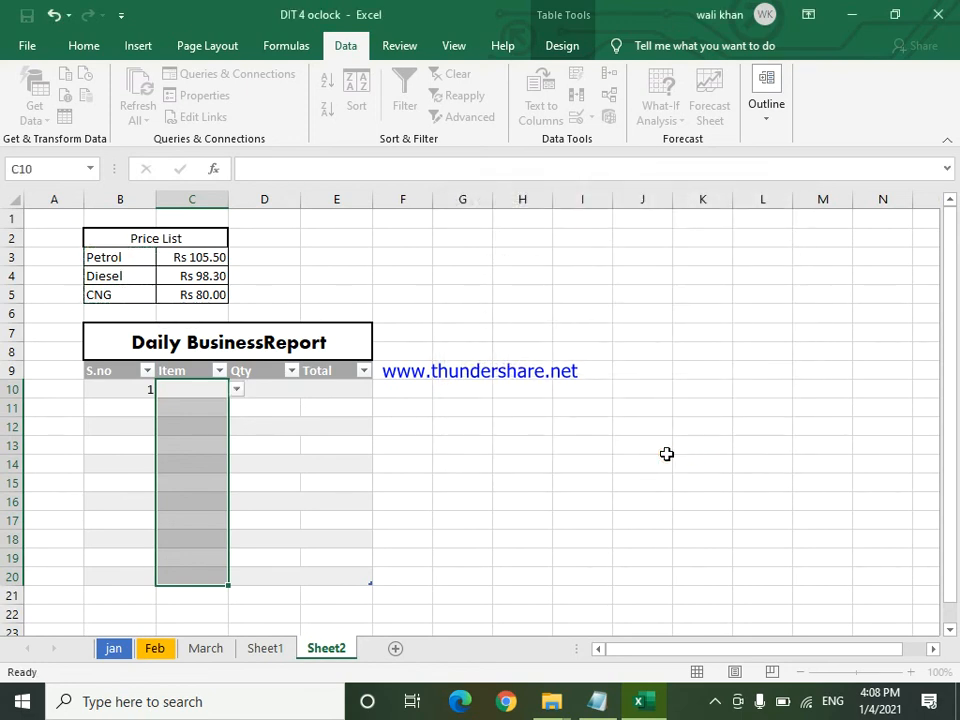
click(264, 424)
- Choose Diesel from the validation list as the item in C10
click(193, 384)
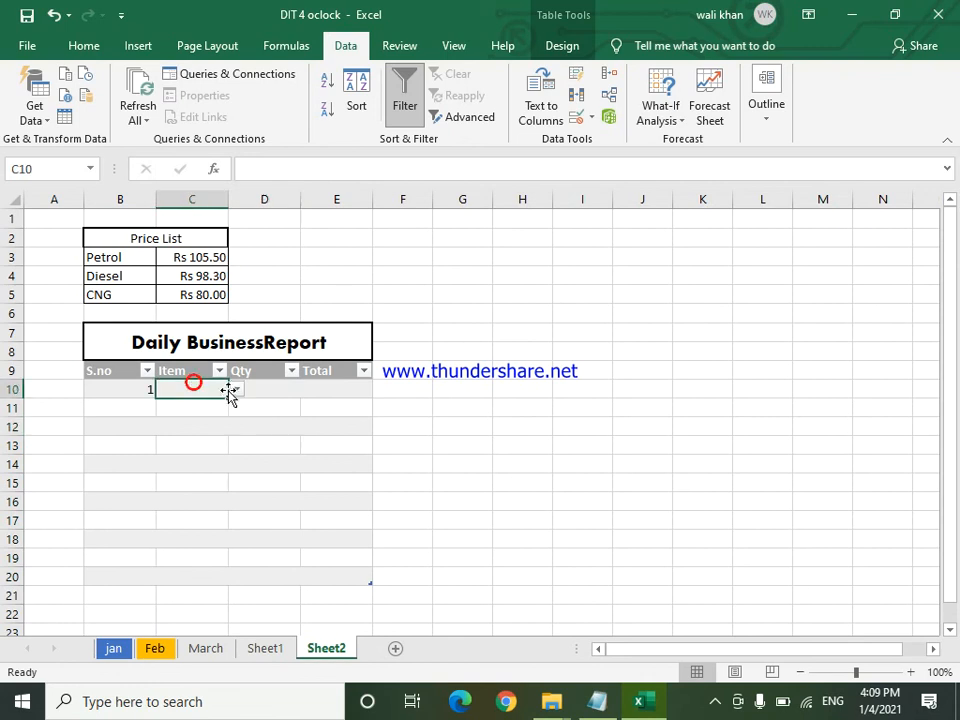
click(238, 390)
click(227, 420)
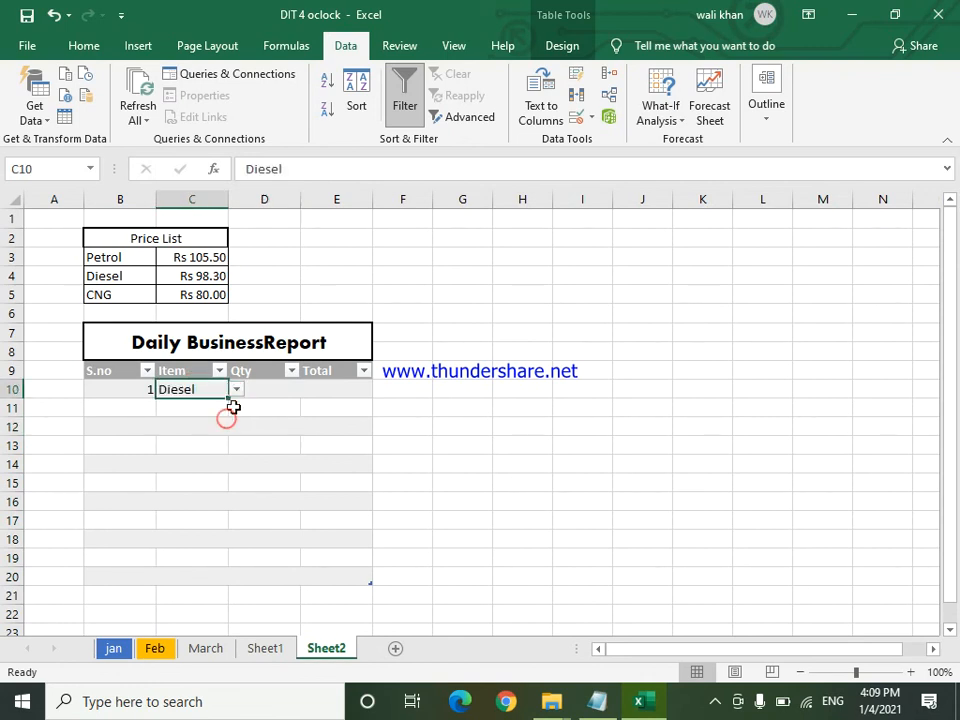
click(256, 426)
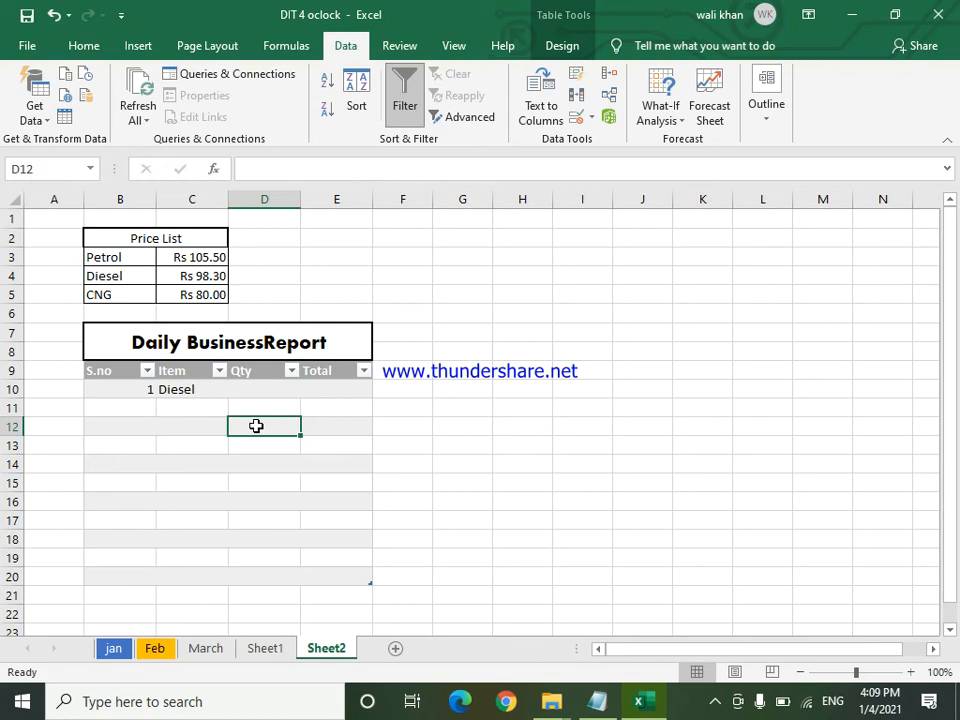
- Fill the second table row with serial number 2 and choose Petrol from the list as its item
click(133, 405)
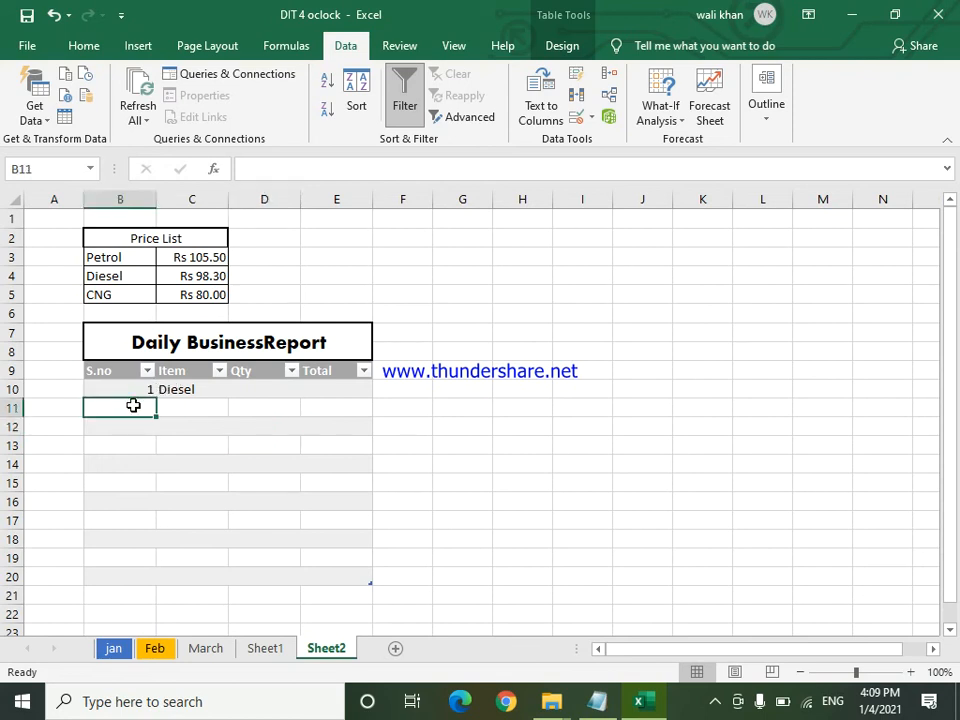
text(2)
click(197, 404)
click(235, 409)
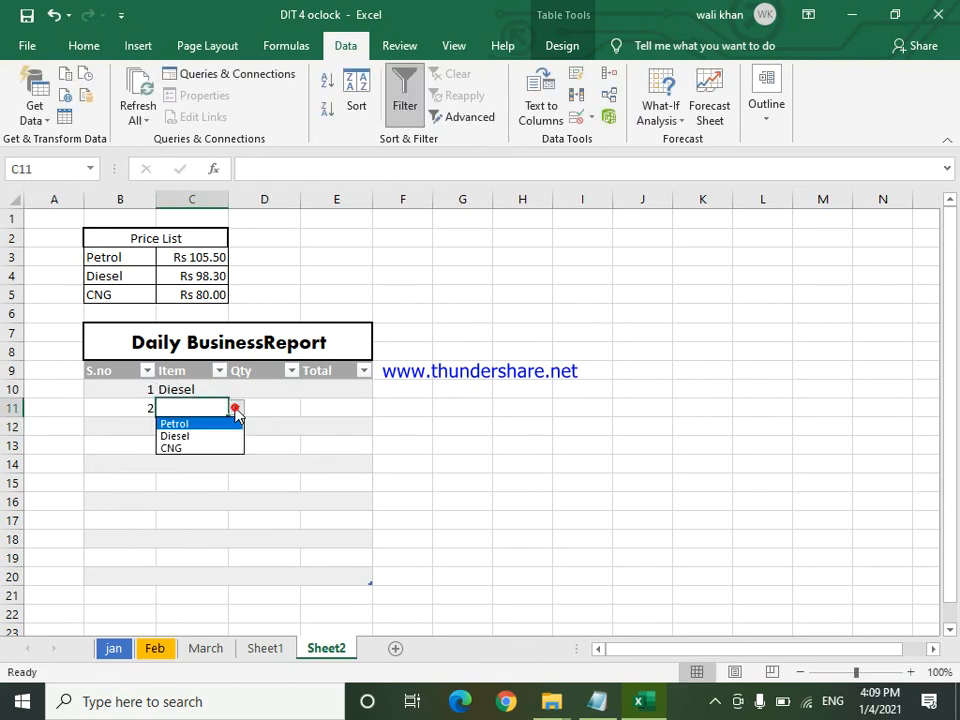
click(219, 423)
click(257, 525)
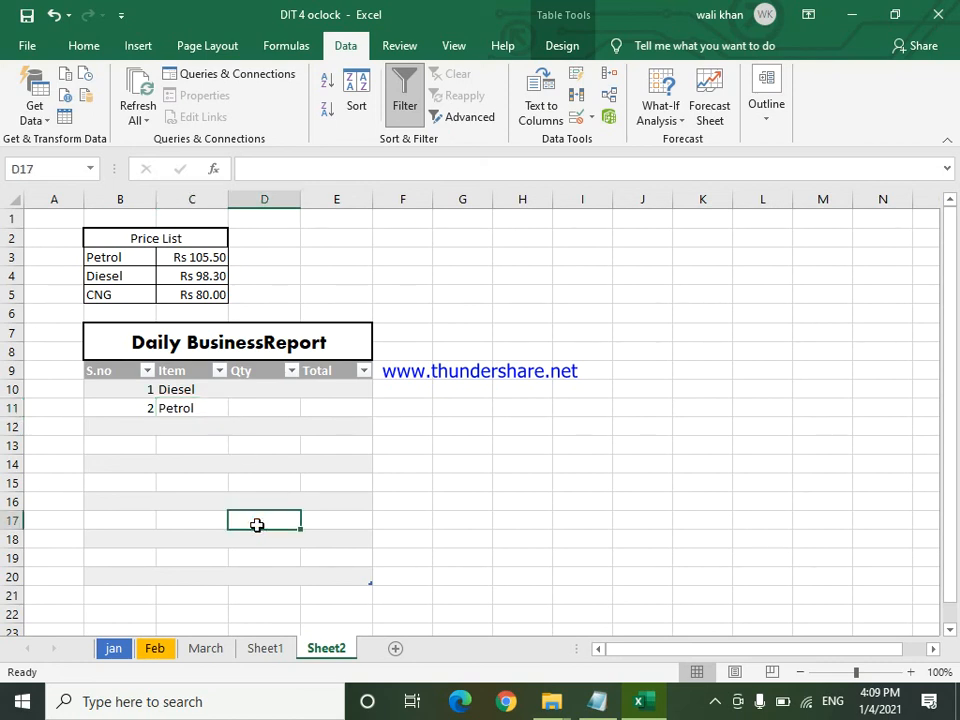
- Rename the Qty column header in D9 to Qty/ltr
double_click(258, 372)
text(/)
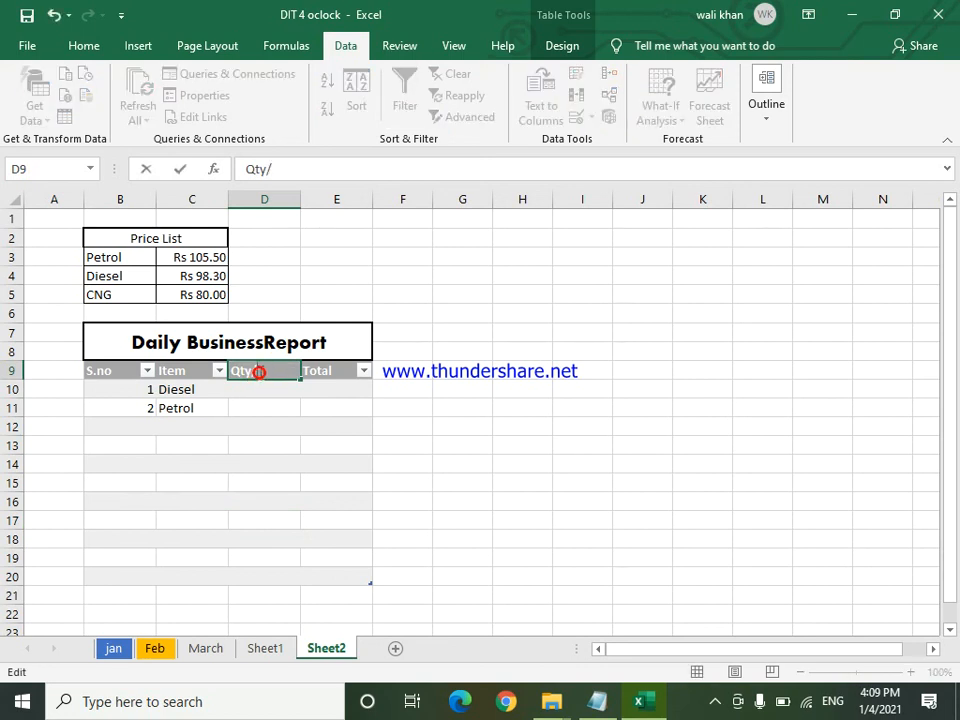
text(ltr)
key(Return)
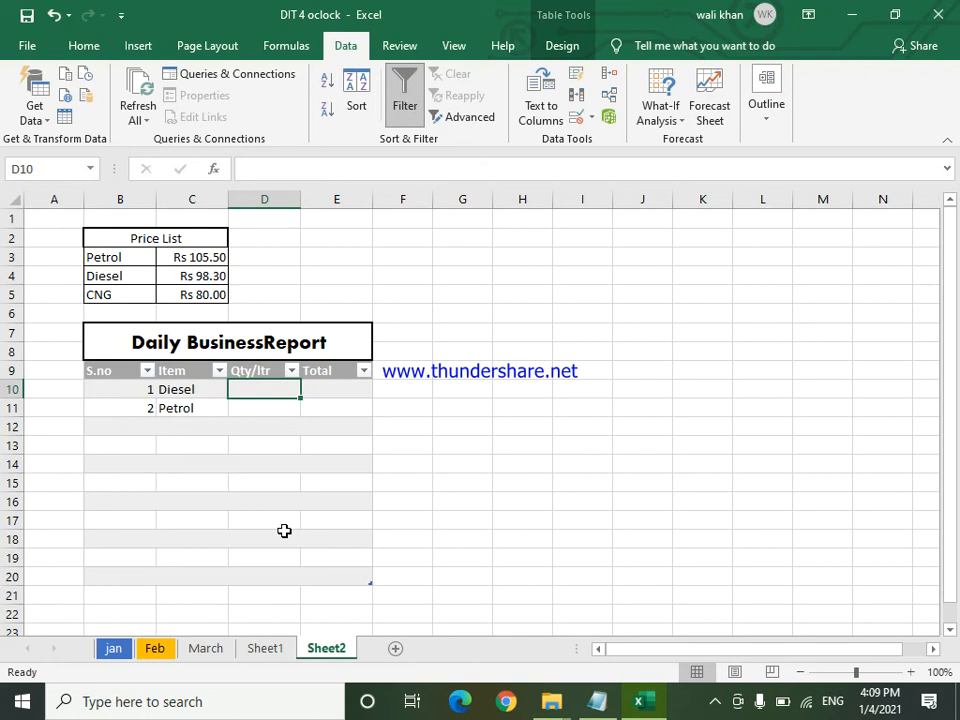
- Enter quantities of 22 for the Diesel row and 30 for the Petrol row in the Qty/ltr column
text(22)
key(Return)
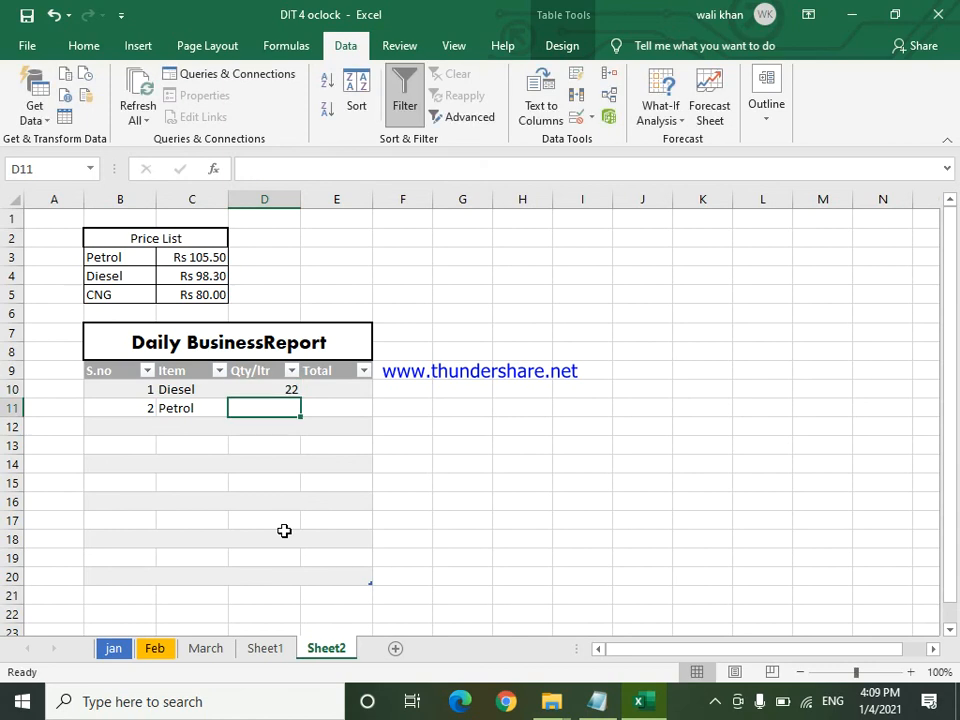
text(30)
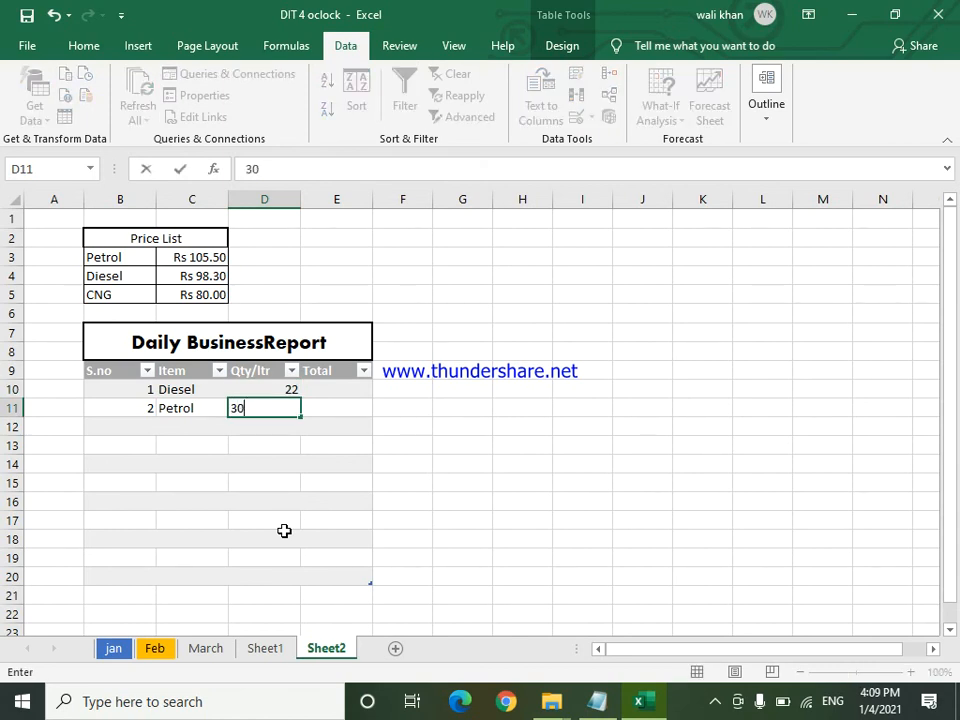
key(Return)
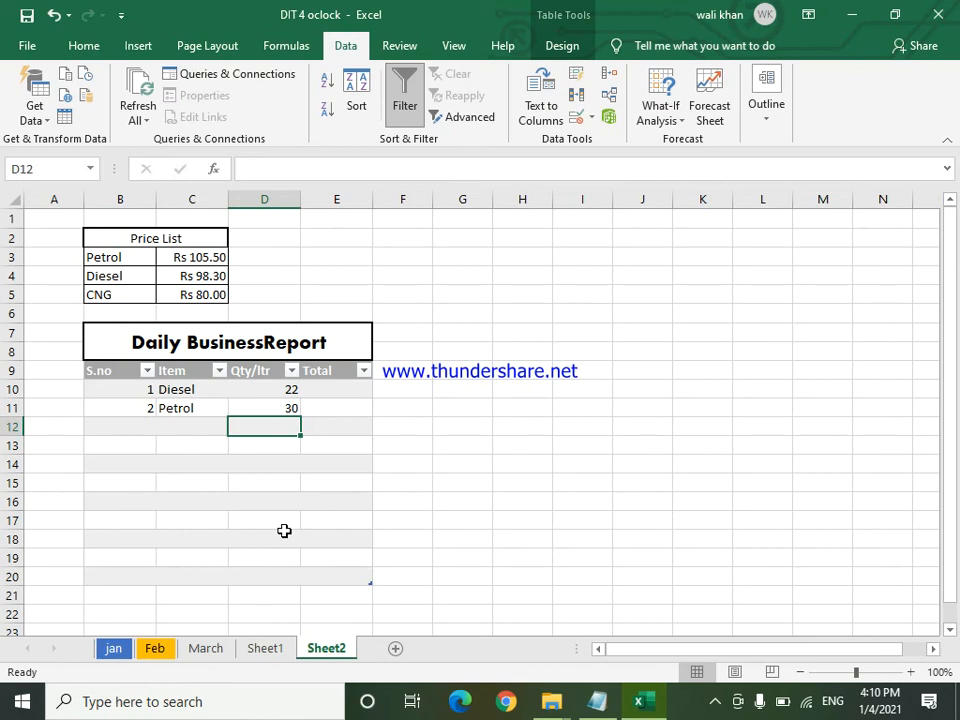
- Begin an IF formula in Total cell E10 that multiplies the row's Qty/ltr by price C3 when Item equals "Petrol"
click(335, 391)
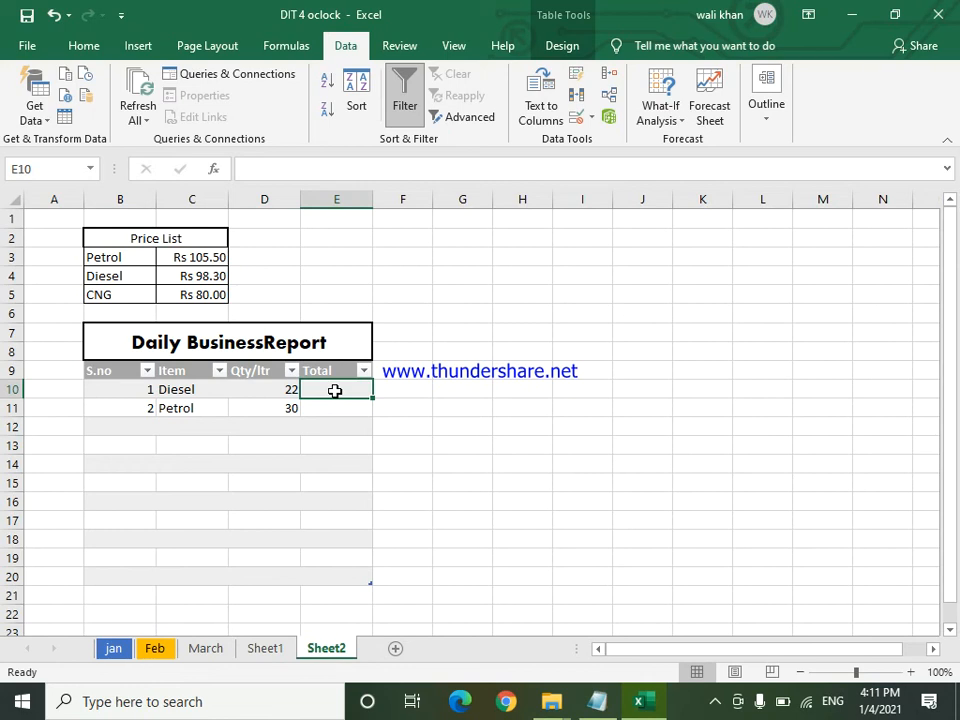
text(=su)
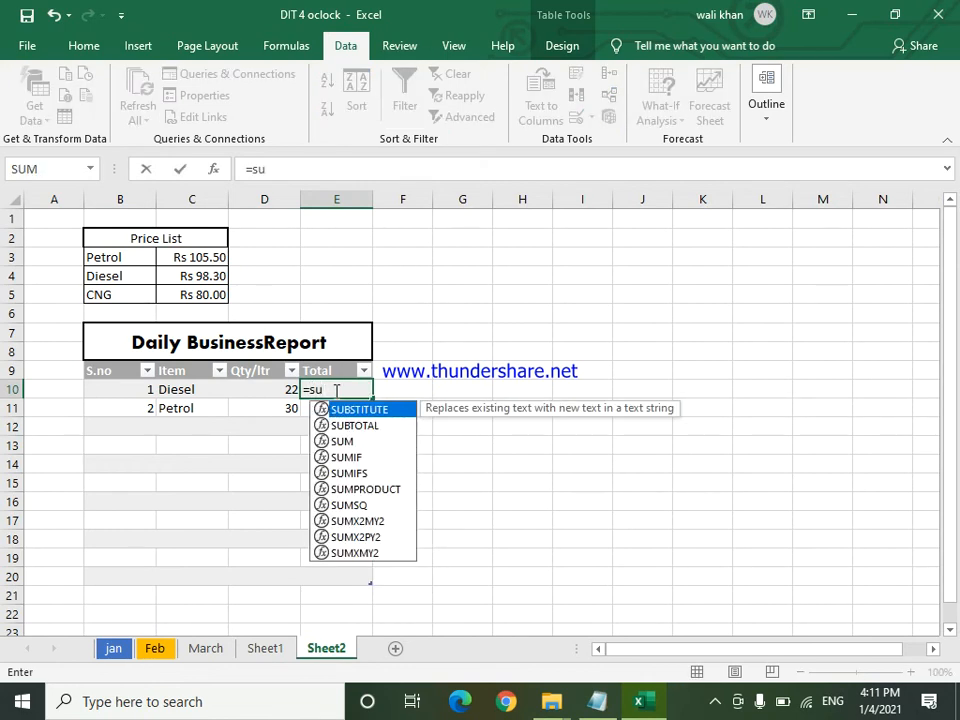
key(BackSpace)
key(BackSpace)
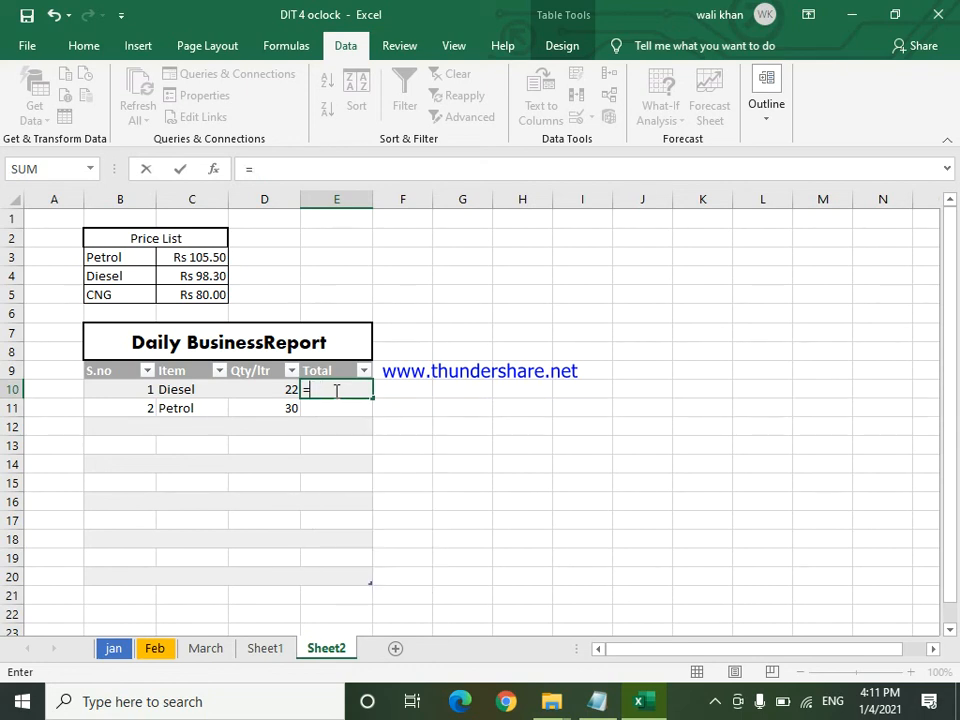
text(if)
key(Tab)
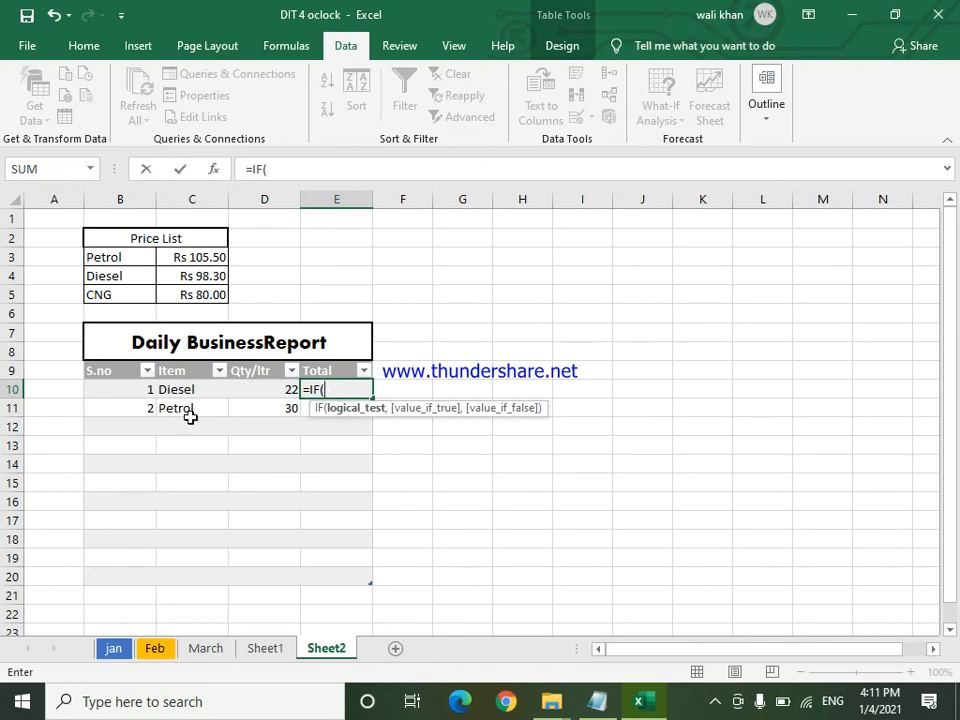
click(176, 389)
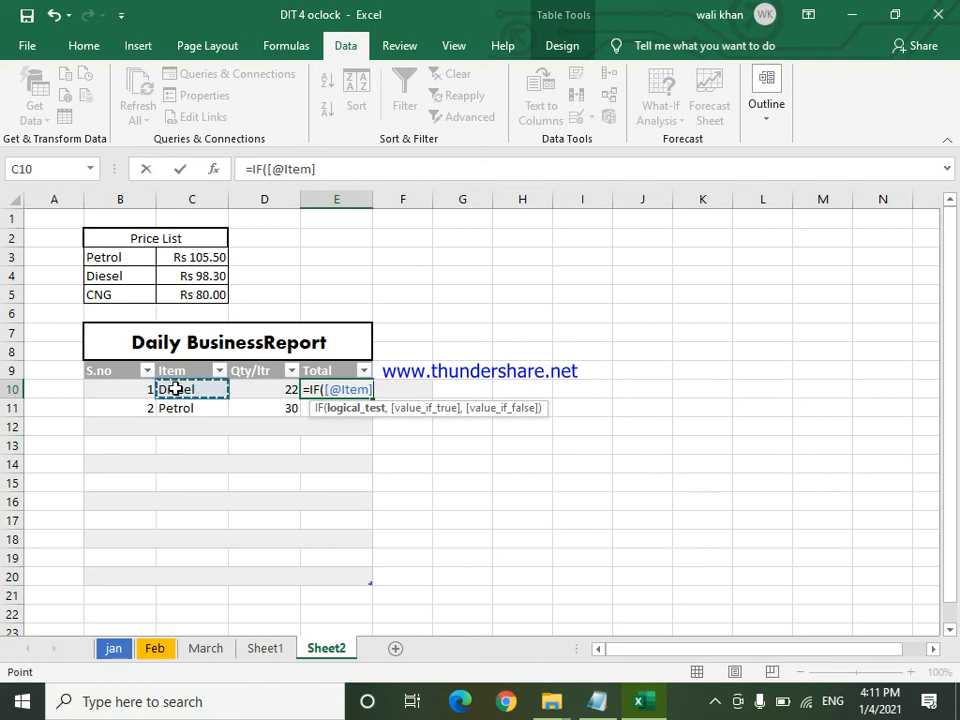
text(=)
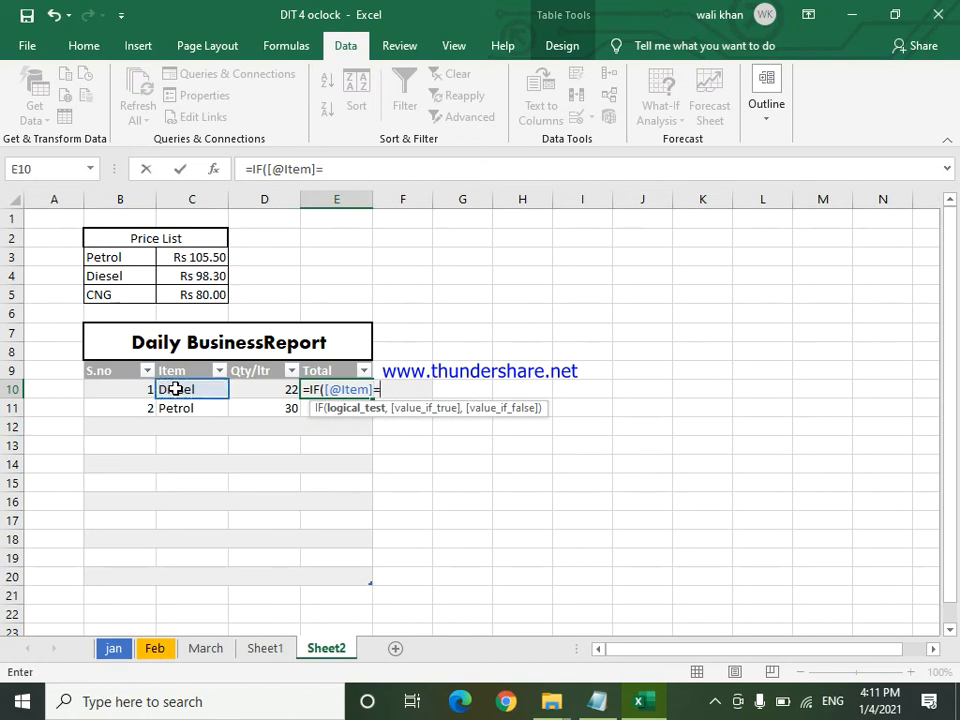
text("Petrol")
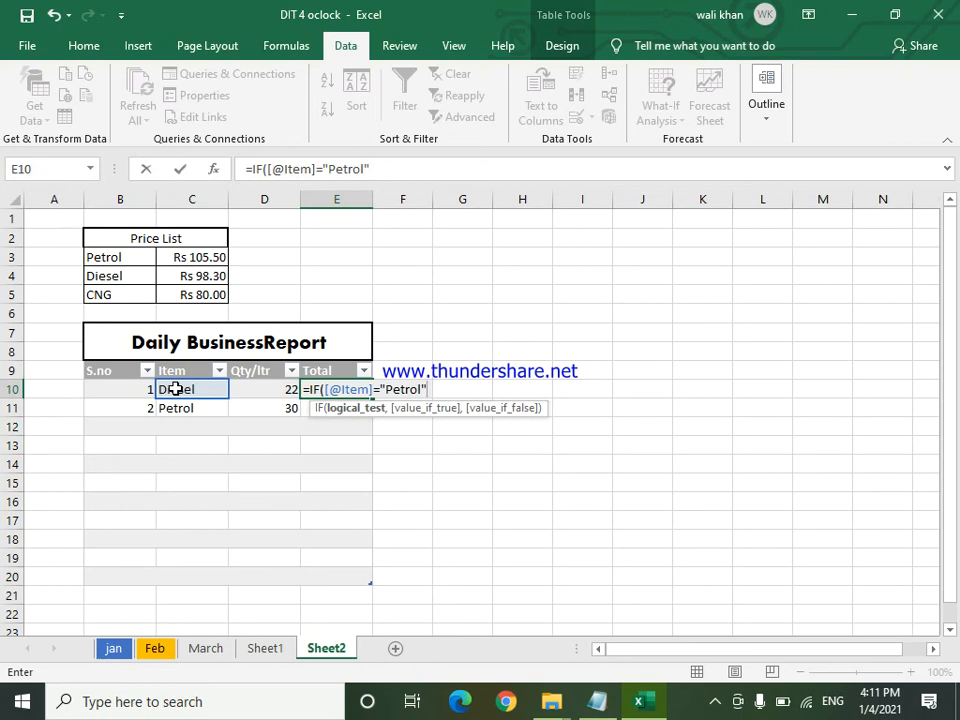
text(,)
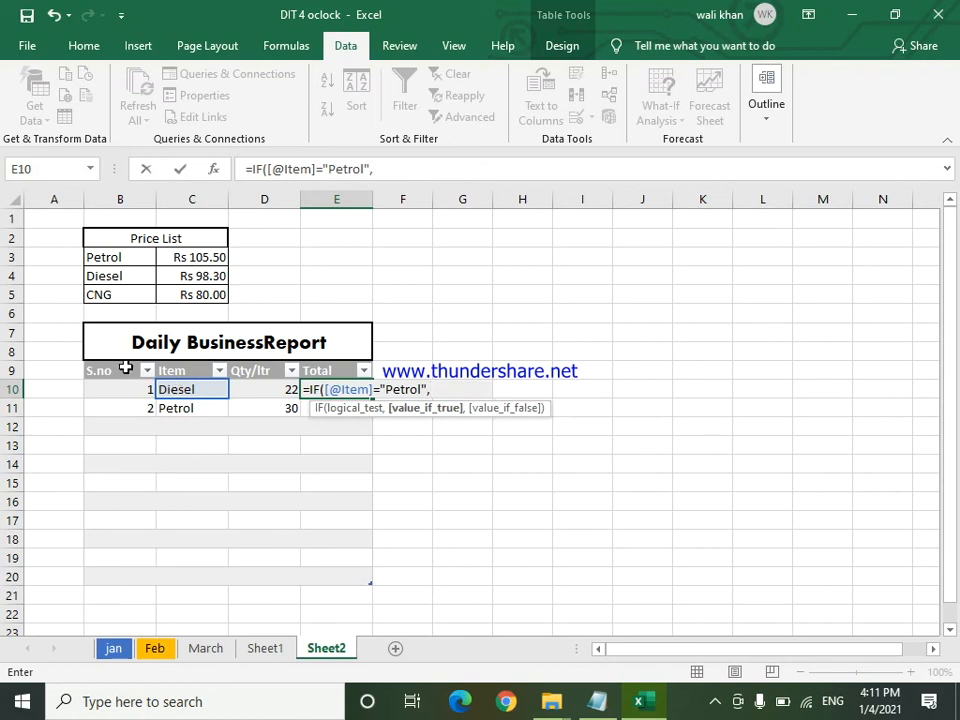
click(257, 392)
text(*)
click(206, 258)
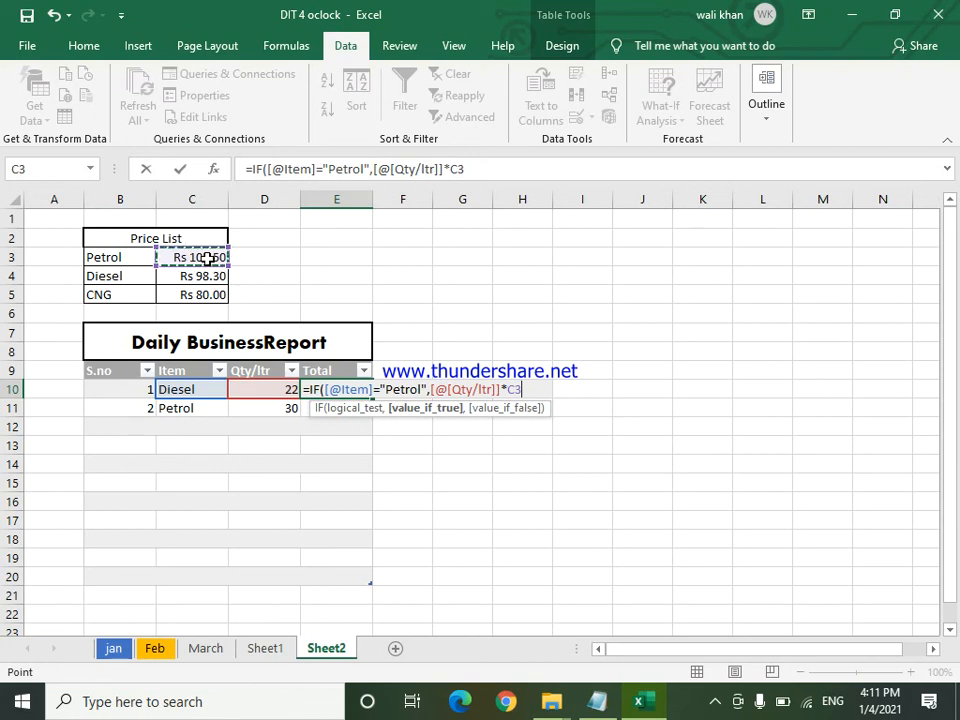
- Nest a second IF in the E10 formula that multiplies Qty/ltr by C4 when Item equals "Diesel"
text(,if)
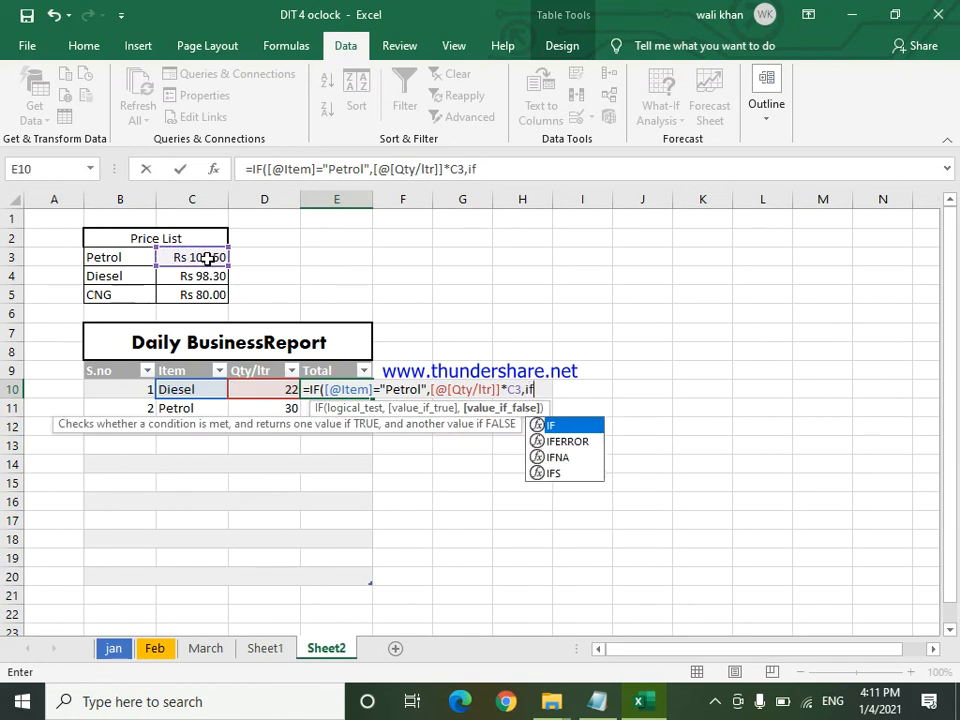
key(Tab)
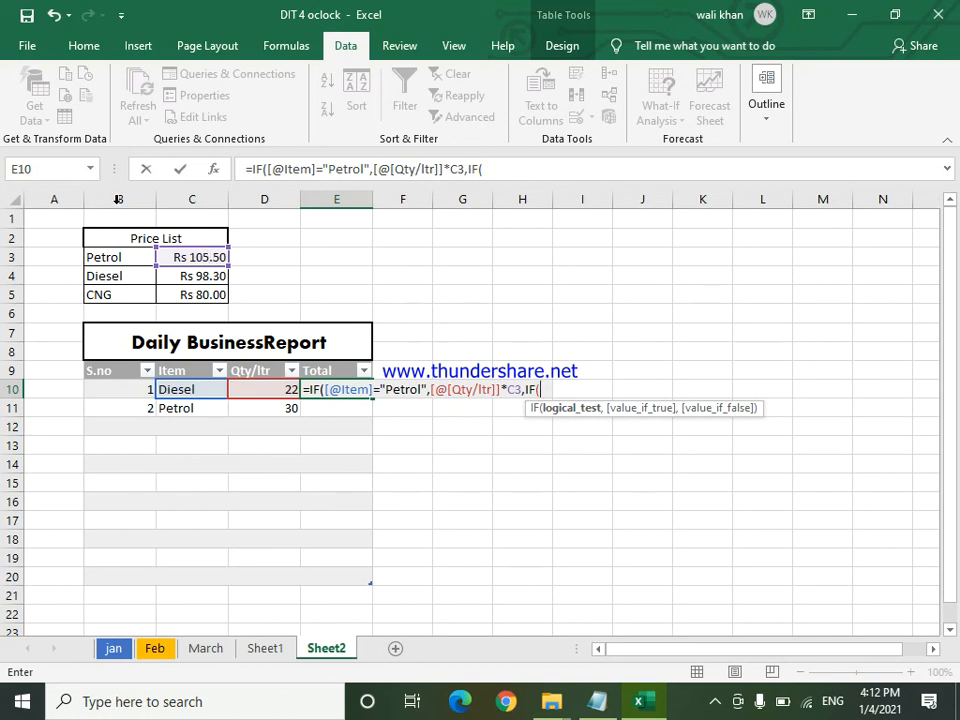
click(186, 389)
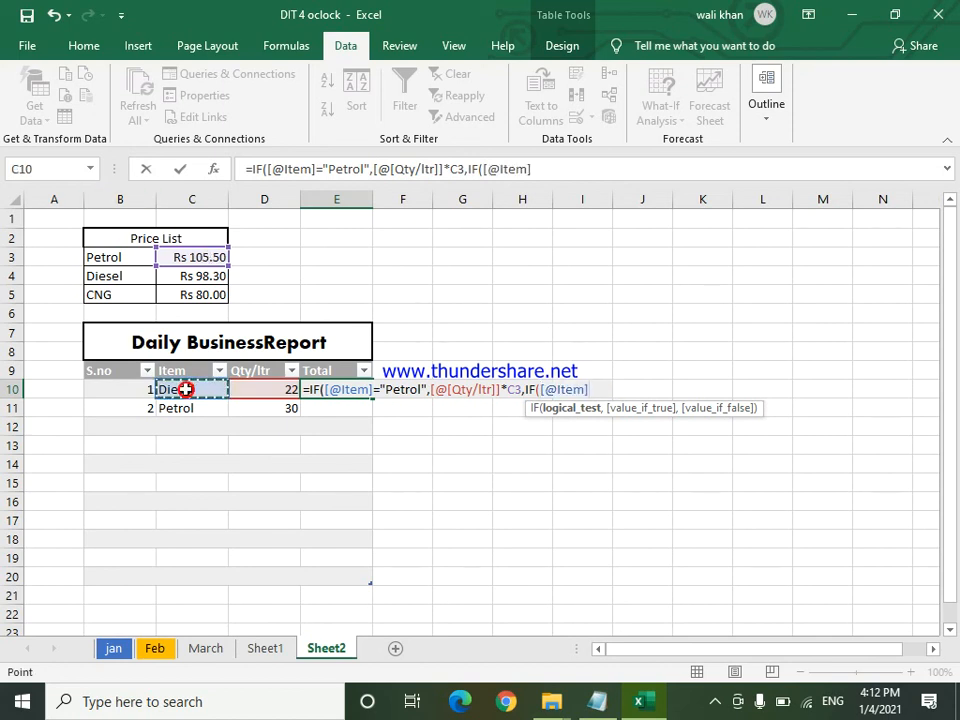
text(=")
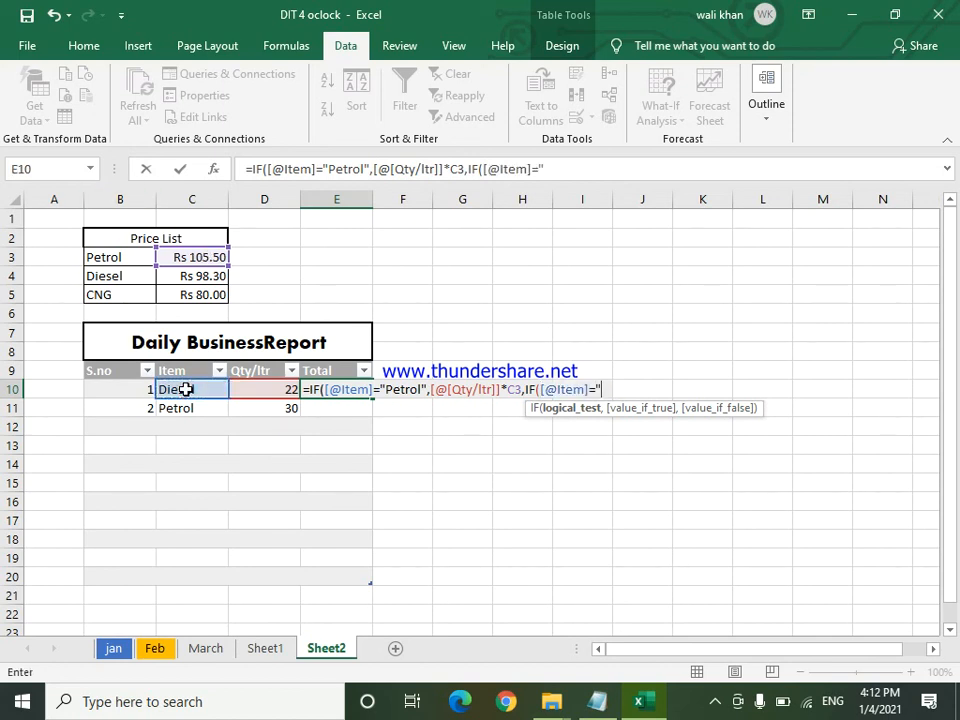
text(Diesel)
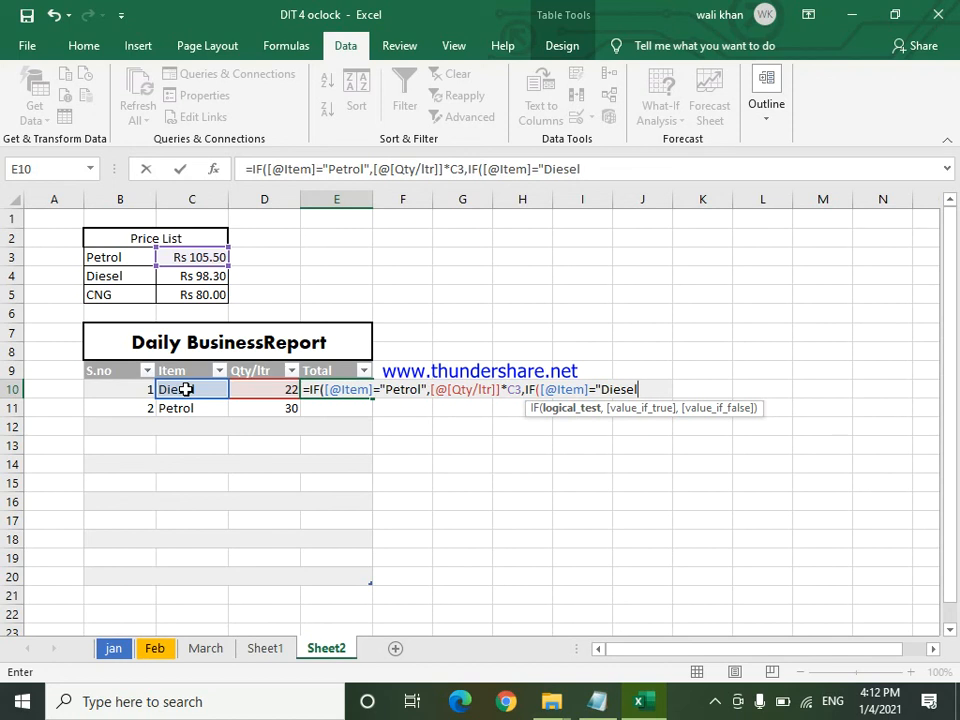
text(")
text(,)
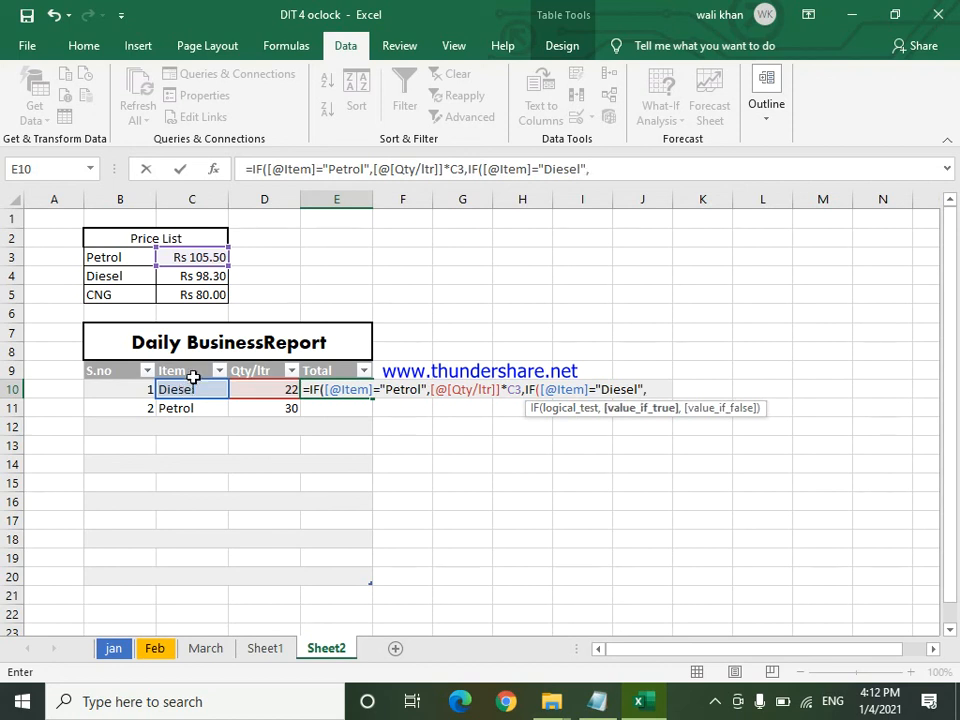
click(256, 388)
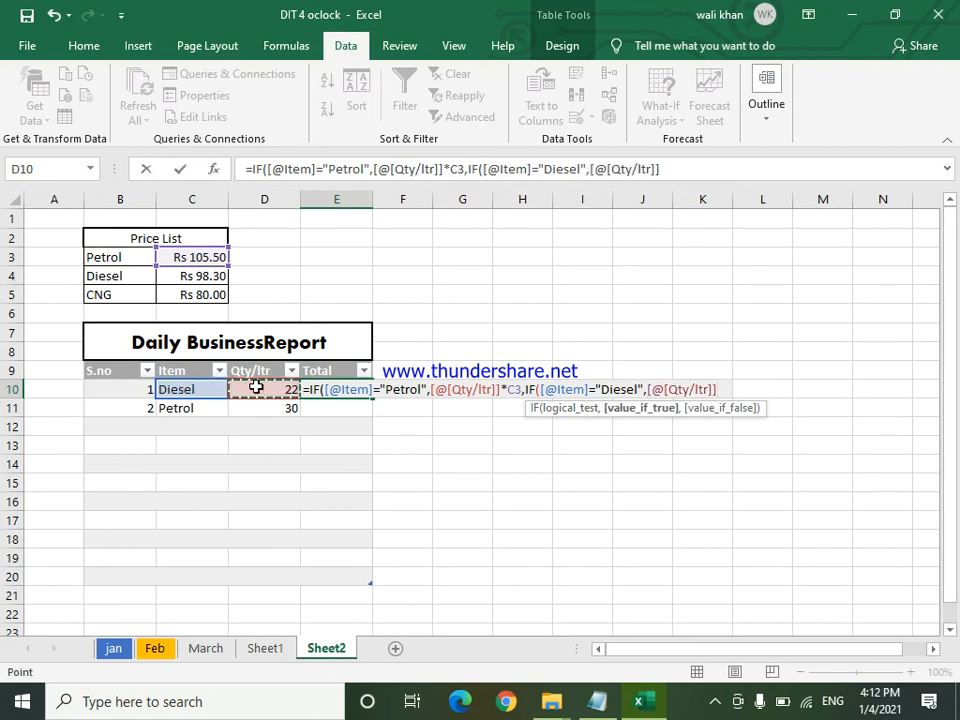
text(*)
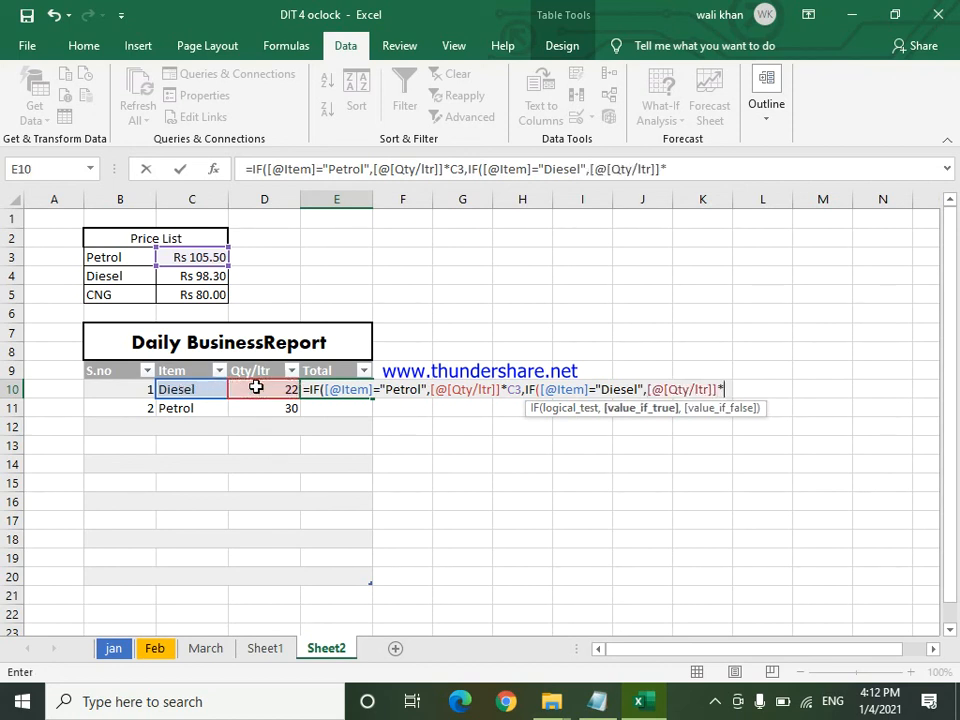
click(204, 275)
- Nest a third IF that multiplies Qty/ltr by C5 when Item equals "CNG", with empty text "" as the value if false
text(,if)
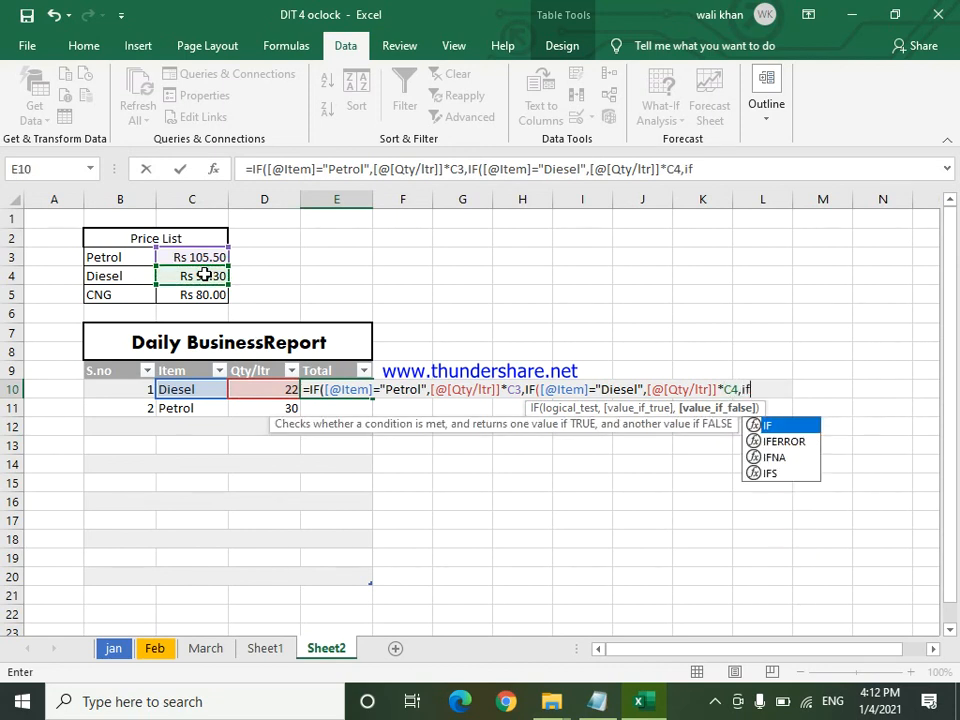
key(Tab)
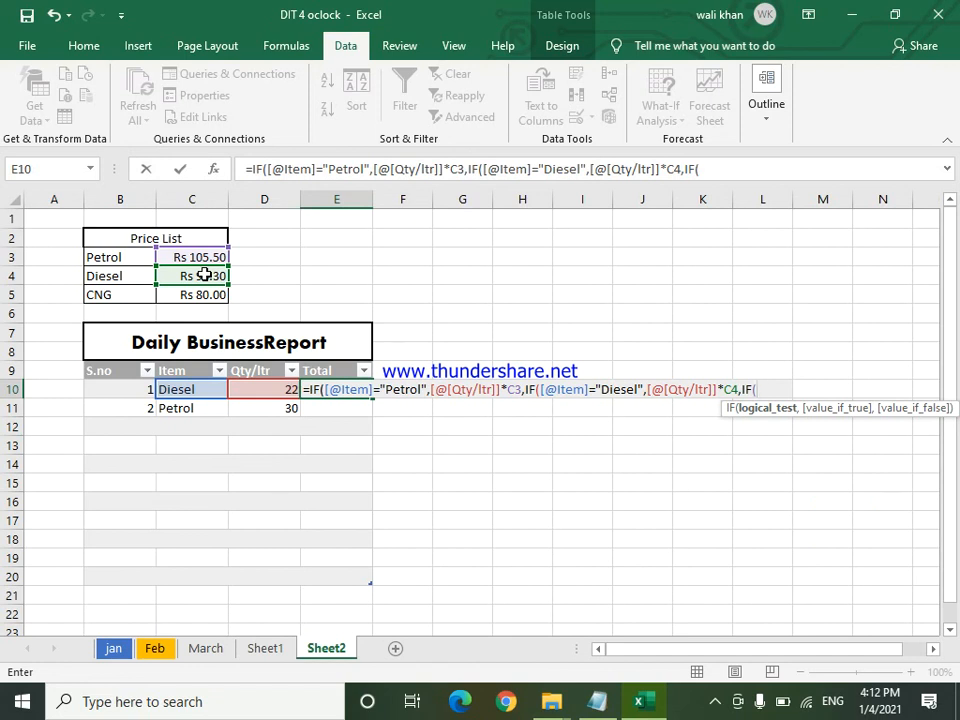
click(177, 391)
text(=)
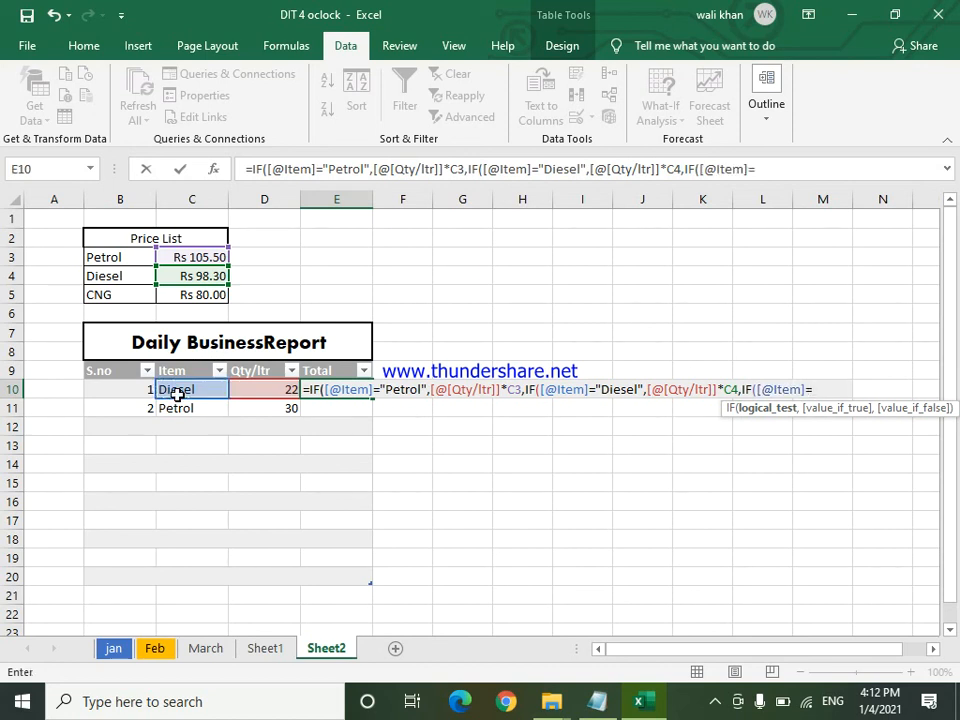
text("CNG",)
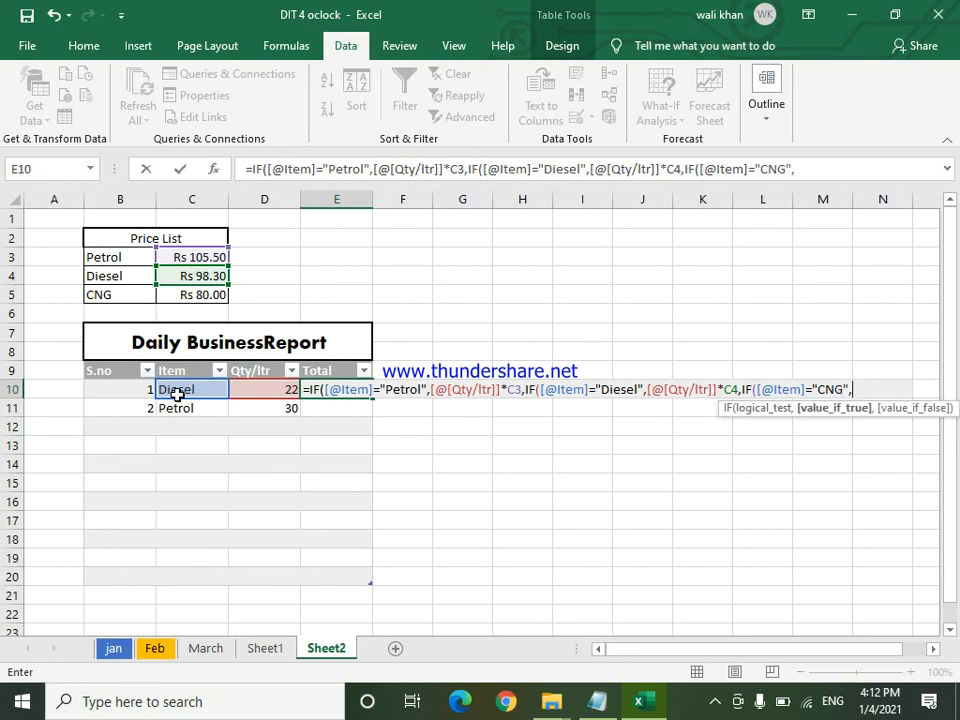
click(256, 392)
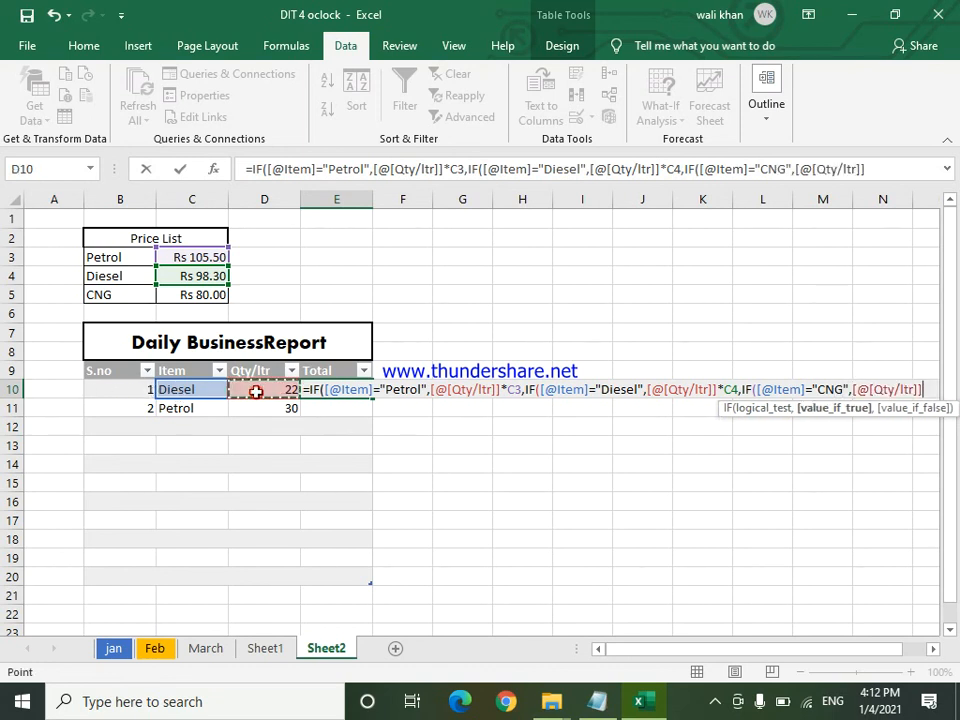
text(*)
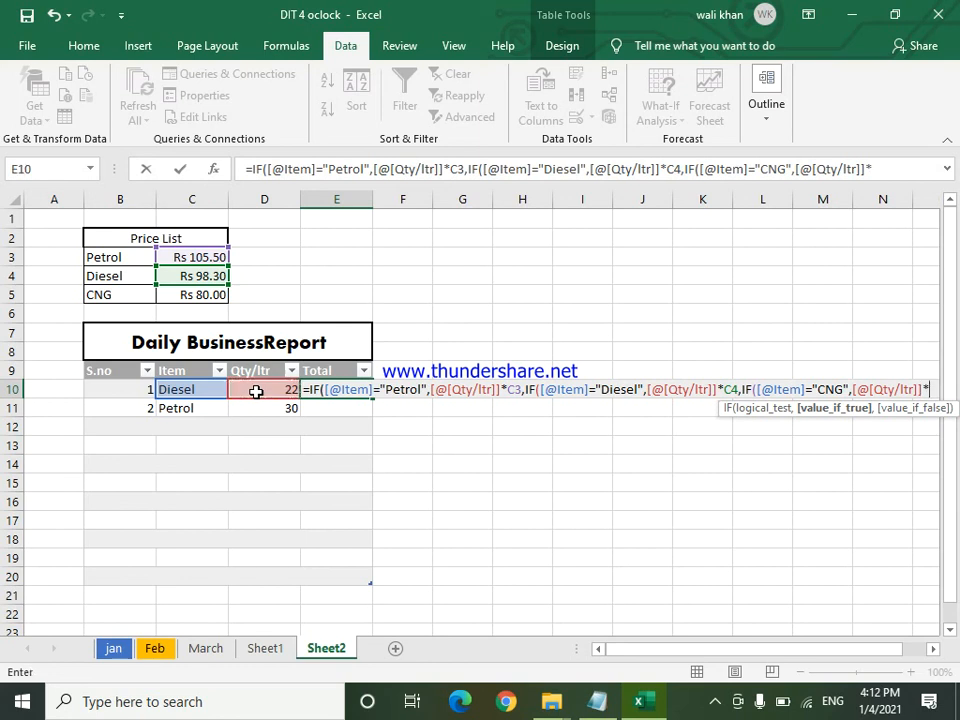
click(205, 299)
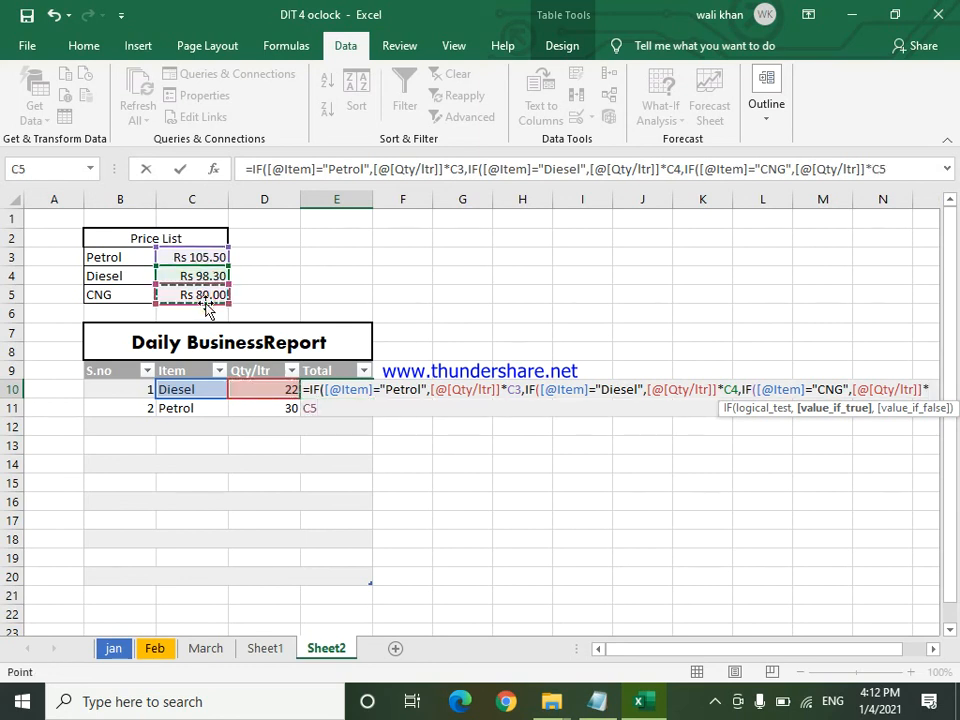
text(,)
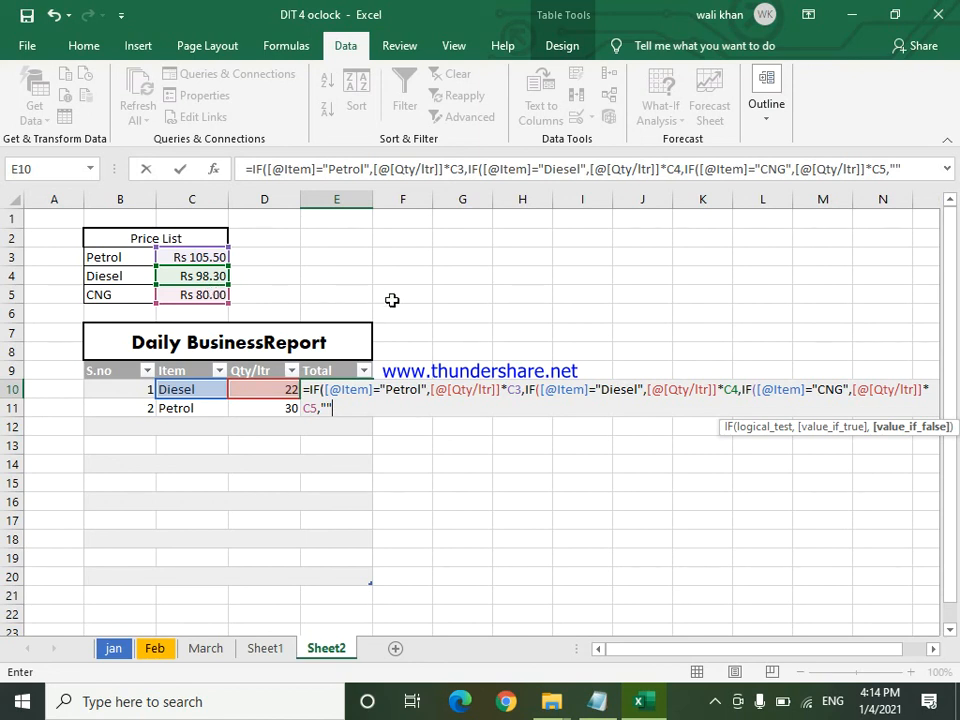
- Lock the rows of the three price references in the E10 formula, making them C$3, C$4 and C$5
click(515, 389)
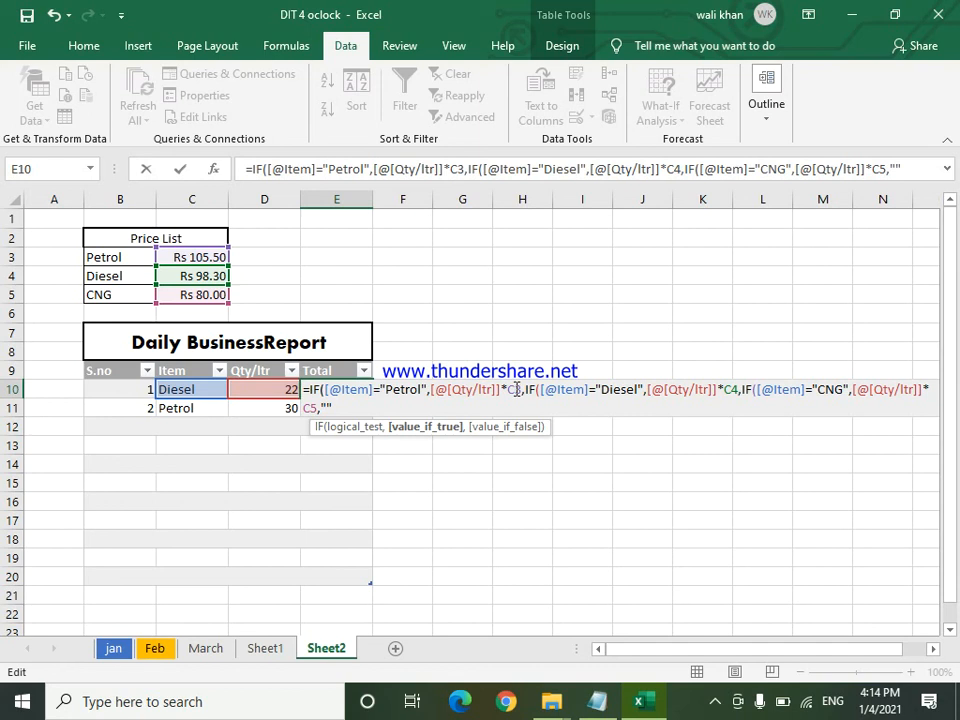
key(Right)
text($)
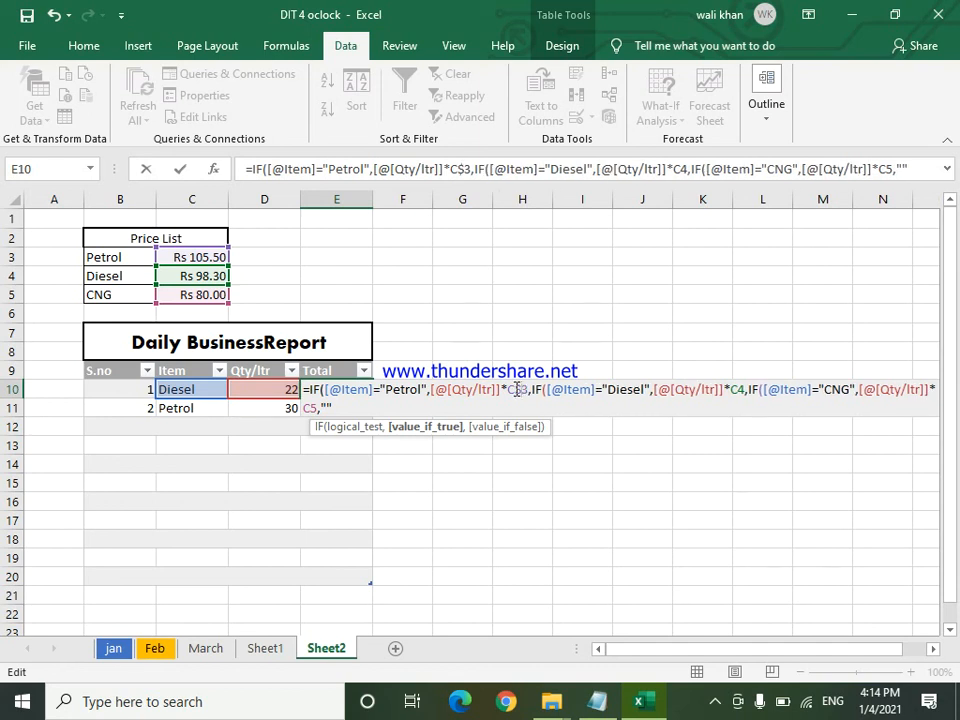
click(734, 390)
text($)
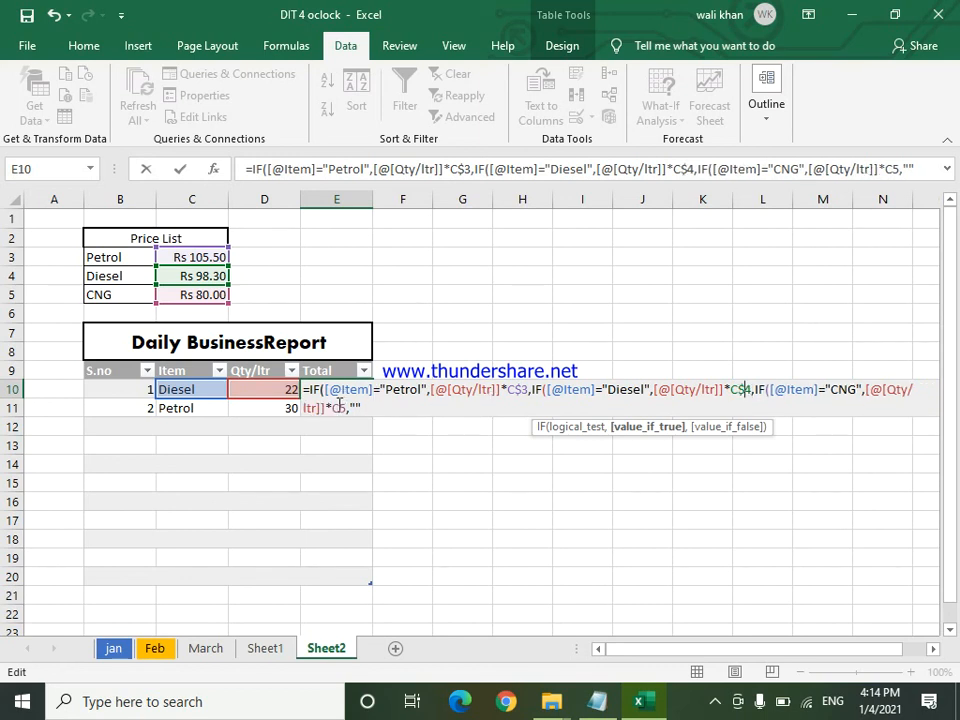
click(337, 406)
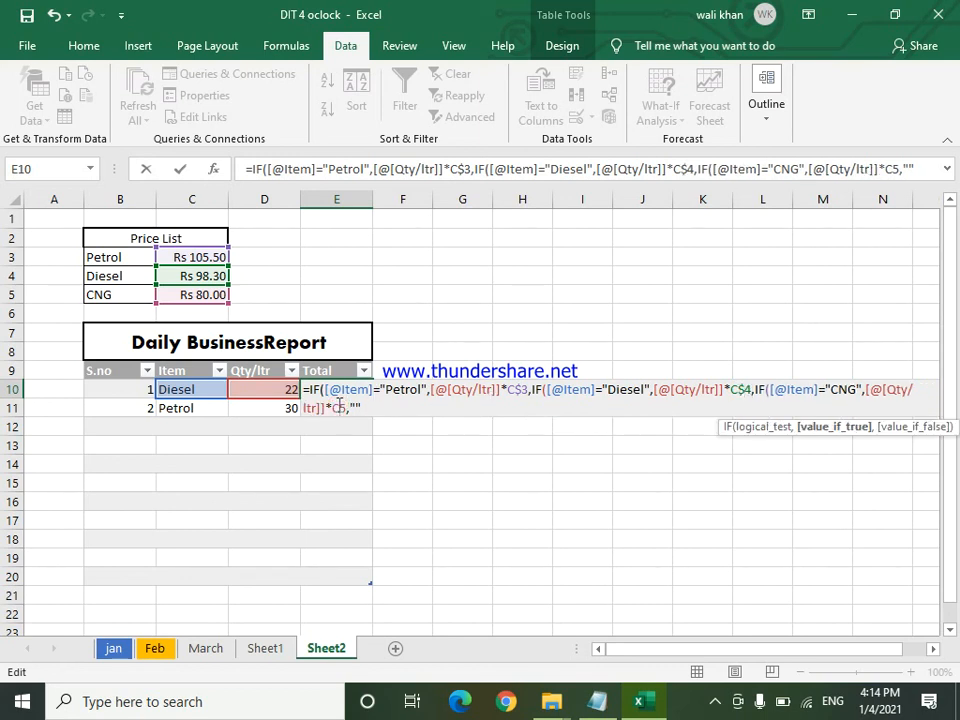
text($)
click(370, 408)
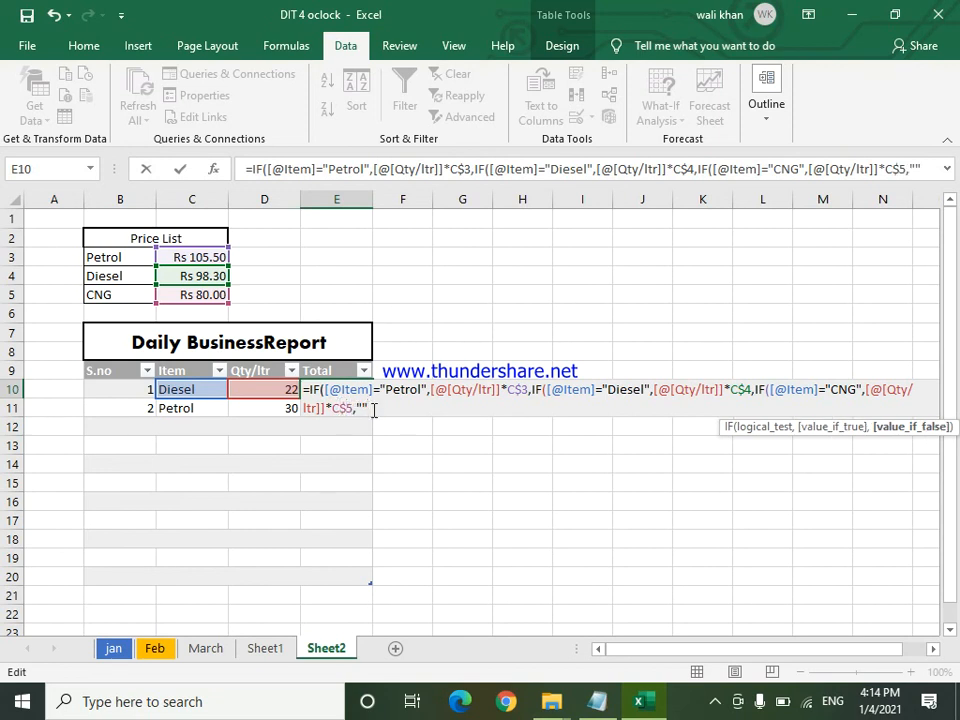
- Close all three nested IF functions in the E10 formula and enter it in the Total column
text())))
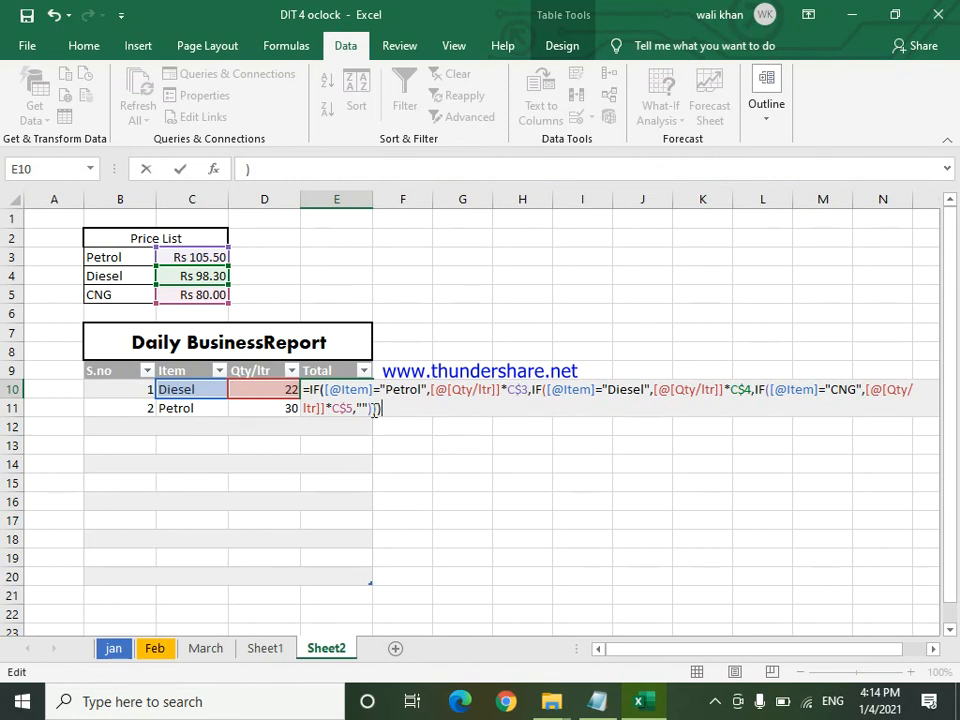
key(Return)
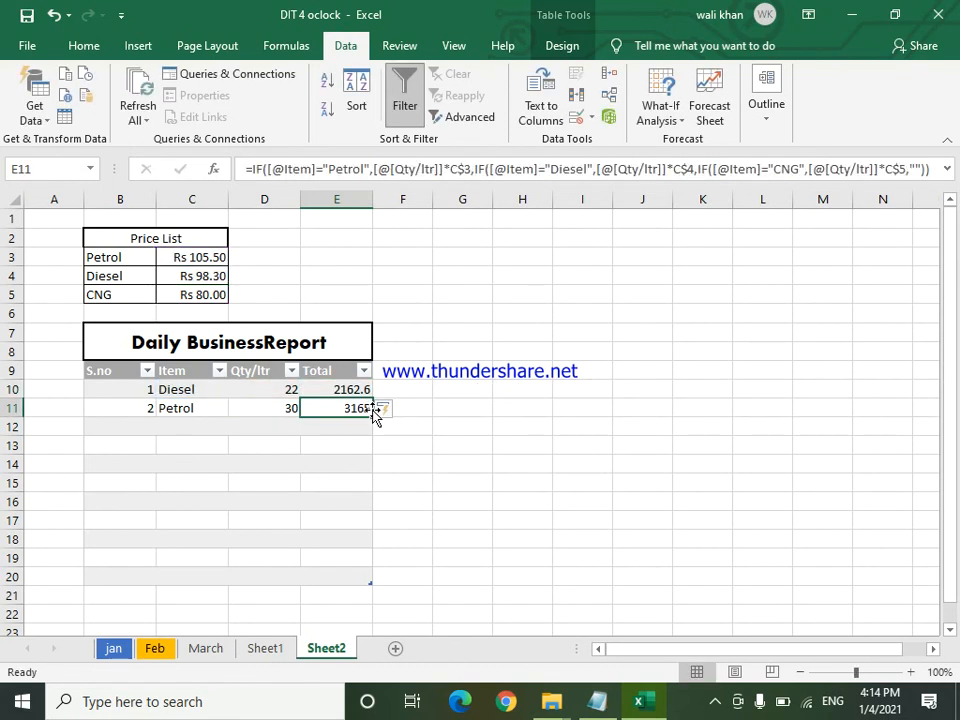
- Test the Total formula by switching the Item in C10 to Petrol and finally to CNG
click(187, 390)
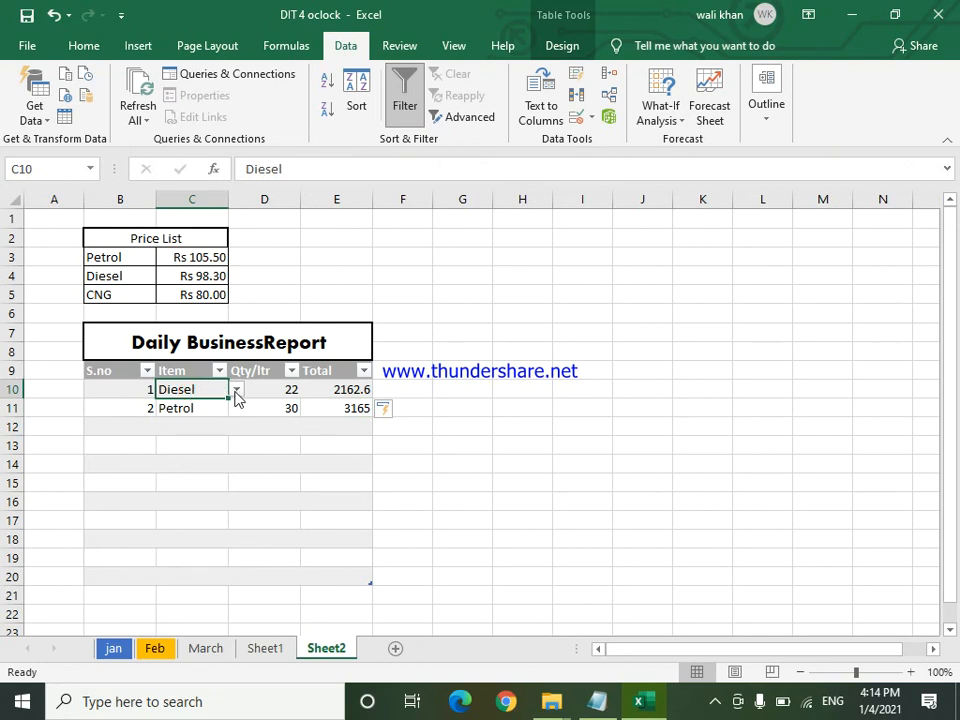
click(237, 391)
click(223, 406)
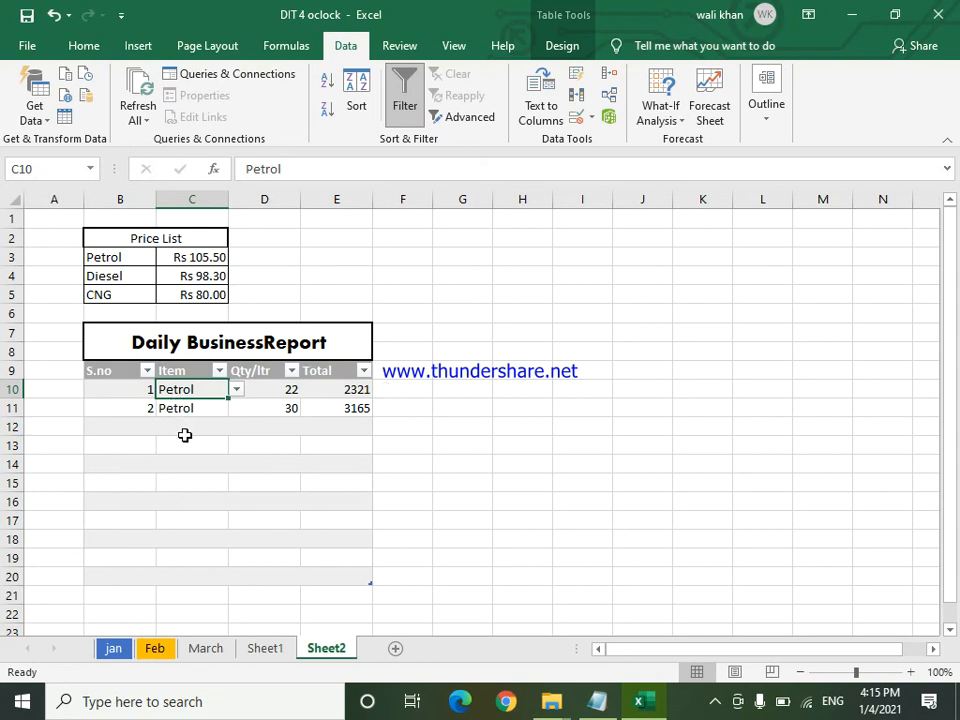
click(236, 389)
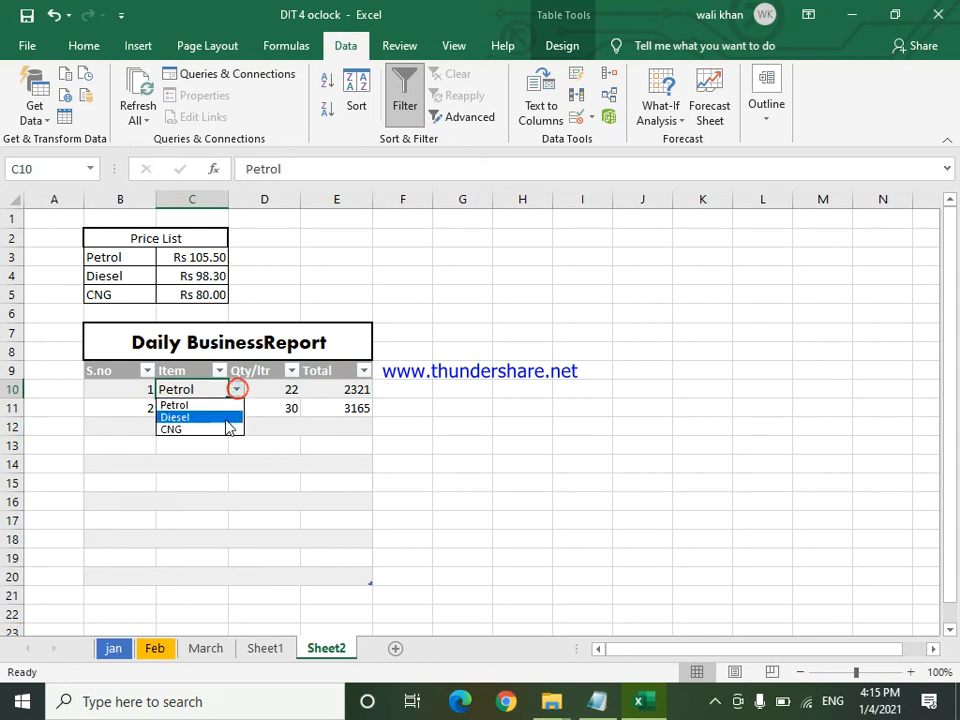
click(225, 428)
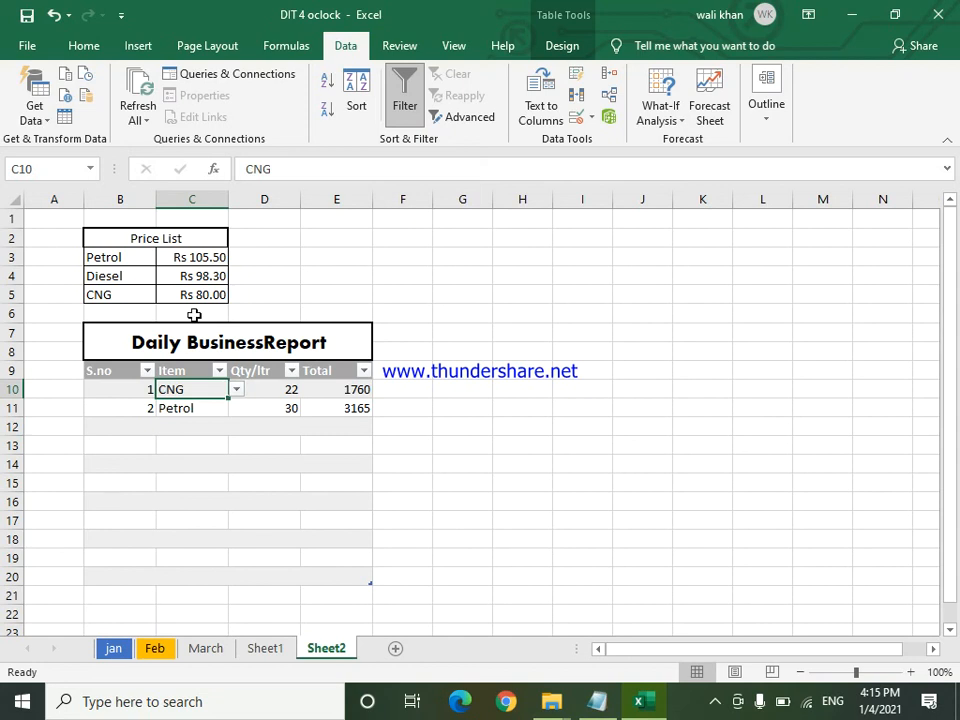
- Cross-check row 10's CNG total with the temporary formula =D10*C5 in cell F4, and clear that cell
click(431, 270)
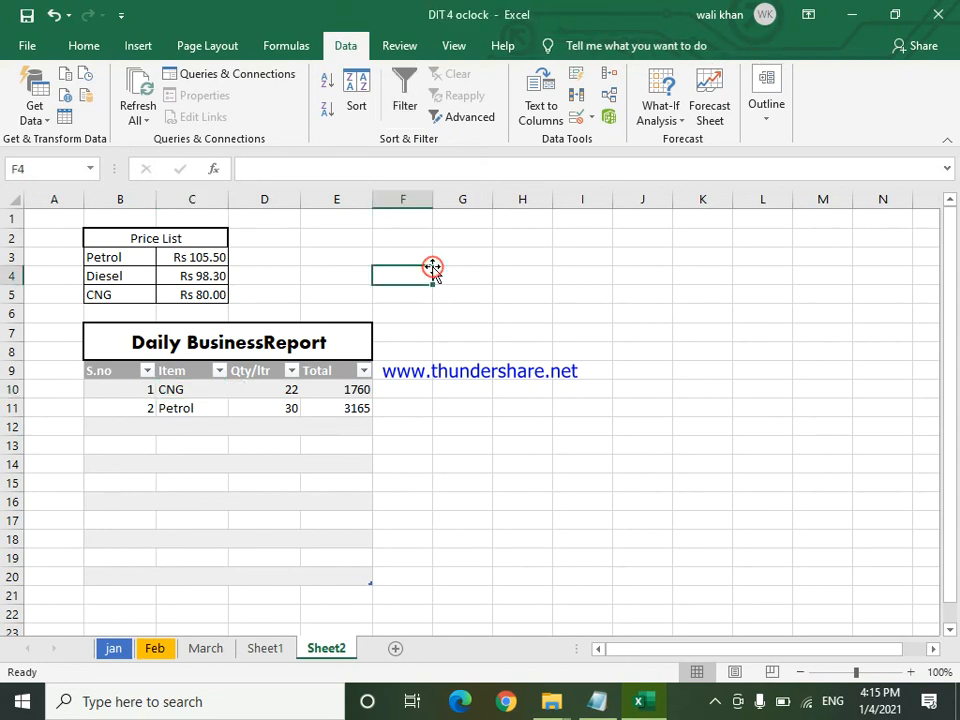
text(=)
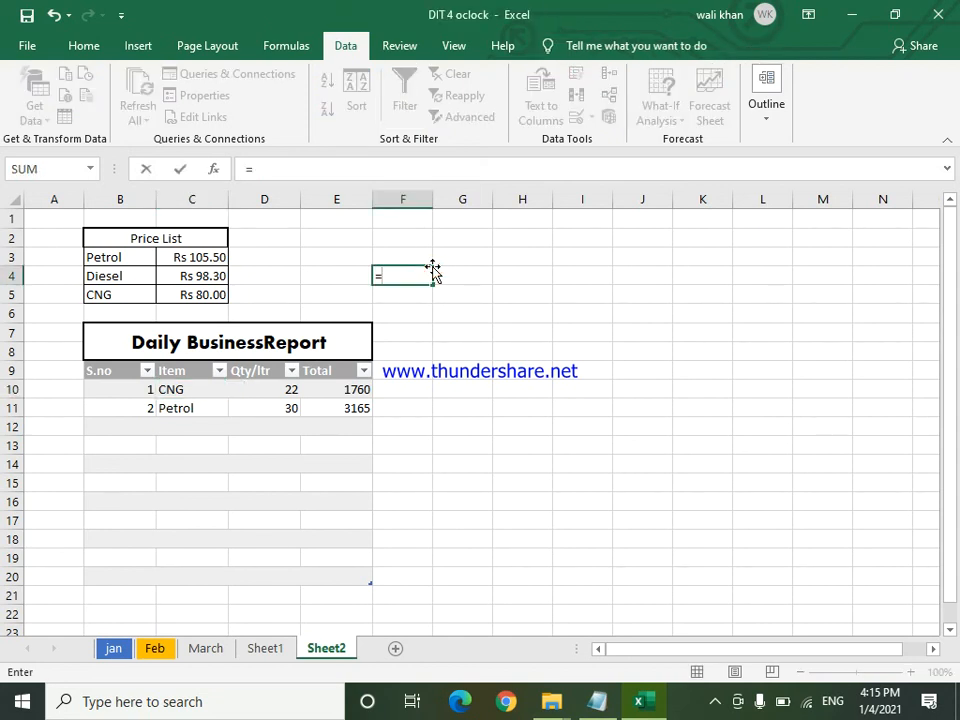
click(283, 387)
text(*)
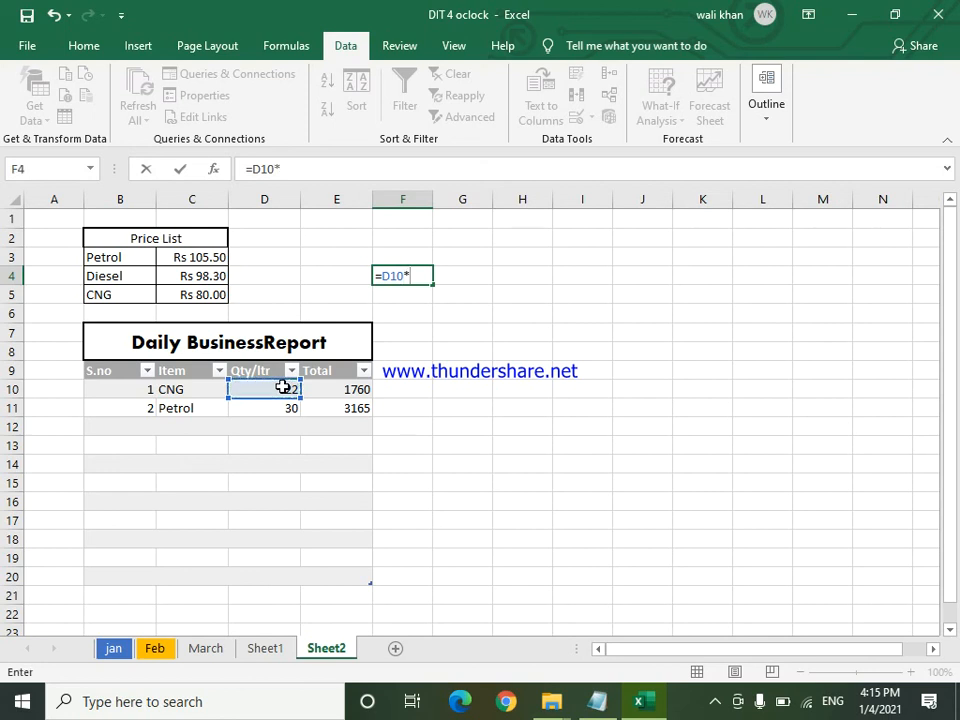
click(197, 293)
key(Return)
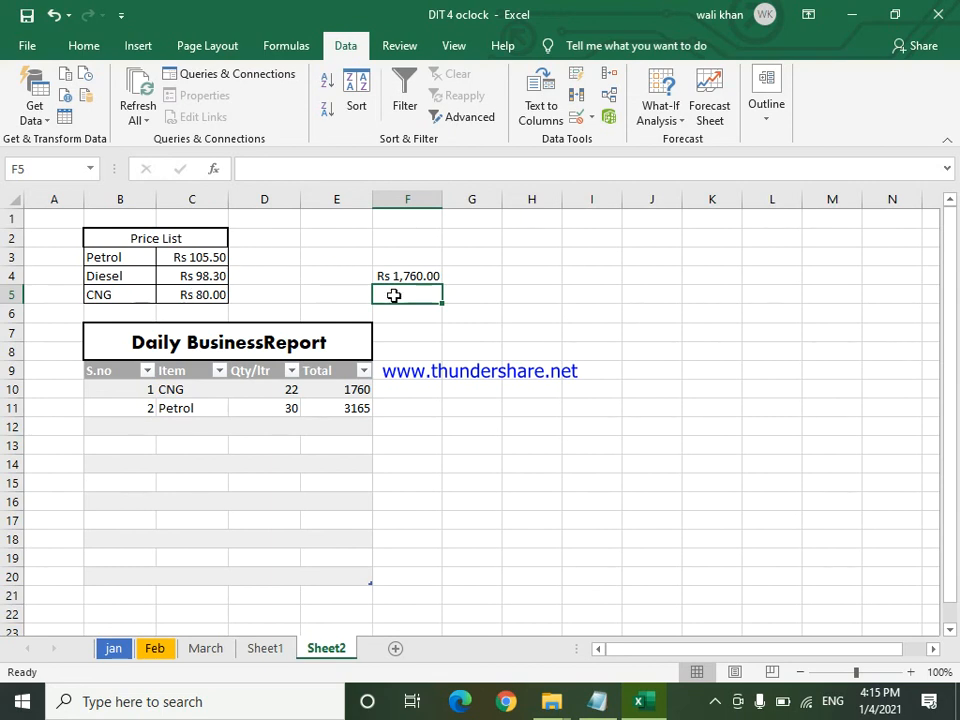
click(420, 273)
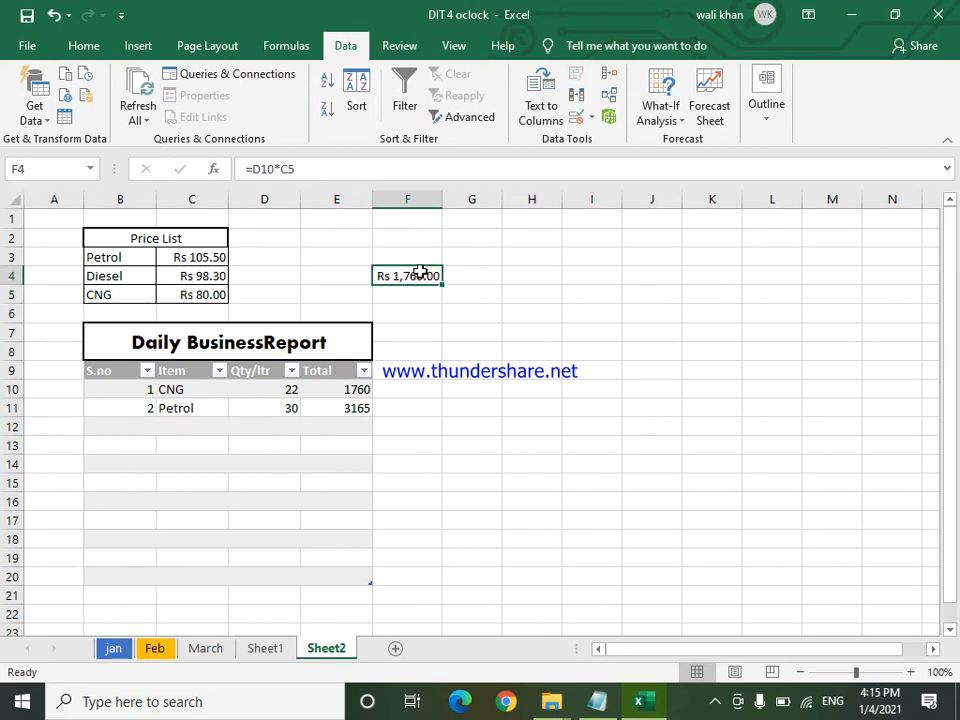
key(Delete)
click(465, 396)
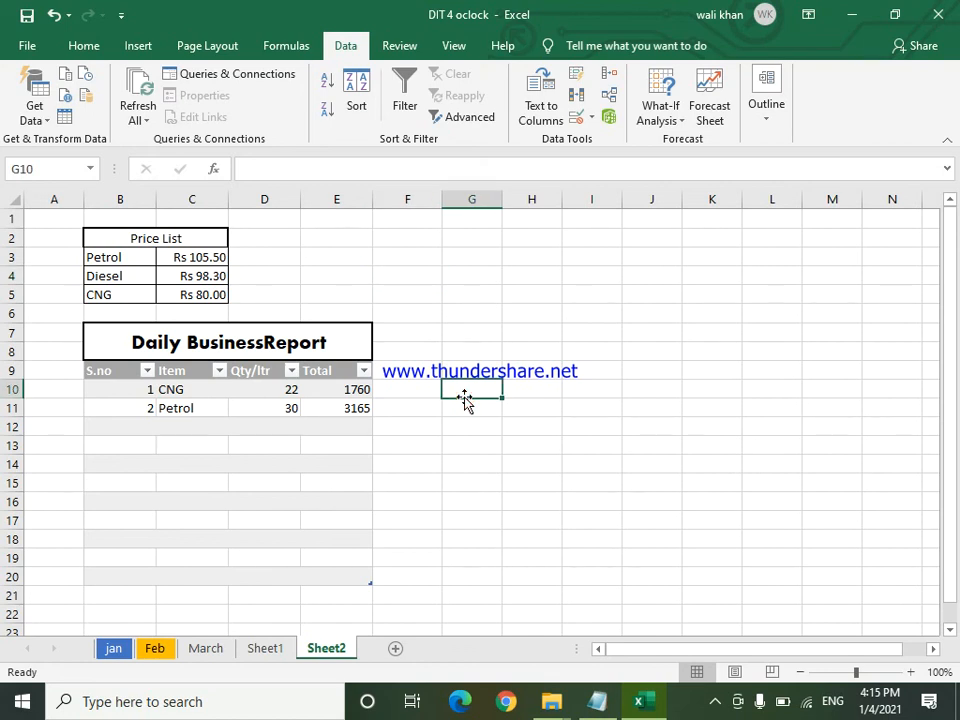
- Inspect the E10 formula and compare its result with a temporary =D10*C5 in cell G4, clearing that cell once checked
click(353, 389)
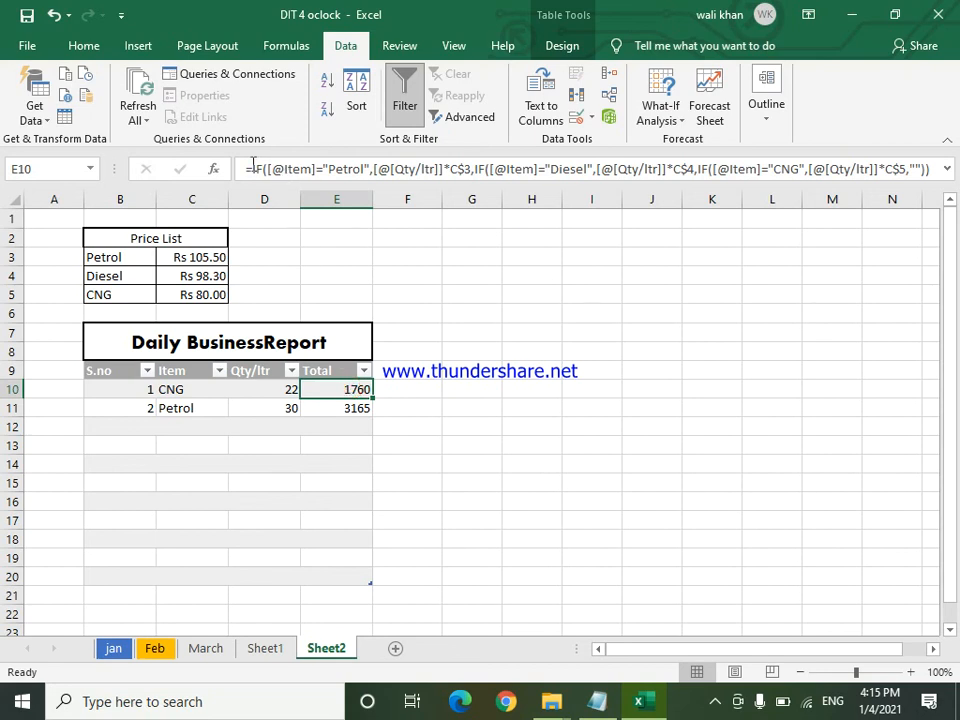
click(448, 269)
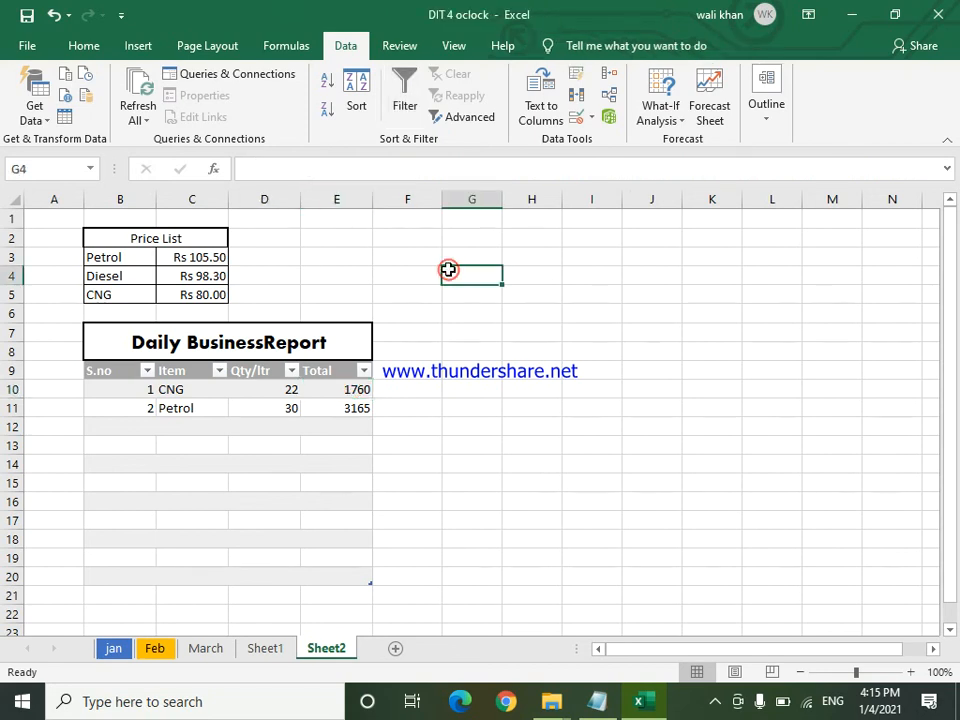
text(=)
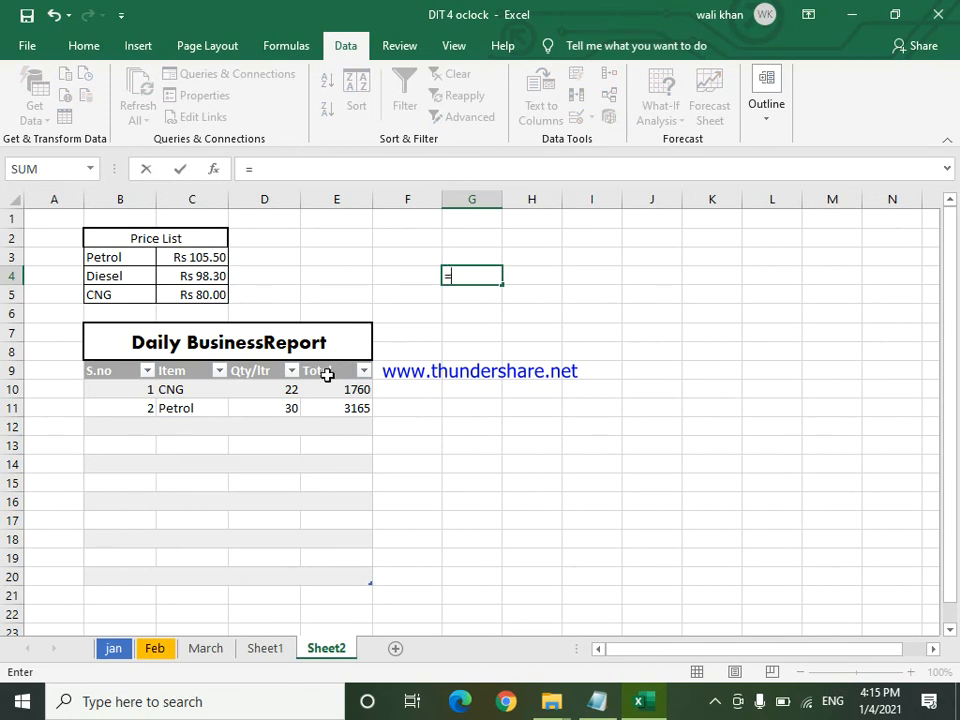
click(270, 392)
text(*)
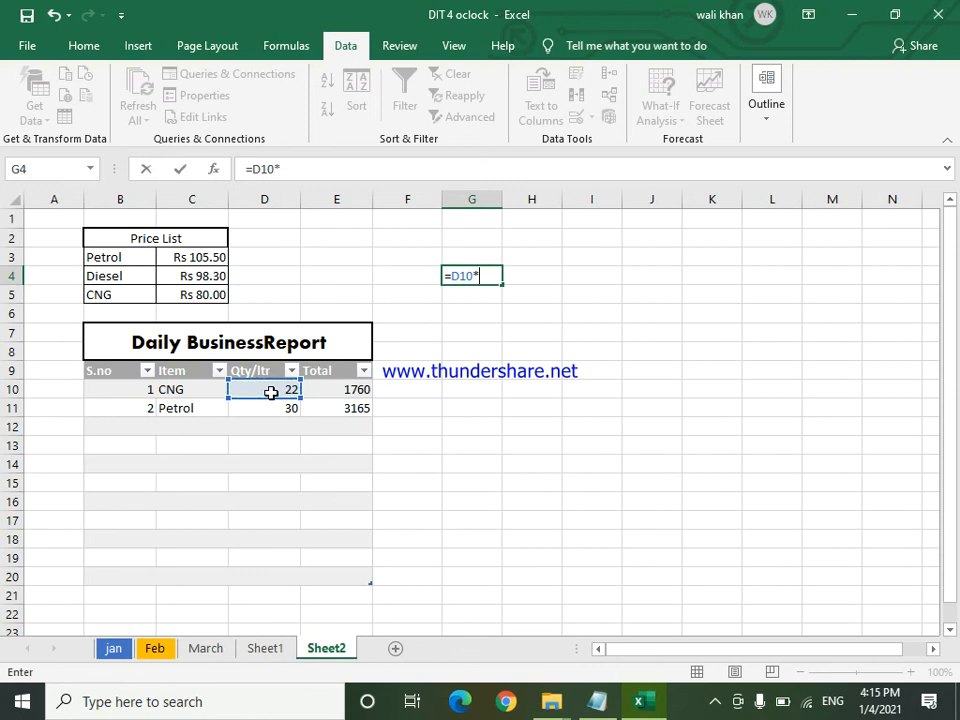
click(196, 296)
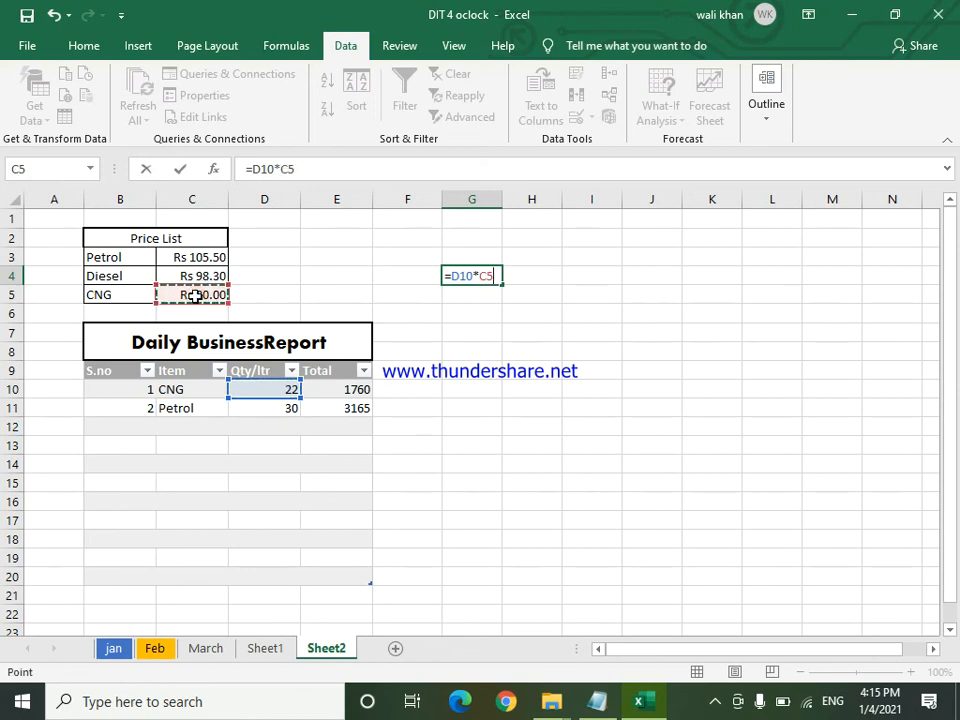
key(Return)
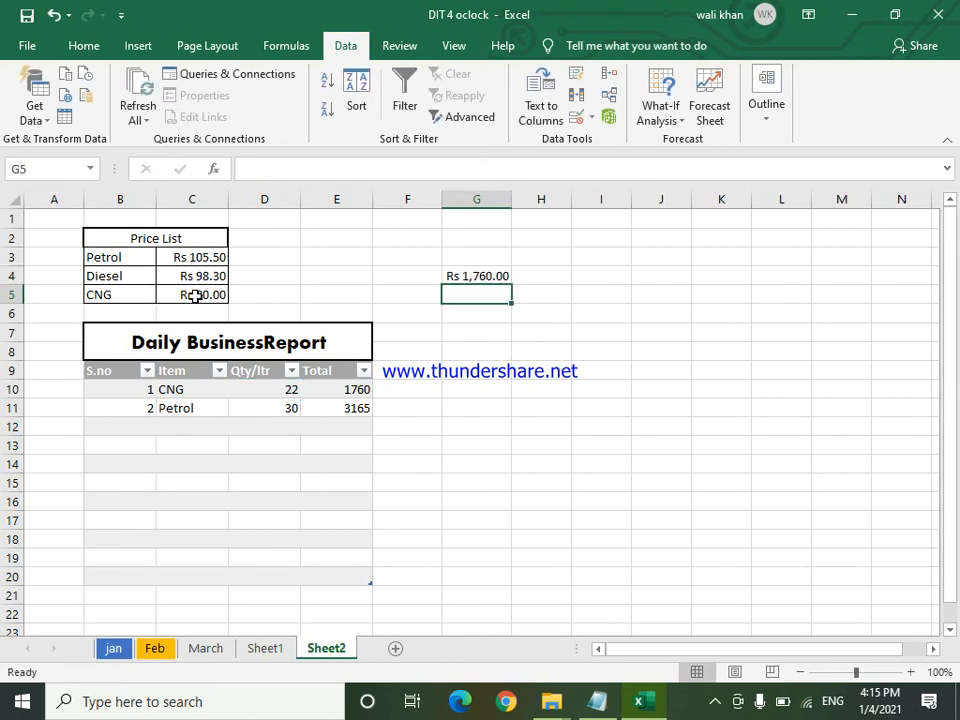
click(469, 275)
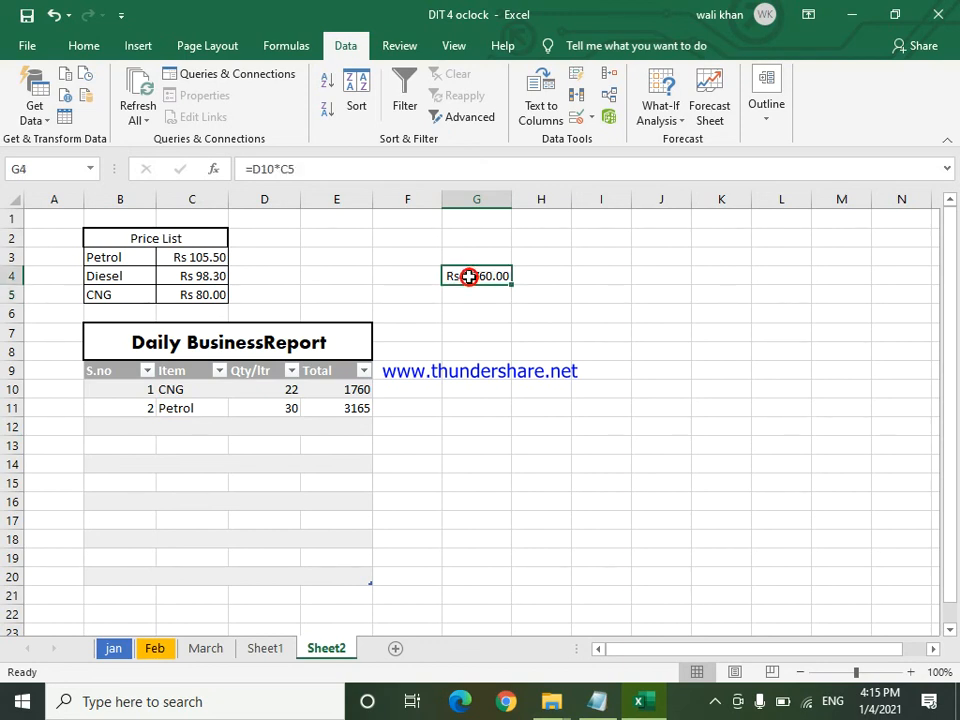
key(Delete)
click(396, 403)
- Format D10:E20 as Currency with the Rs Urdu (Pakistan) symbol, 2 decimal places and the red Rs 1,234.10 style for negative numbers
drag(251, 389, 293, 413)
click(321, 388)
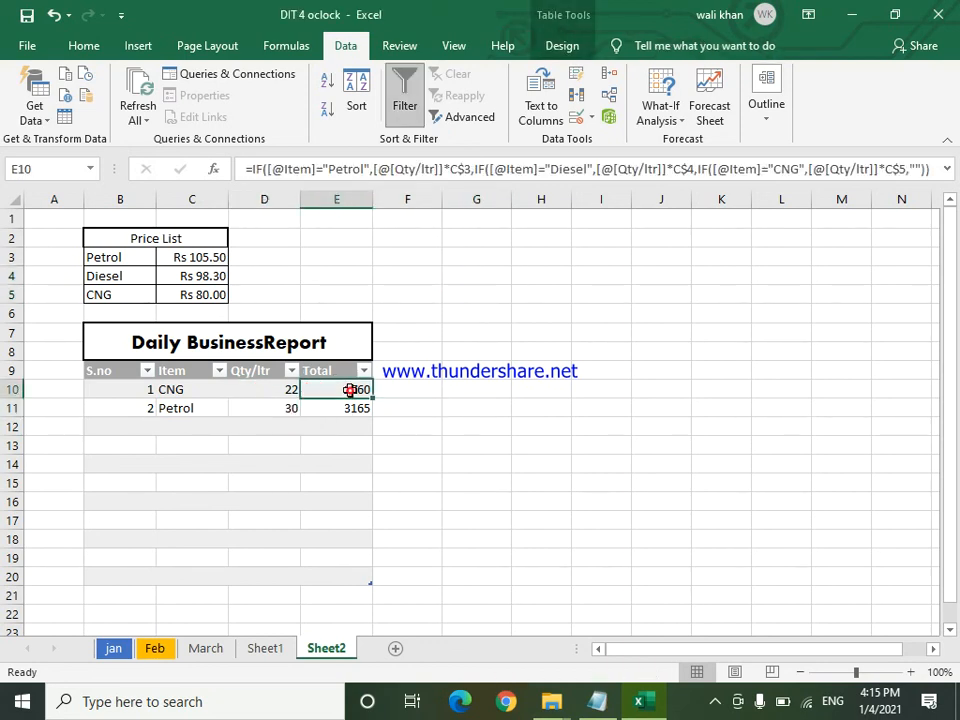
drag(269, 389, 334, 572)
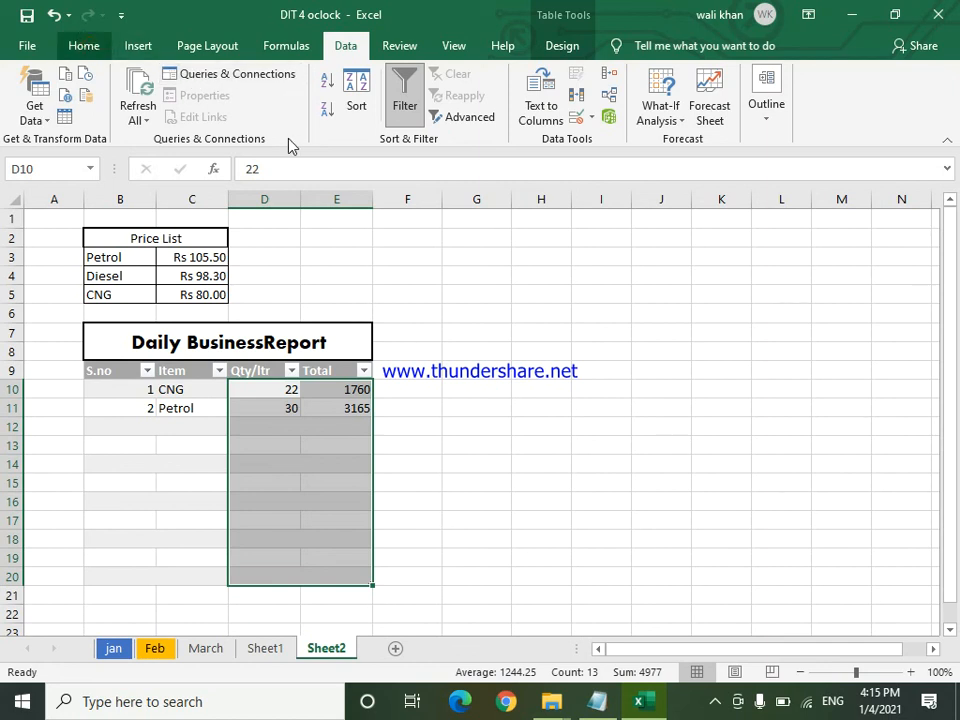
click(84, 46)
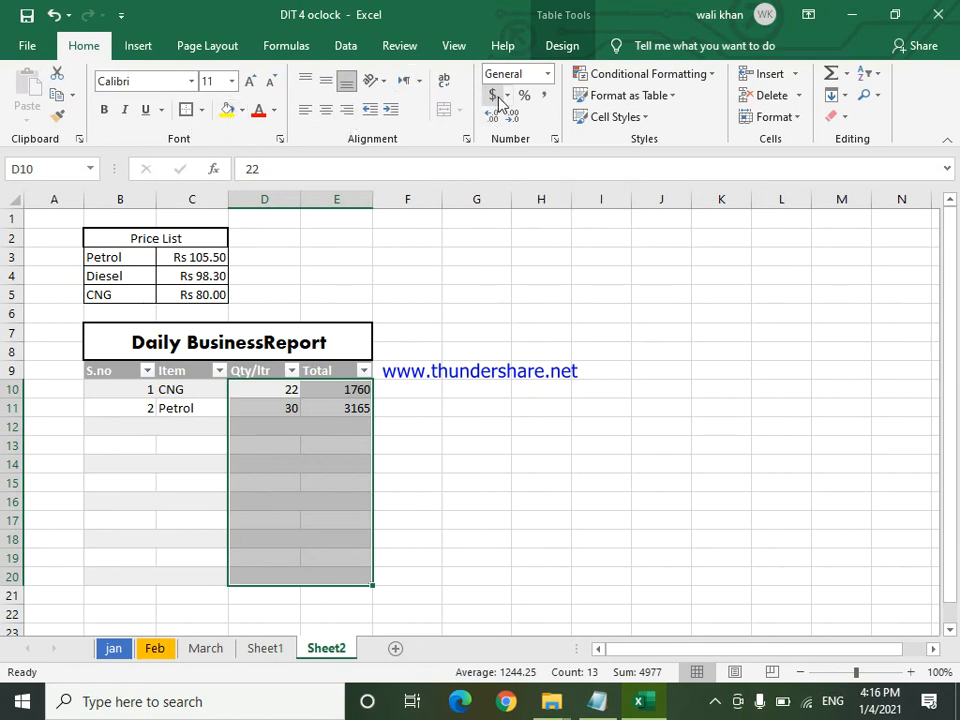
click(547, 73)
click(546, 511)
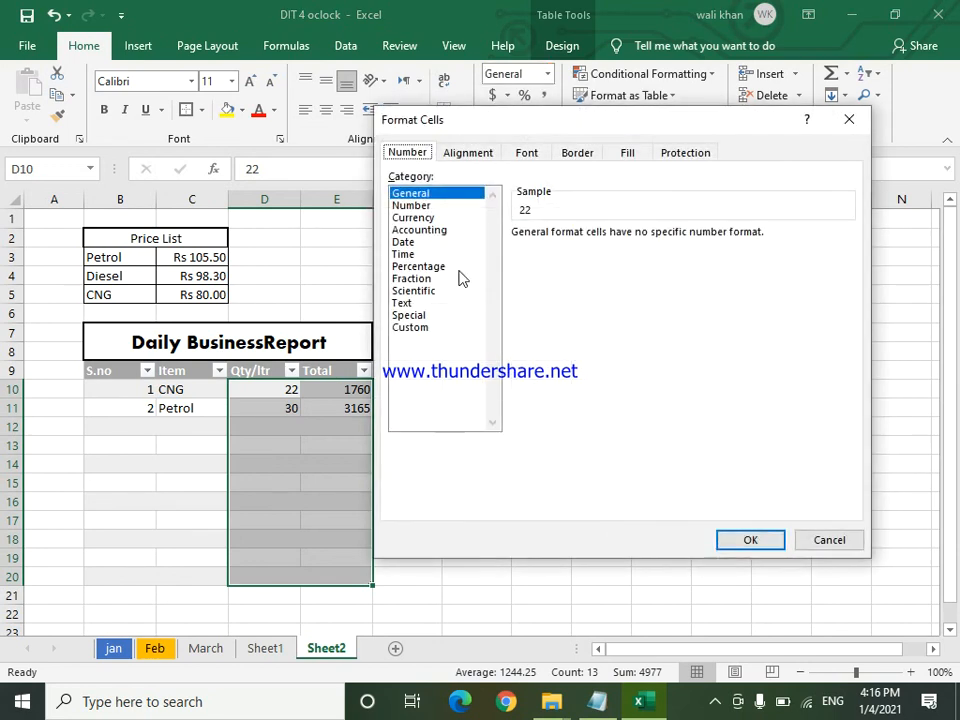
click(406, 217)
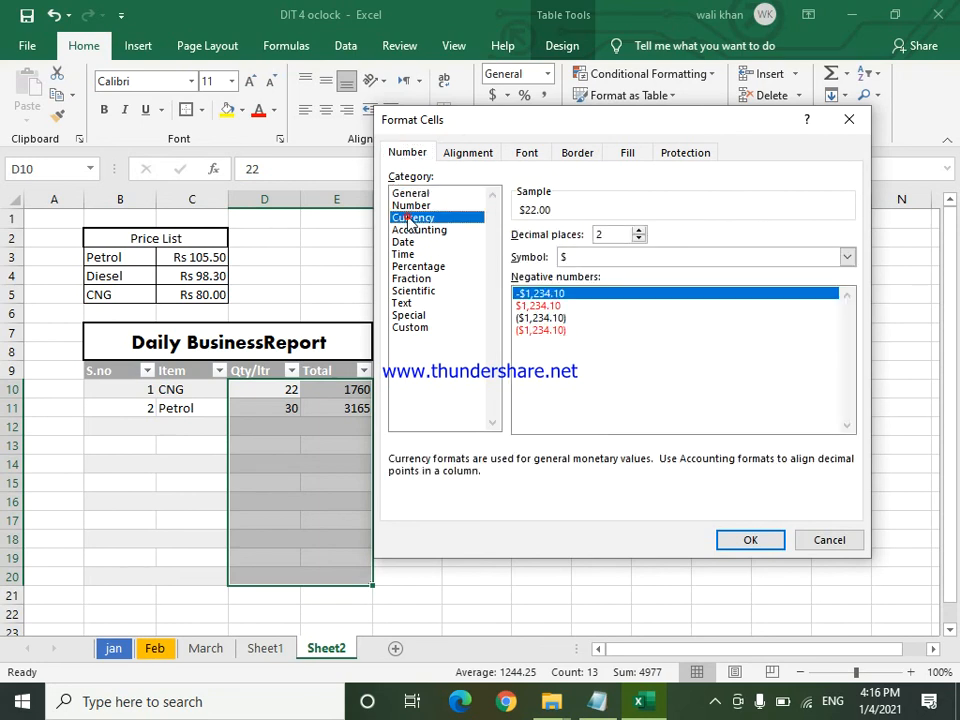
click(840, 257)
drag(846, 291, 858, 344)
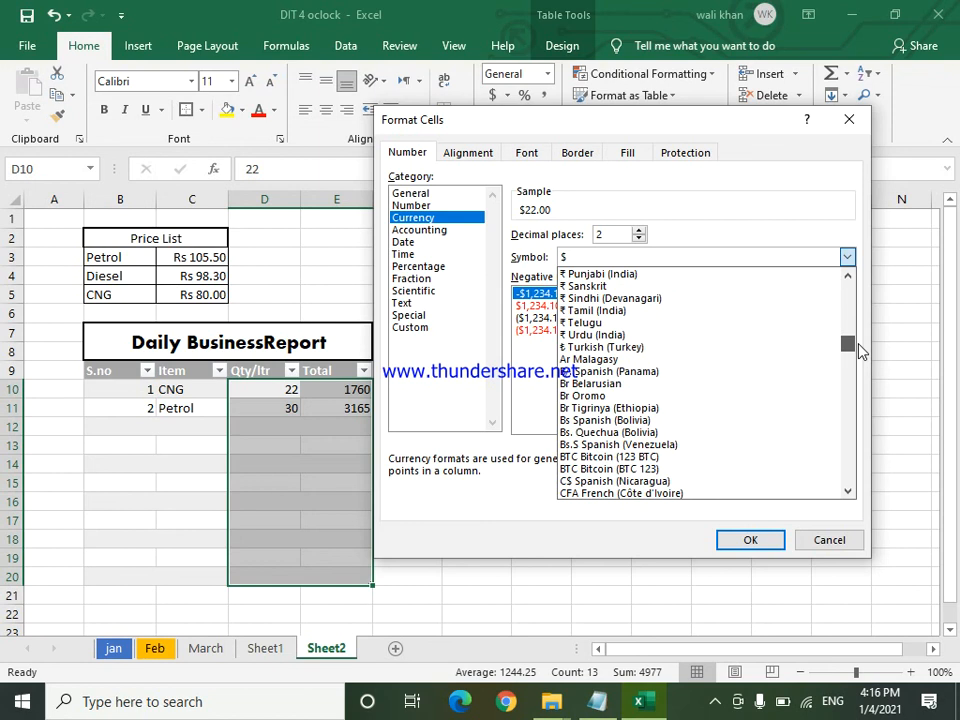
drag(858, 350, 864, 384)
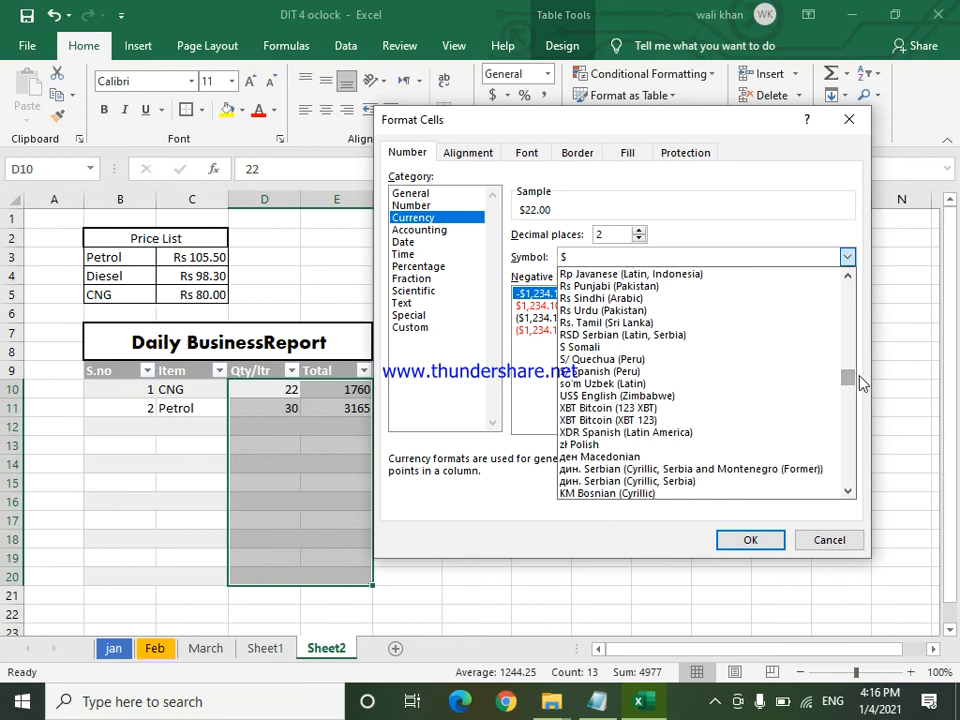
click(621, 316)
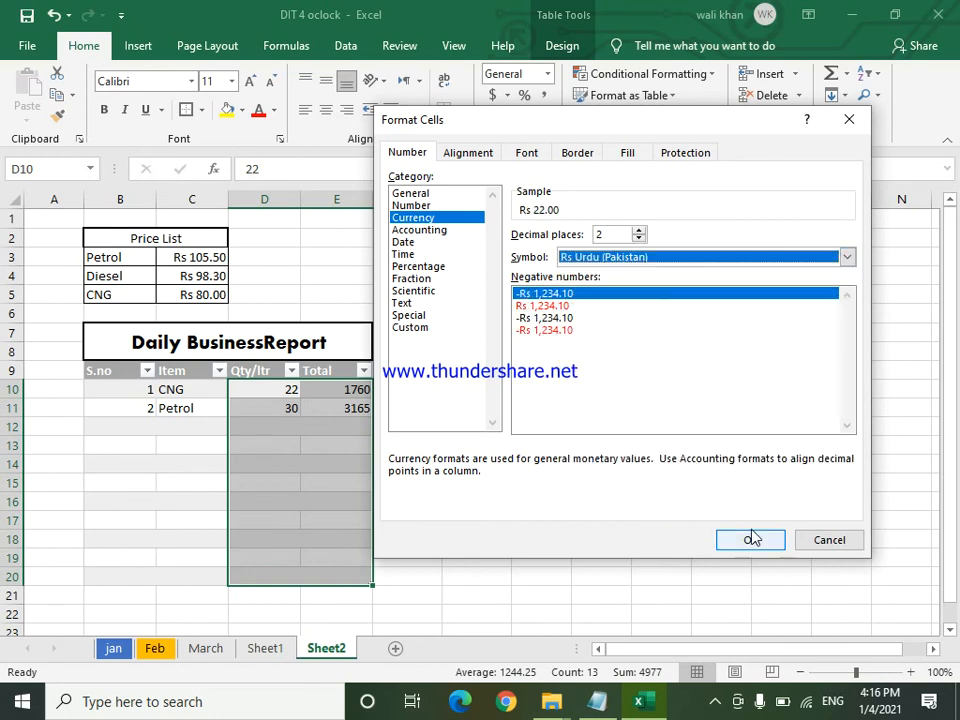
click(535, 306)
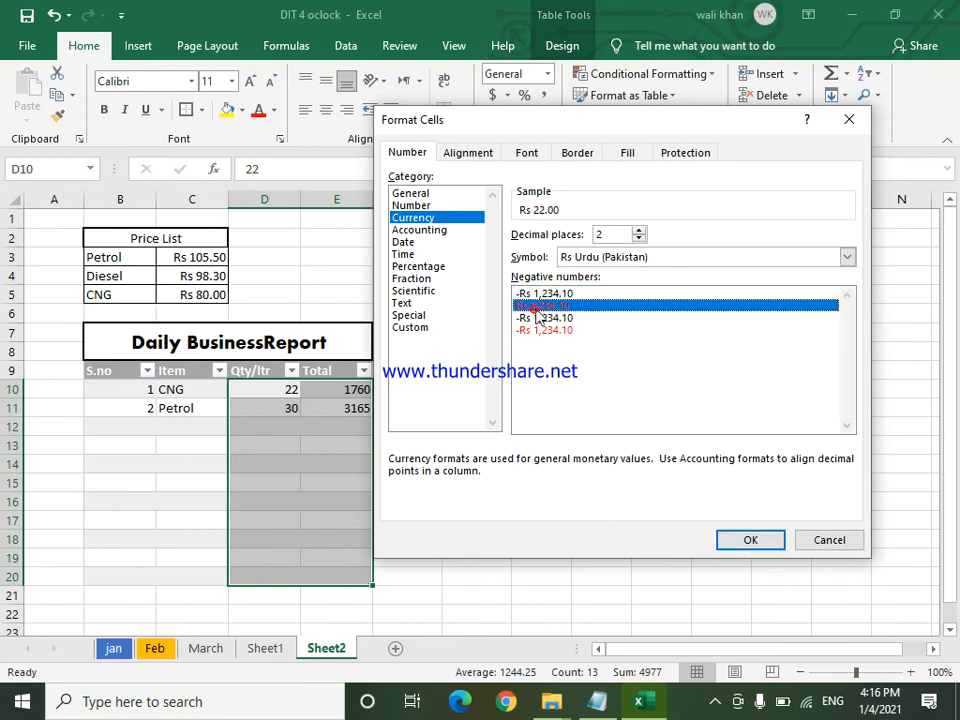
click(752, 542)
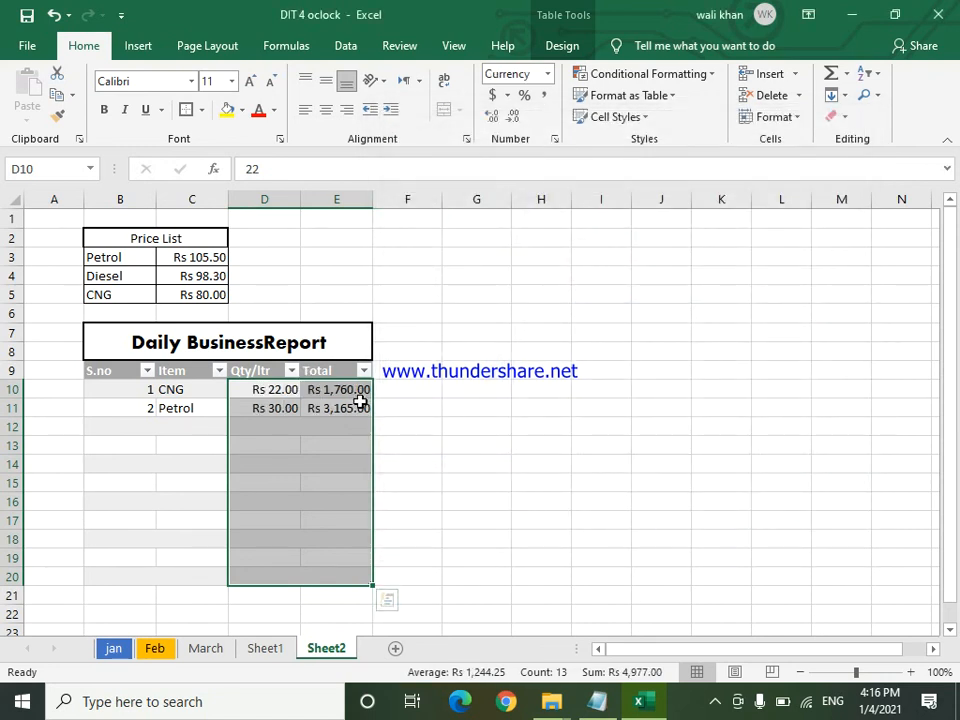
- Adjust the Qty/ltr and Total values in D10:E20 to show one decimal place
click(493, 119)
click(516, 120)
click(516, 120)
click(516, 120)
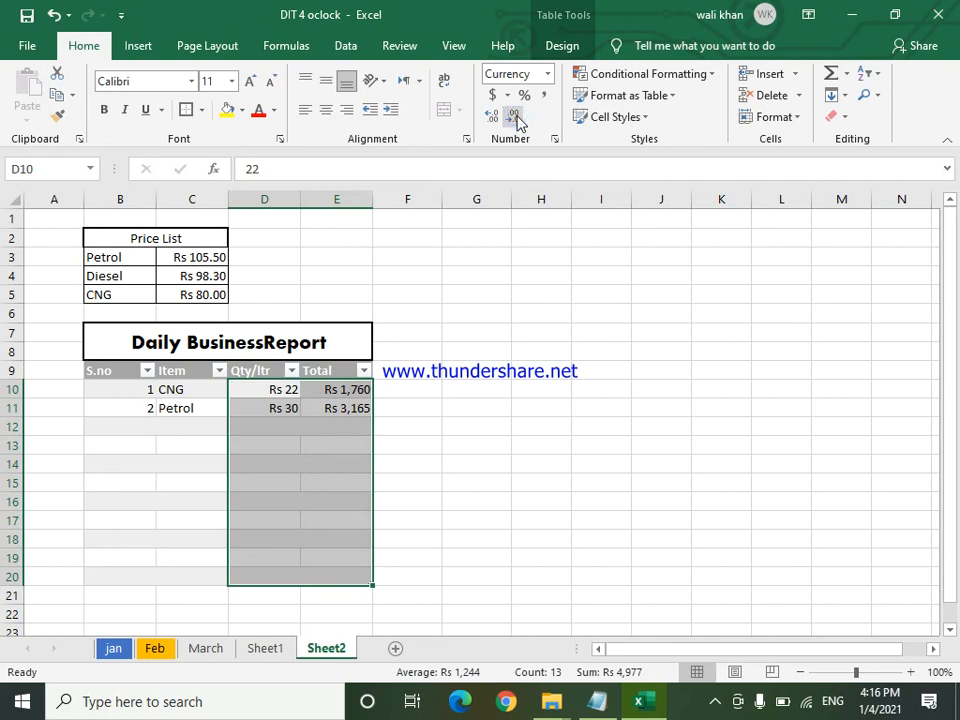
click(489, 118)
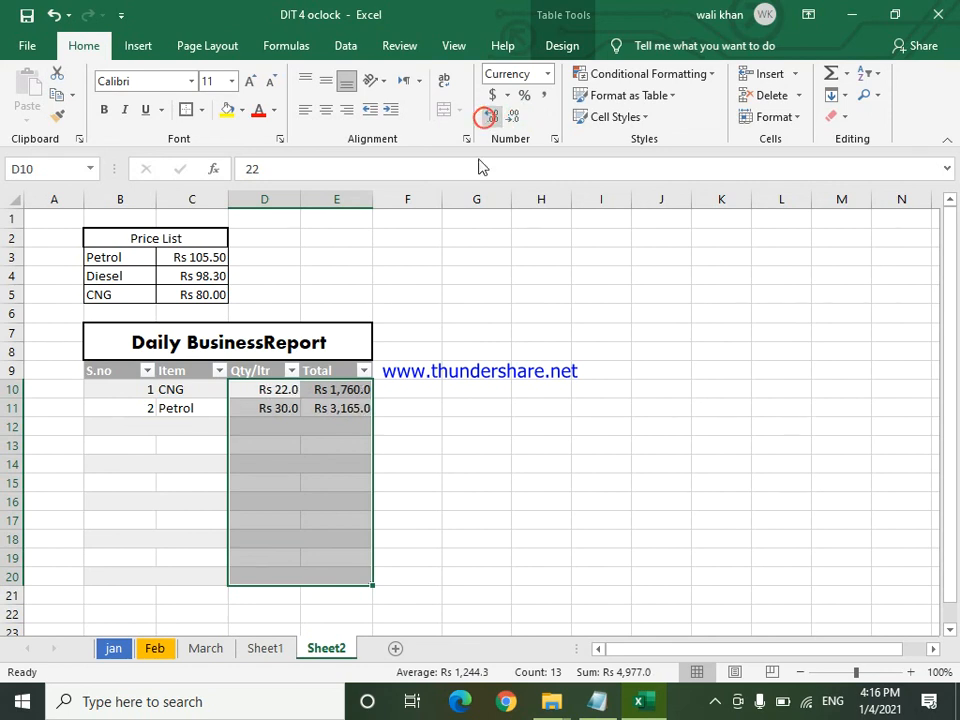
click(466, 411)
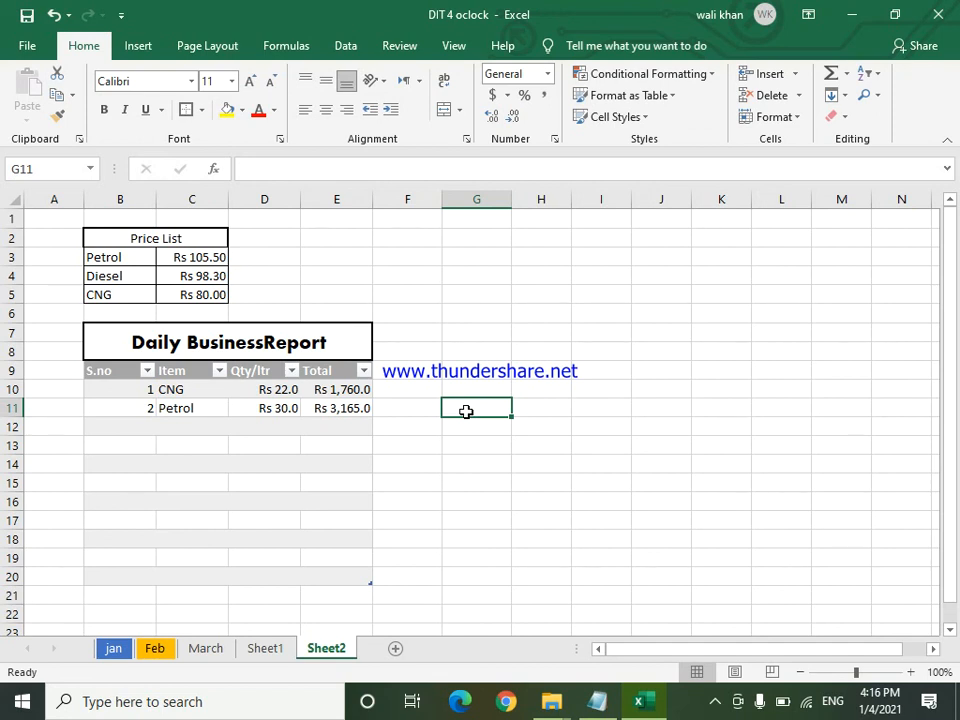
click(429, 292)
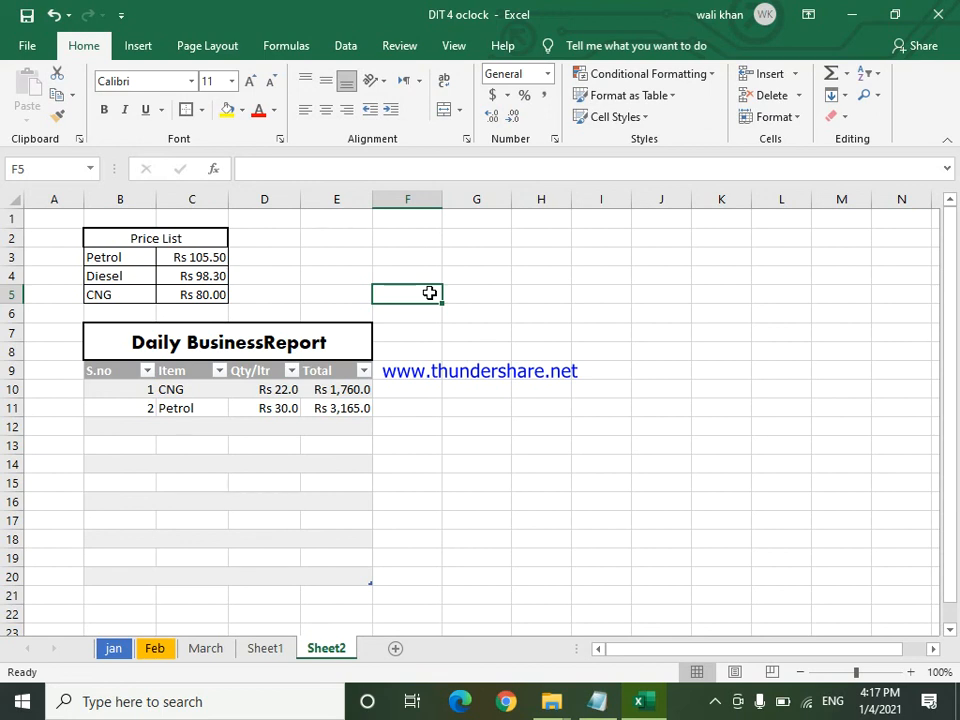
click(505, 308)
click(459, 258)
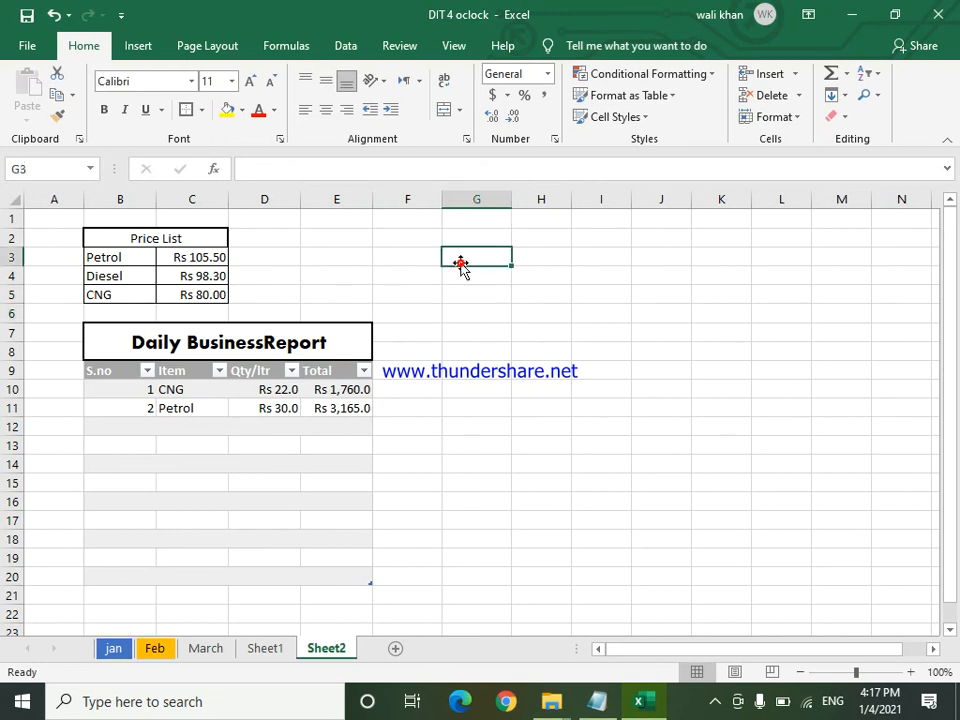
click(135, 429)
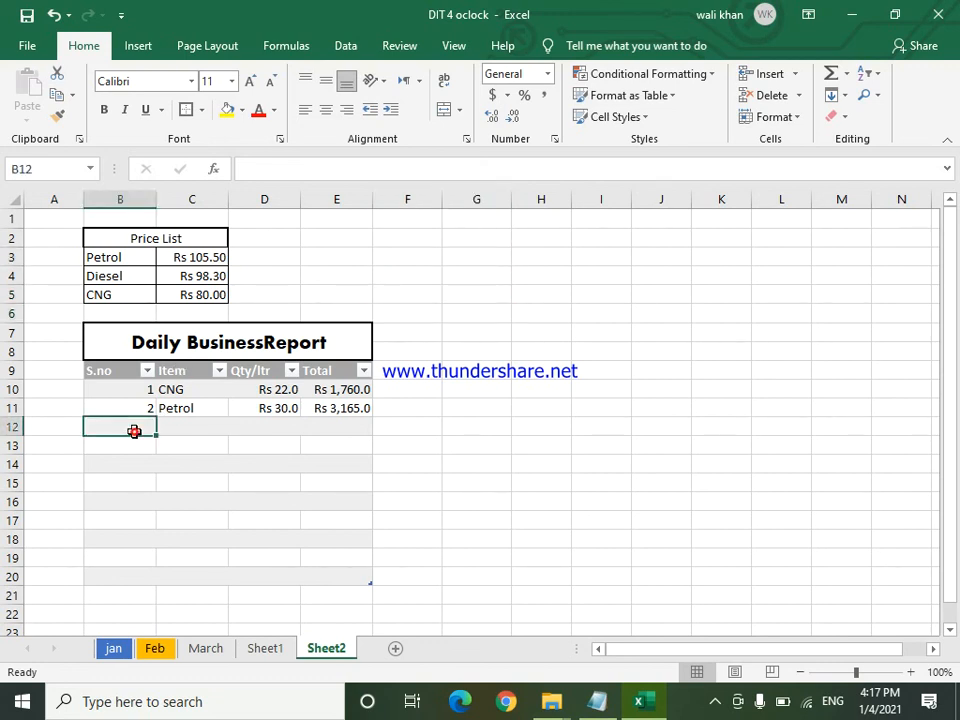
- Fill row 12 of the Daily BusinessReport table with S.no 3, item Diesel and quantity 210
text(3)
key(Tab)
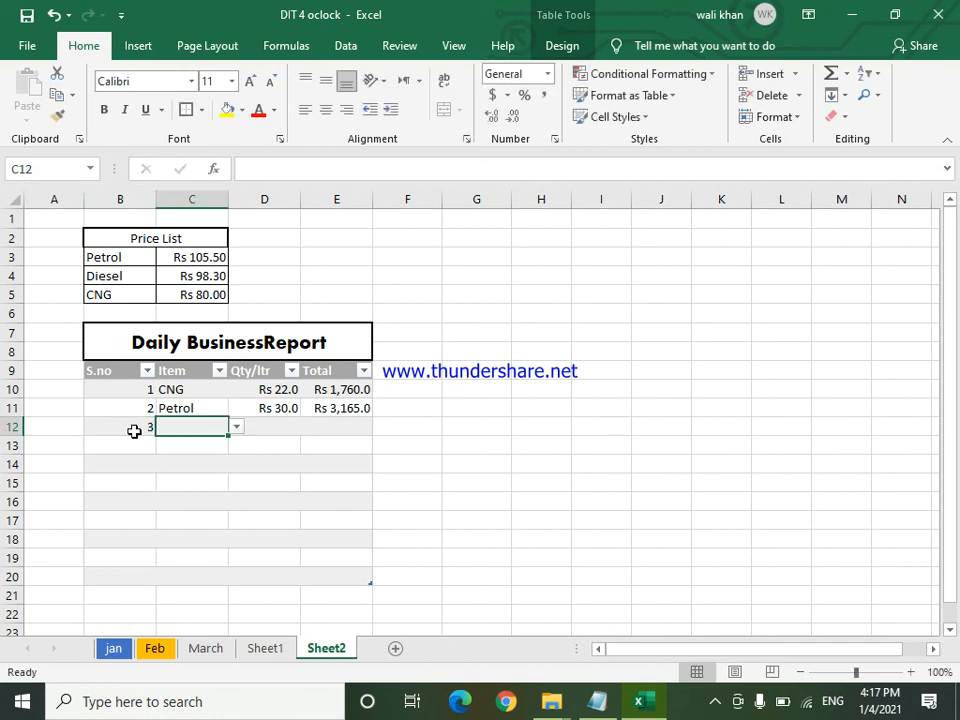
click(240, 428)
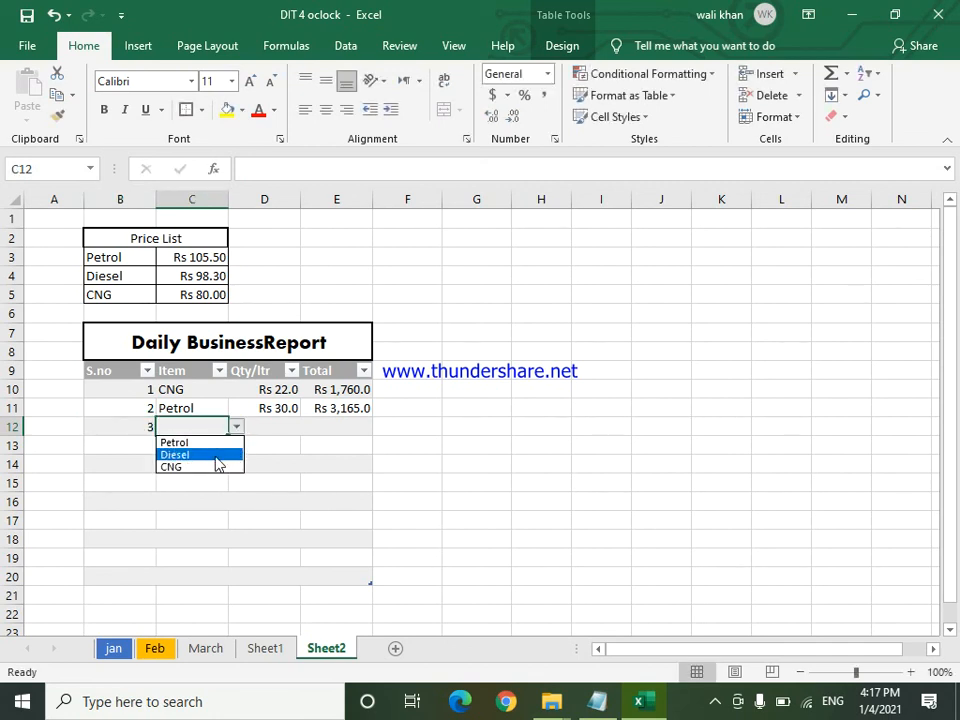
click(215, 455)
click(275, 427)
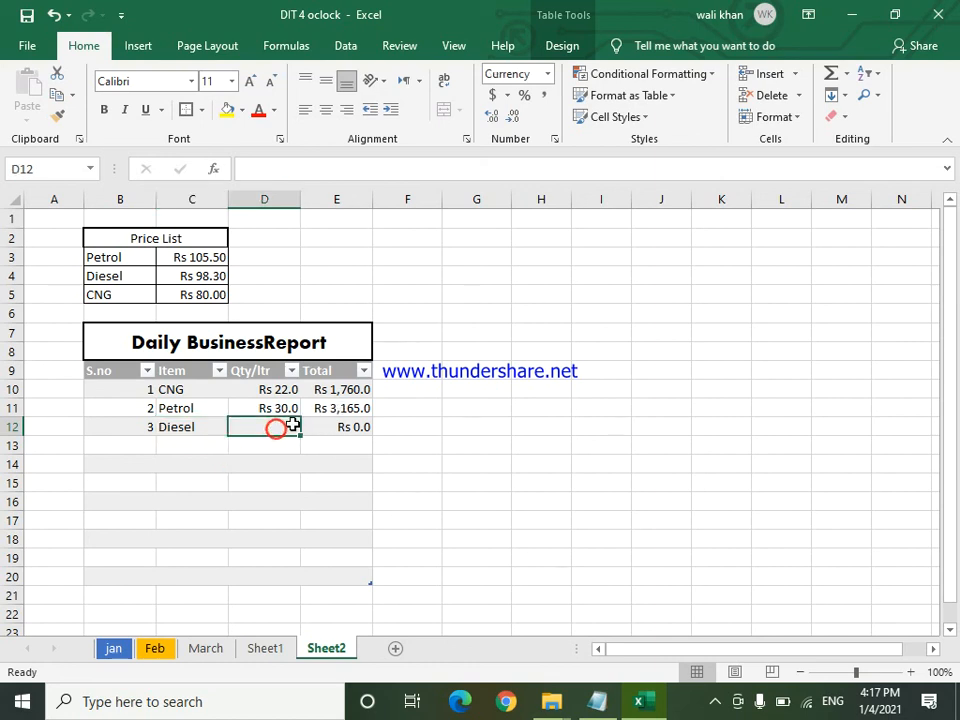
text(210)
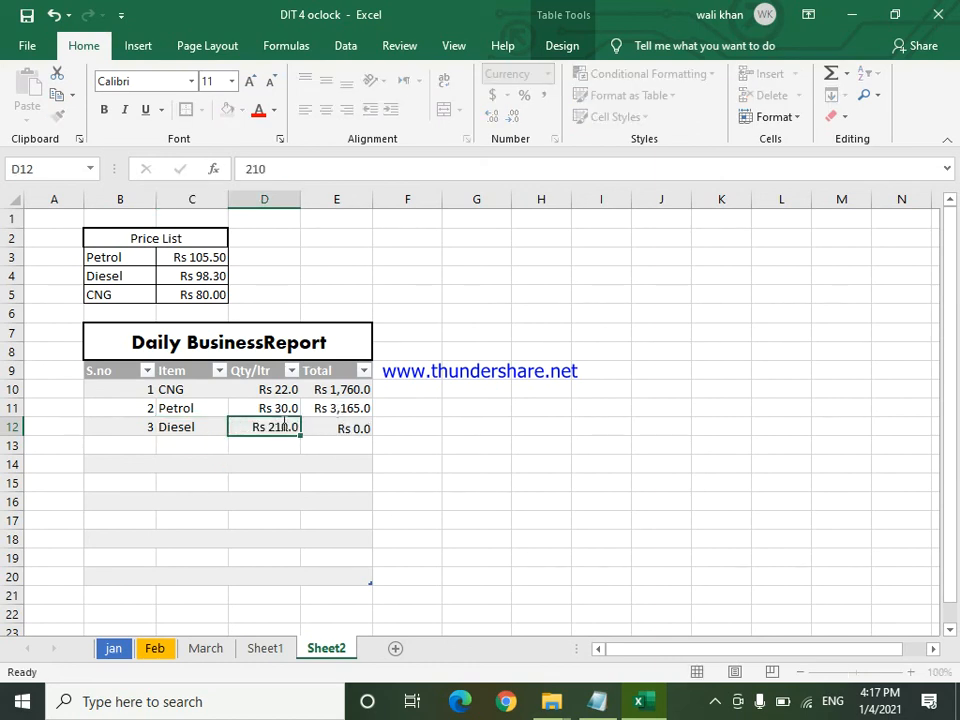
key(Return)
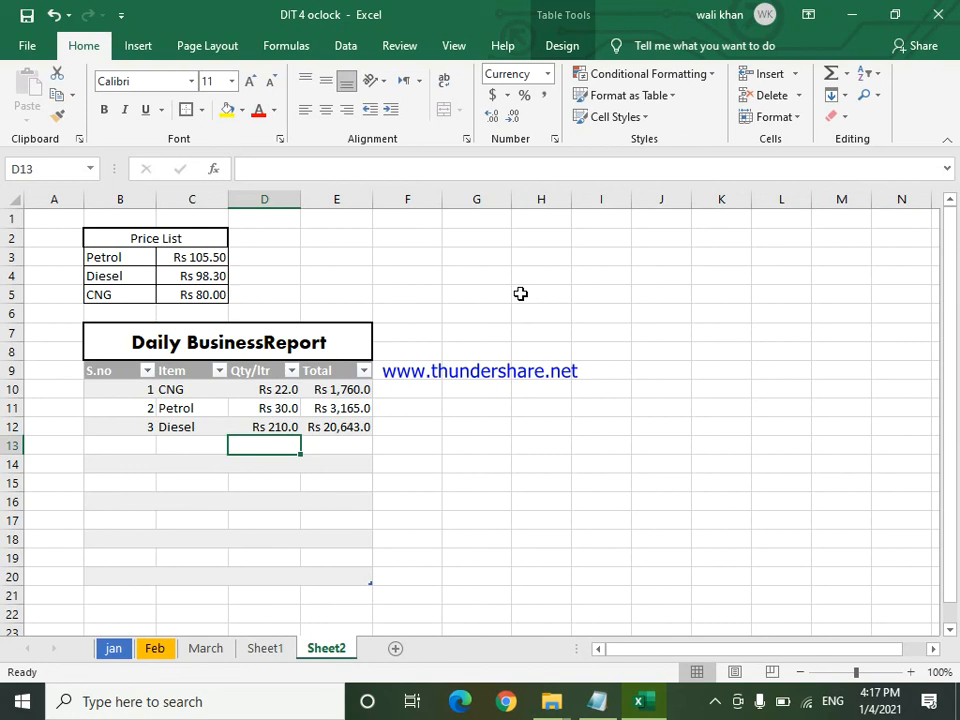
click(497, 272)
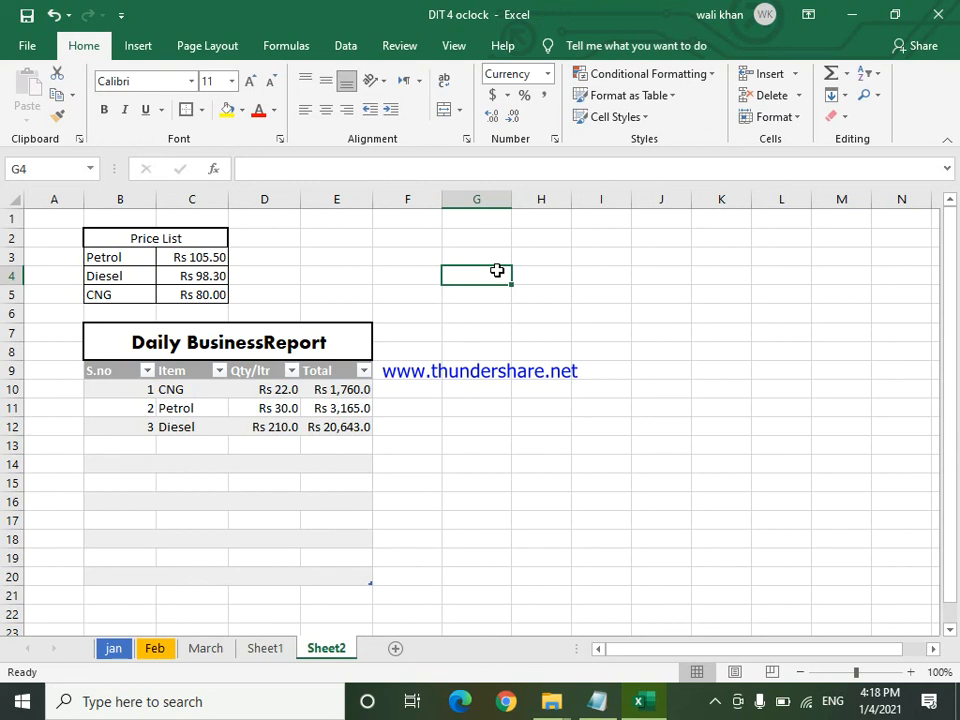
- Set the Qty/ltr cells D10:D20 to the General number format and centre them horizontally
drag(279, 390, 266, 572)
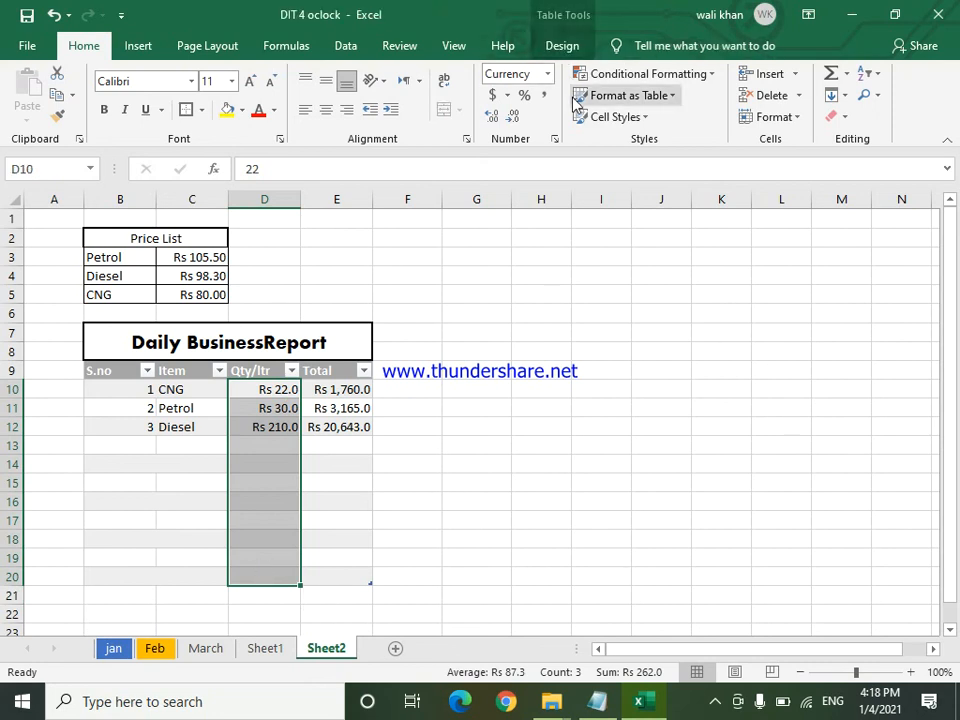
click(547, 74)
click(533, 113)
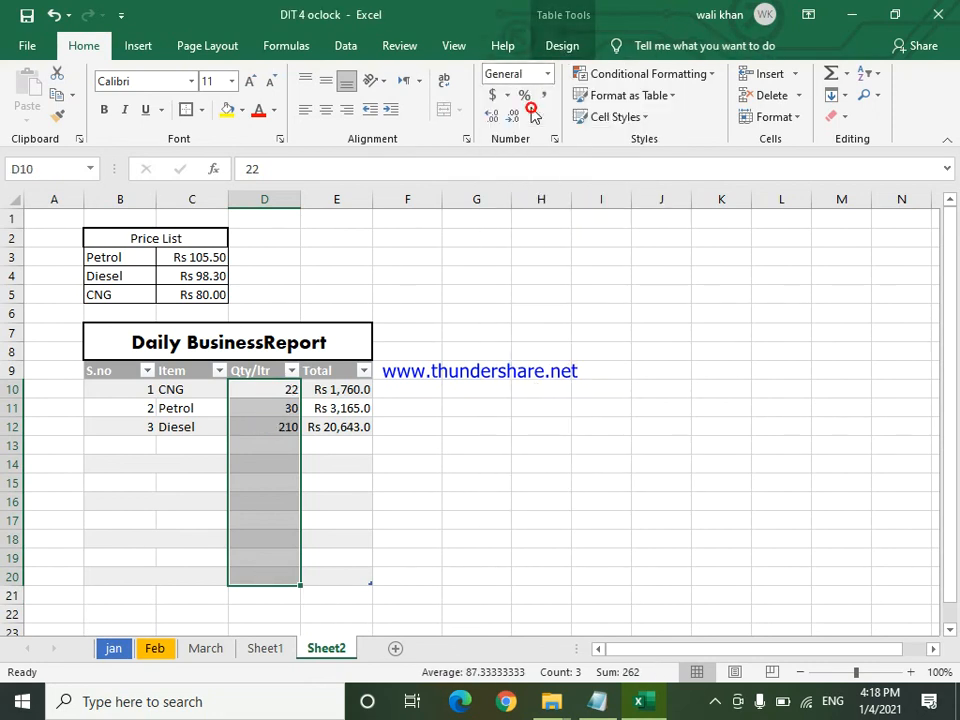
click(326, 109)
click(468, 350)
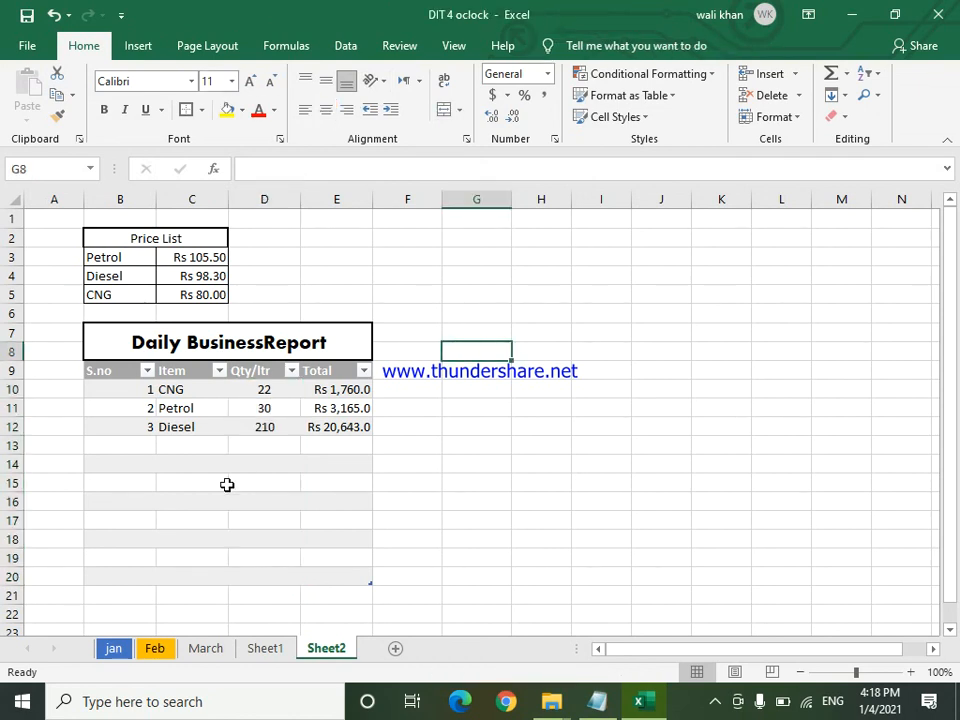
- Fill row 13 of the Daily BusinessReport table with S.no 4, item Petrol and quantity 50
click(140, 445)
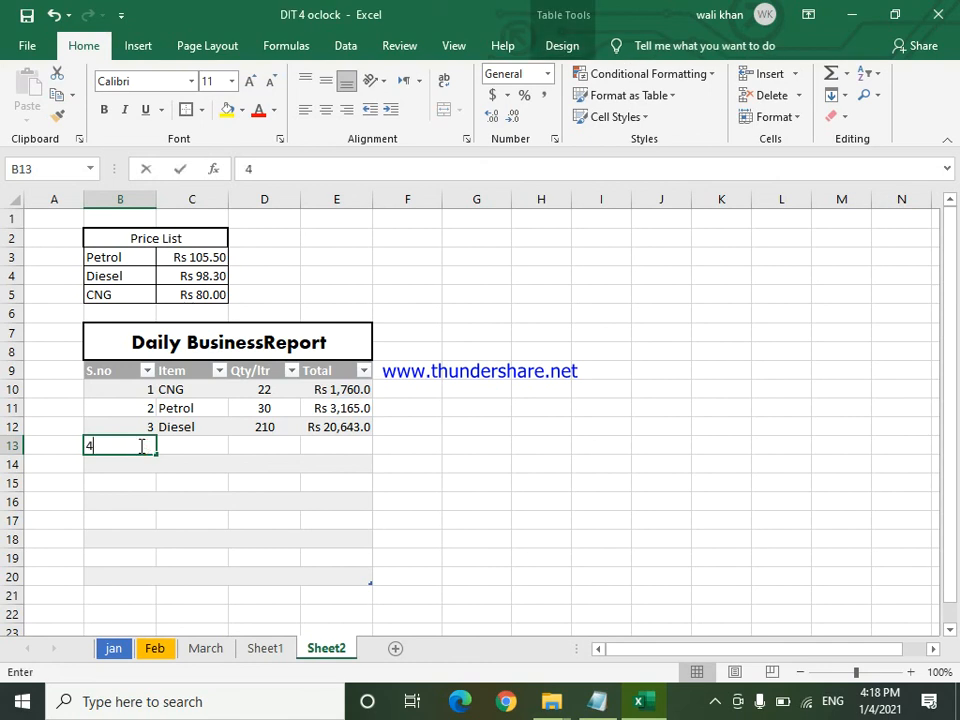
text(4)
click(186, 446)
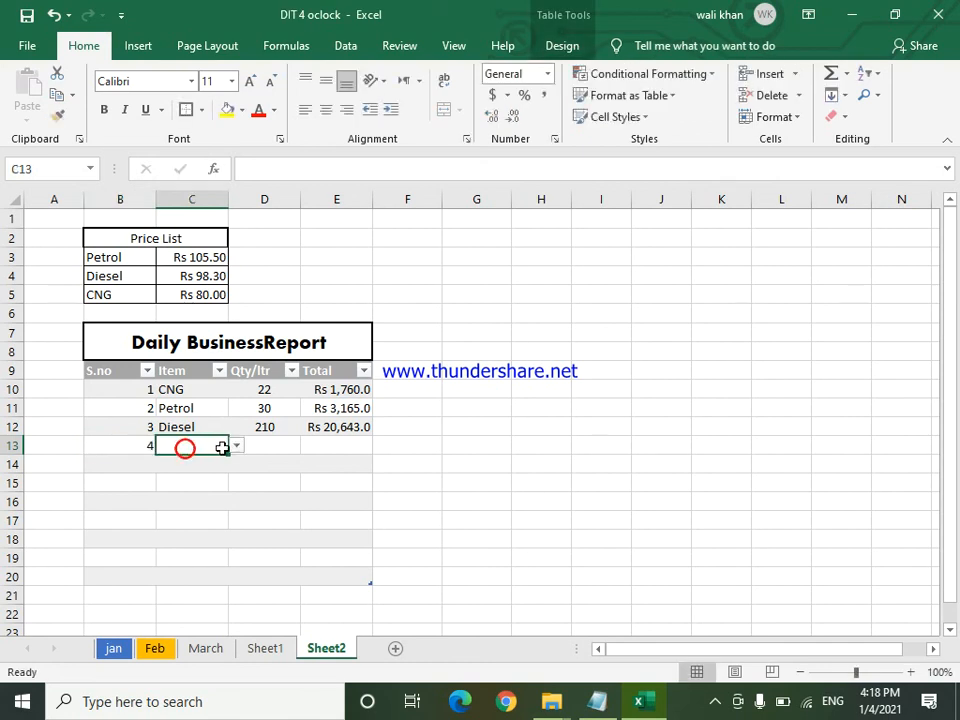
click(236, 446)
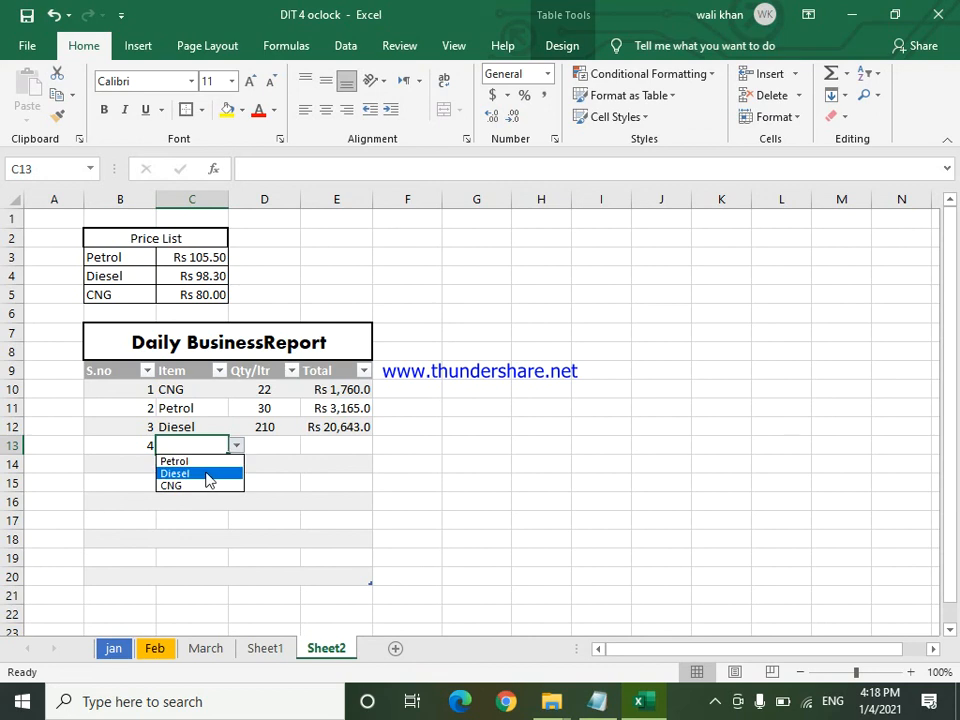
click(207, 461)
click(274, 450)
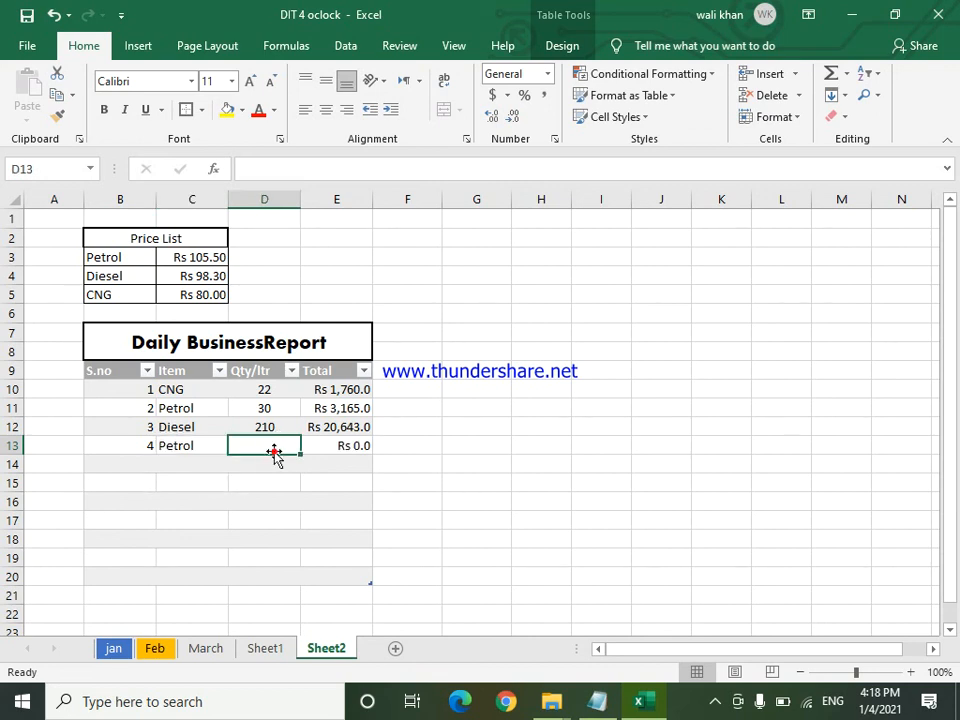
text(50)
key(Return)
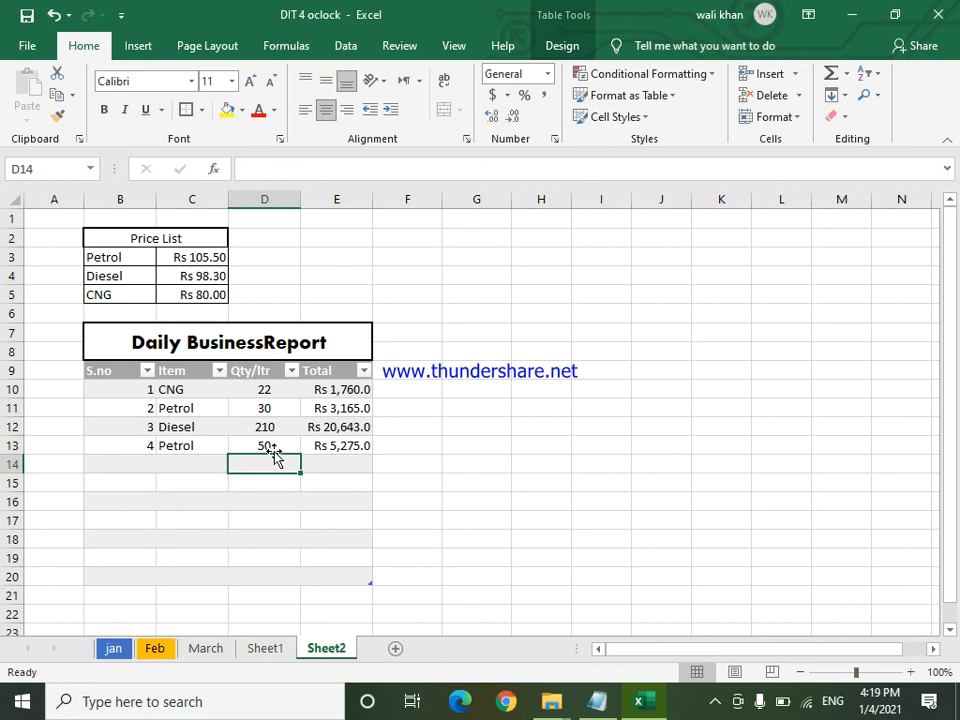
- Enter the headings Petrol, Diesel and CNG in cells G4, H4 and I4
click(421, 277)
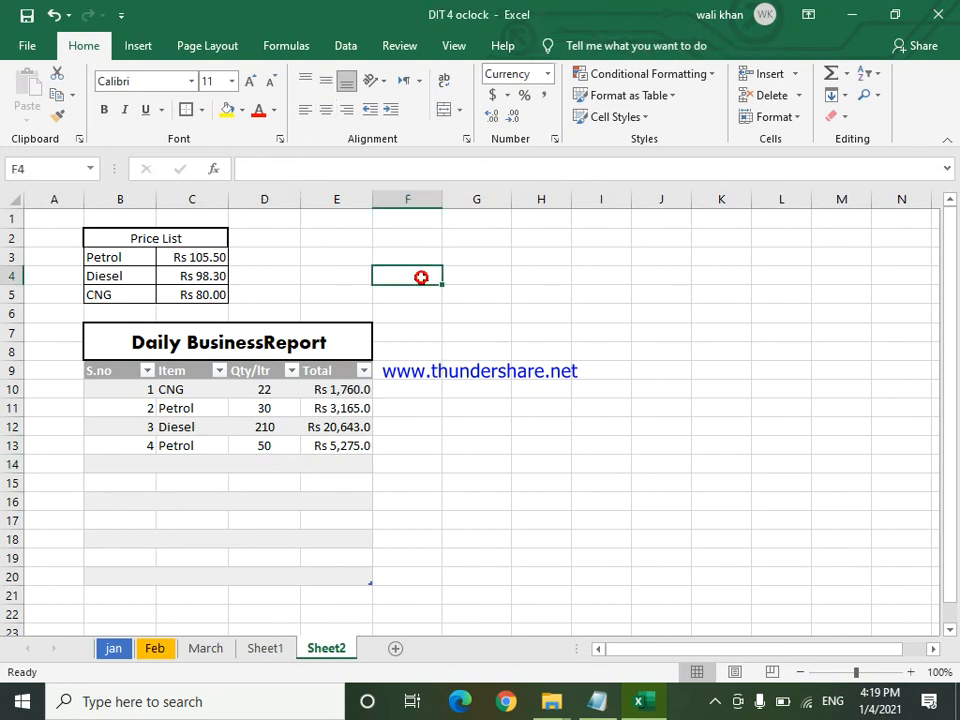
click(465, 286)
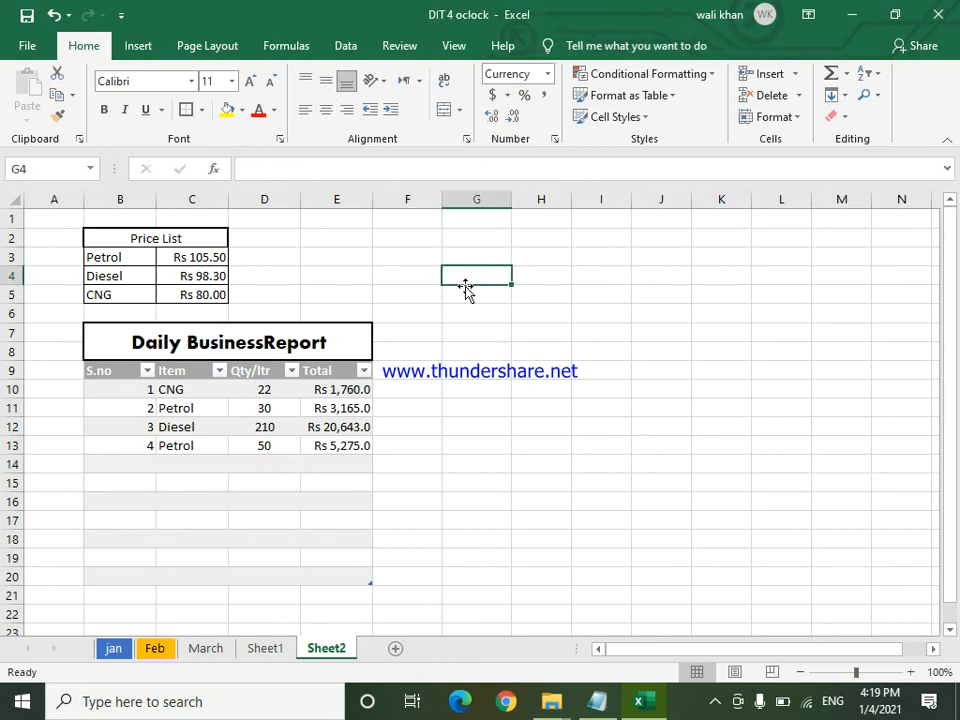
text(Petrol)
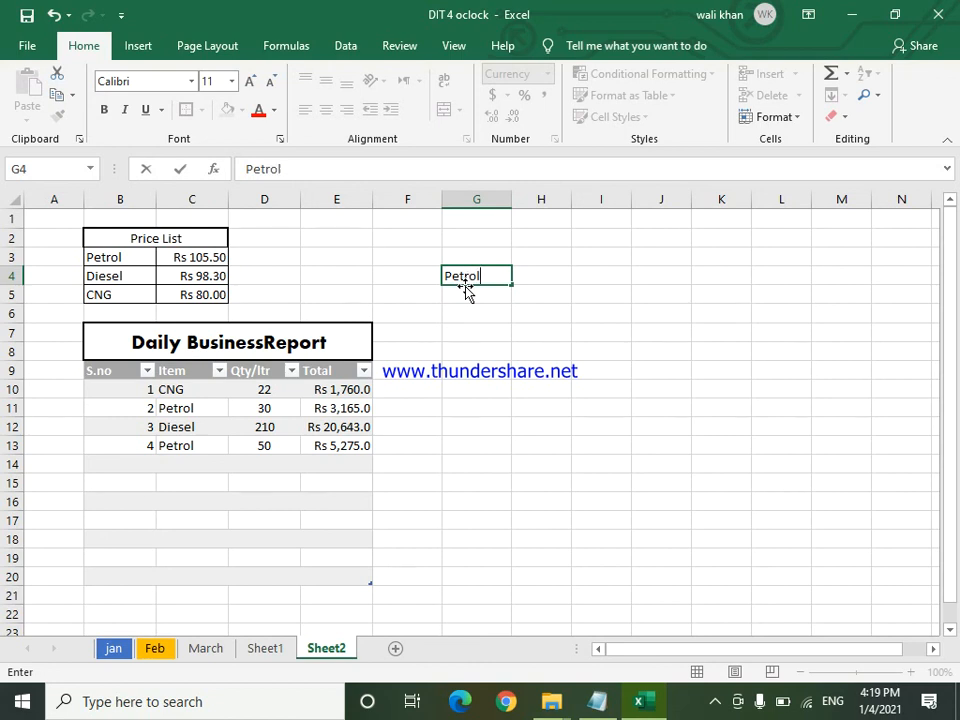
key(Tab)
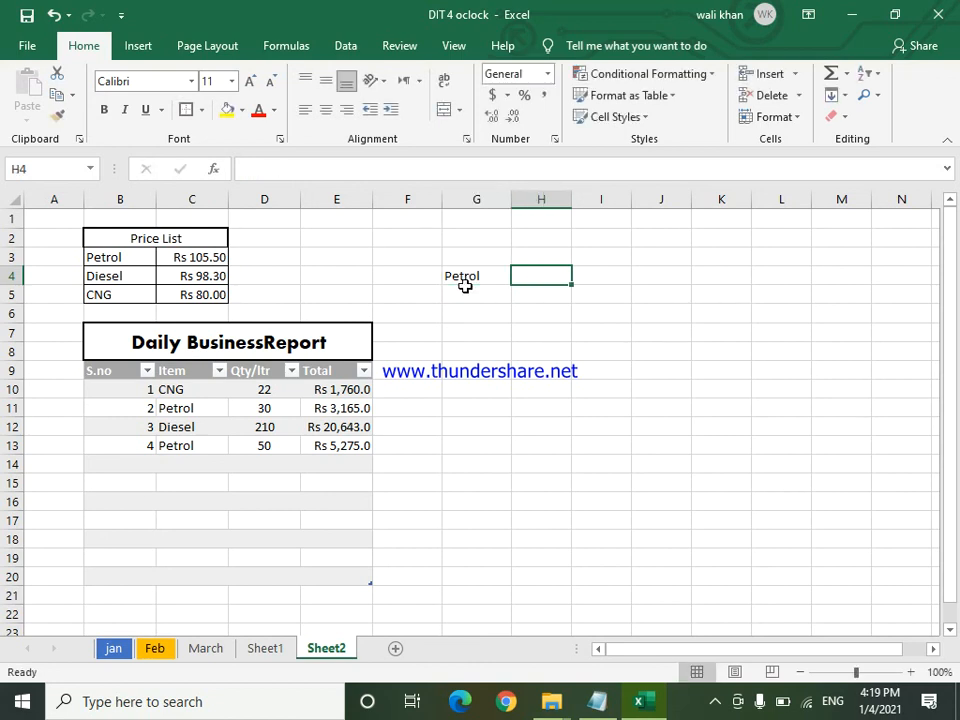
text(Diesel)
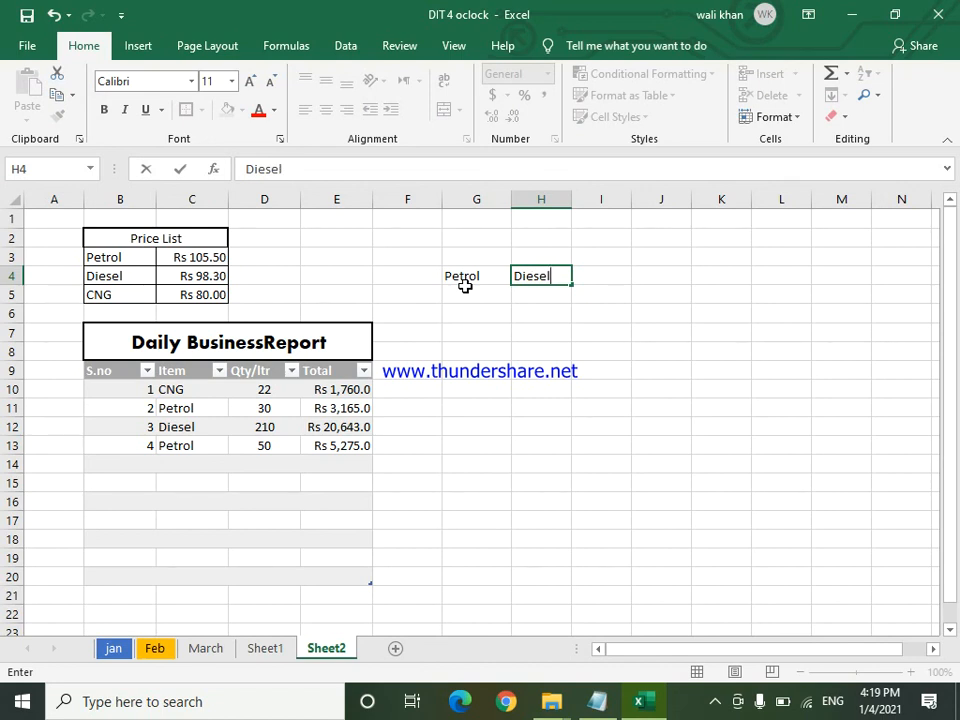
key(Return)
key(Up)
key(Right)
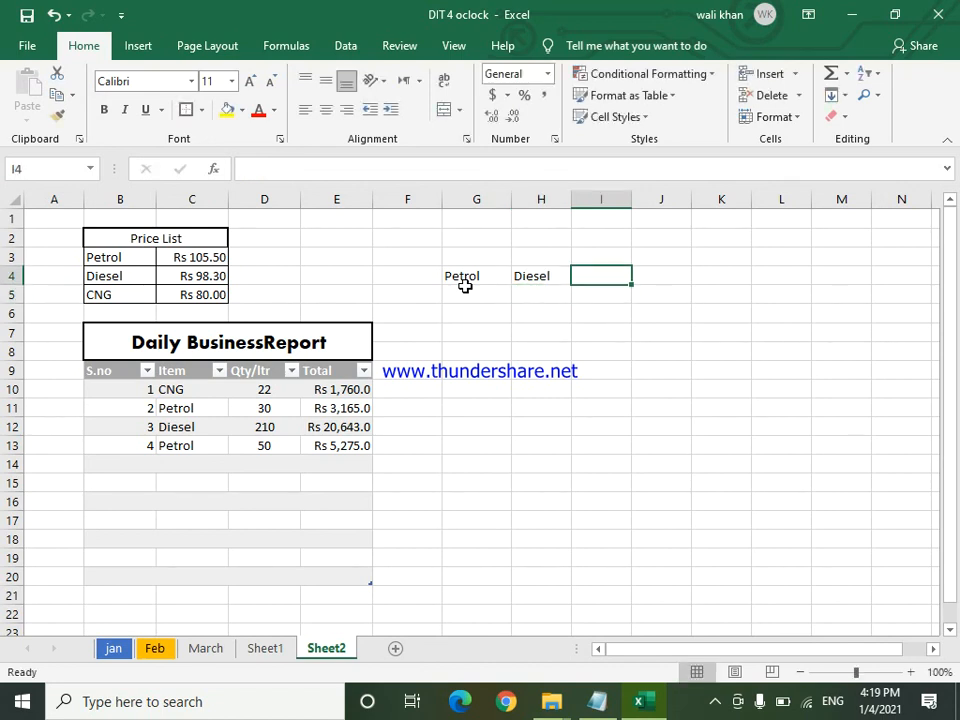
text(CNG)
- Merge and centre G2:I3 above the fuel headings and enter the title "Total ltr or KG"
drag(463, 240, 591, 263)
click(444, 108)
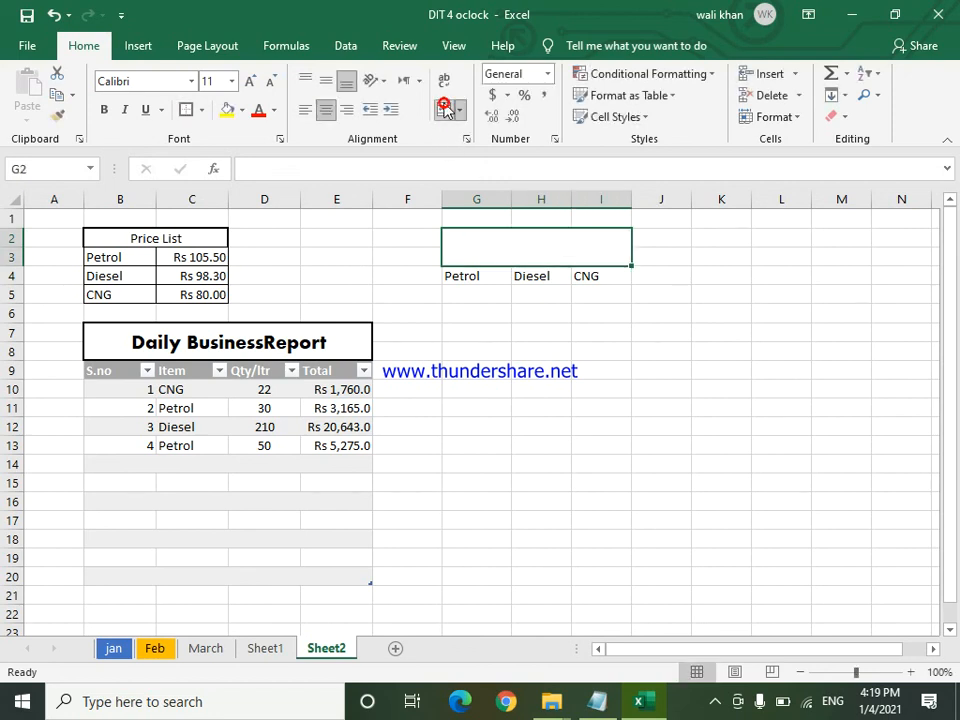
text(Total)
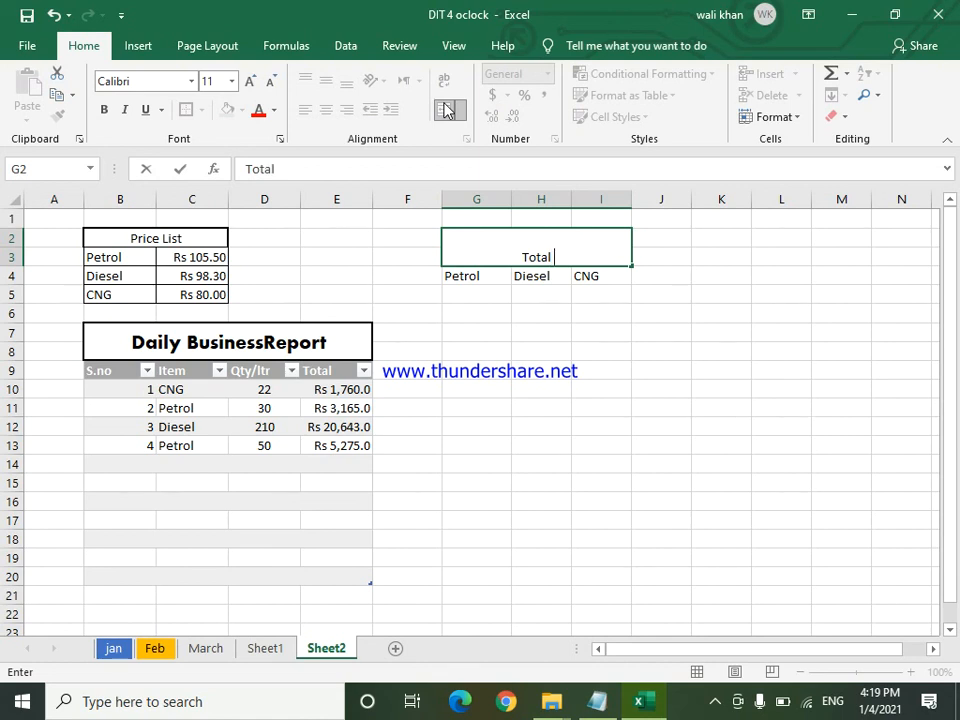
text( Its)
key(BackSpace)
text(r or)
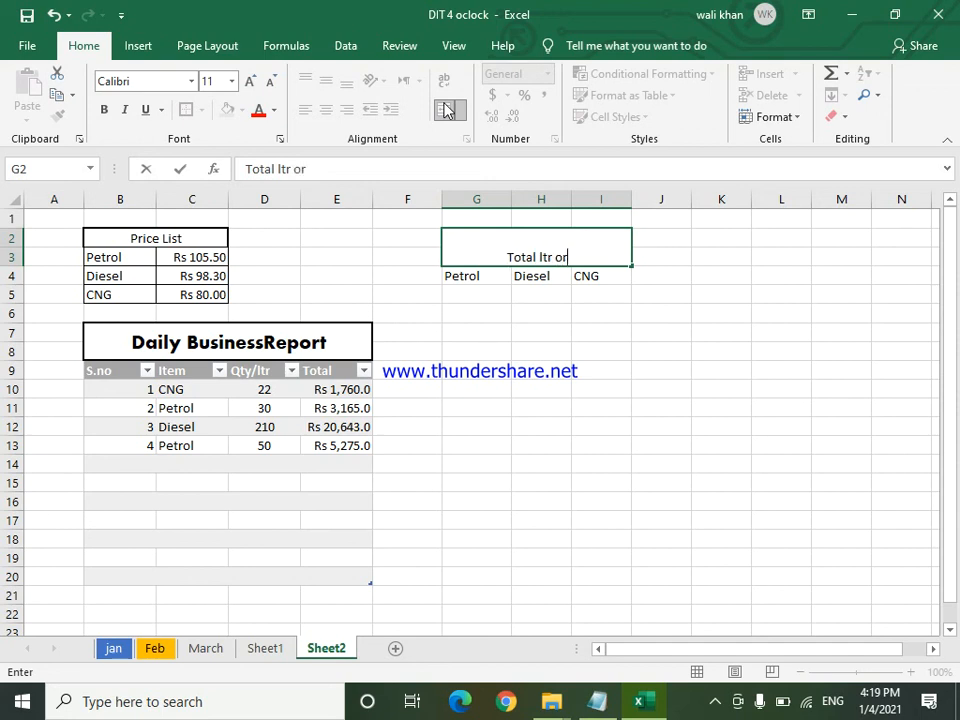
text( KG)
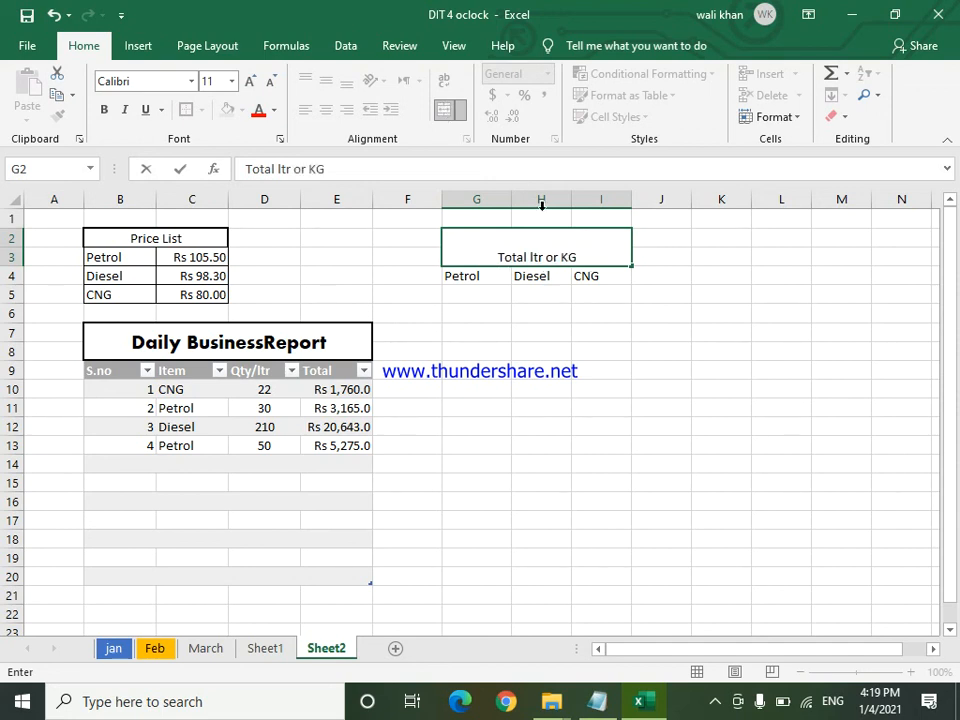
click(570, 331)
- Middle-align and bold the merged title in G2, and capitalise it to read "Total Ltr or KG"
click(553, 252)
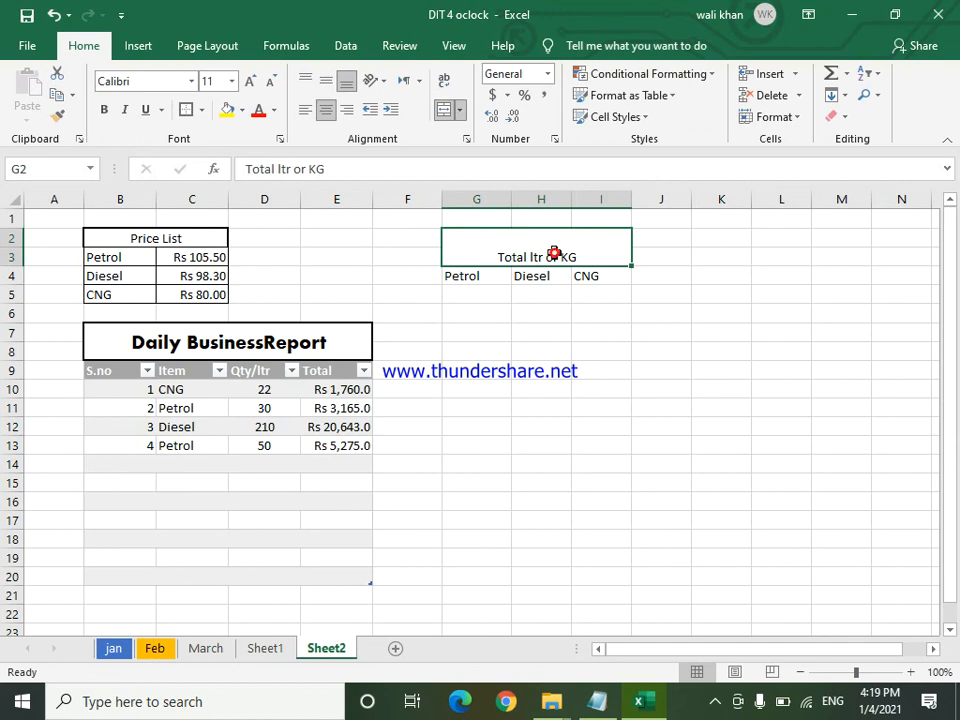
click(325, 80)
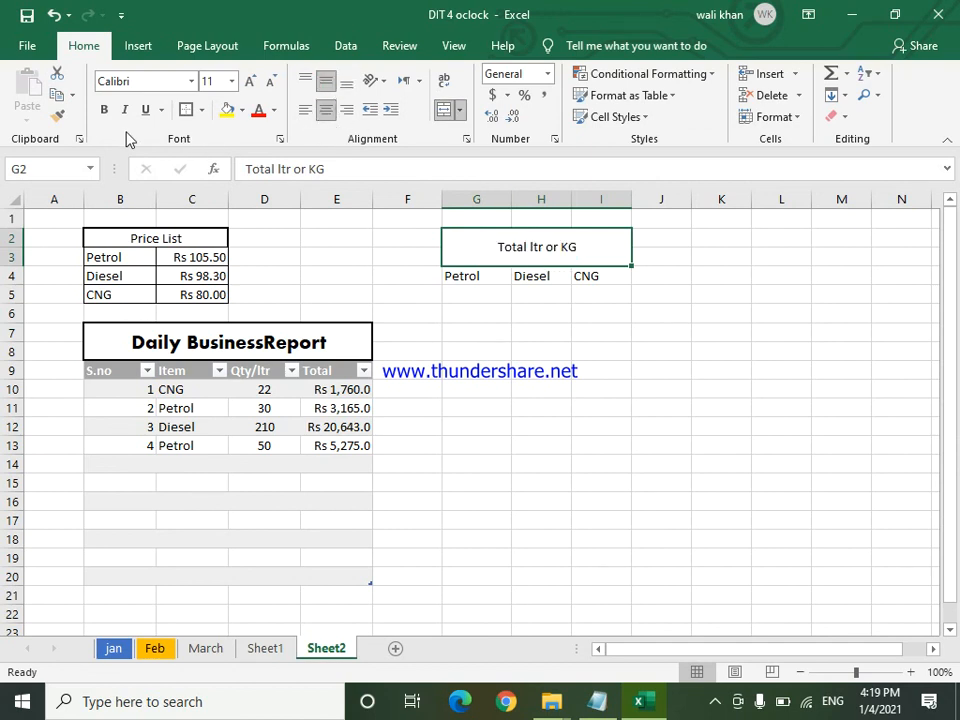
click(104, 110)
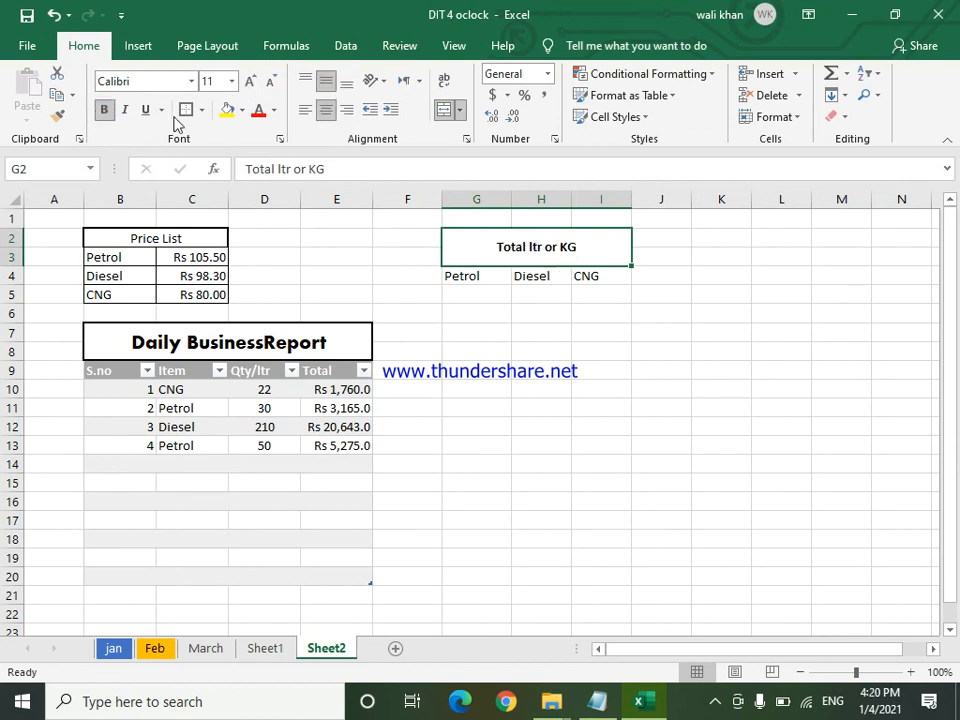
double_click(533, 249)
key(BackSpace)
text(L)
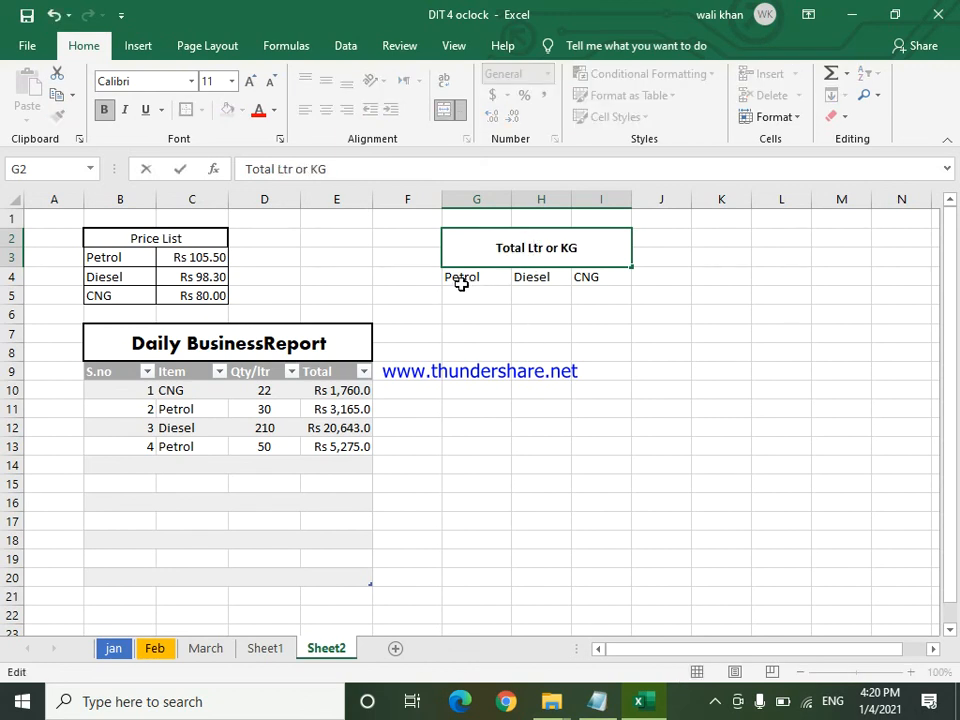
click(469, 294)
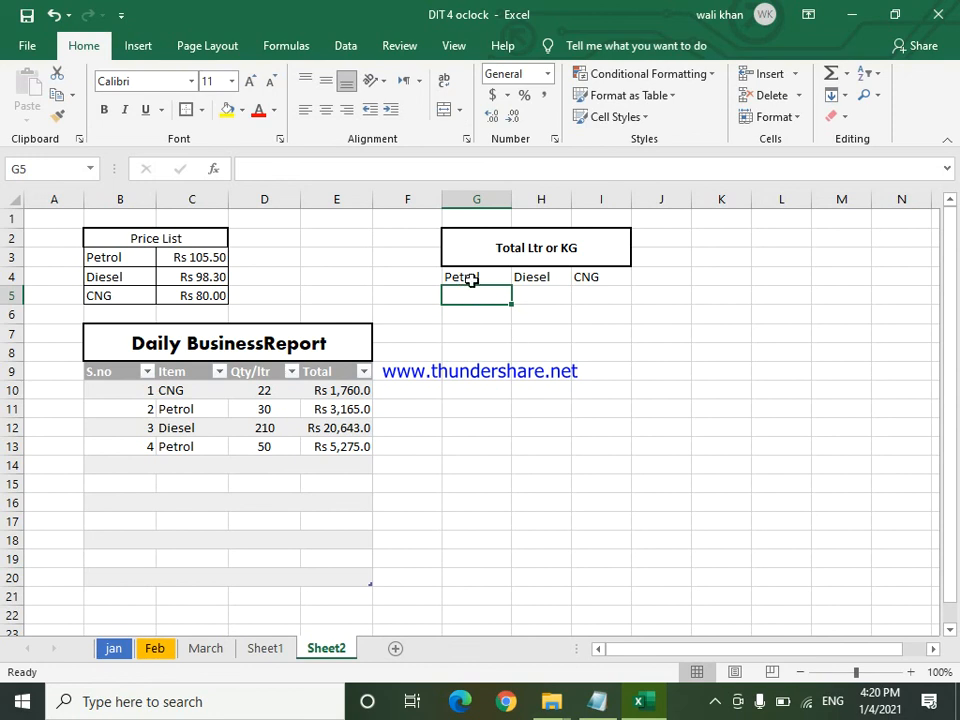
- Apply All Borders to the fuel headings in G4:I4
click(471, 275)
drag(471, 275, 600, 274)
click(201, 110)
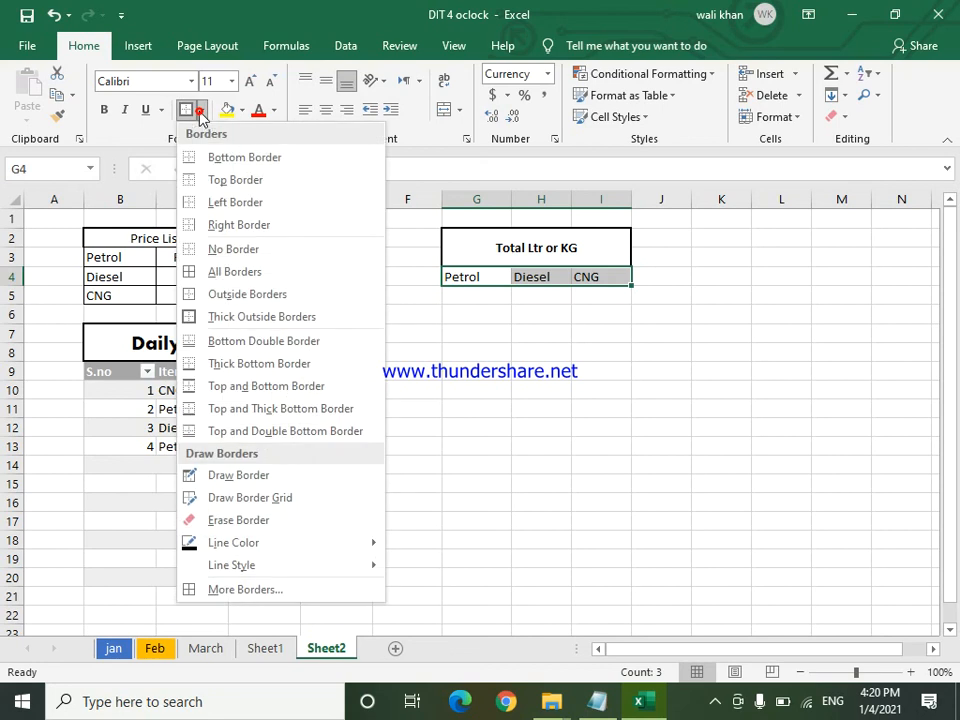
click(246, 274)
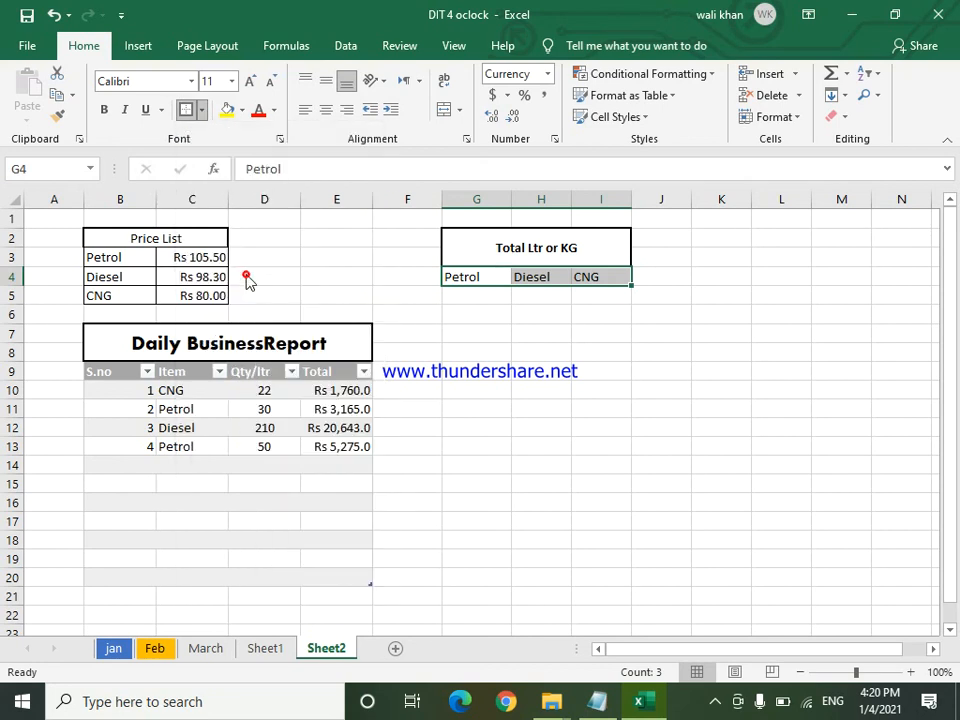
click(614, 350)
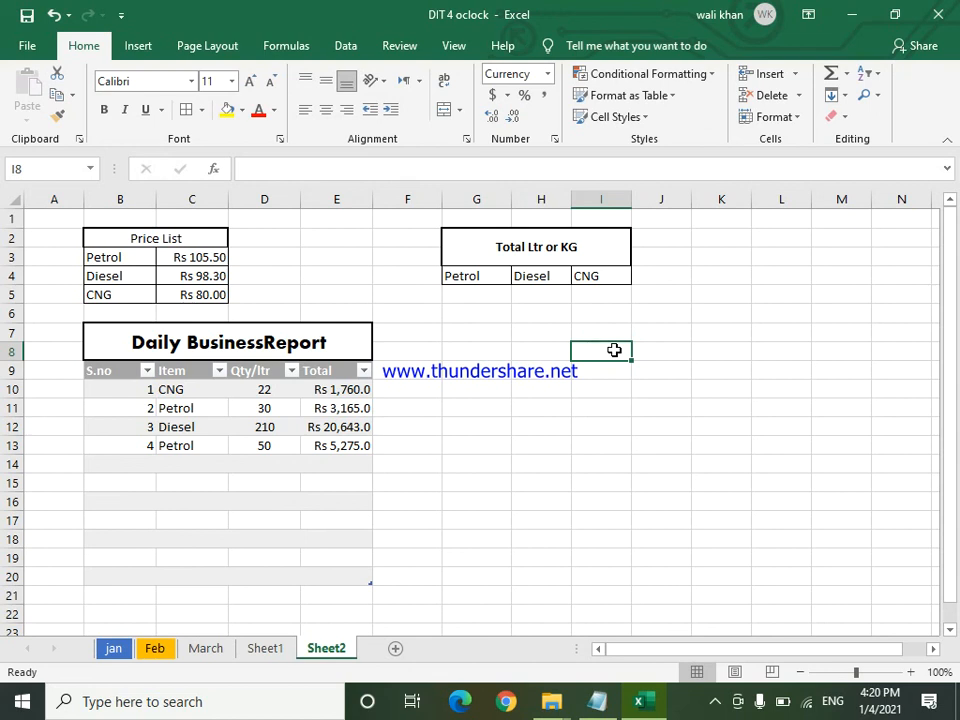
- Enter =SUMIF(Table1[Item],"petrol",Table1[Qty/ltr]) in cell G5 to total the petrol quantity
click(469, 291)
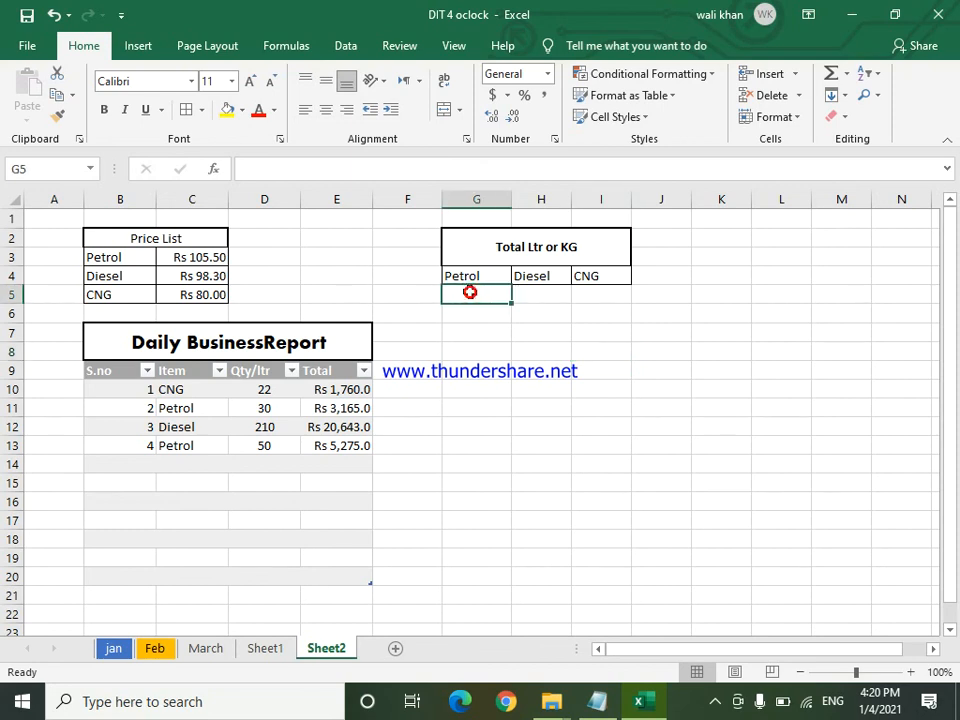
text(=sum)
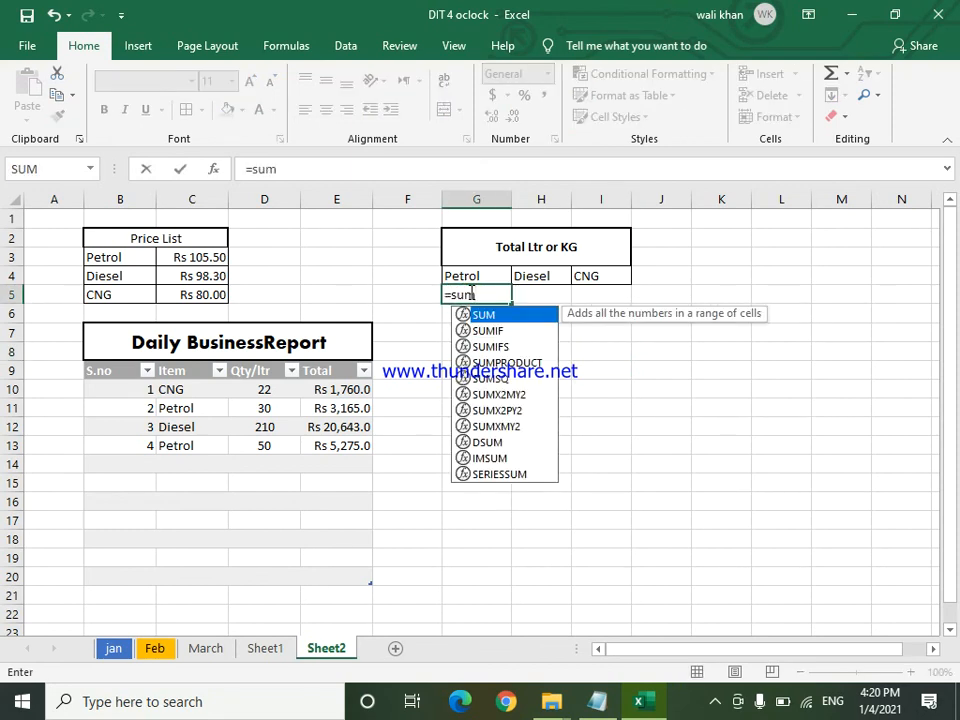
text(if)
key(Tab)
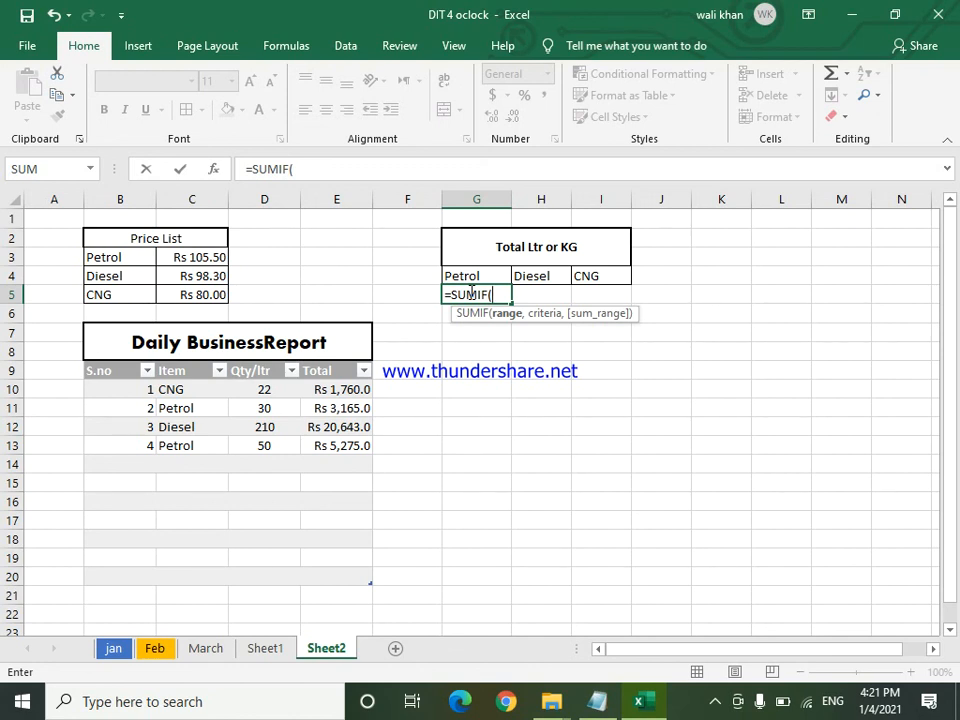
click(193, 358)
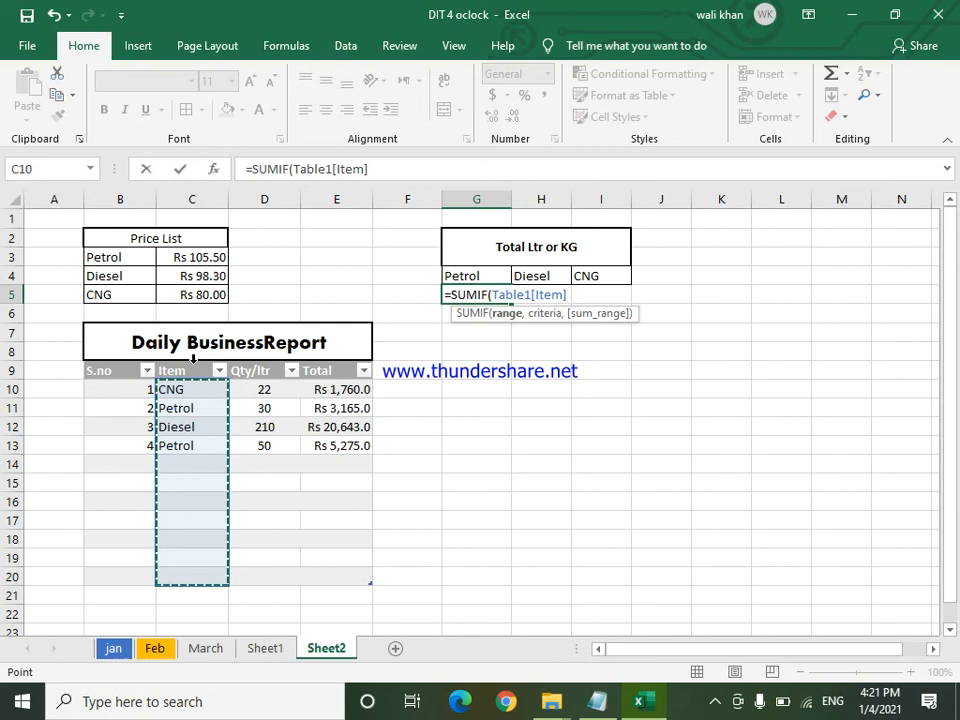
text(,)
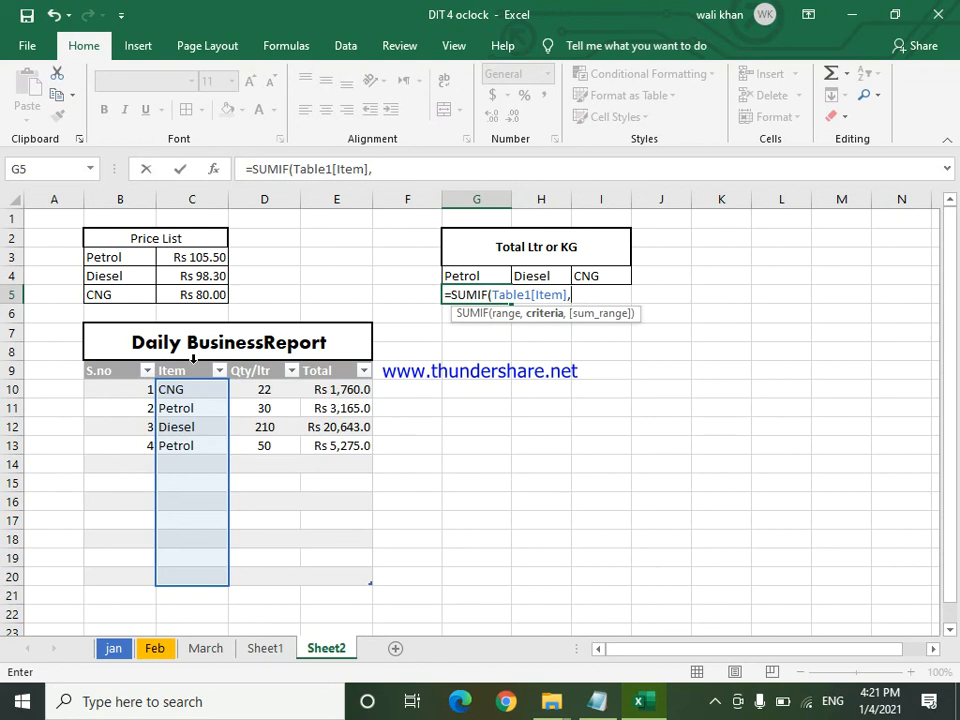
text("petrol")
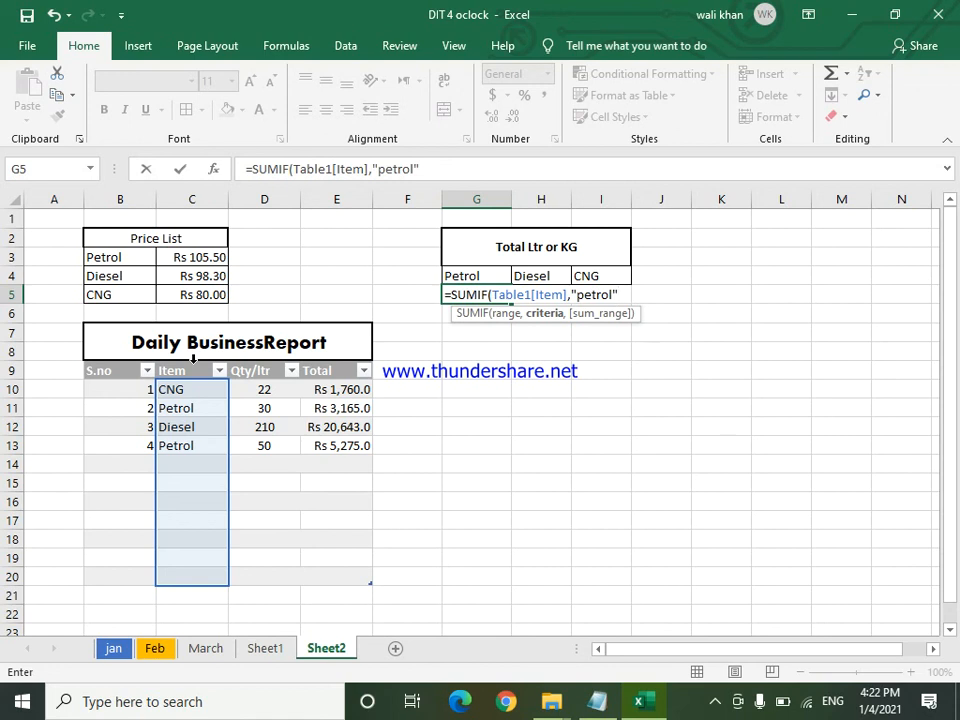
text(,)
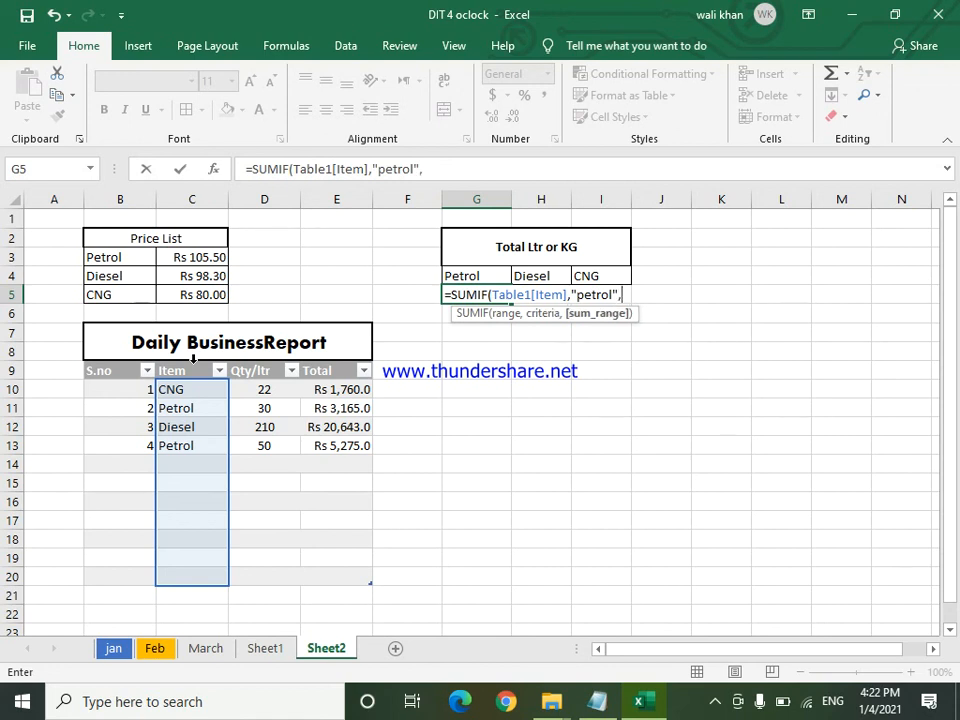
click(263, 364)
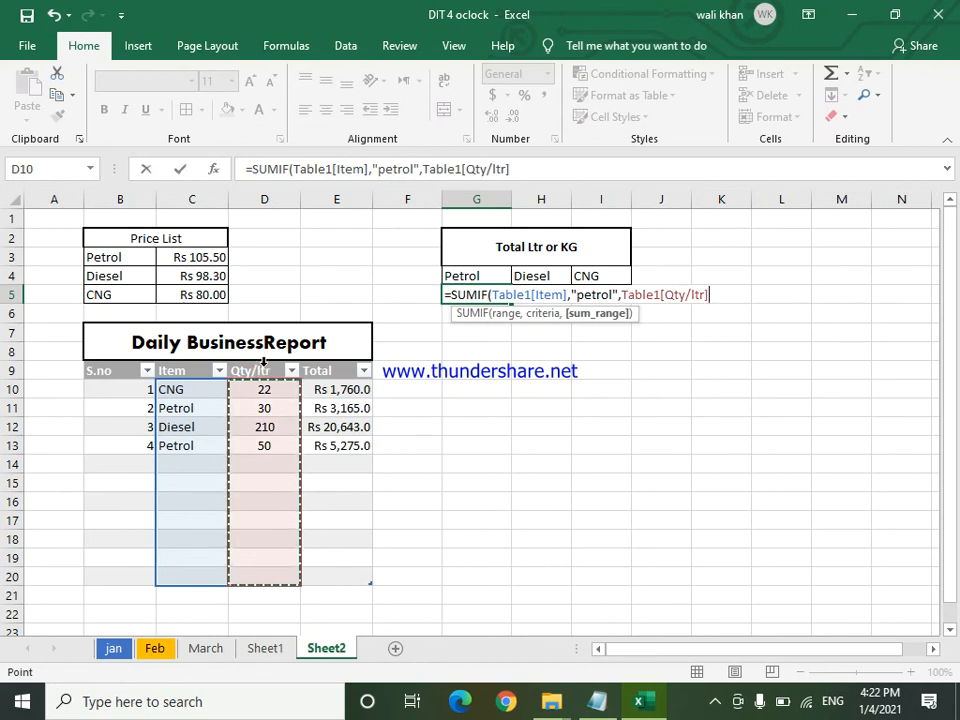
text())
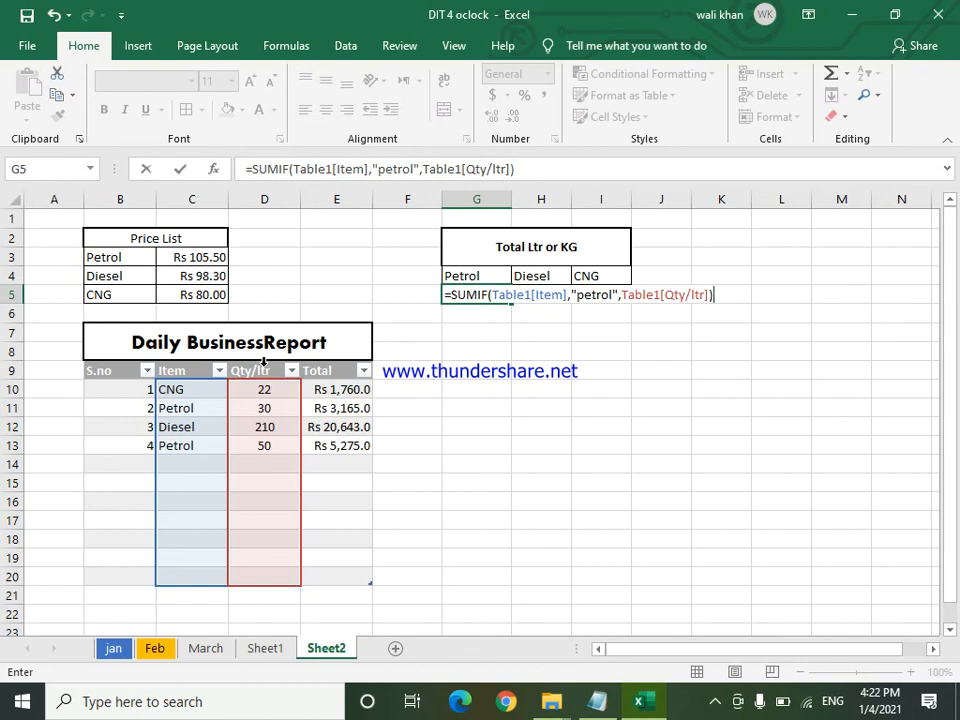
key(Return)
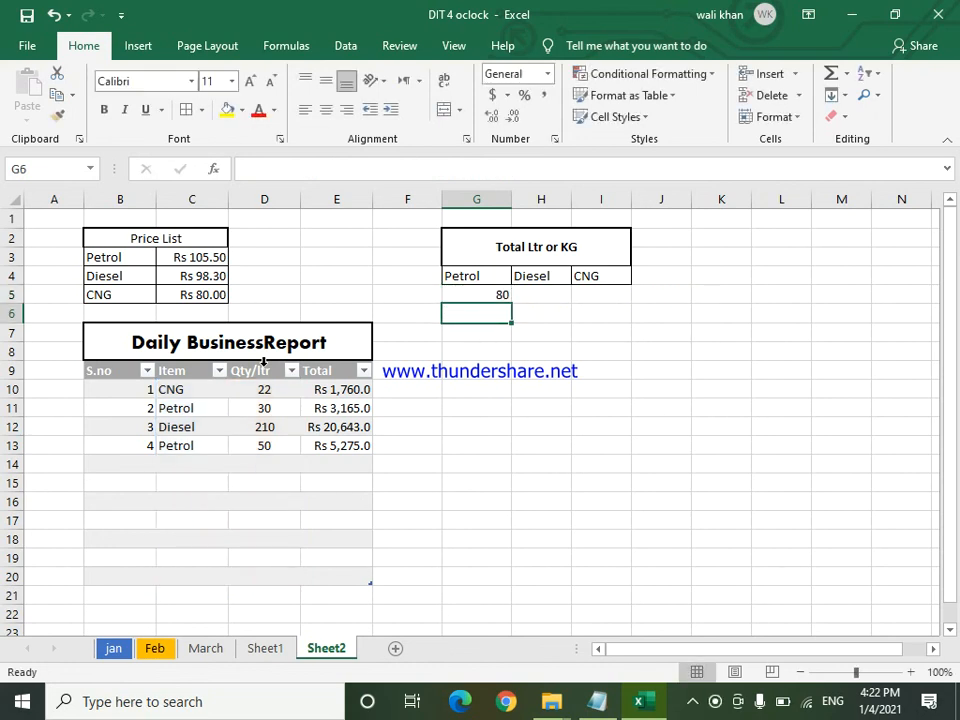
- Begin a SUMIF formula in cell H5 with Table1[Item] as the range and "Diesel" as the criteria
click(550, 293)
text(=sumif)
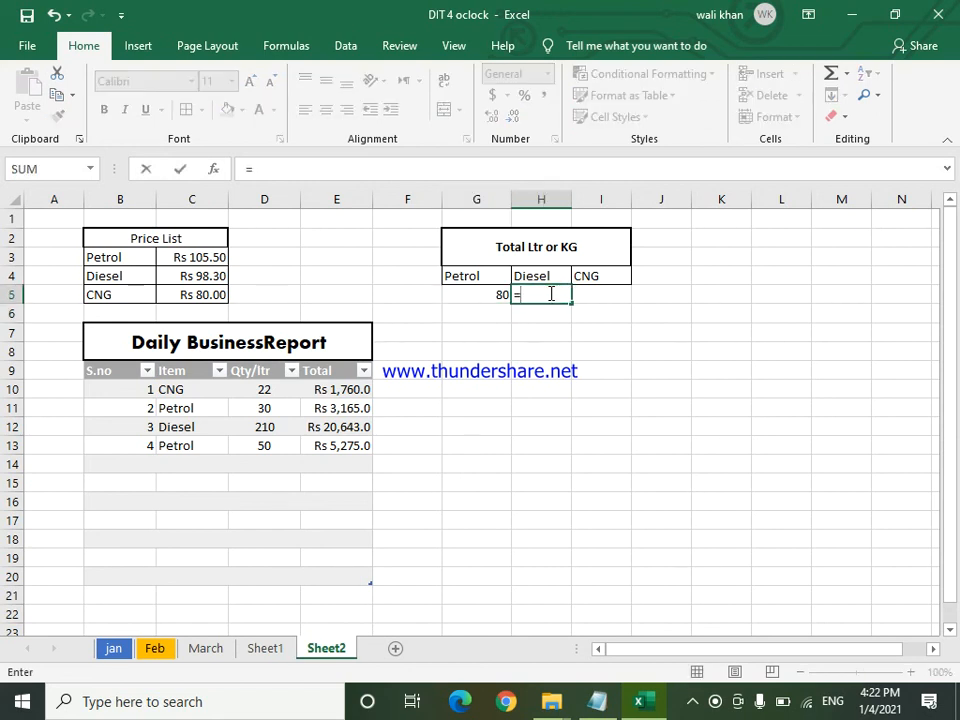
key(Tab)
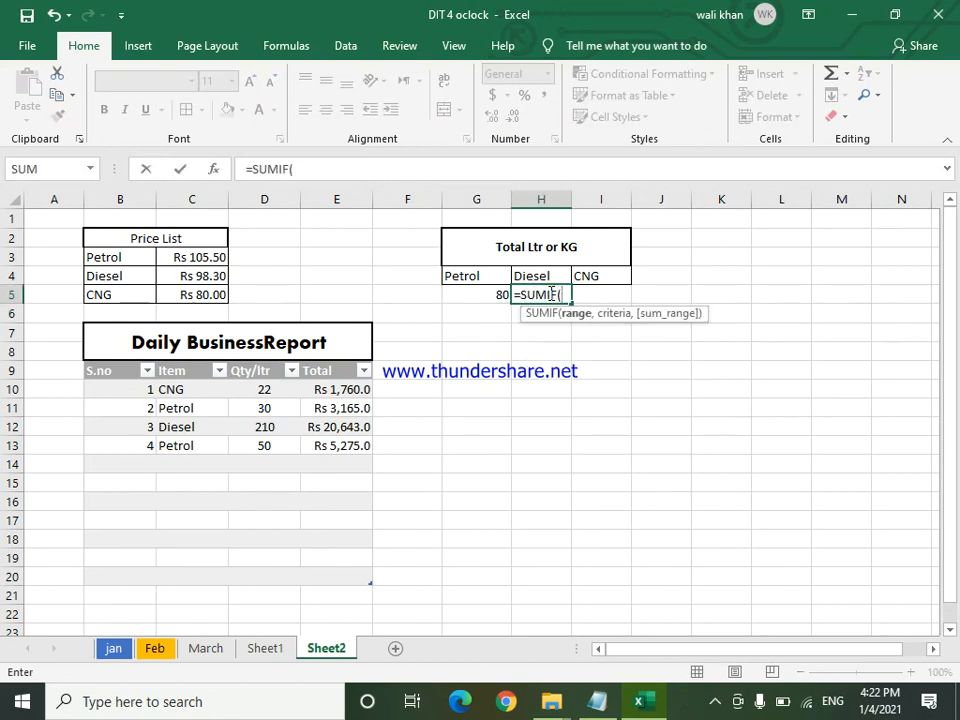
click(188, 360)
text(,"Diese)
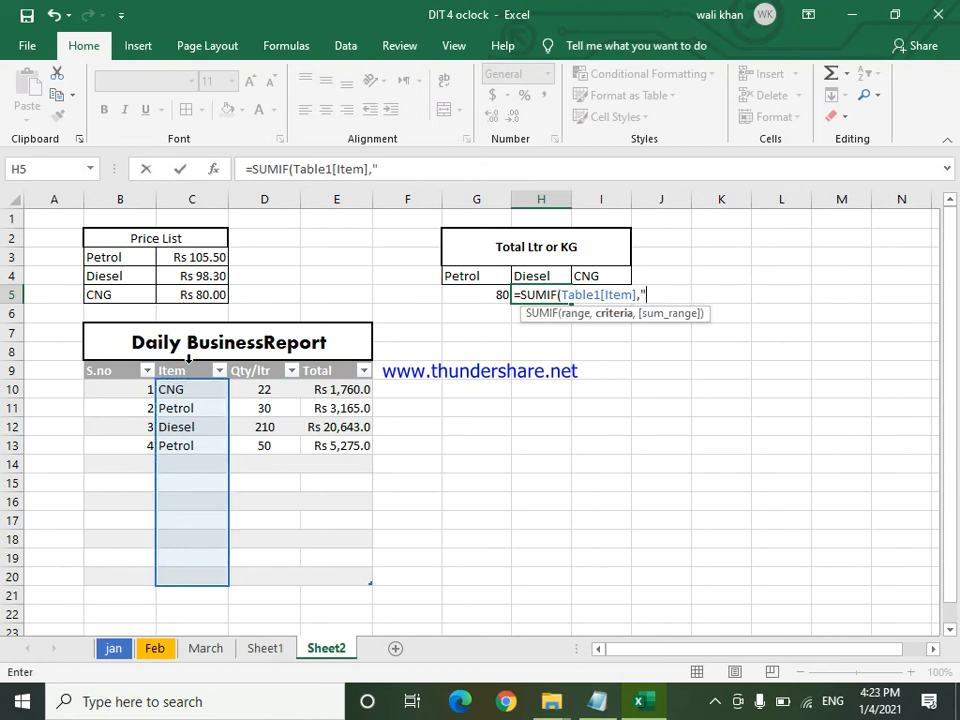
text(l",)
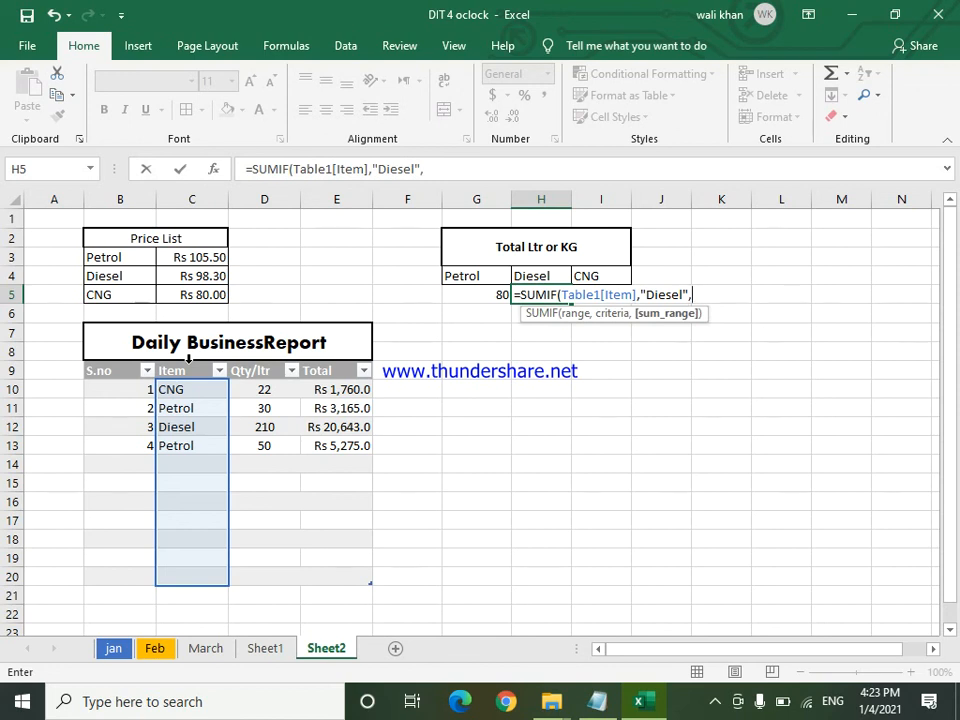
- Complete the Diesel SUMIF formula in H5 with the table's Qty/ltr column as the sum range
click(269, 362)
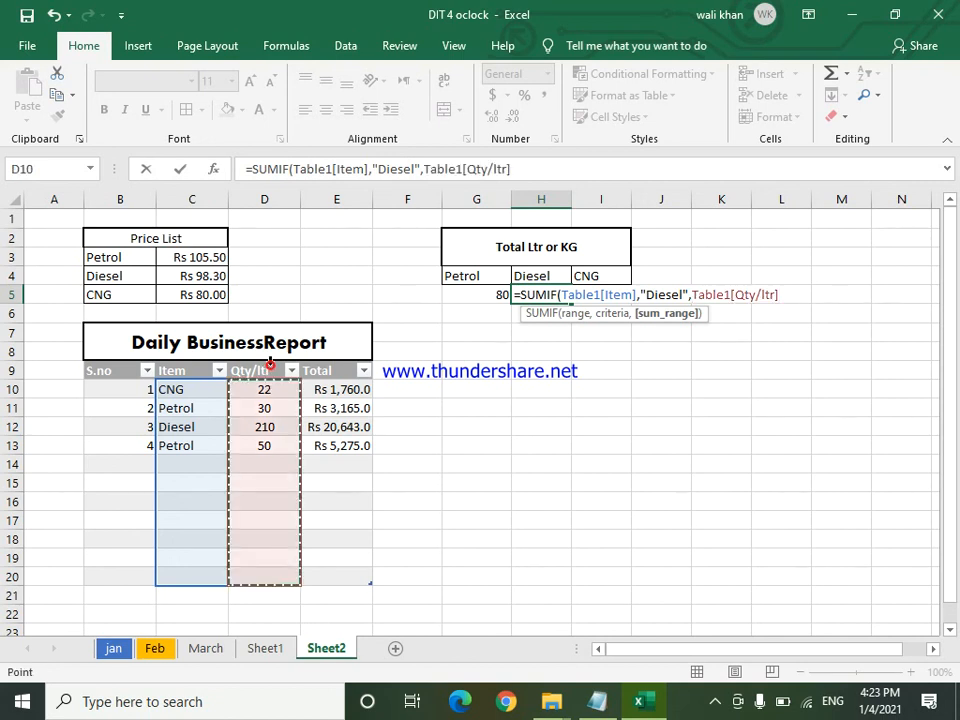
key(Return)
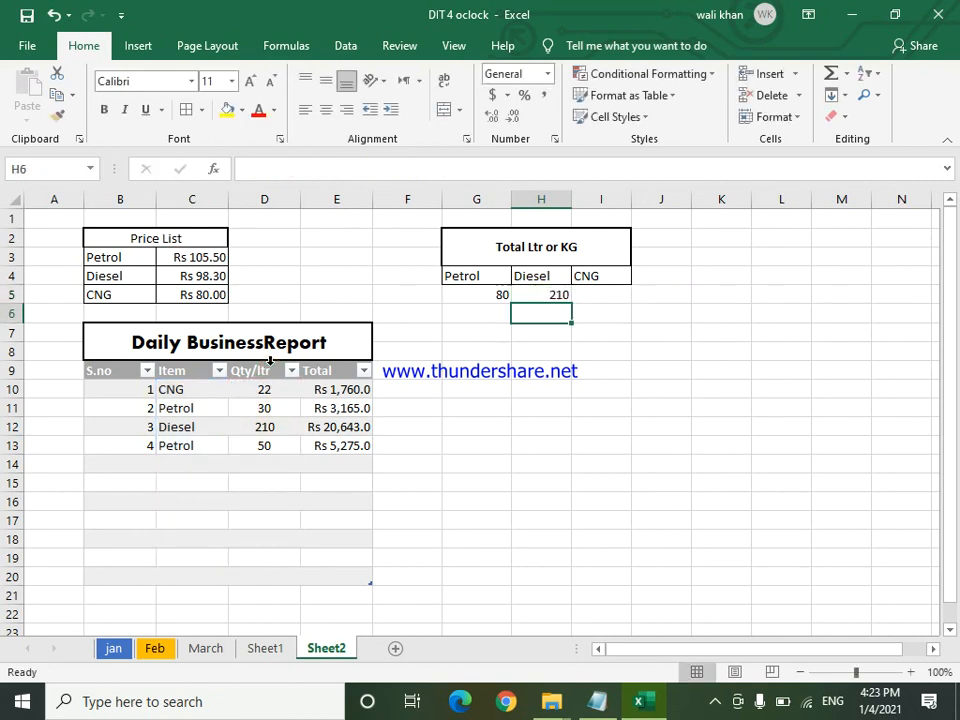
- Enter a SUMIF formula in I5 that adds the table's Qty/ltr values where Item is "CNG"
drag(591, 306, 591, 302)
click(591, 298)
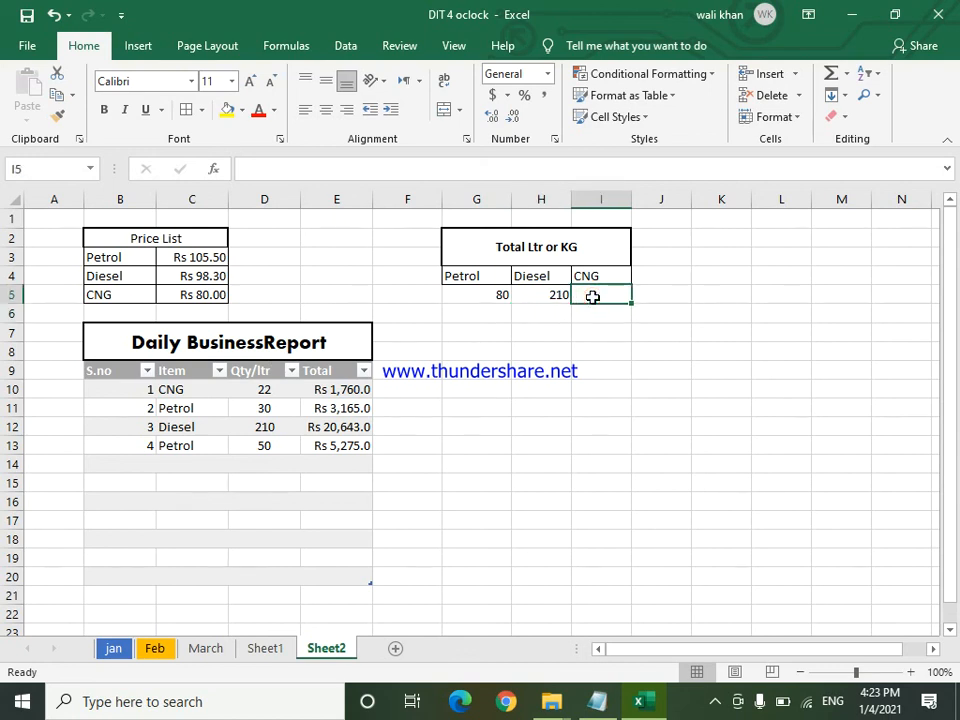
text(=sumif)
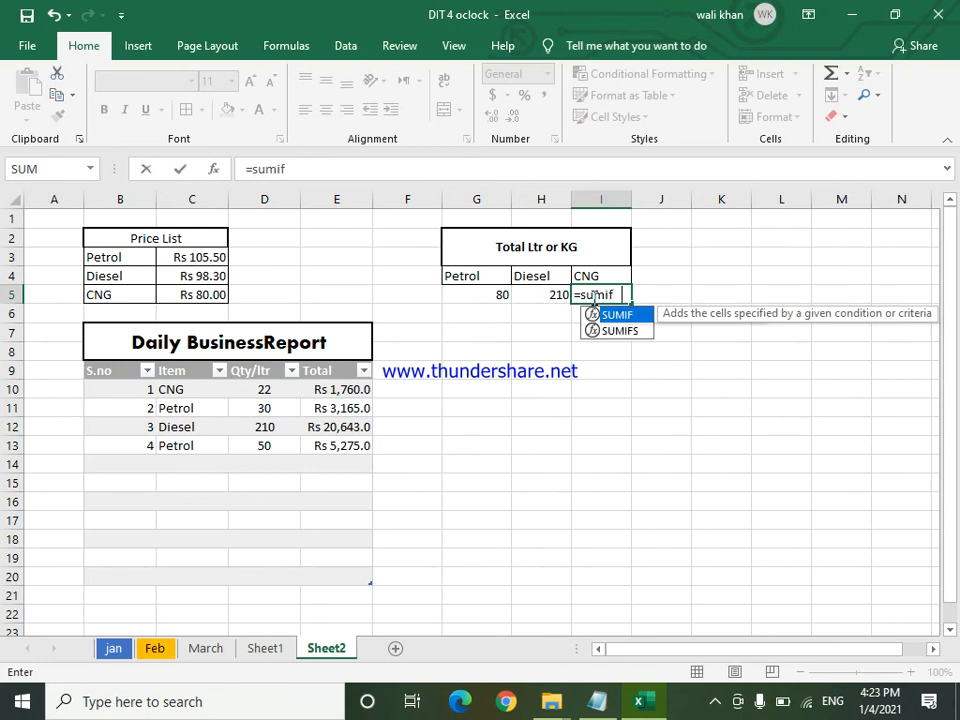
key(Tab)
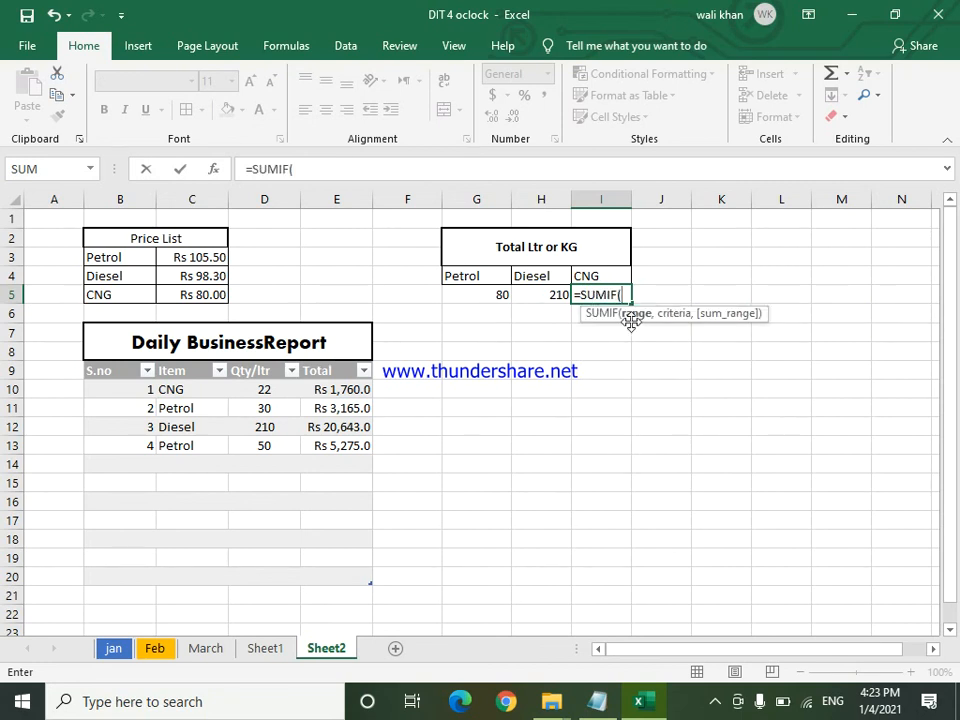
click(186, 361)
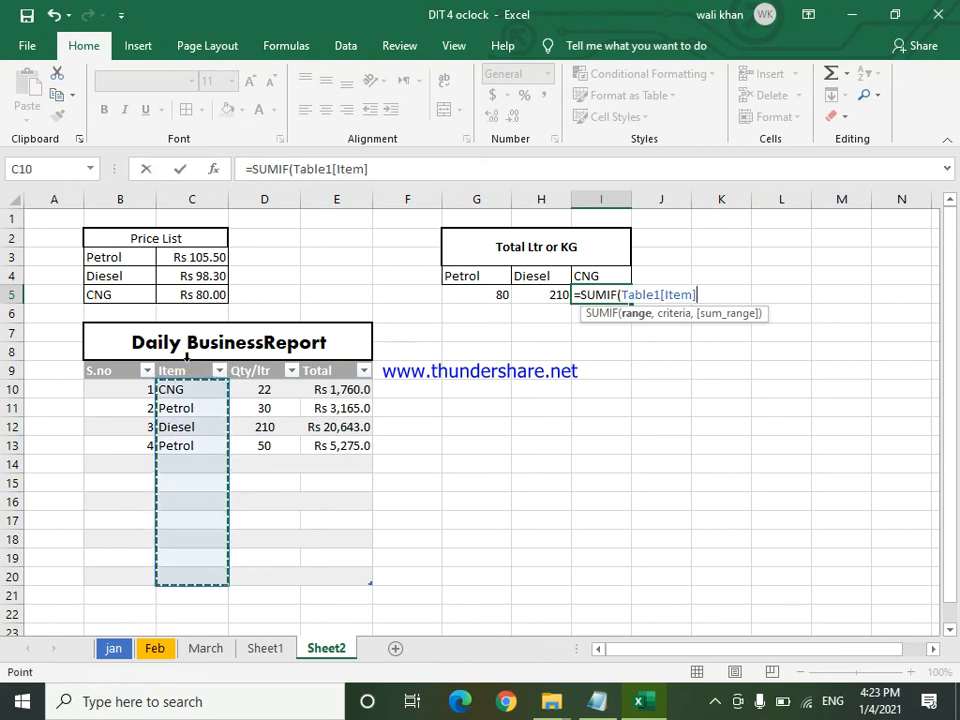
text(,)
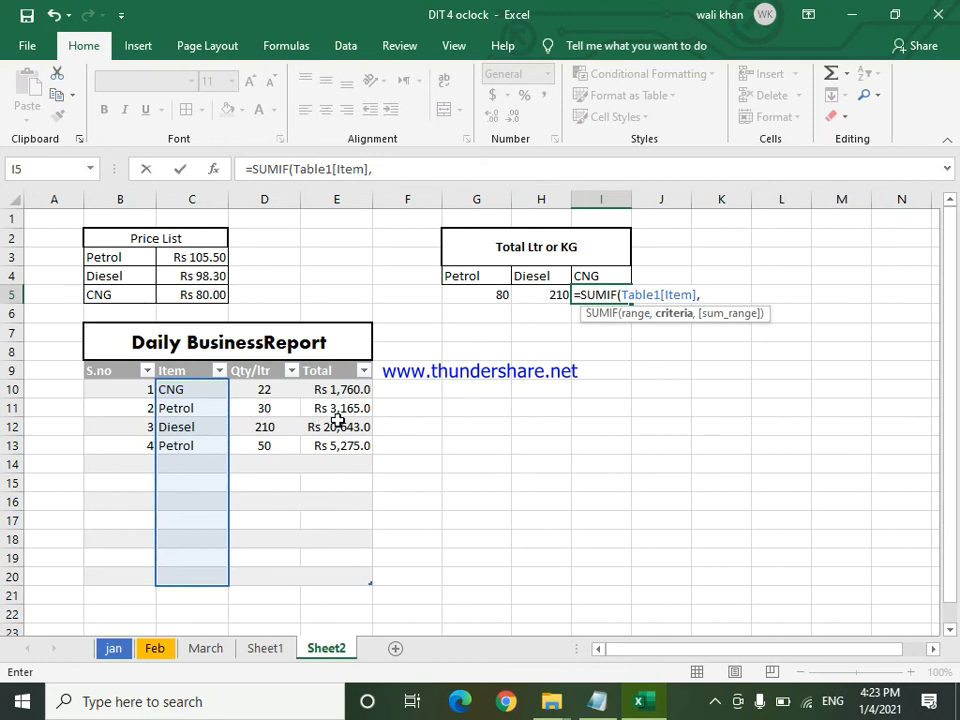
text(" CNG")
text(,)
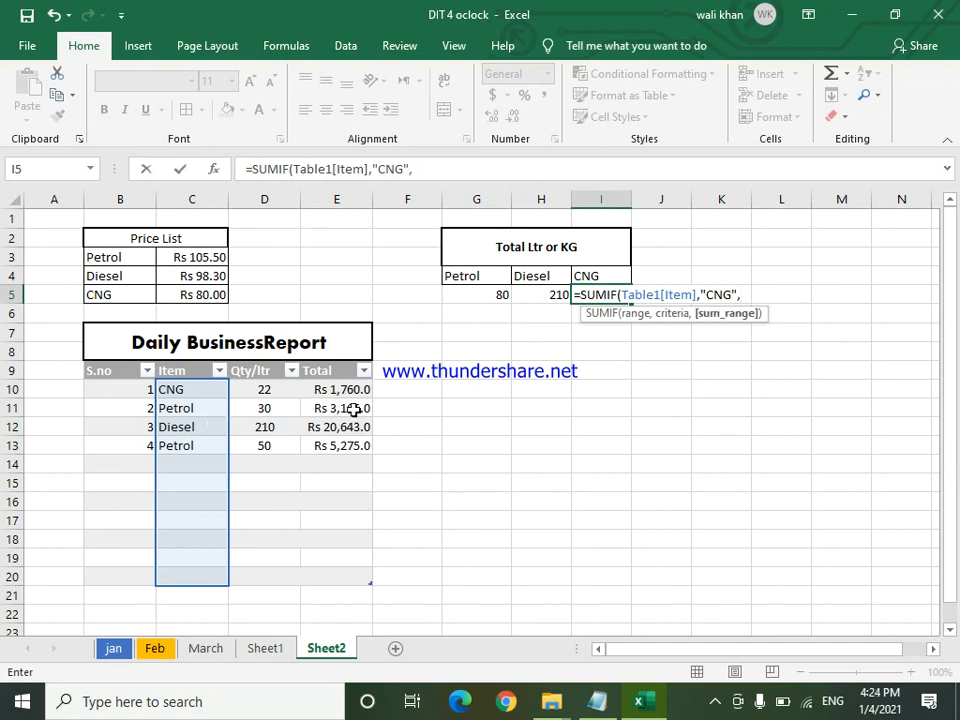
click(339, 362)
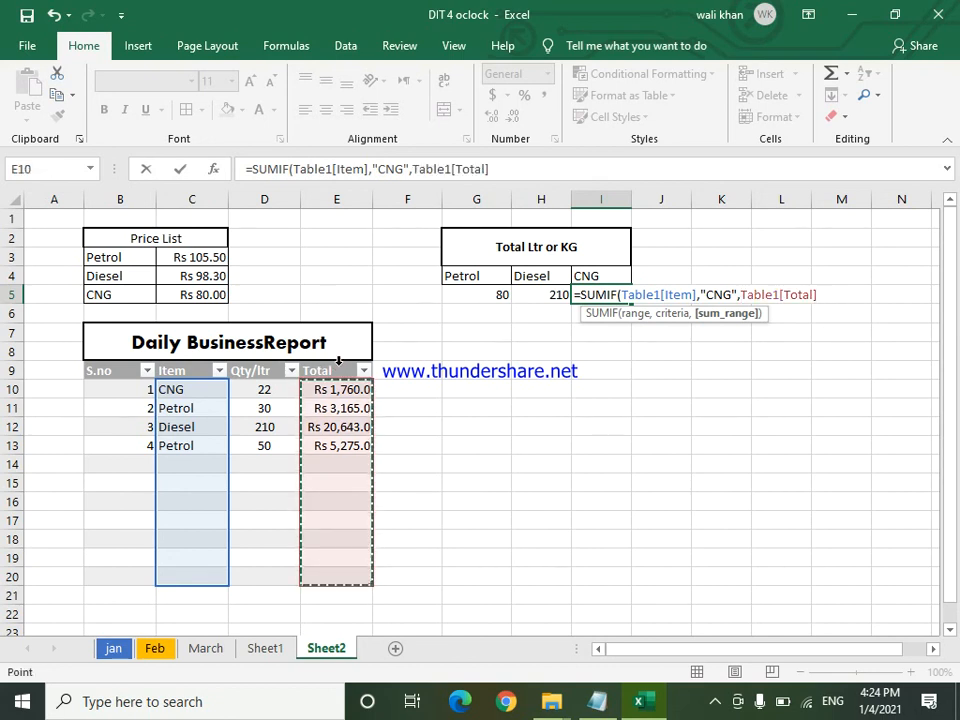
click(263, 363)
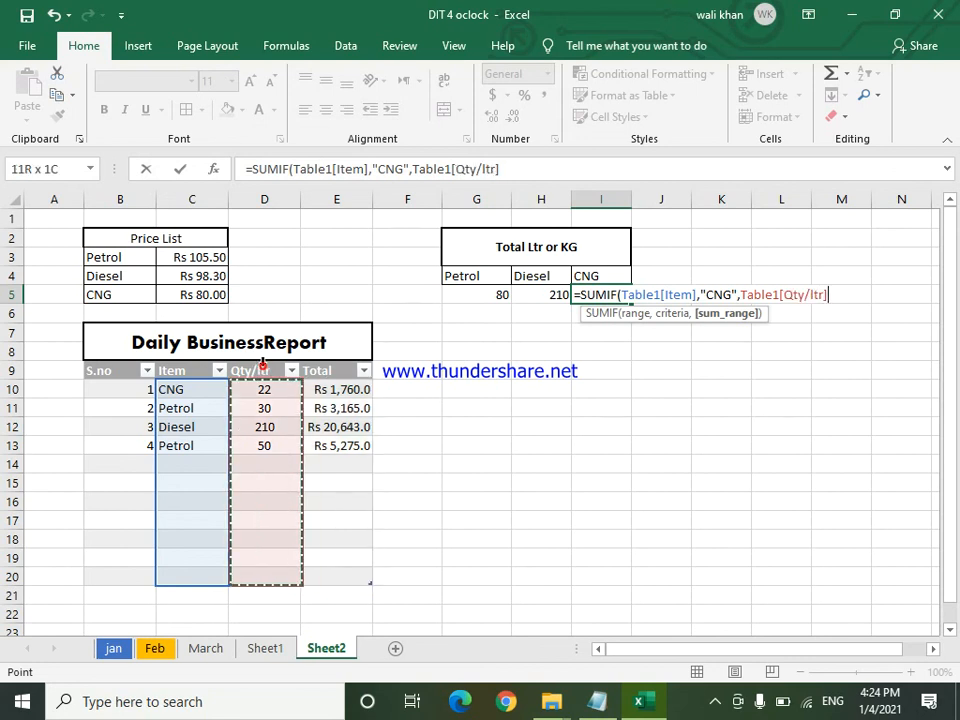
key(Return)
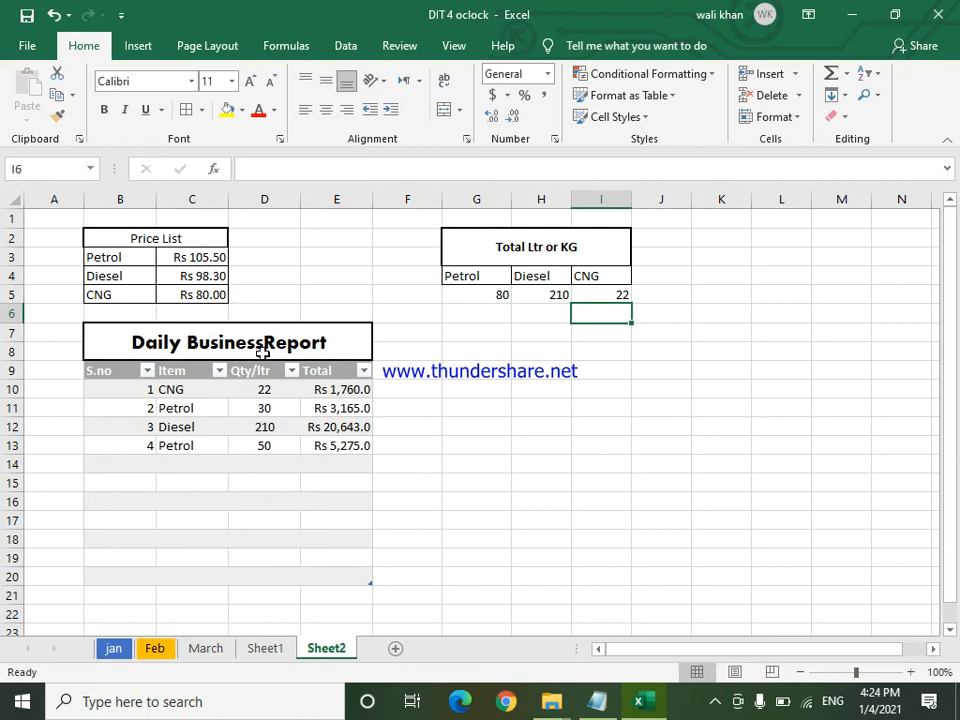
click(604, 295)
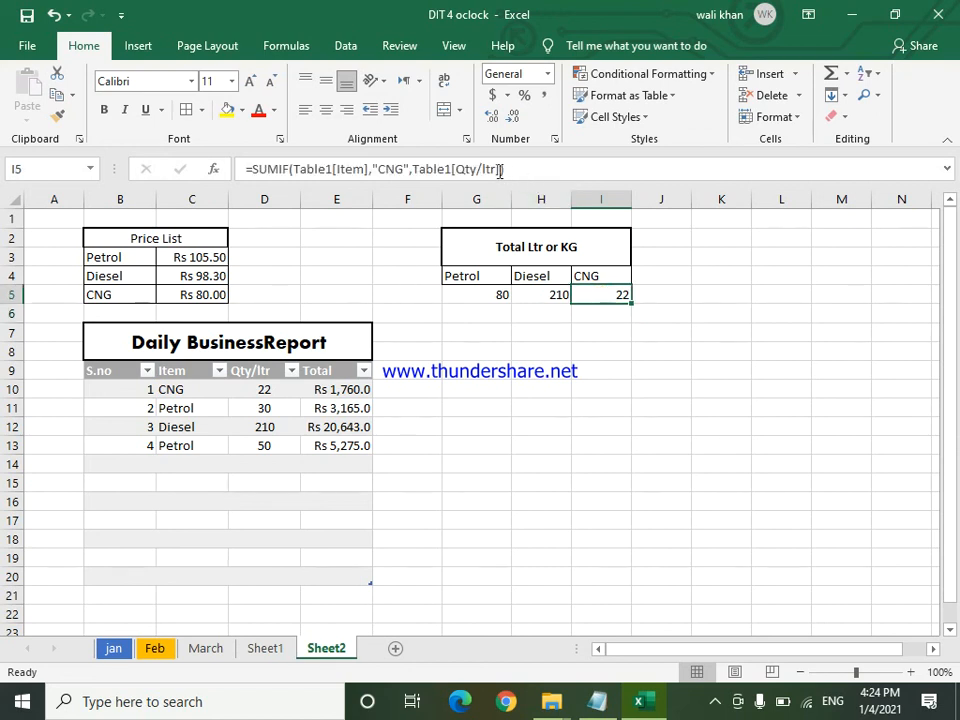
click(487, 540)
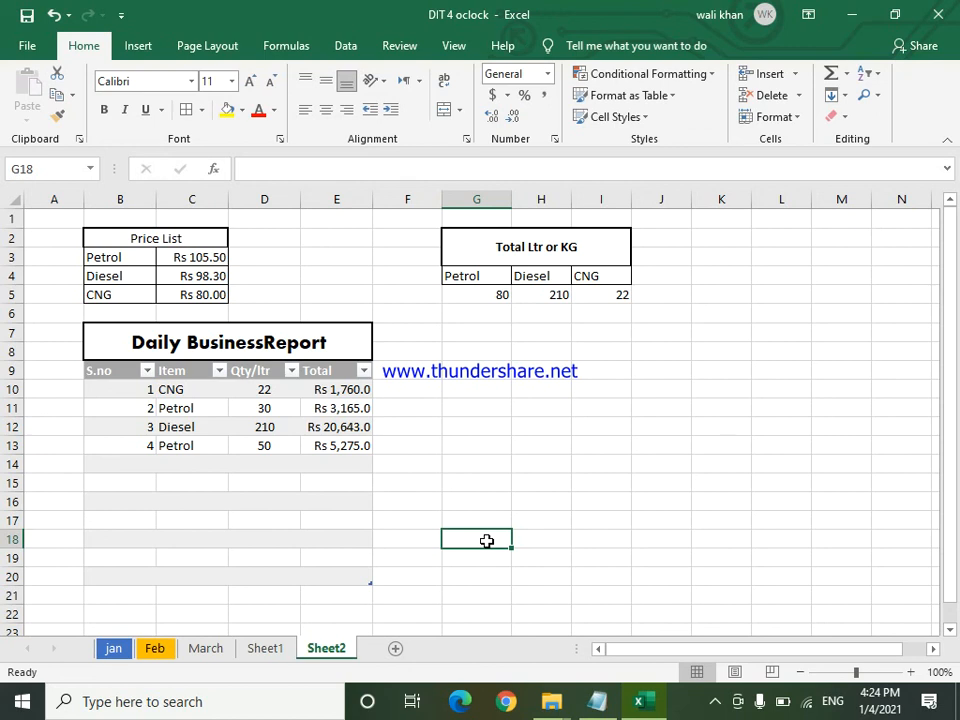
- Add a table entry in row 14 with S.no 5, item CNG and quantity 20
click(128, 459)
text(5)
click(188, 480)
click(186, 462)
click(236, 465)
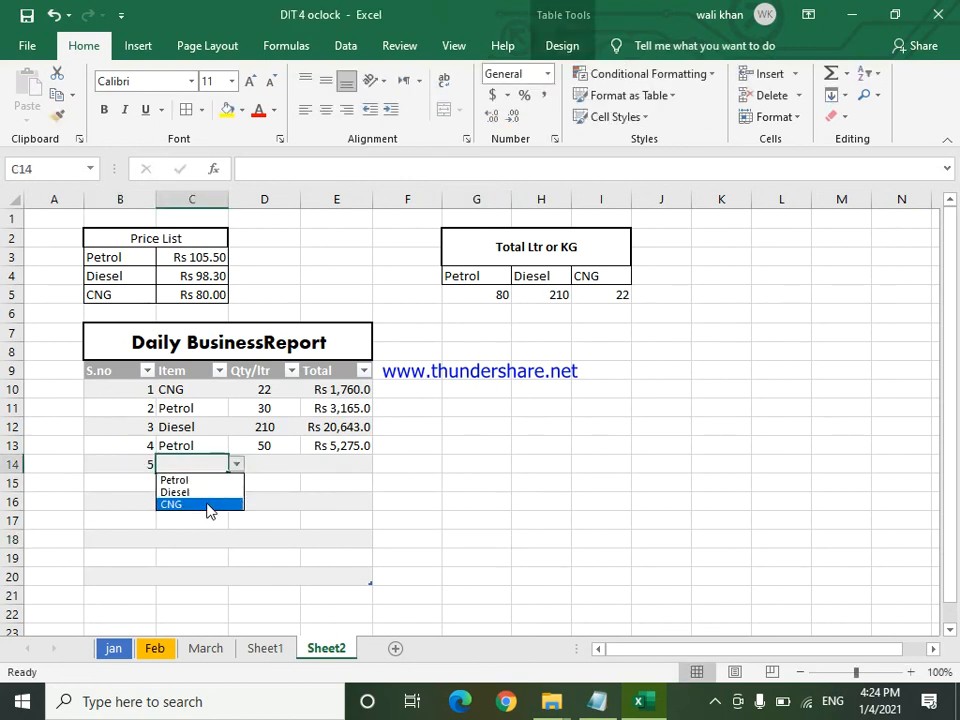
click(208, 505)
click(273, 459)
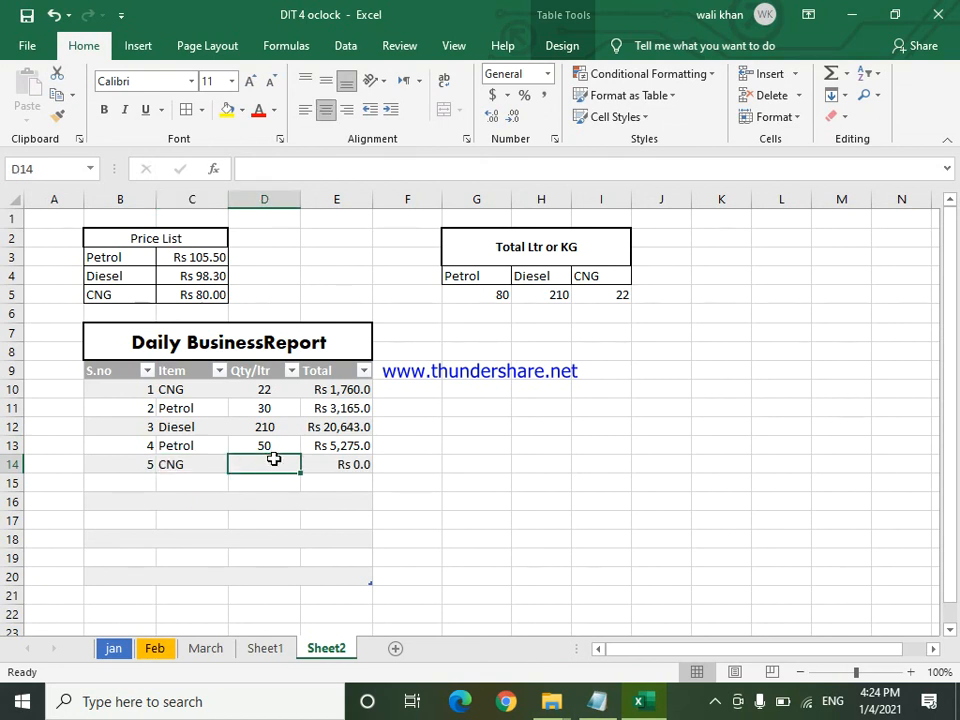
text(20)
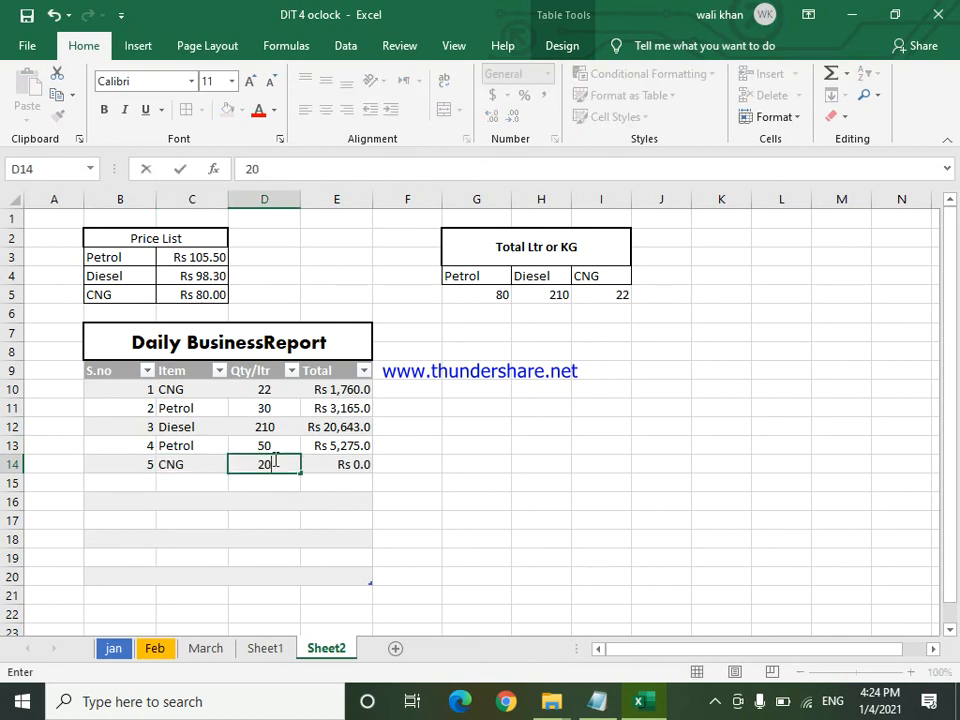
key(Return)
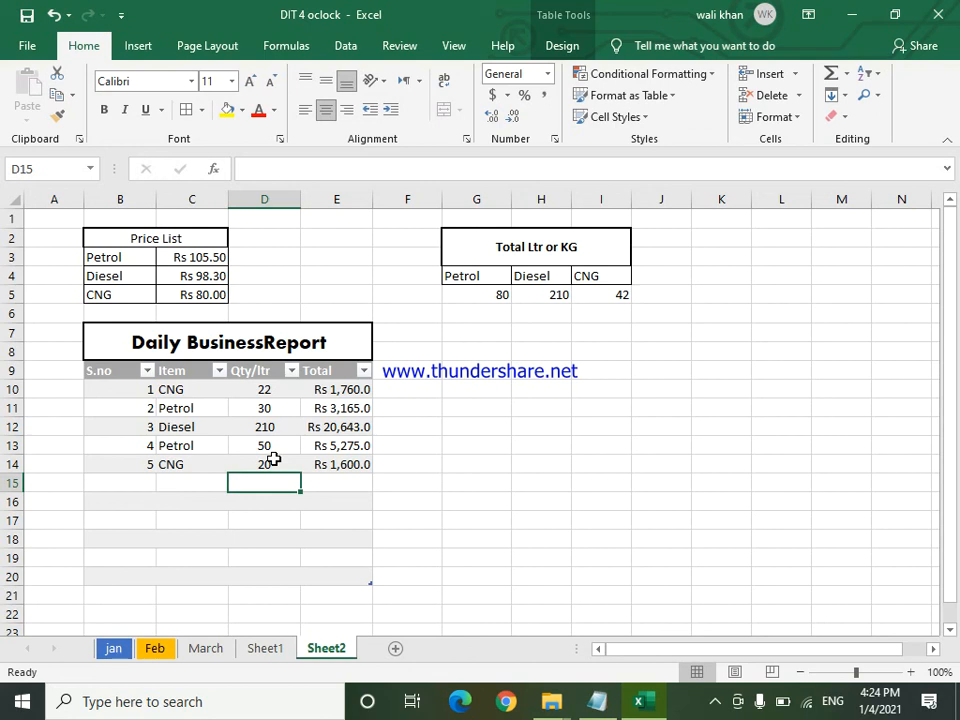
- Give the result cells G5:I5 of the Total Ltr or KG block borders and a yellow fill
drag(467, 249, 600, 296)
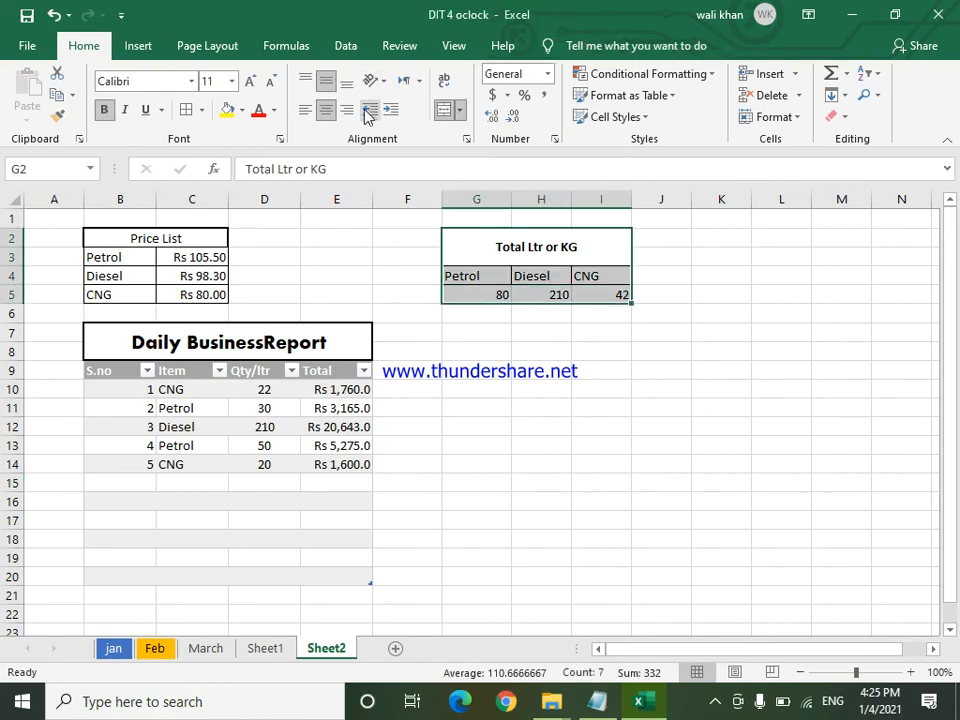
click(202, 111)
click(482, 328)
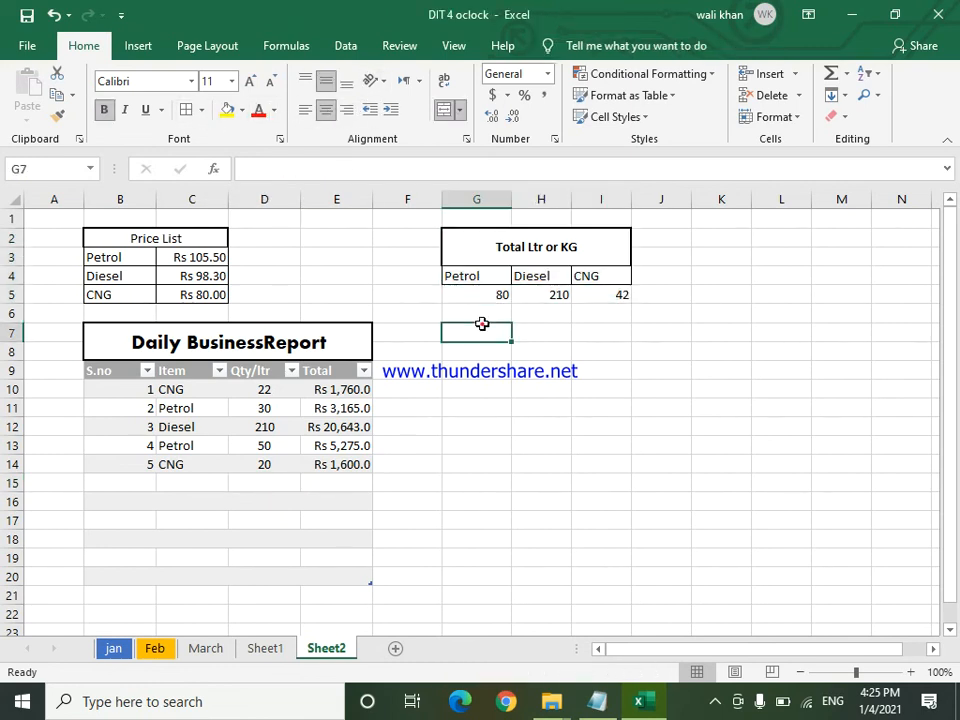
drag(467, 296, 613, 298)
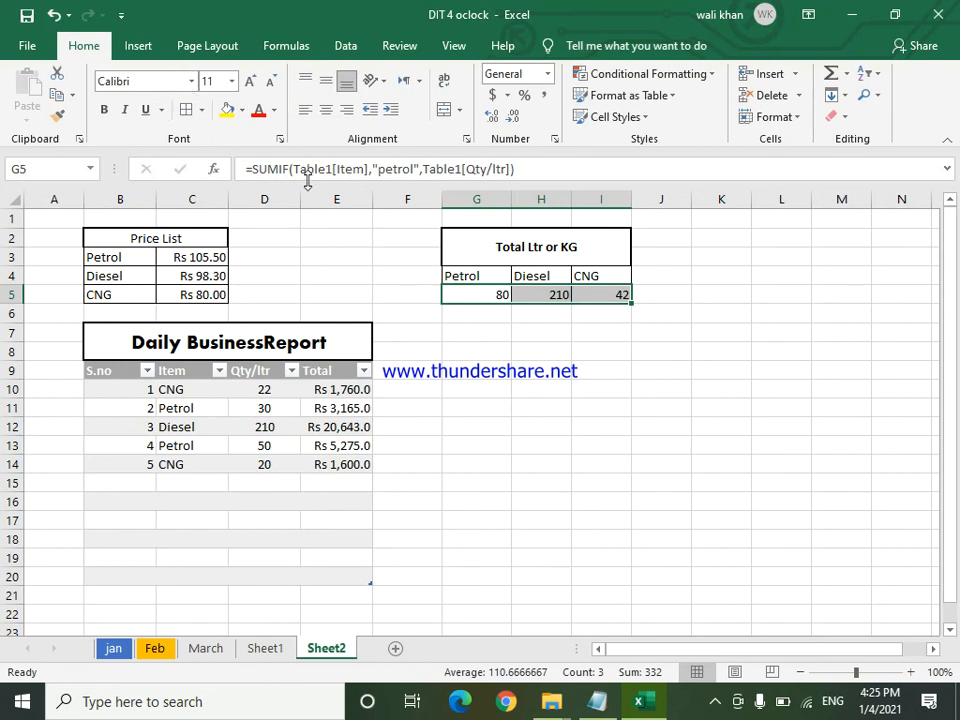
click(228, 110)
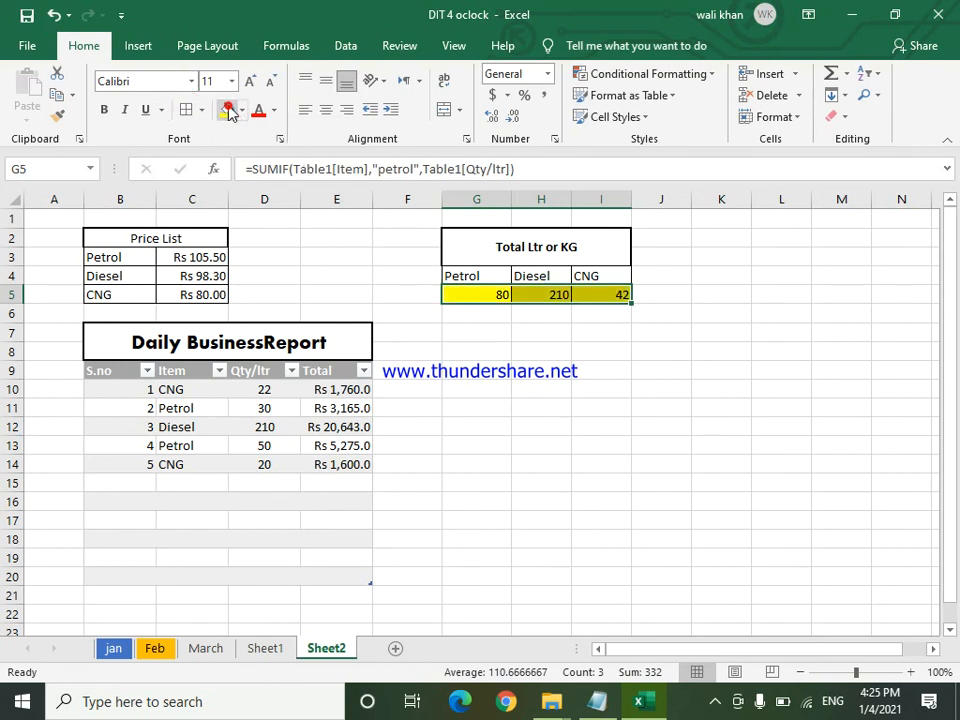
click(527, 409)
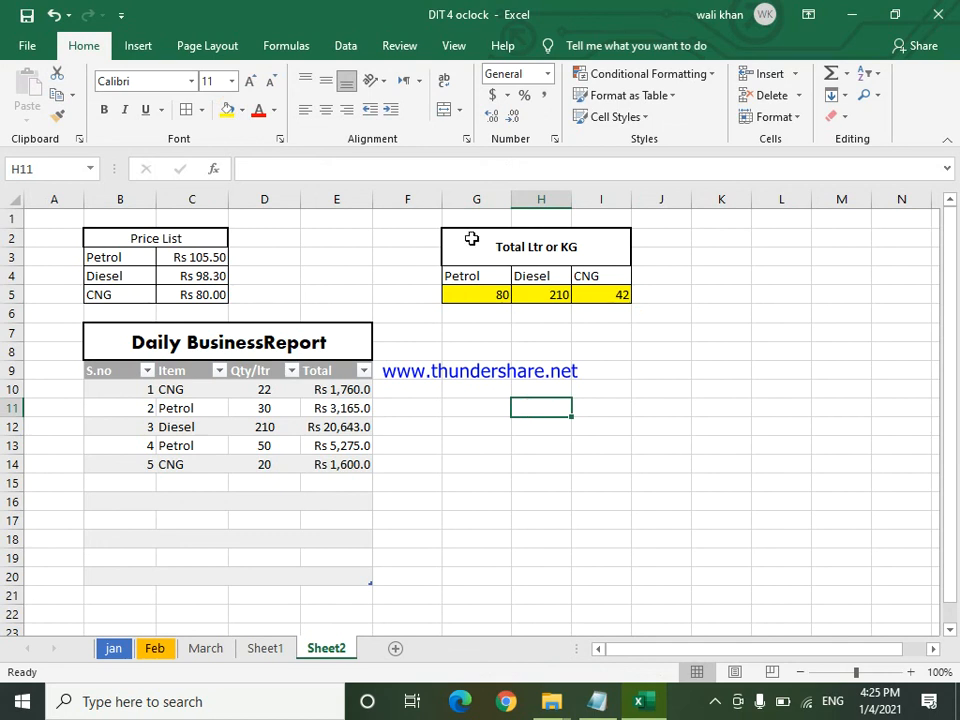
- Copy the Total Ltr or KG block G2:I5 to G8 and clear the copied results in G11:I11
drag(452, 244, 611, 296)
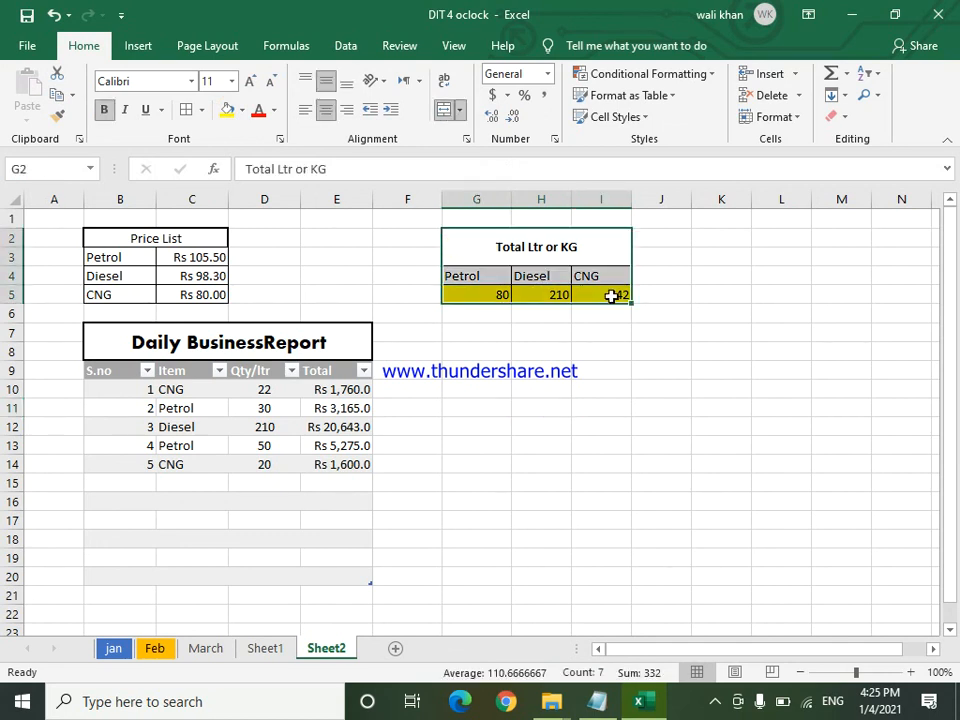
key(ctrl+c)
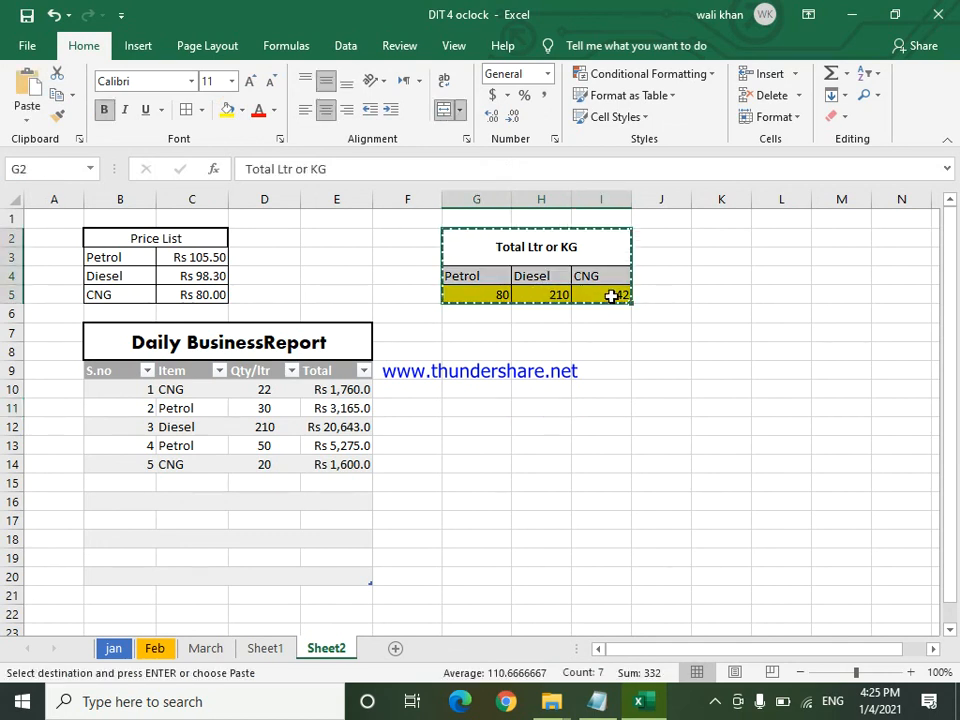
click(457, 347)
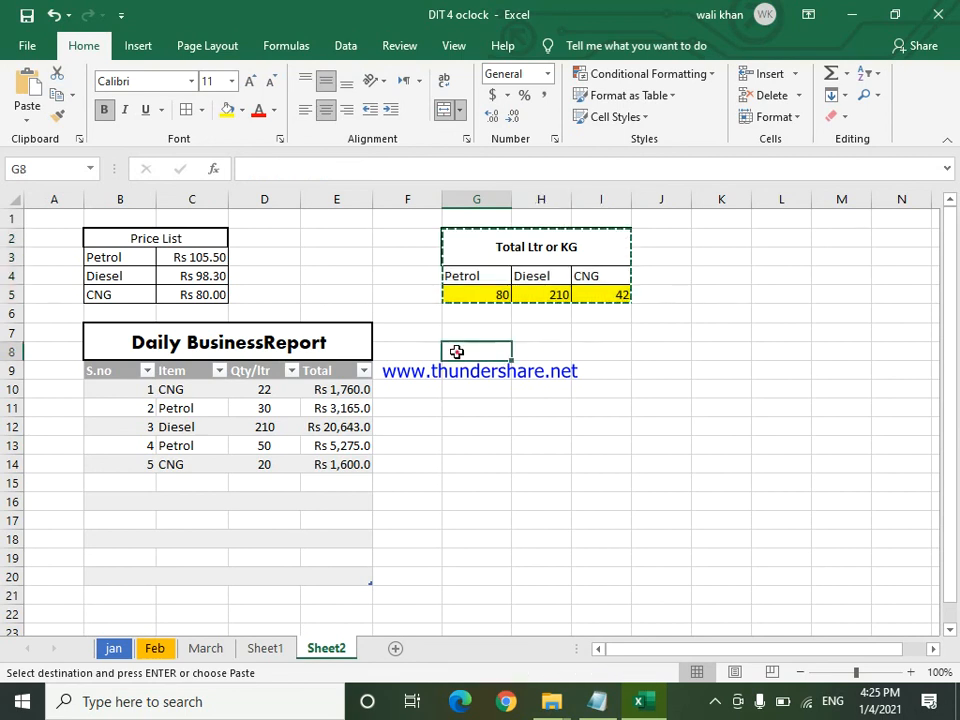
key(ctrl+v)
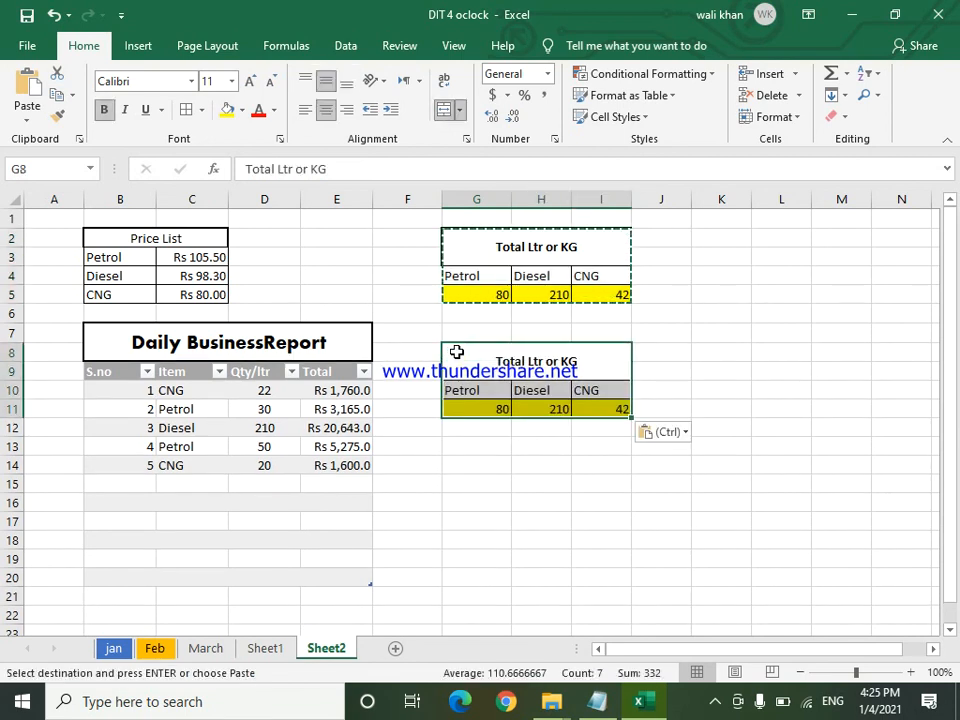
key(Escape)
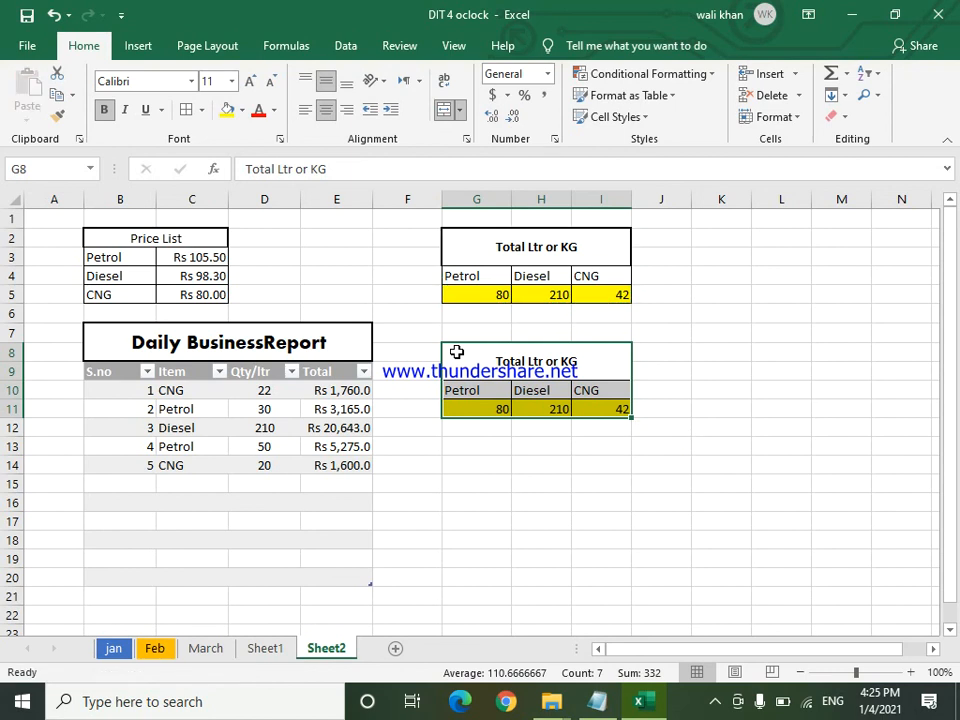
drag(476, 409, 594, 409)
key(Delete)
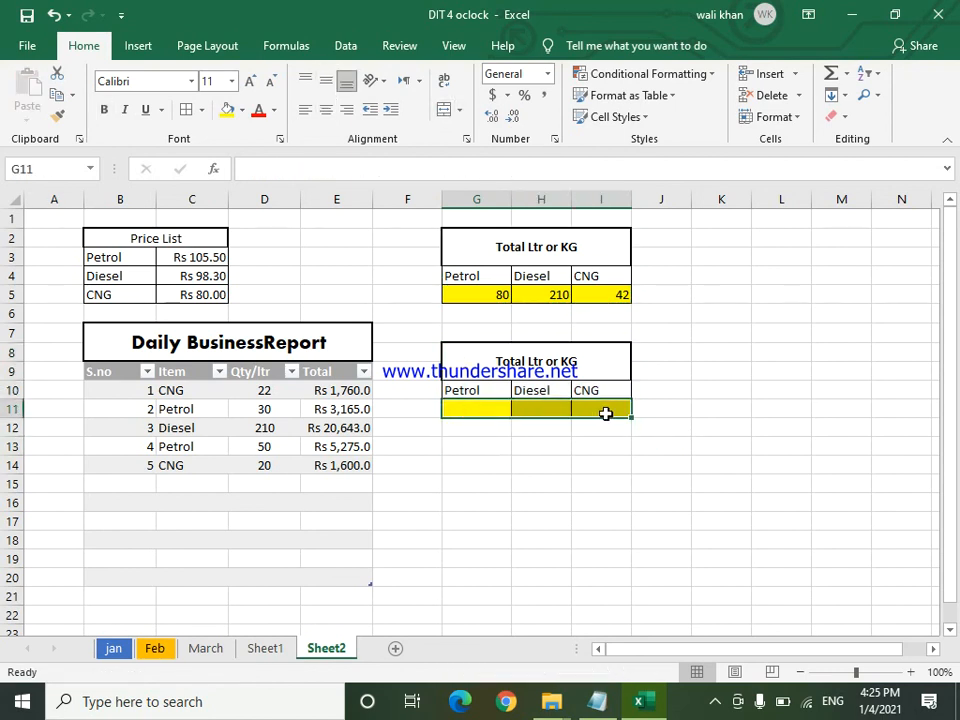
- Change the copied block's title in G8 to "Total Rupes"
click(576, 362)
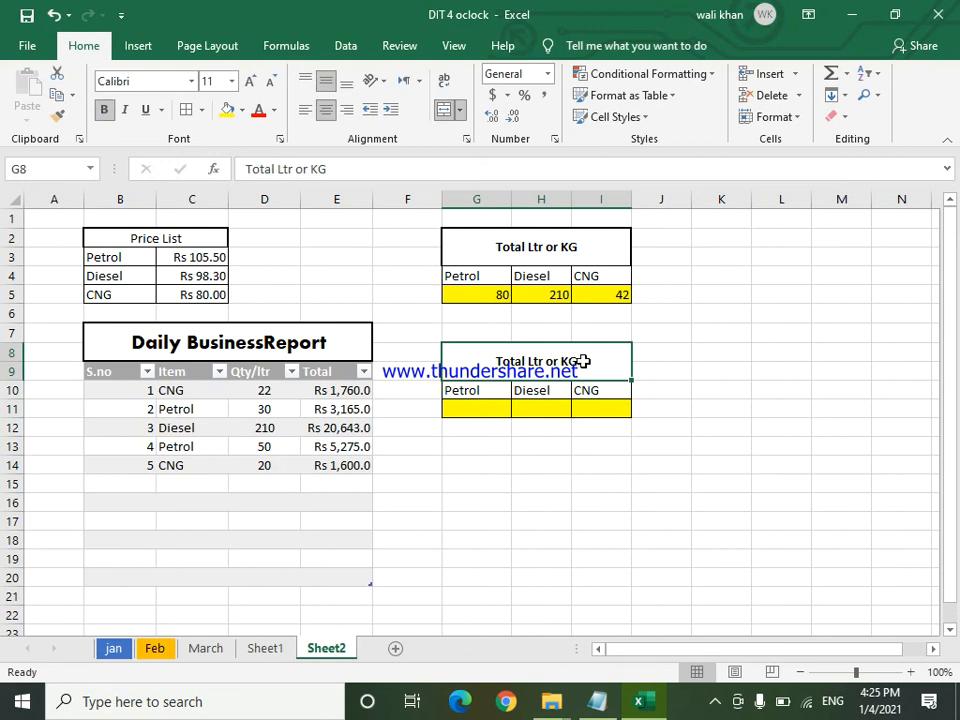
double_click(583, 362)
key(BackSpace)
key(BackSpace)
key(BackSpace)
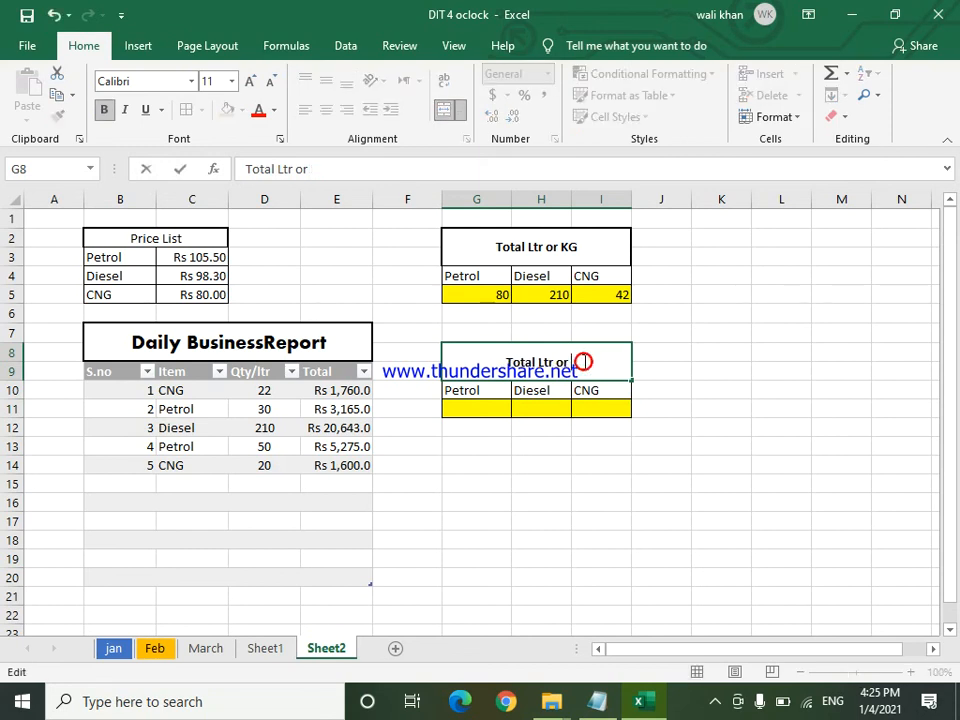
key(BackSpace)
key(BackSpace)
key(BackSpace)
key(BackSpace)
key(BackSpace)
text(Rup)
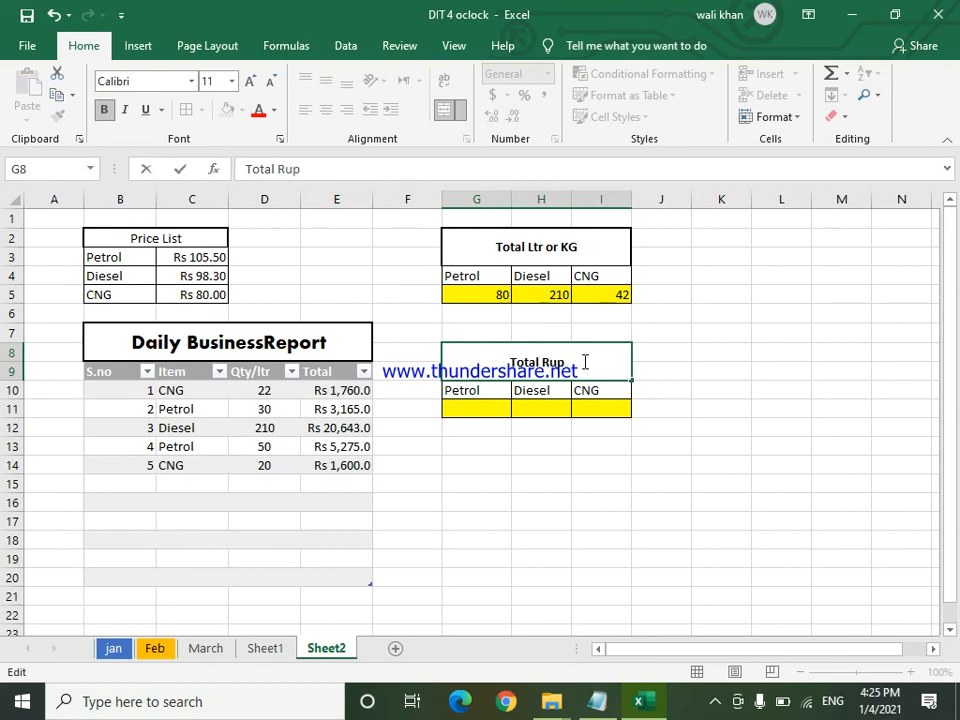
text(es)
click(550, 499)
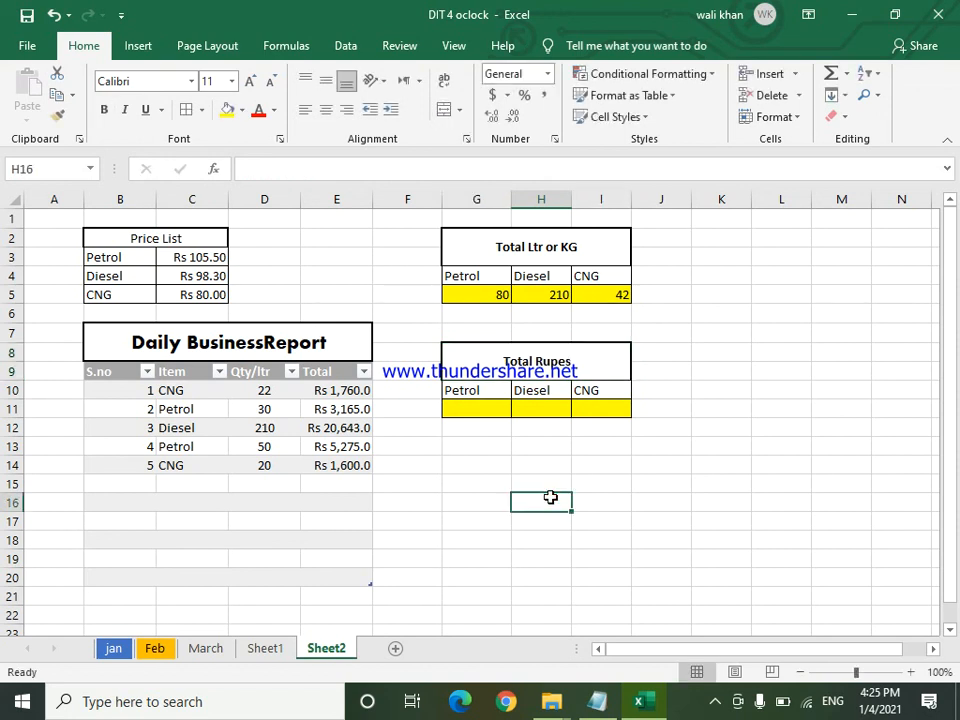
- Enter a SUMIF formula in G11 that totals the table's Total column for items matching "petrol"
click(493, 412)
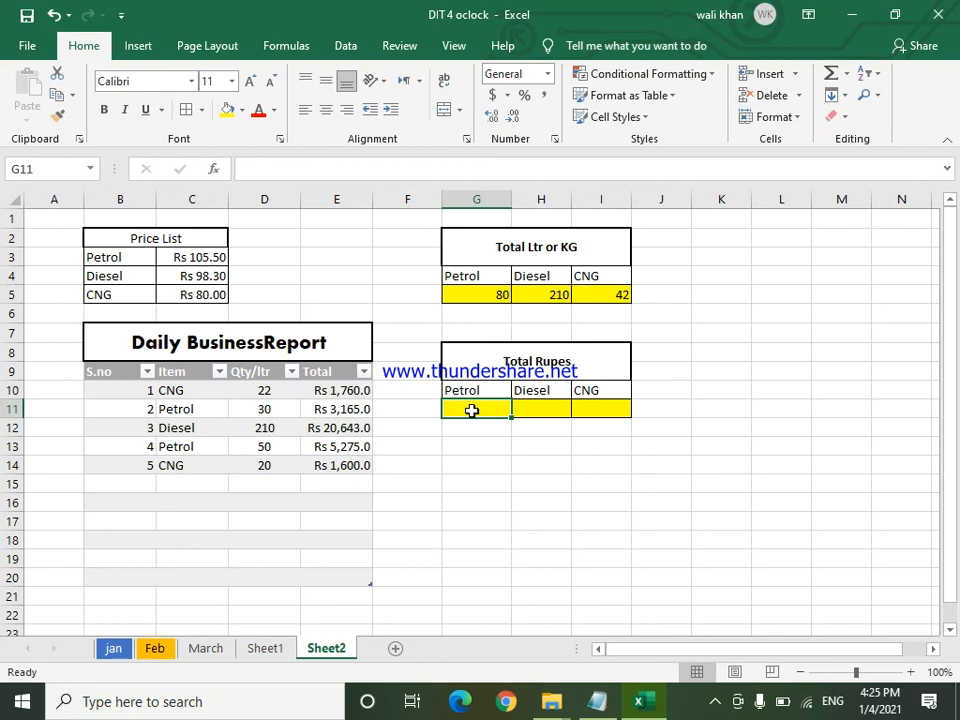
text(=)
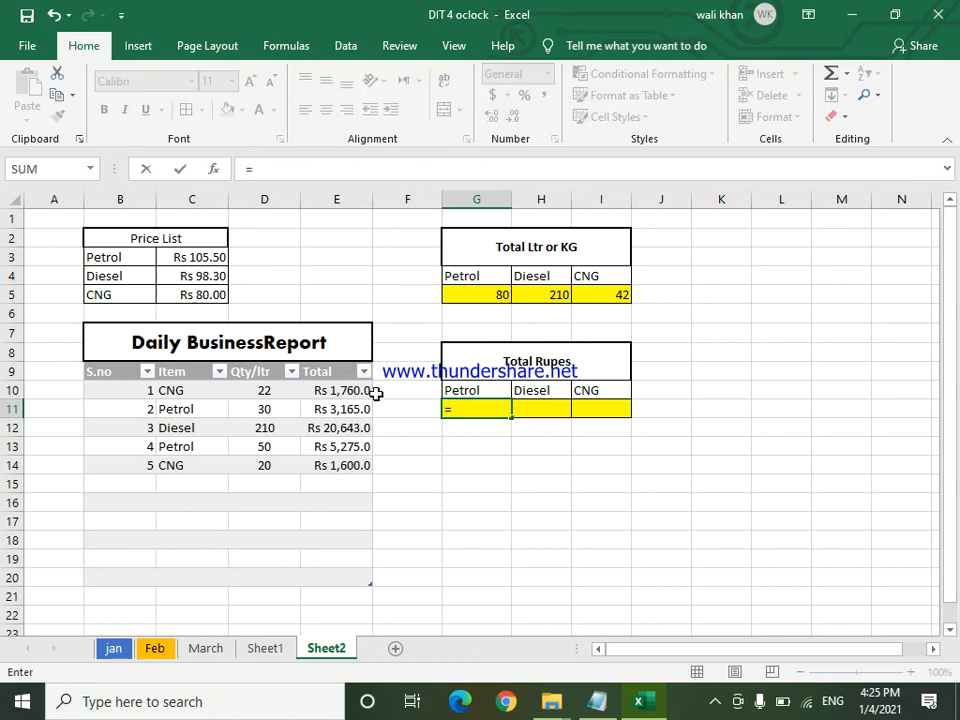
text(sumif)
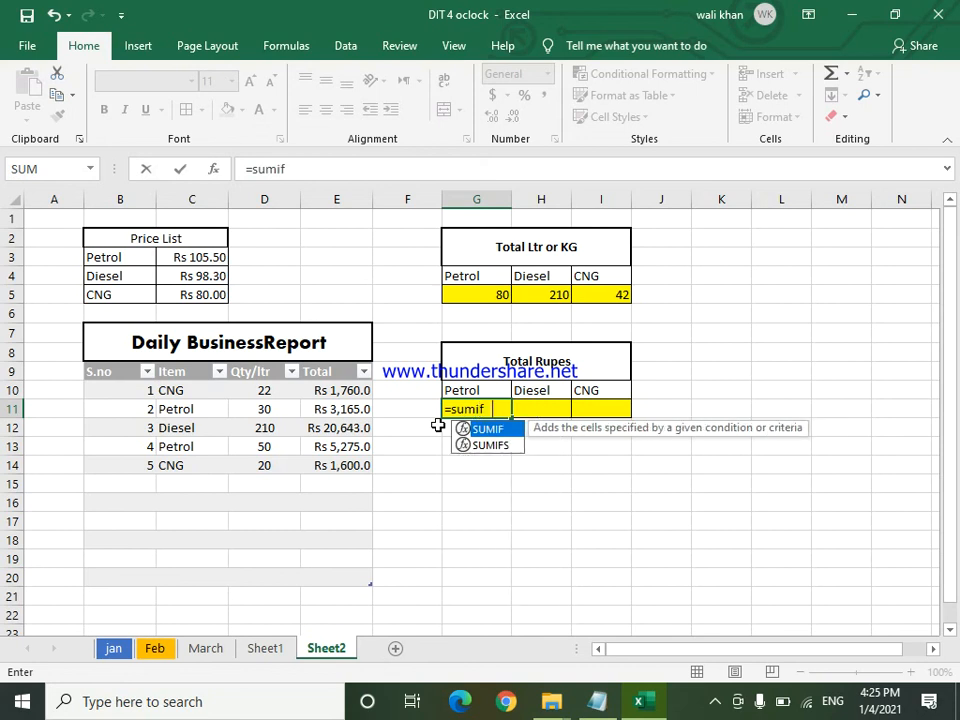
key(Tab)
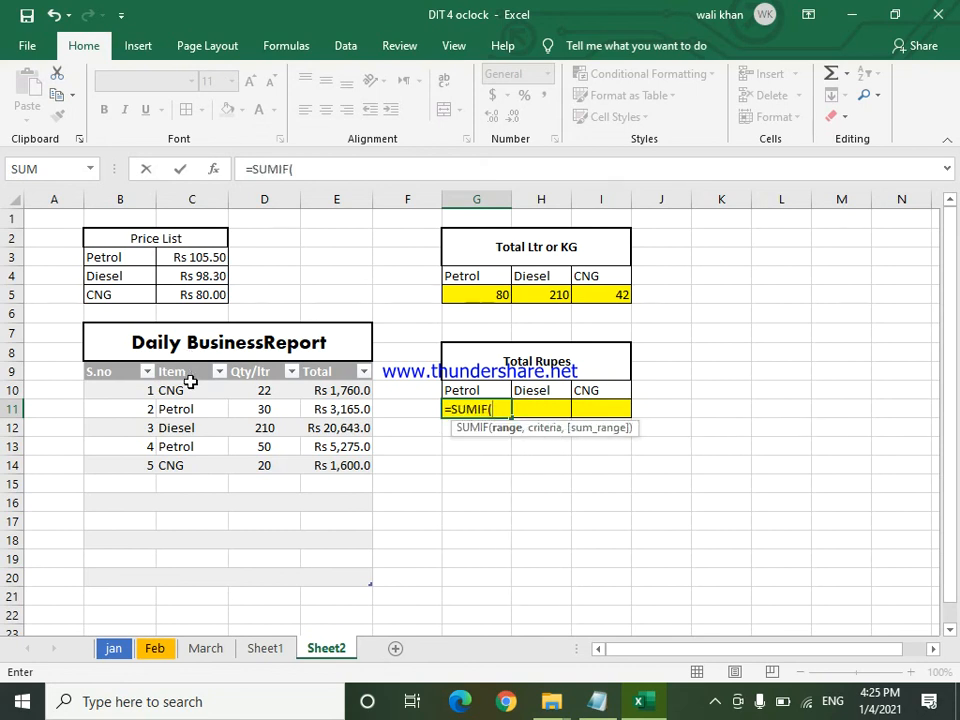
click(185, 362)
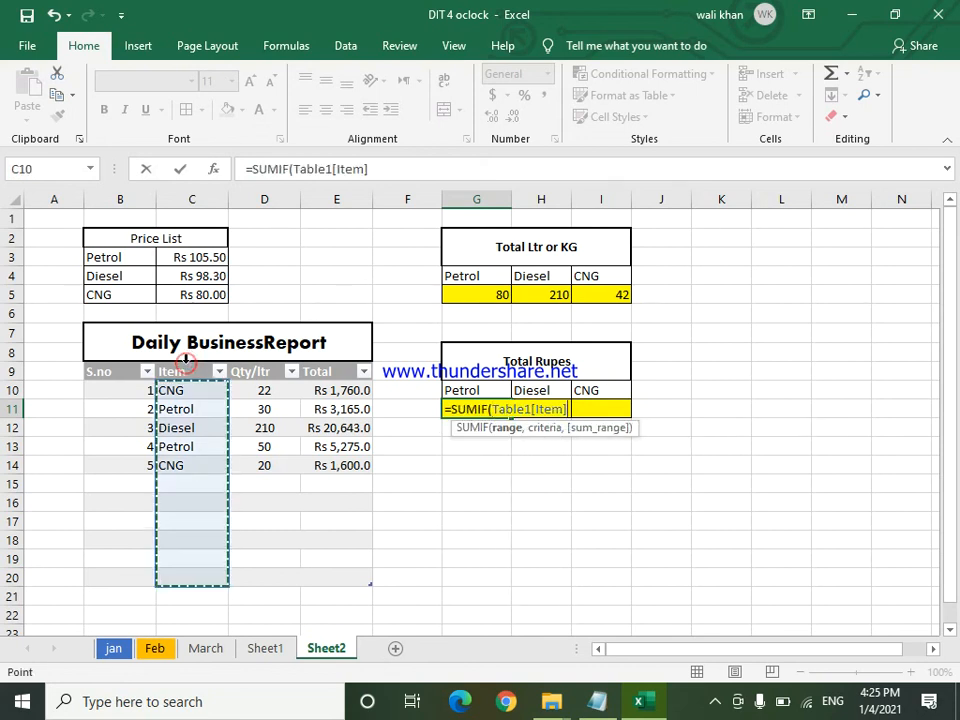
text(,P)
key(BackSpace)
text(")
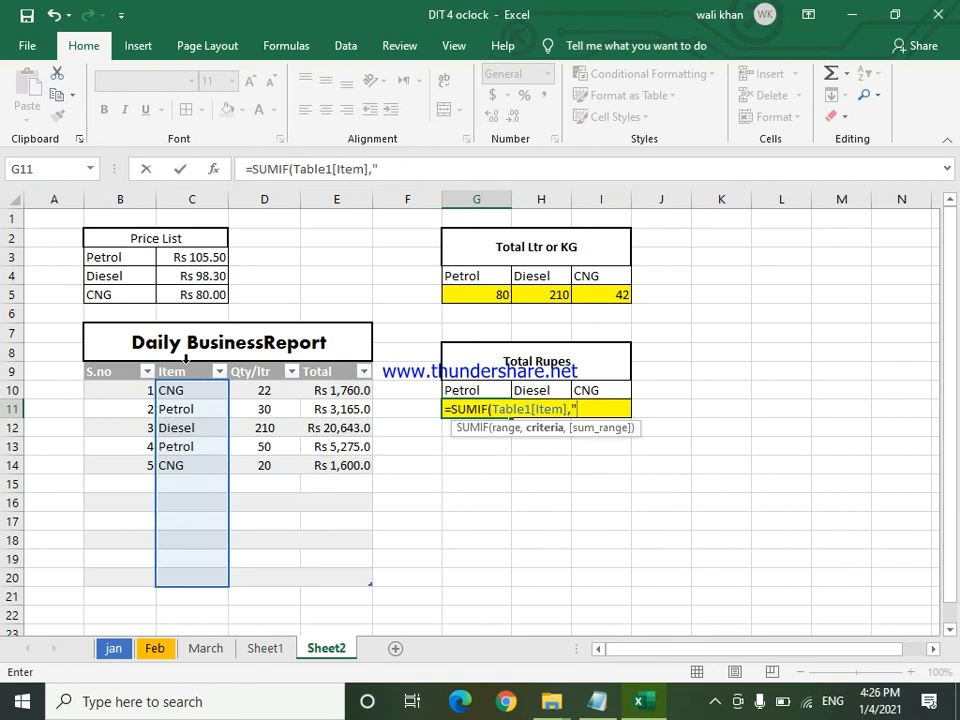
text(petrol",)
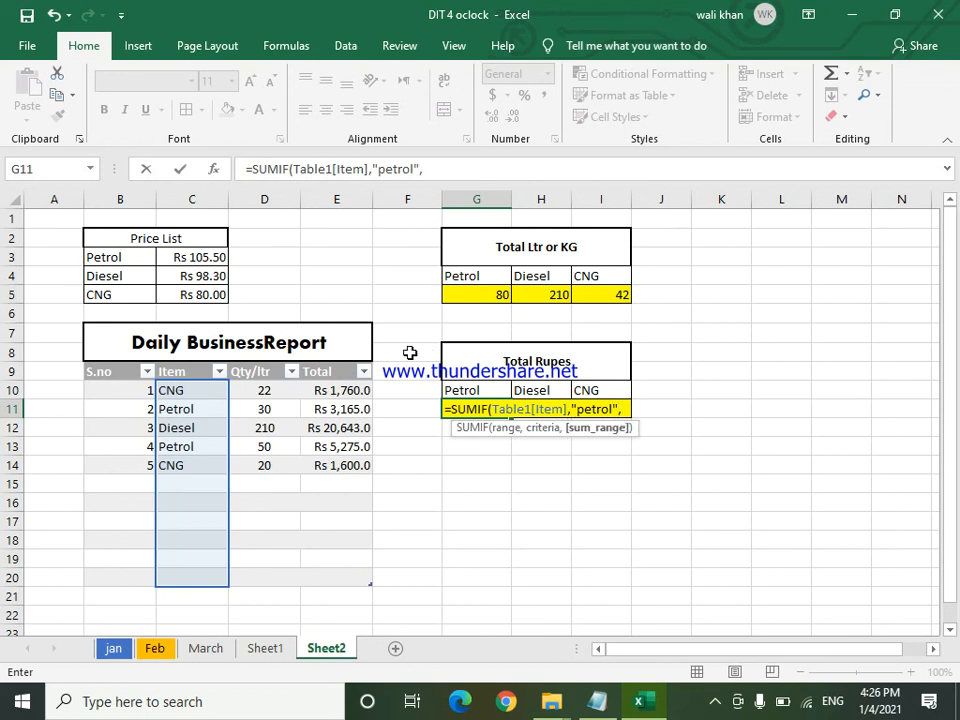
click(343, 362)
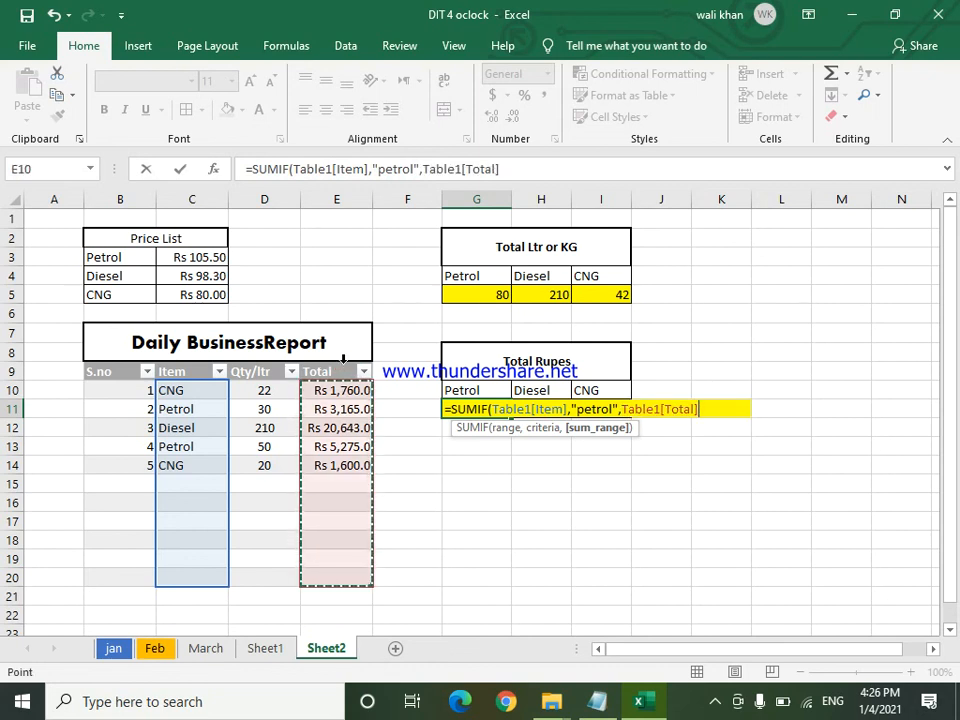
key(Return)
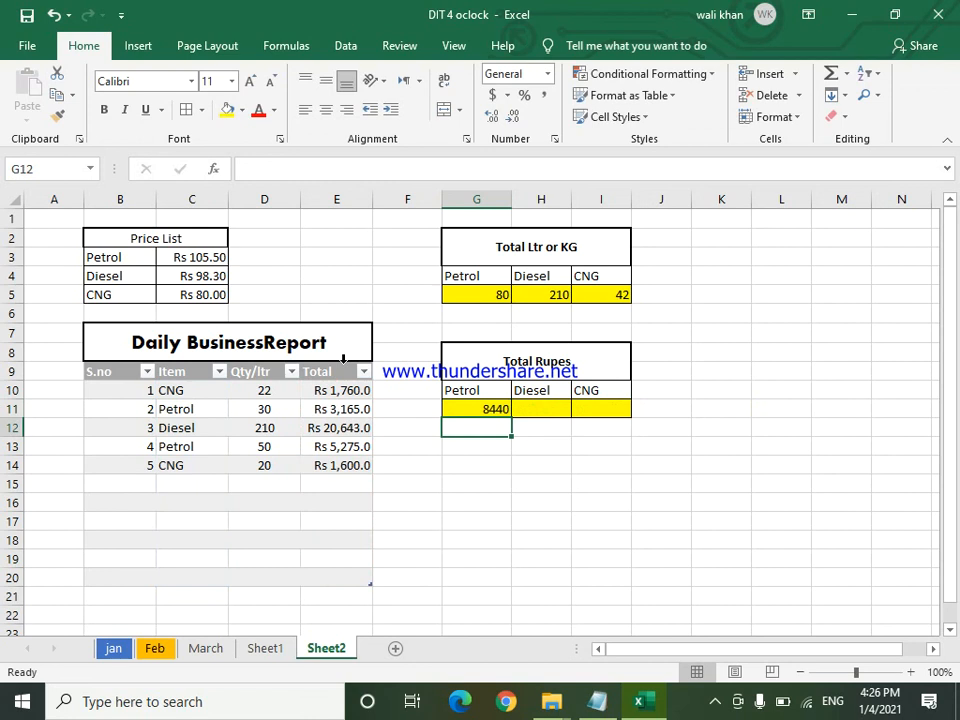
- Enter a SUMIF formula in H11 that totals the table's Total column for items matching "Diesel"
click(556, 412)
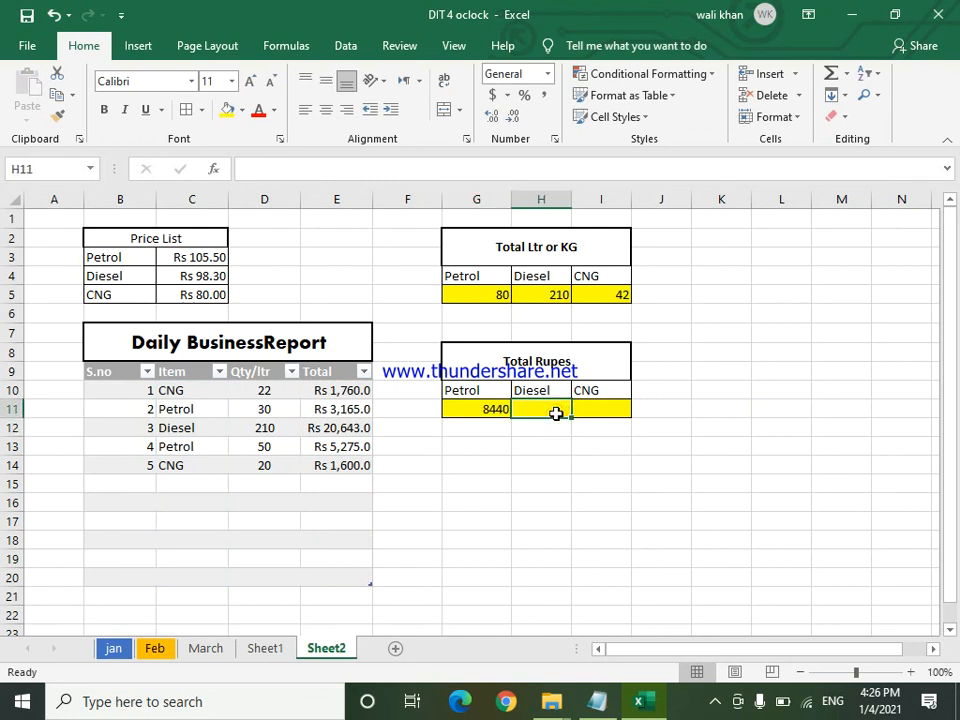
text(+)
key(BackSpace)
text(=sumi)
key(Tab)
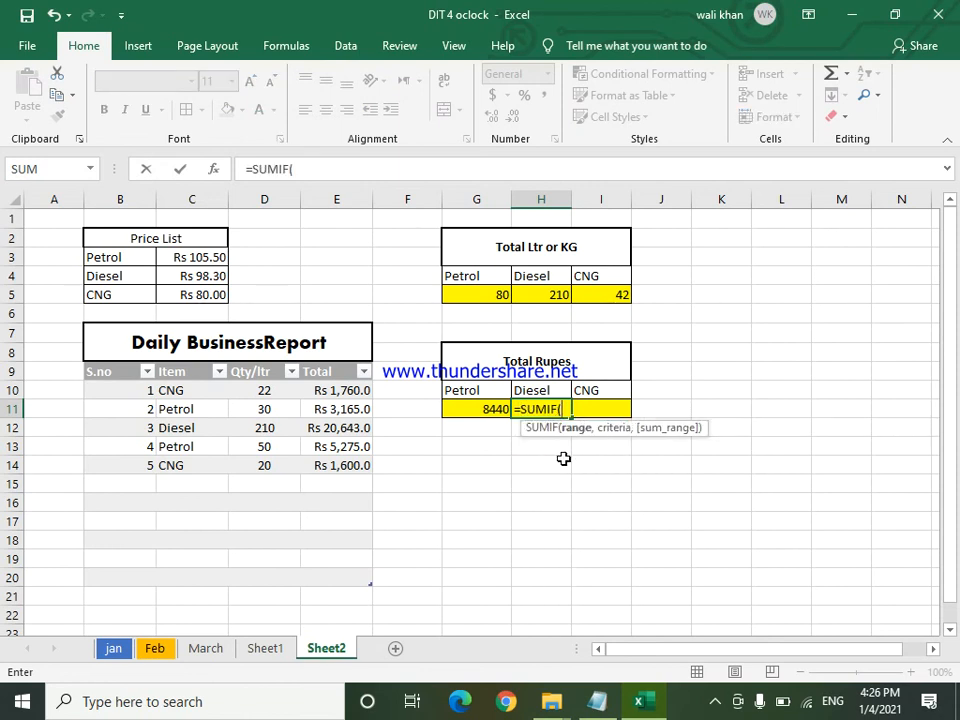
click(179, 363)
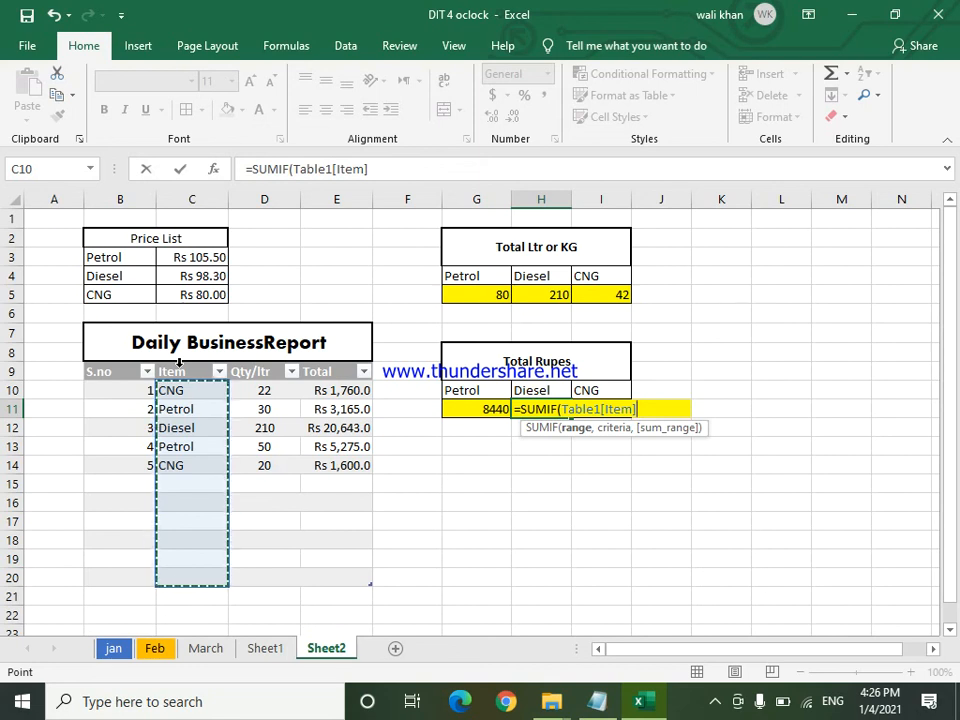
text(,)
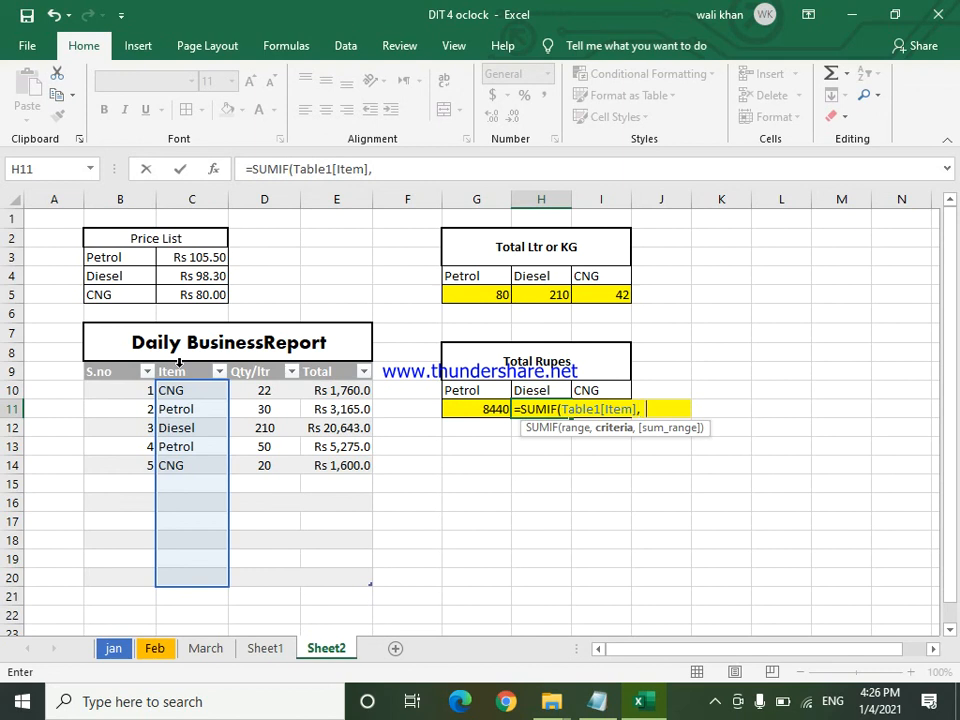
text( Diesel)
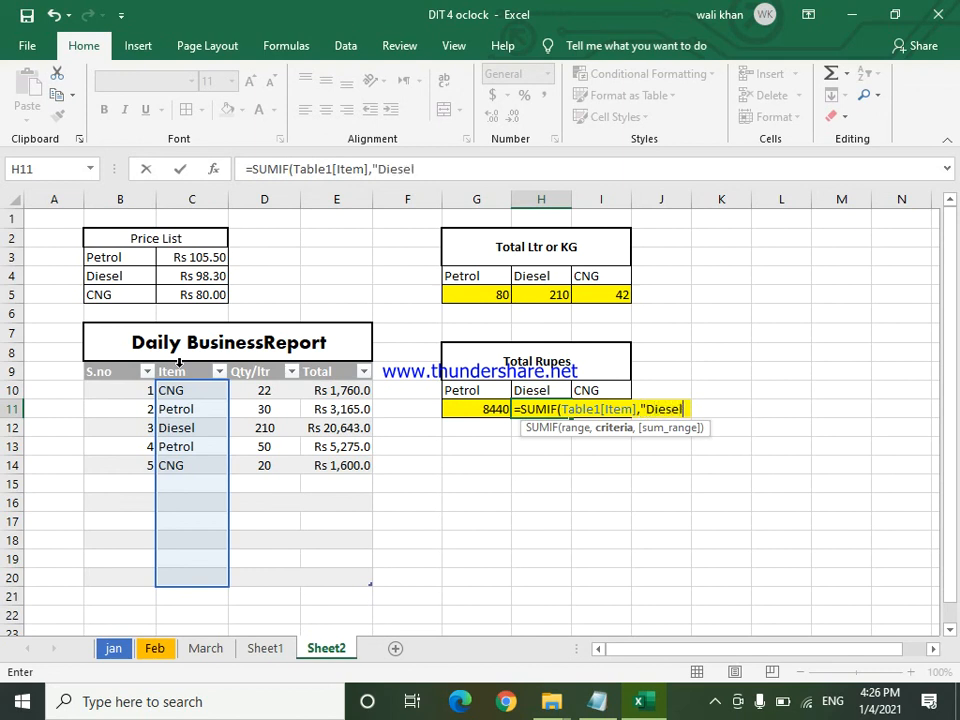
text(",)
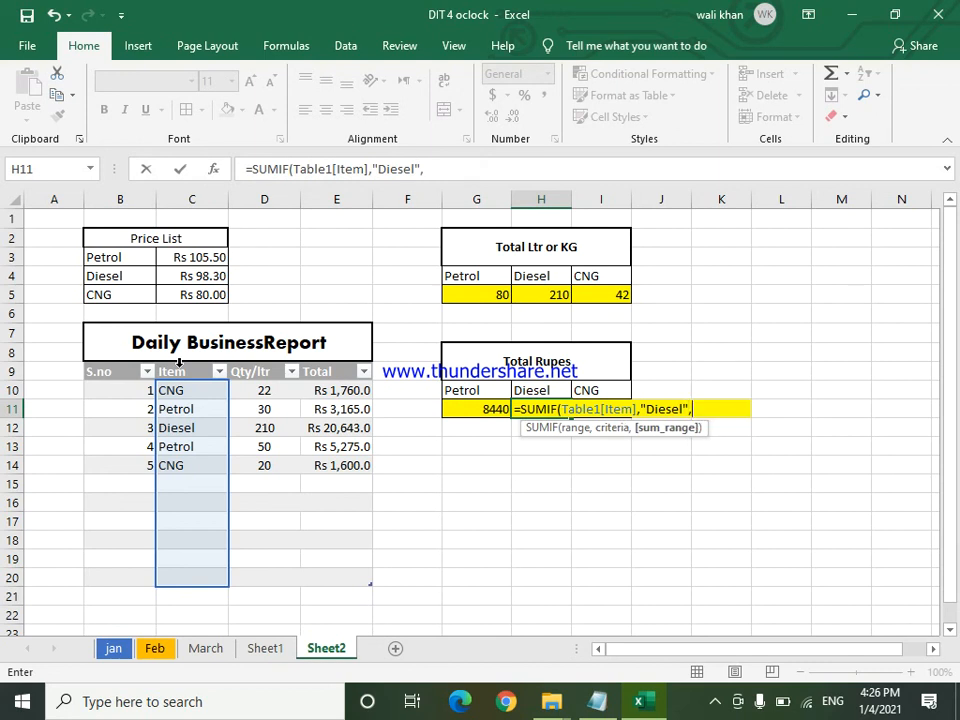
click(341, 366)
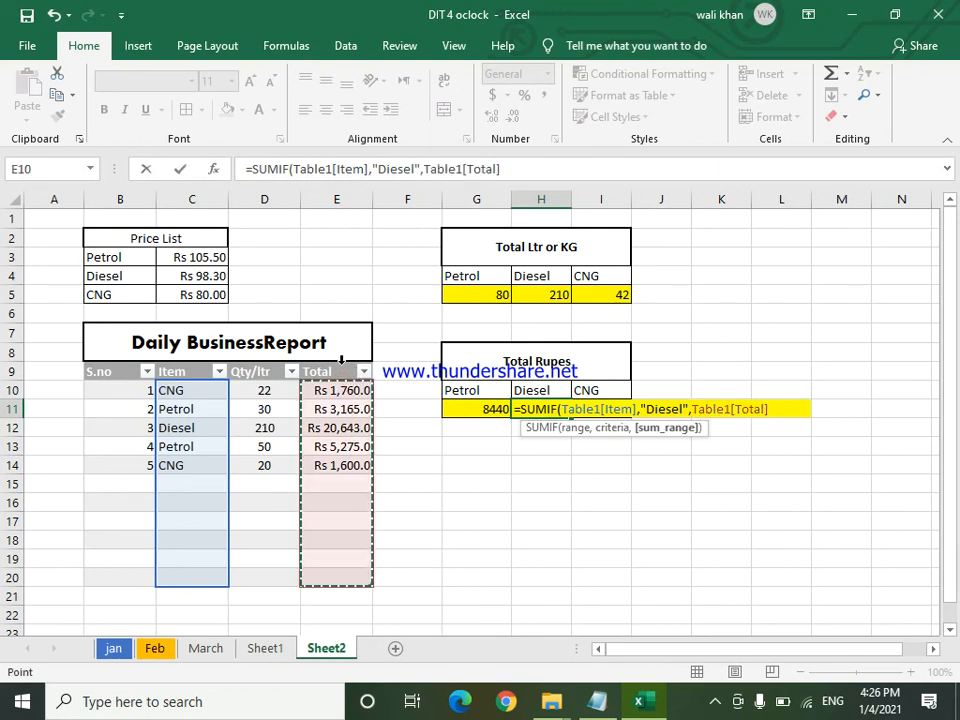
key(Return)
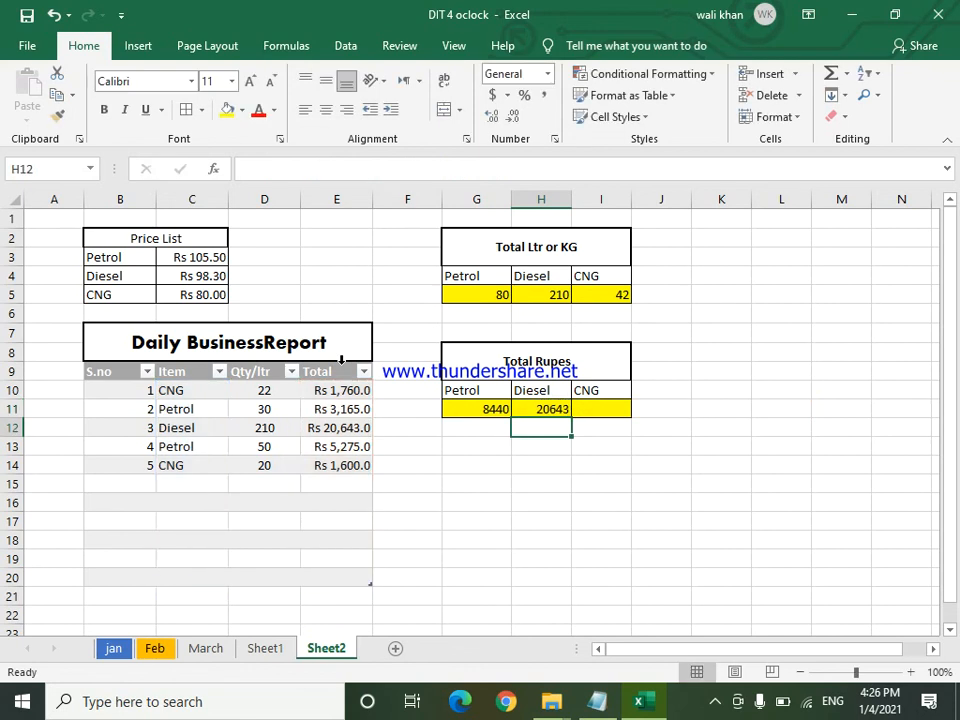
- Enter a SUMIF formula in I11 that totals the table's Total column for items matching "CNG"
click(608, 405)
text(=sumif)
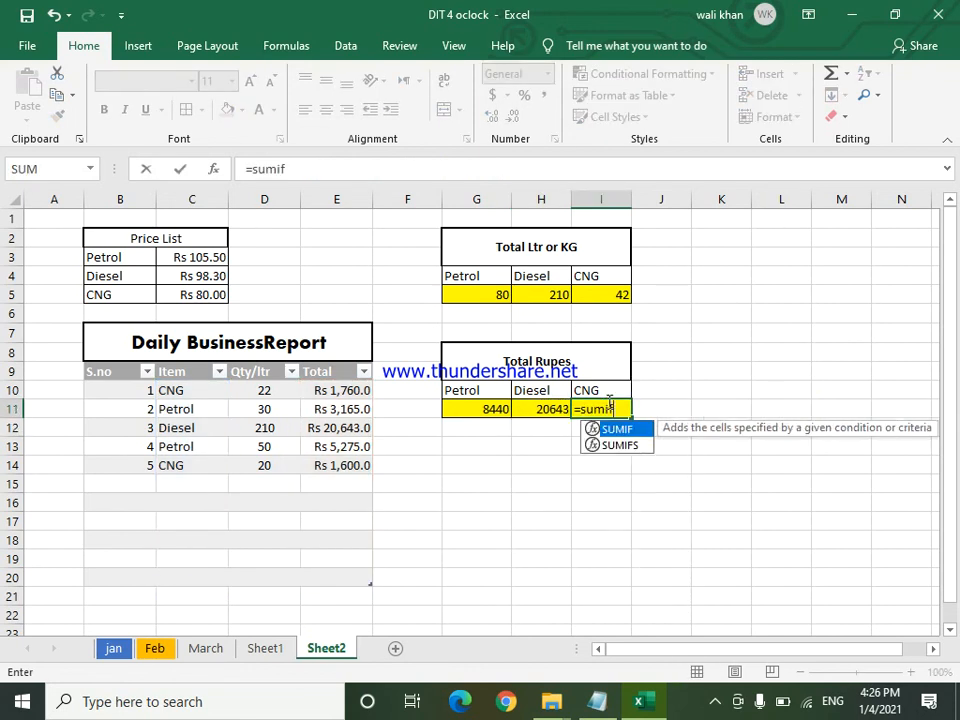
key(Tab)
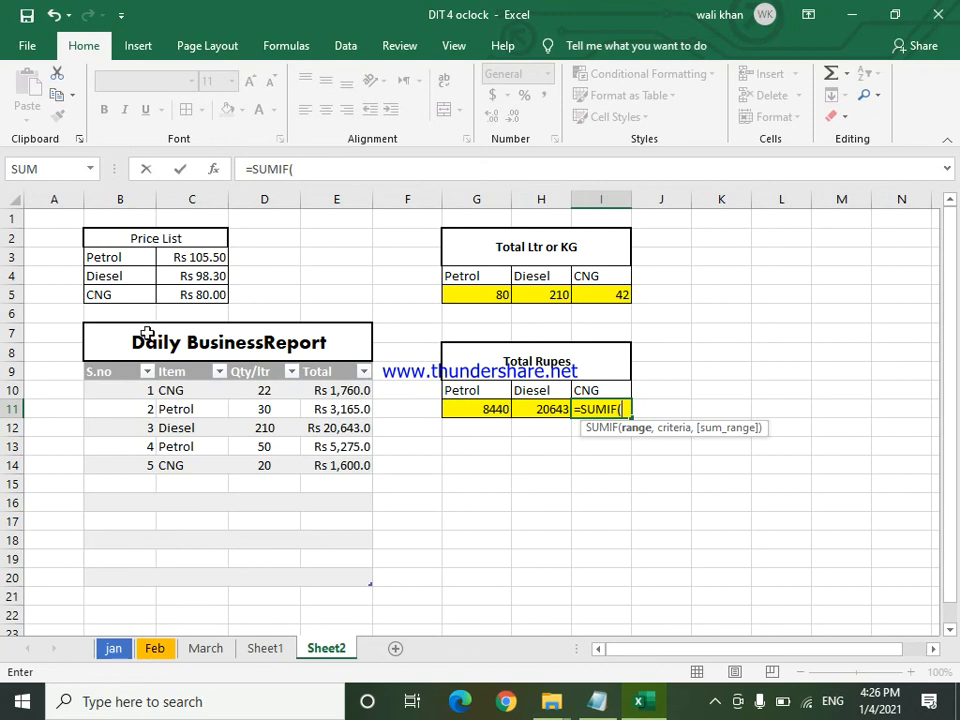
click(173, 364)
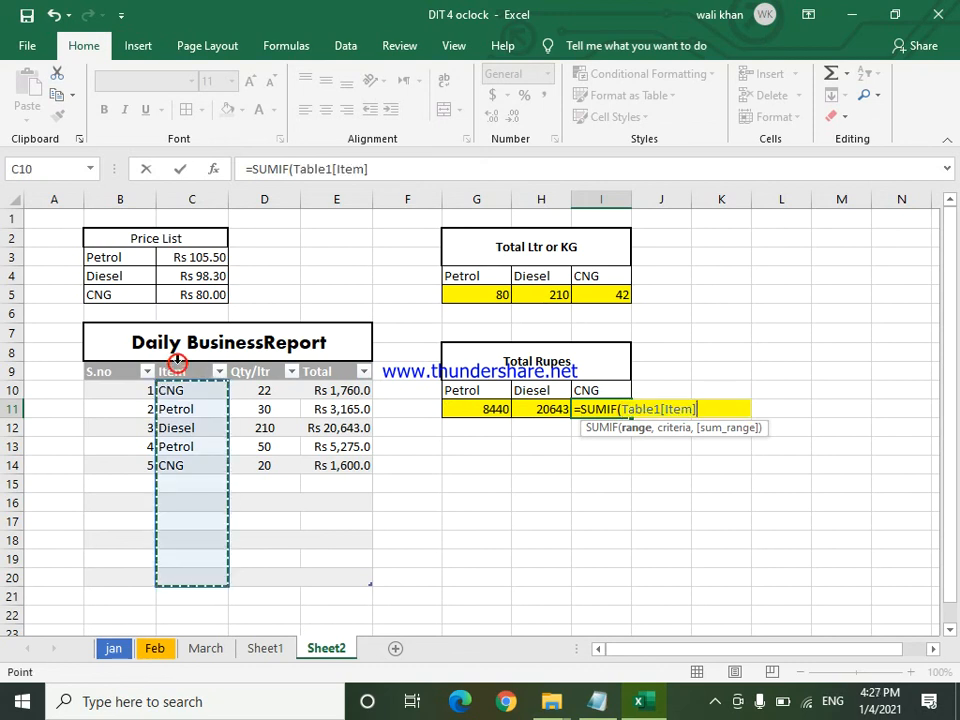
text(,)
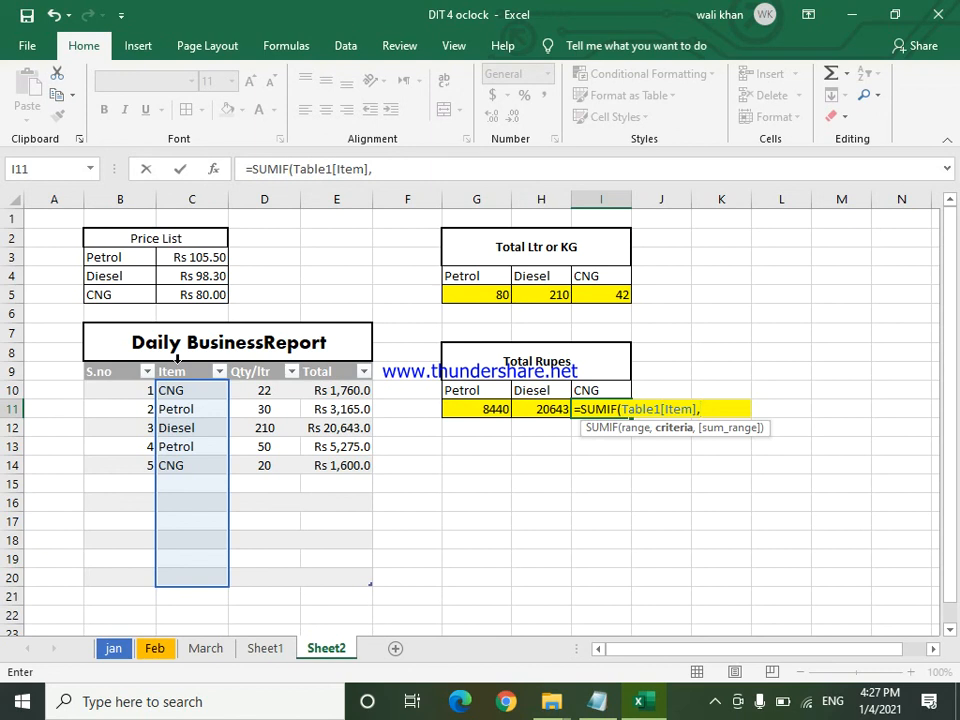
text("CNG )
text(,)
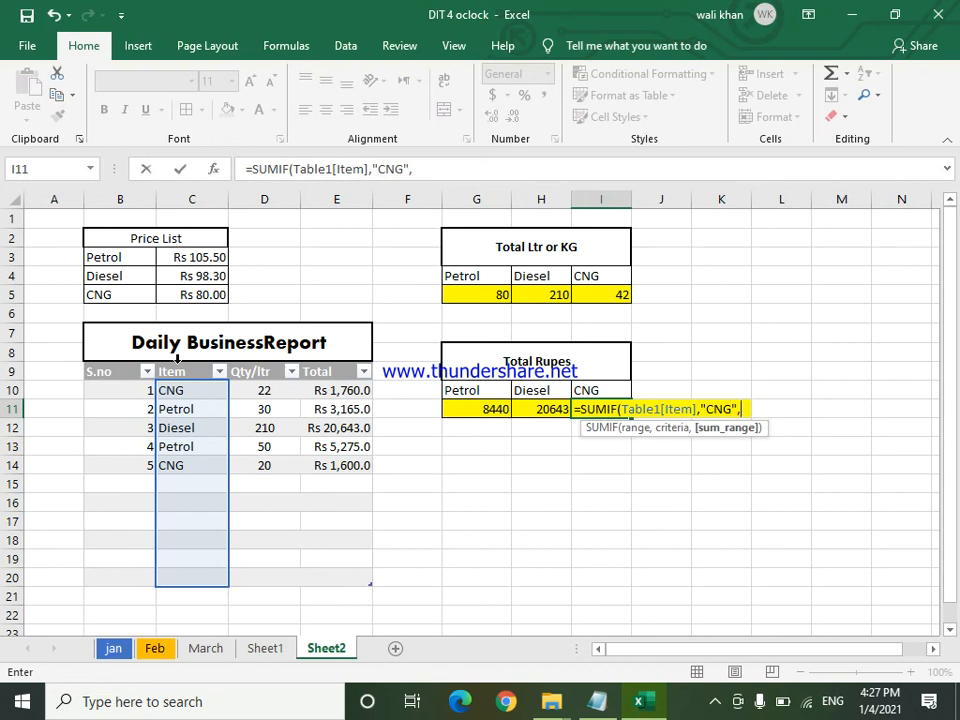
click(325, 366)
key(Return)
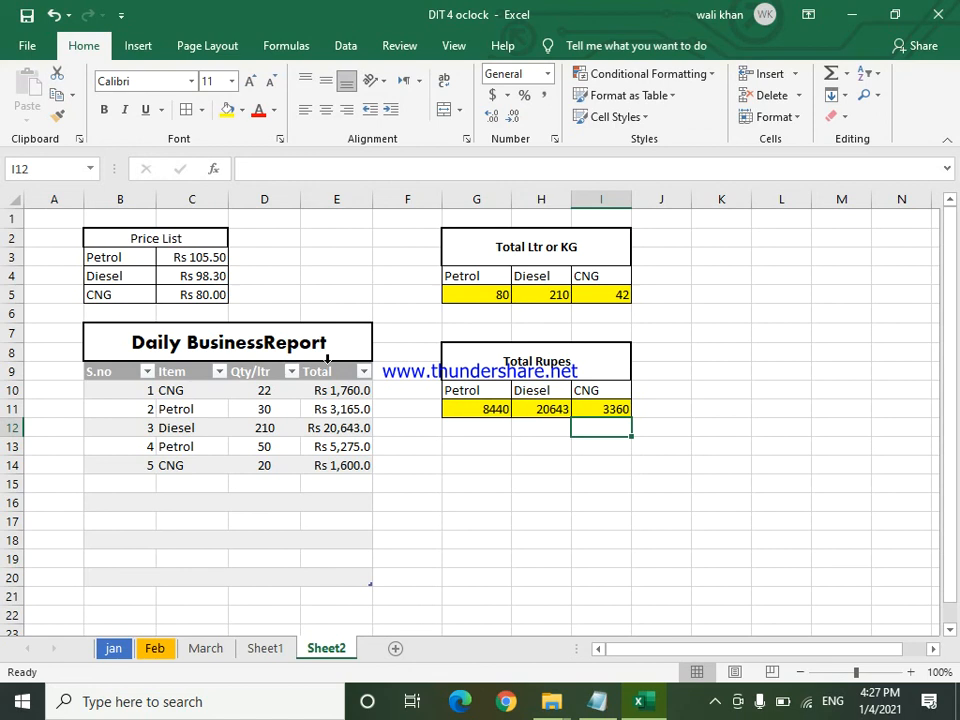
- Copy the Total Rupes block G8:I11 to G14
mouse_move(452, 356)
mouse_down()
mouse_move(595, 408)
mouse_move(605, 403)
mouse_up()
key(ctrl+c)
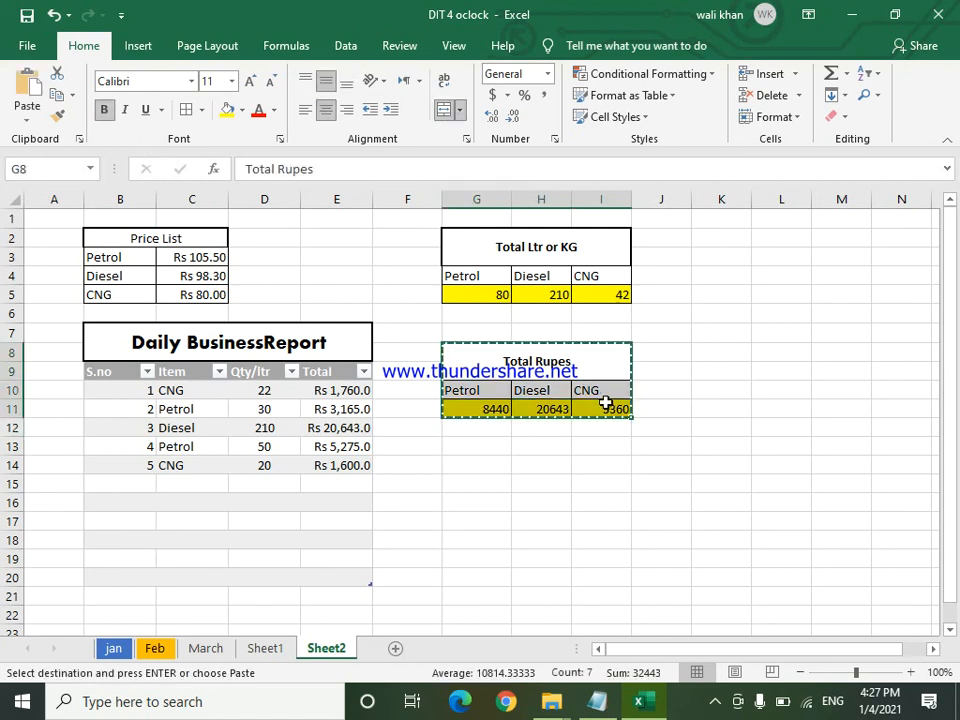
click(460, 466)
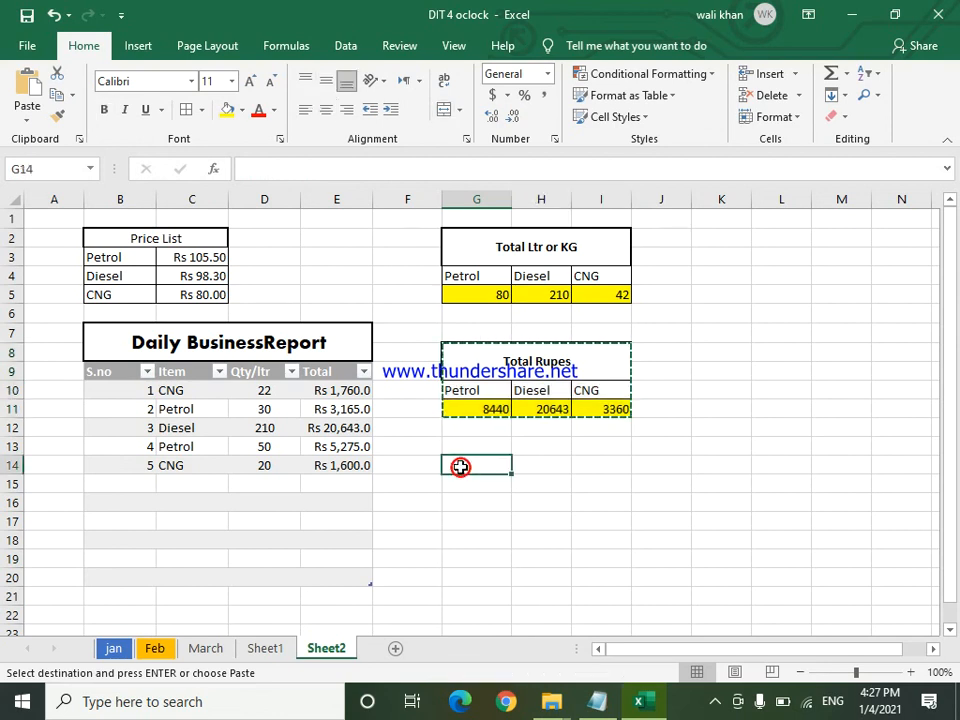
key(ctrl+v)
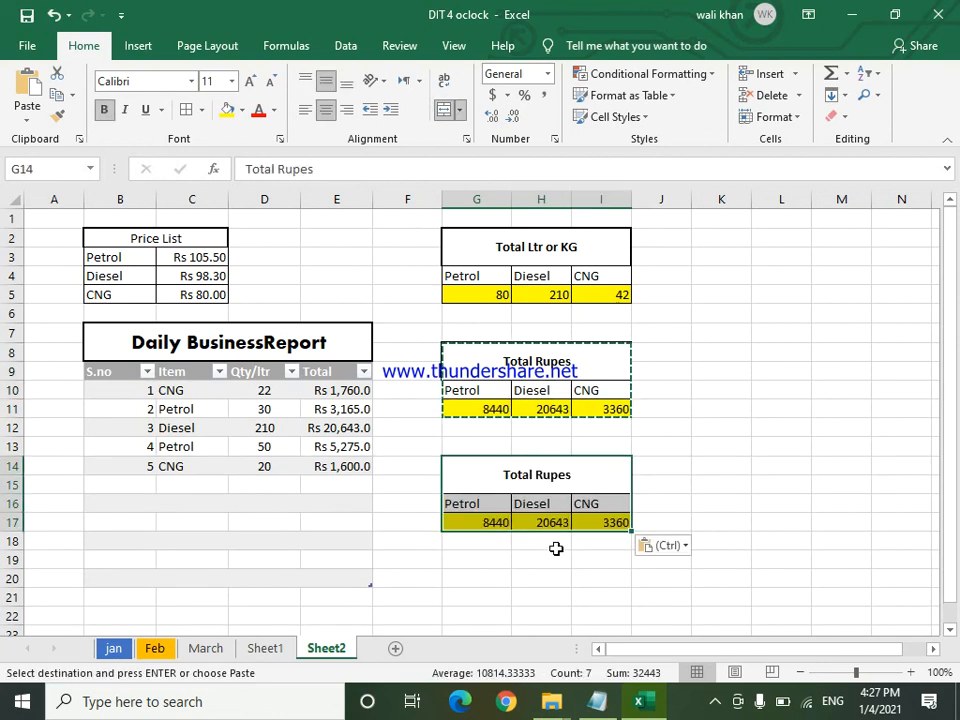
key(Escape)
click(479, 581)
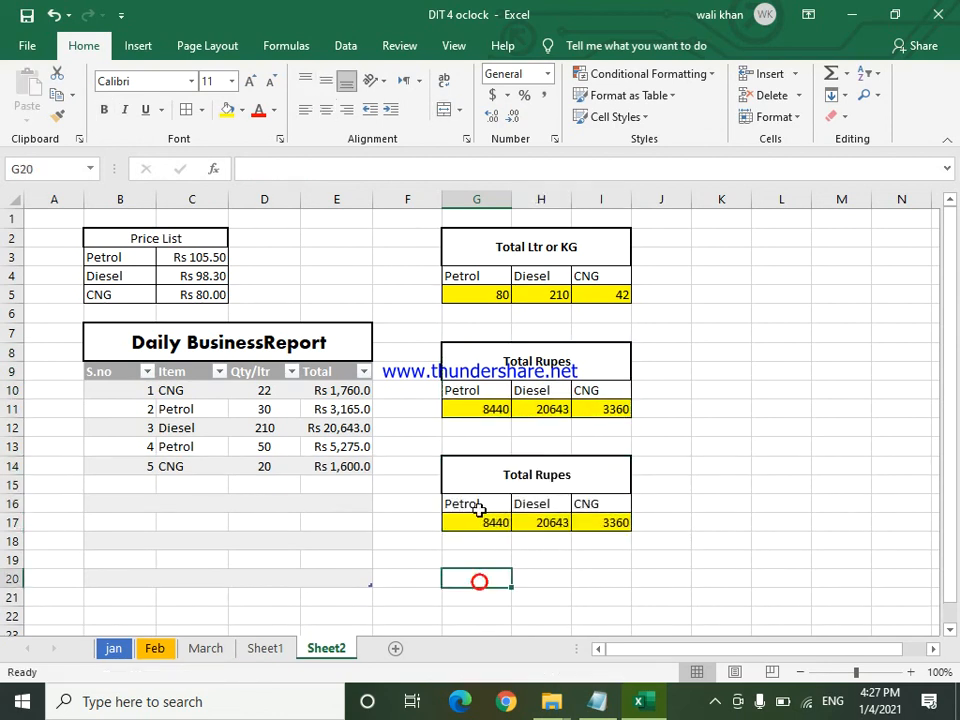
- Change the title of the copied block in G14 to "Total Income"
click(553, 476)
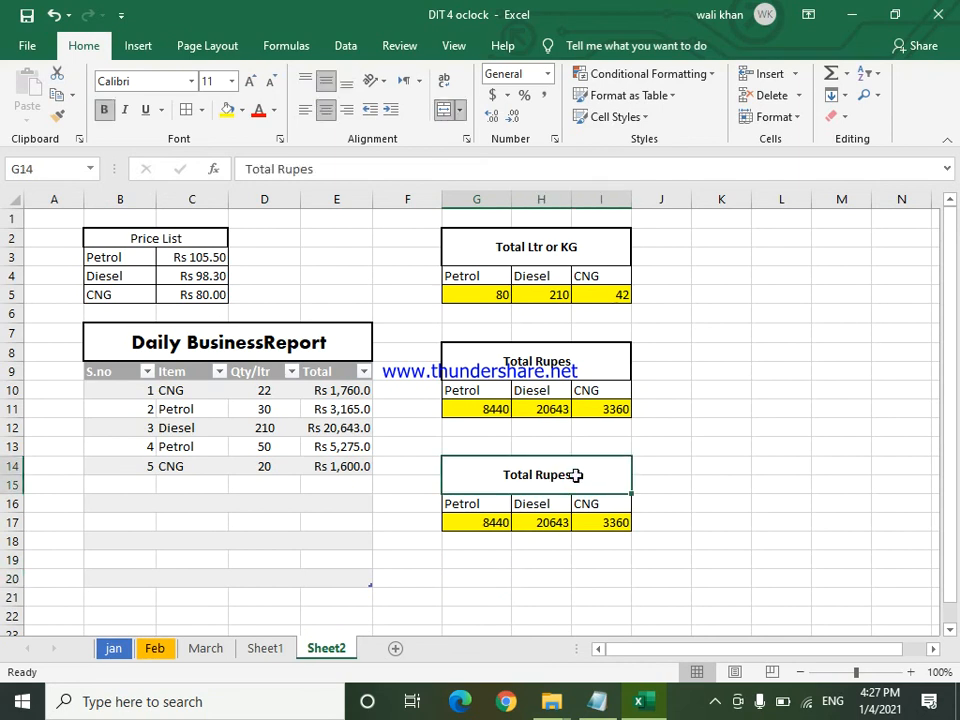
double_click(576, 476)
key(BackSpace)
key(BackSpace)
key(BackSpace)
key(BackSpace)
key(BackSpace)
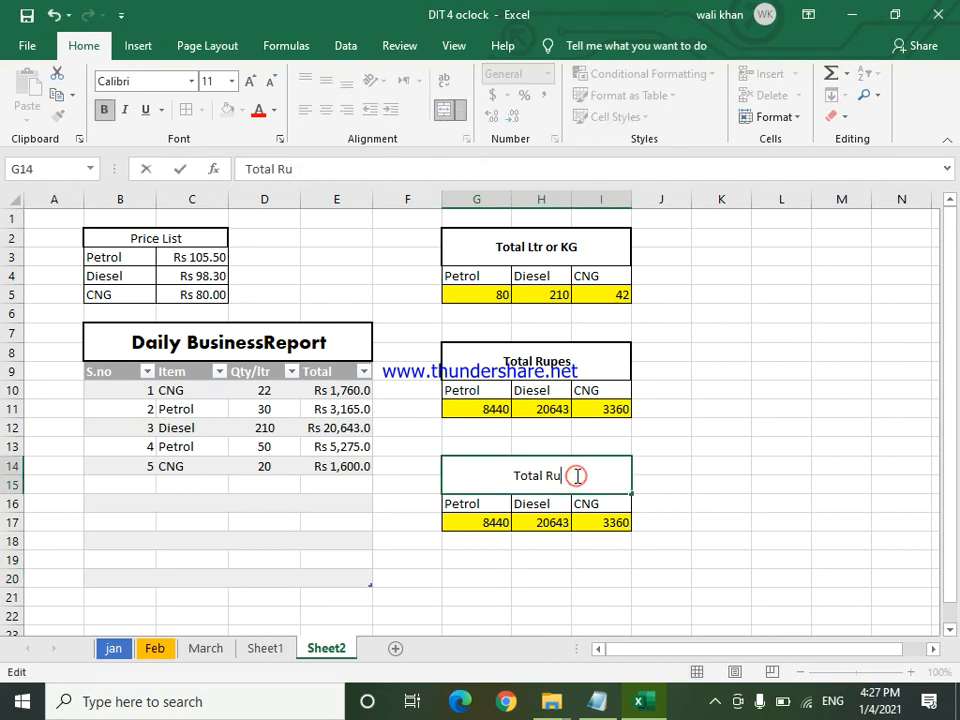
text(Income)
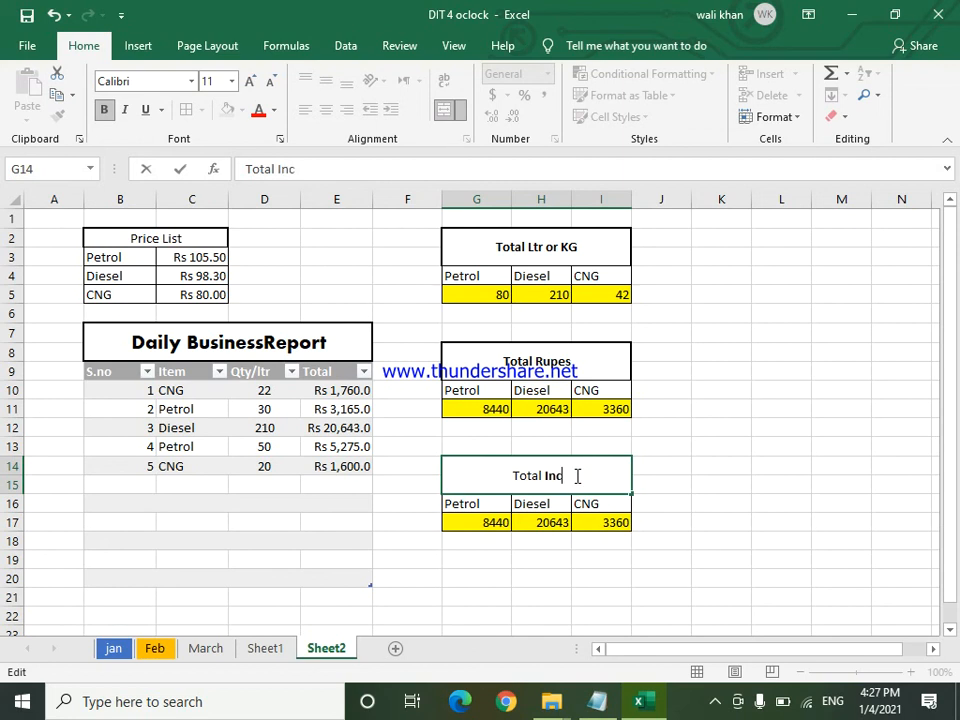
click(549, 595)
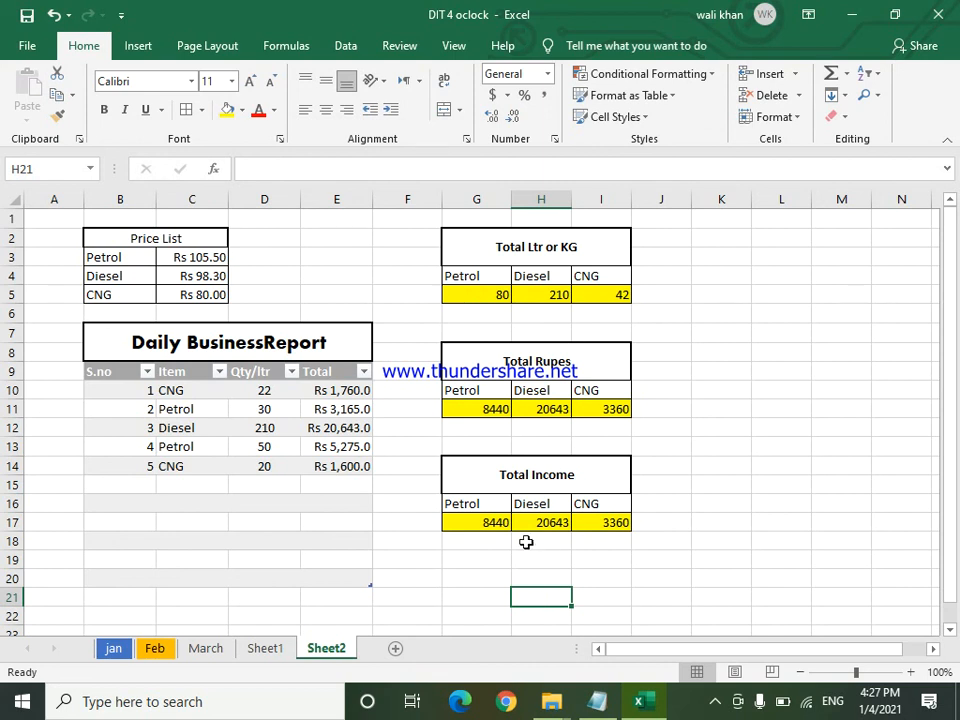
- Clear the copied formulas from the Total Income result cells G17:I17
click(475, 521)
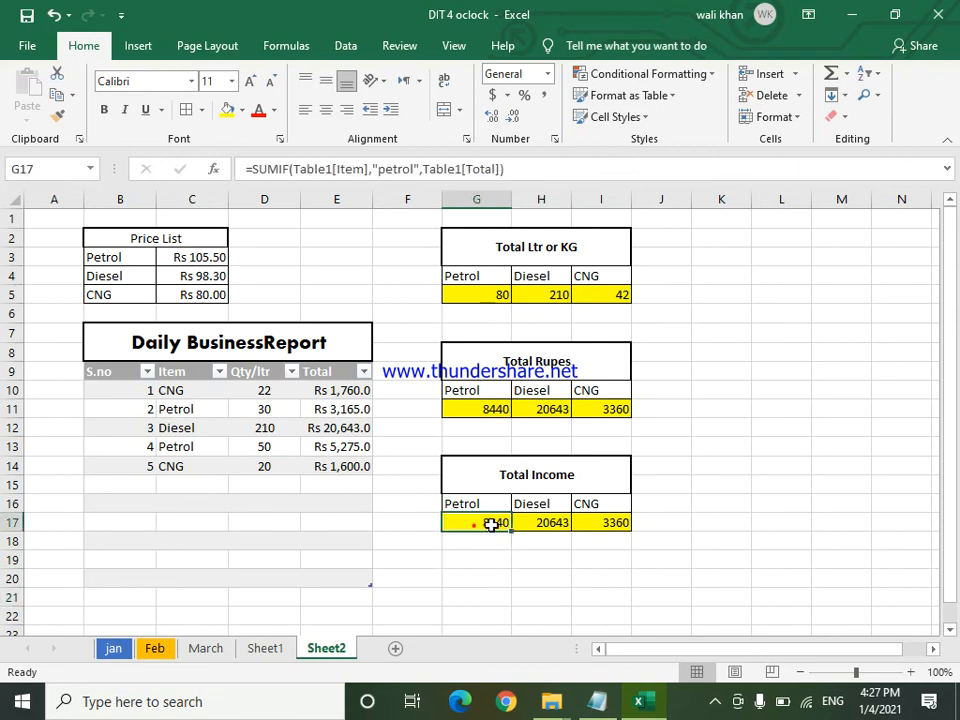
drag(474, 523, 617, 523)
key(Delete)
click(591, 578)
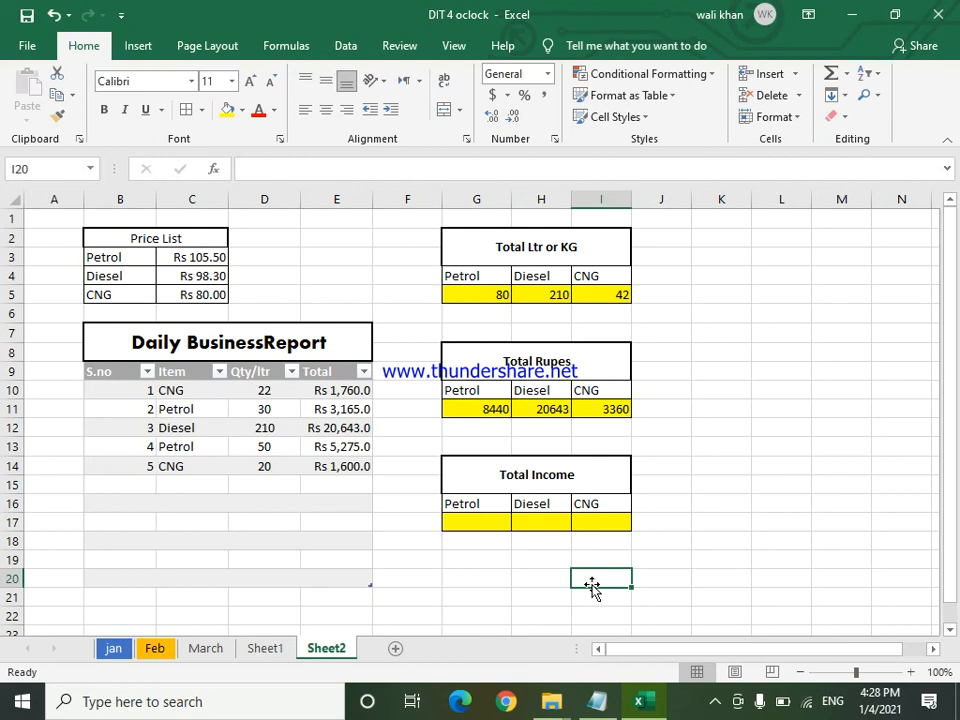
- Copy the three summary blocks in G2:I17 to K2
click(756, 240)
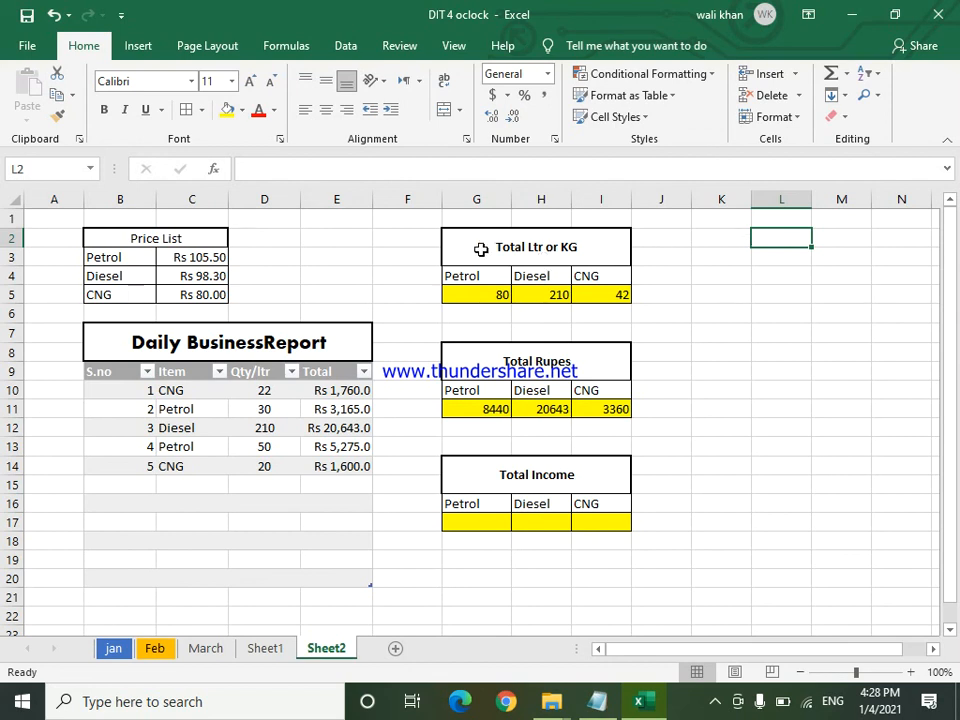
drag(476, 243, 571, 517)
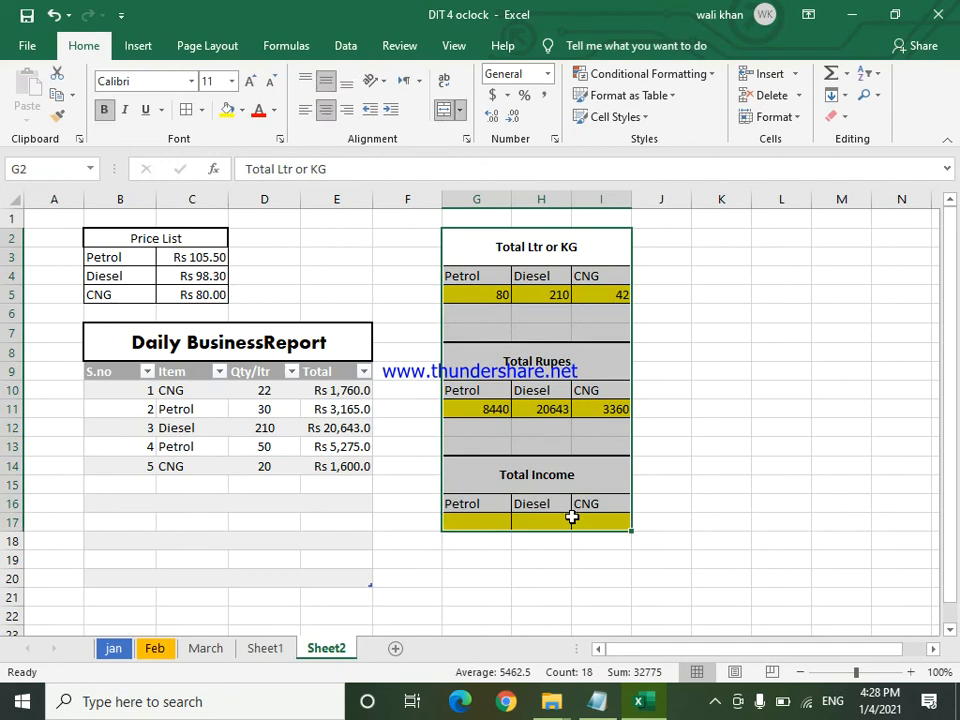
key(ctrl+c)
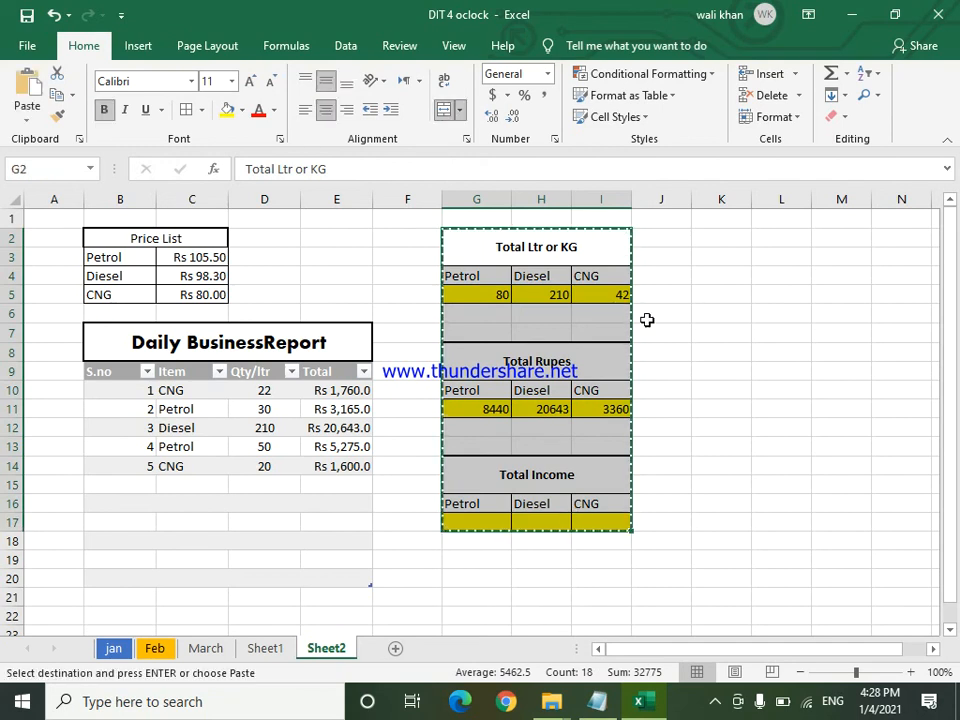
click(728, 236)
key(ctrl+v)
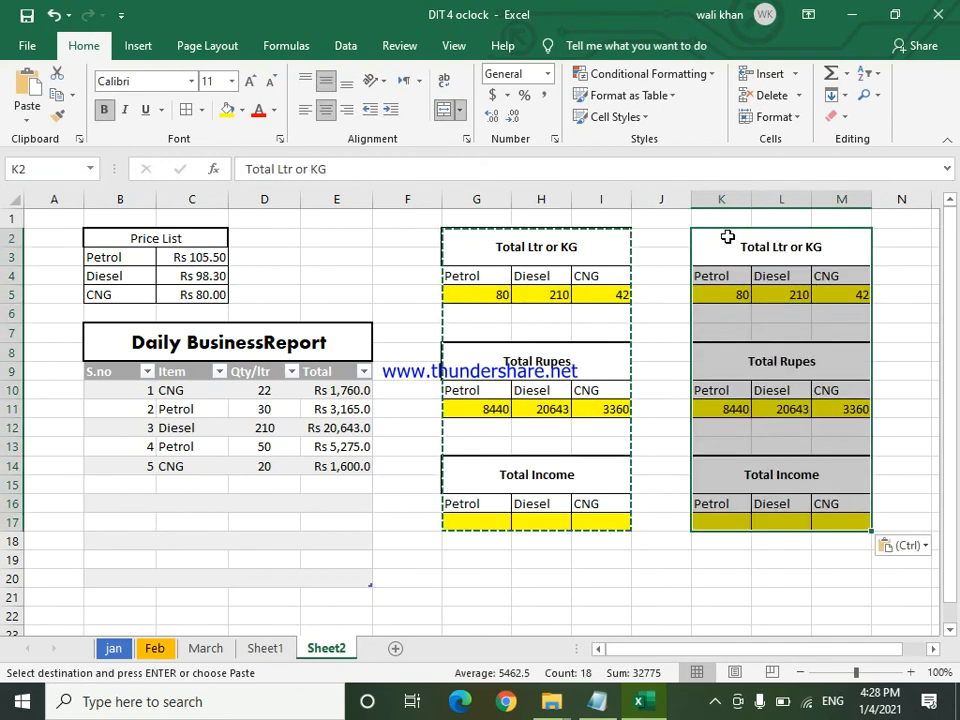
key(Escape)
click(686, 536)
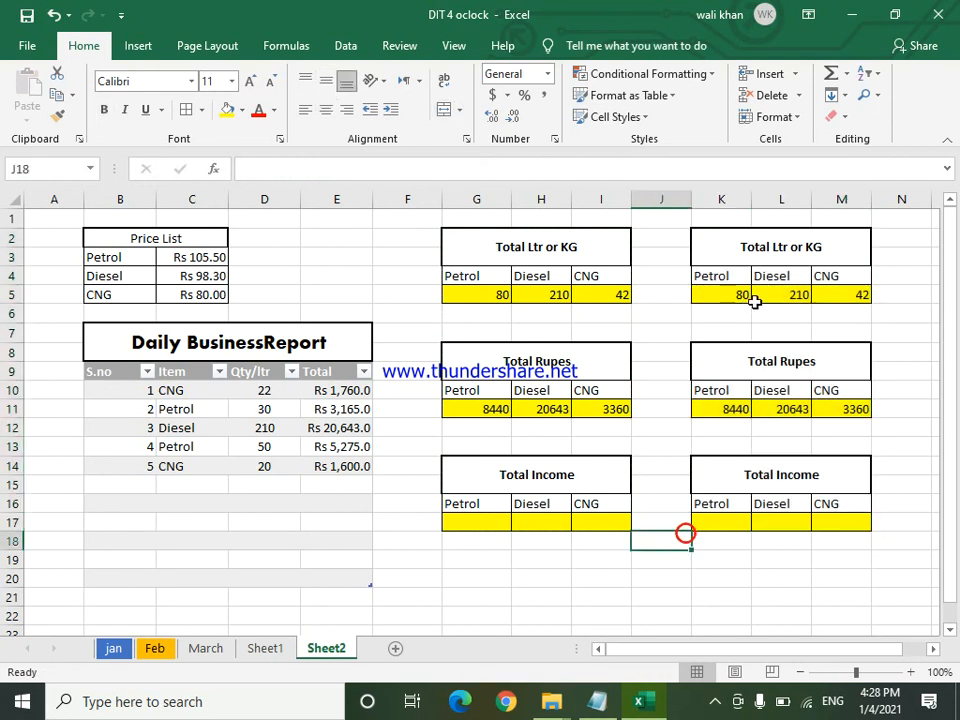
- Change the title of the copied block in K2 to "Total Stock Ltr or KG"
click(845, 252)
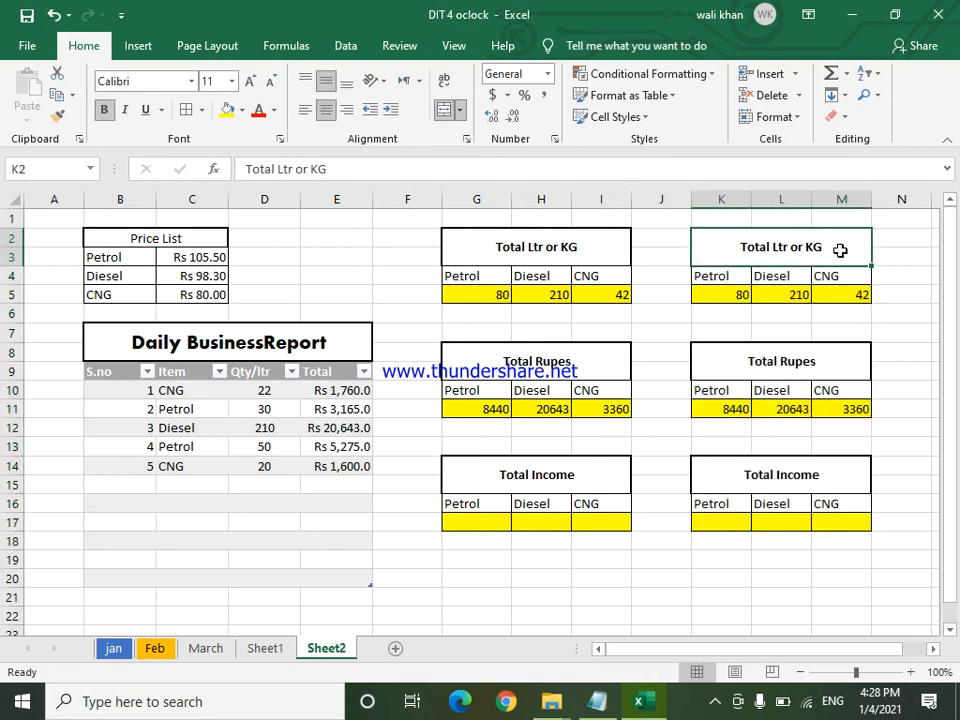
double_click(840, 251)
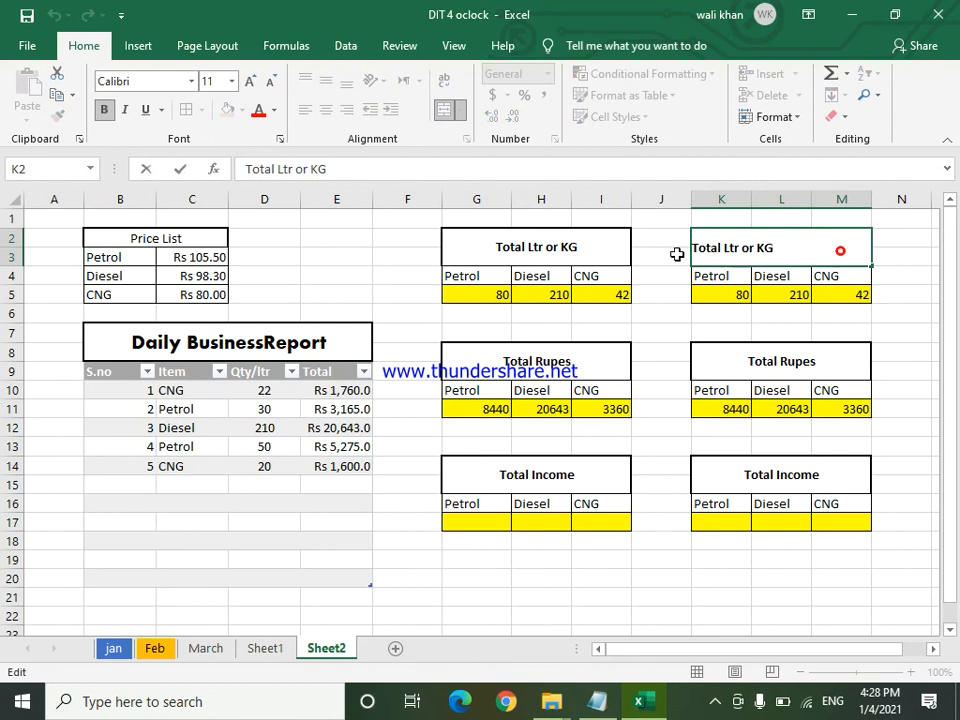
click(723, 249)
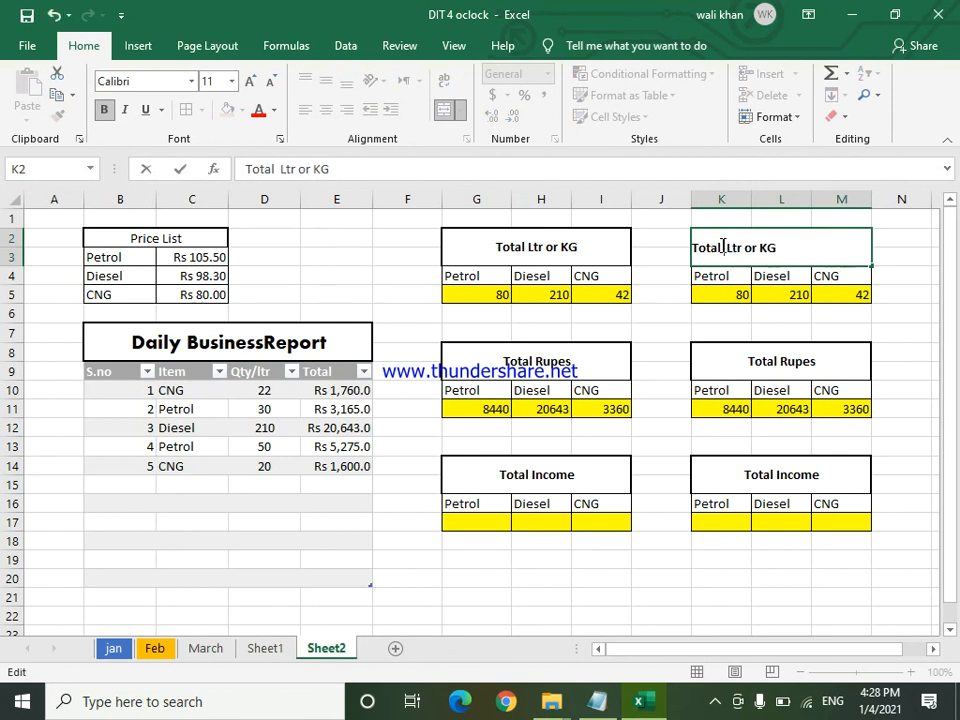
text(Stock)
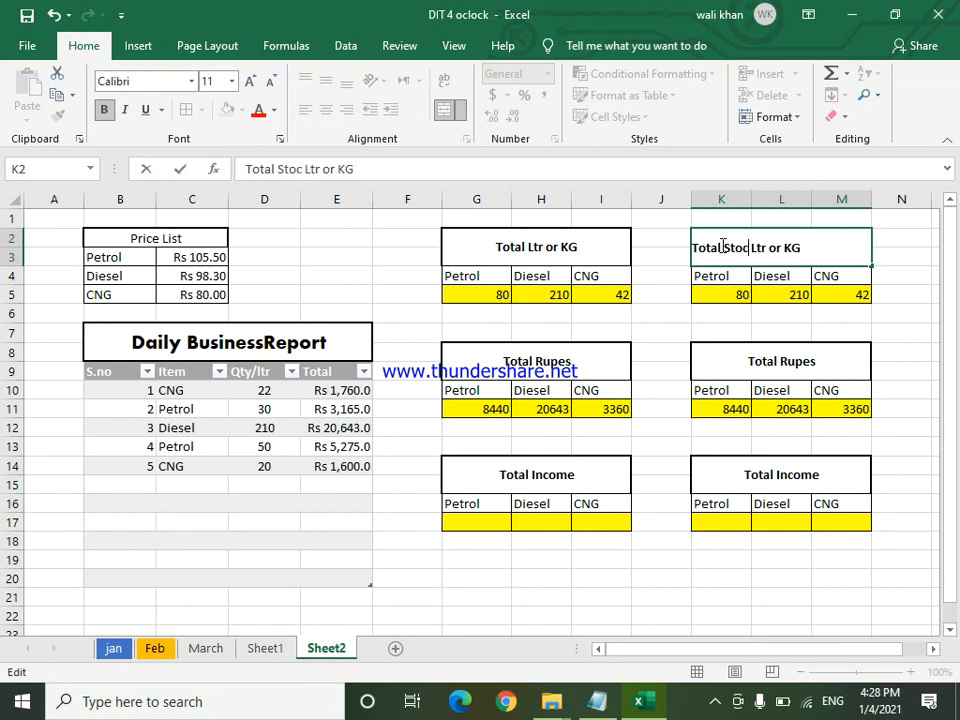
click(741, 336)
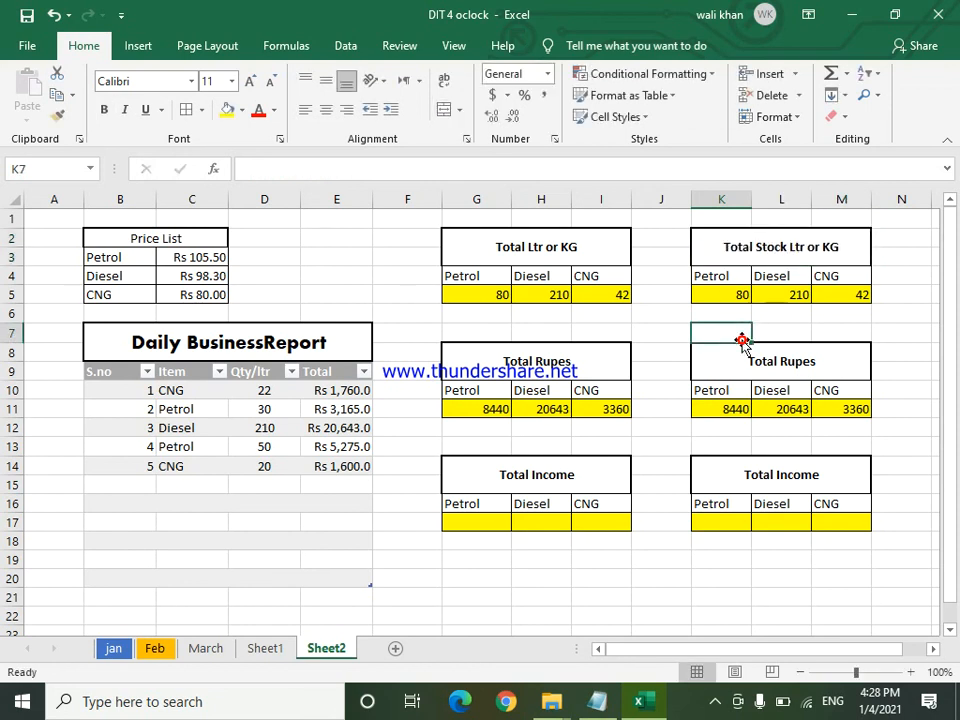
- Clear the copied formulas from the Total Stock cells K5:M5
drag(741, 302, 848, 306)
key(Delete)
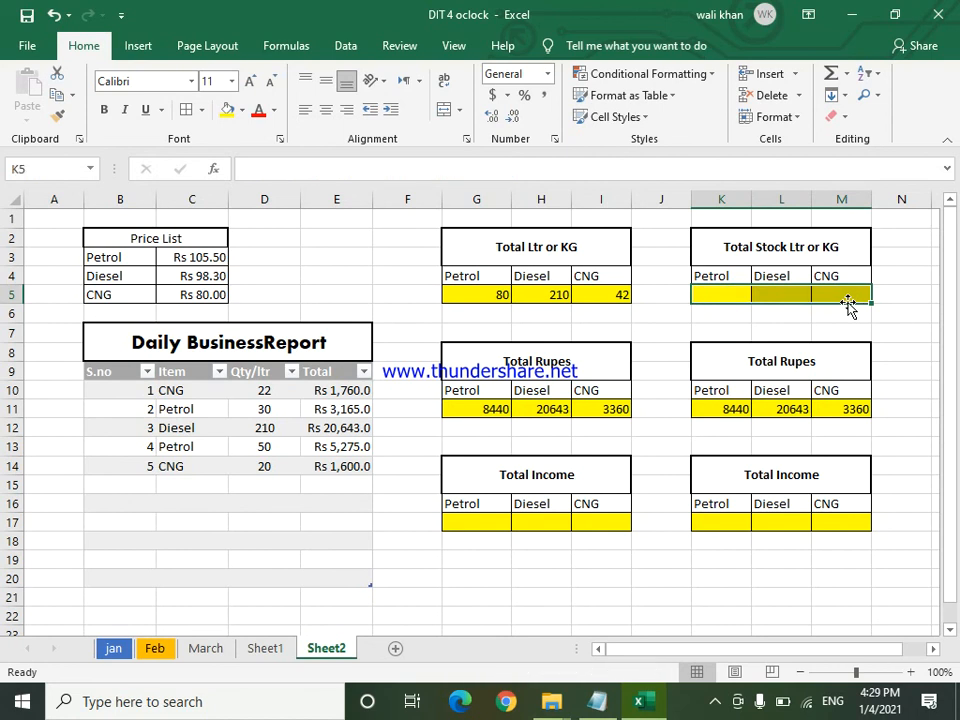
click(896, 326)
- Enter the stock quantities 1000 for Petrol, 1000 for Diesel and 2000 for CNG in K5:M5
click(708, 298)
text(1000)
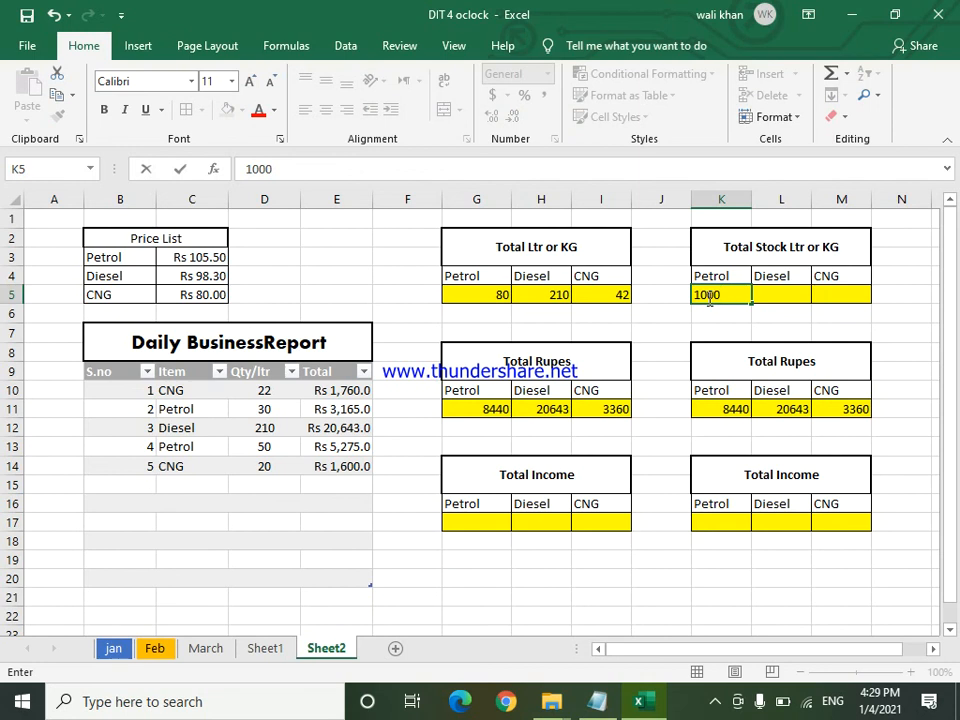
key(Tab)
text(1000)
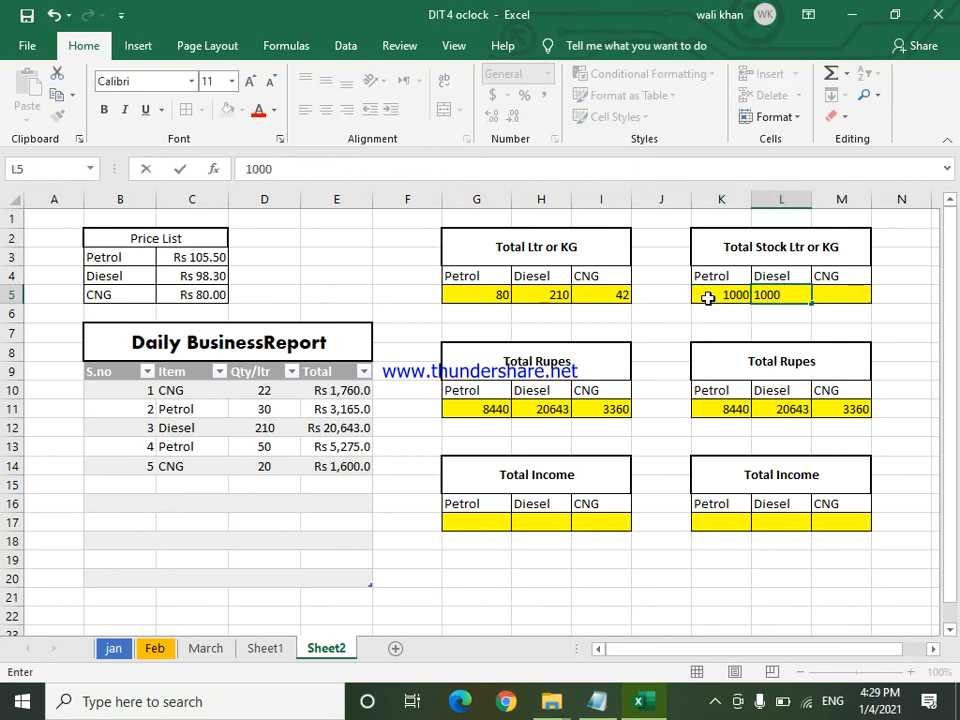
key(Tab)
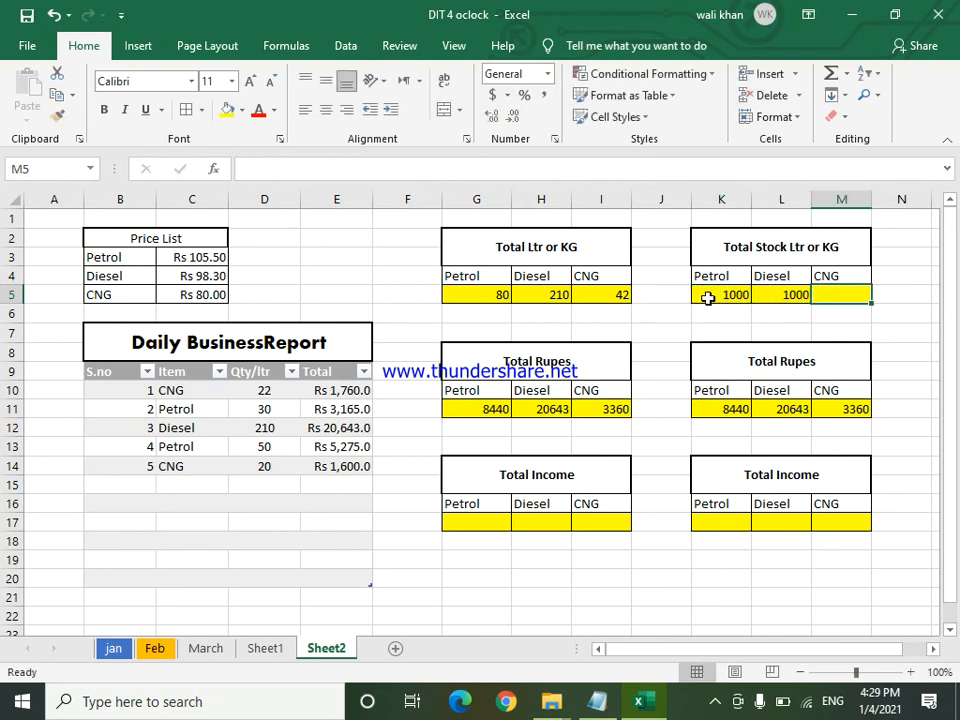
text(2000)
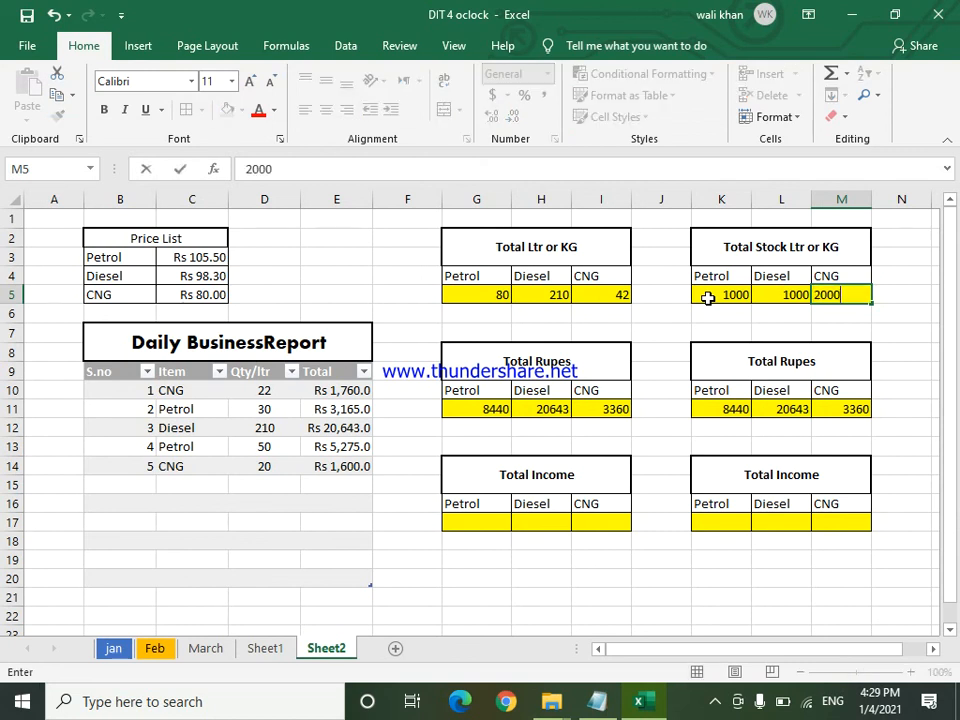
key(Return)
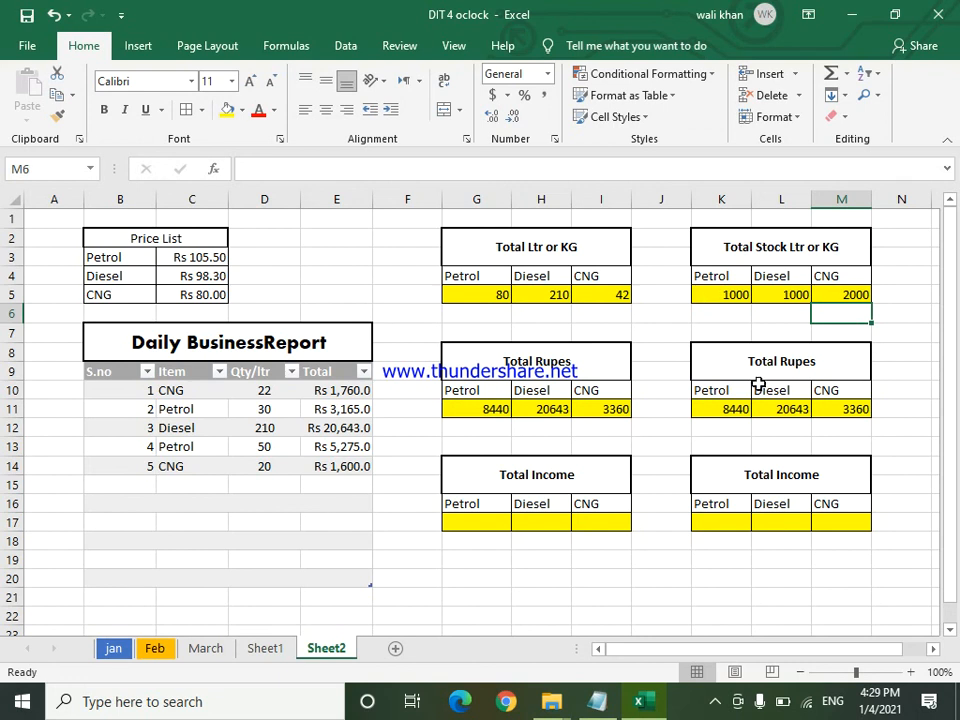
- Replace the title of the copied Total Rupes block in K8 with "Remaining Stock"
click(730, 408)
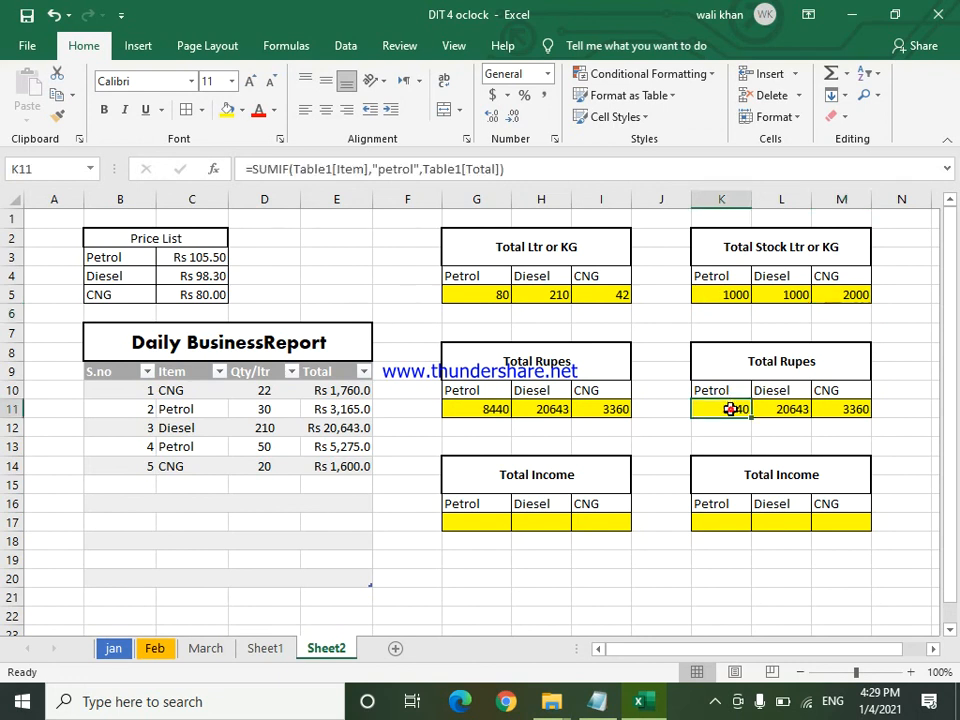
click(778, 345)
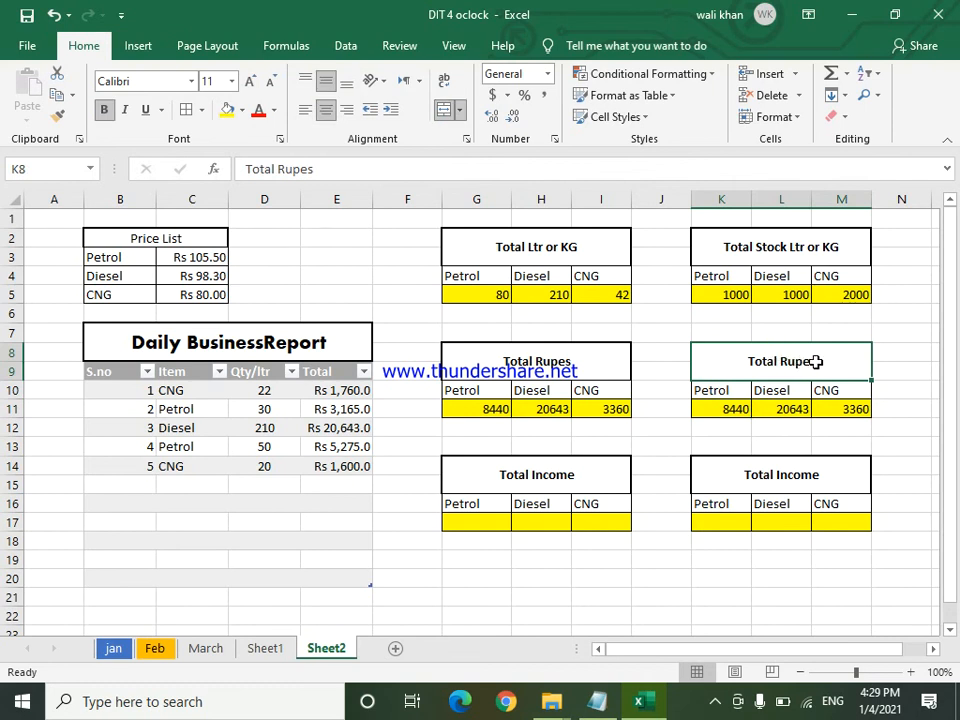
text(Rem)
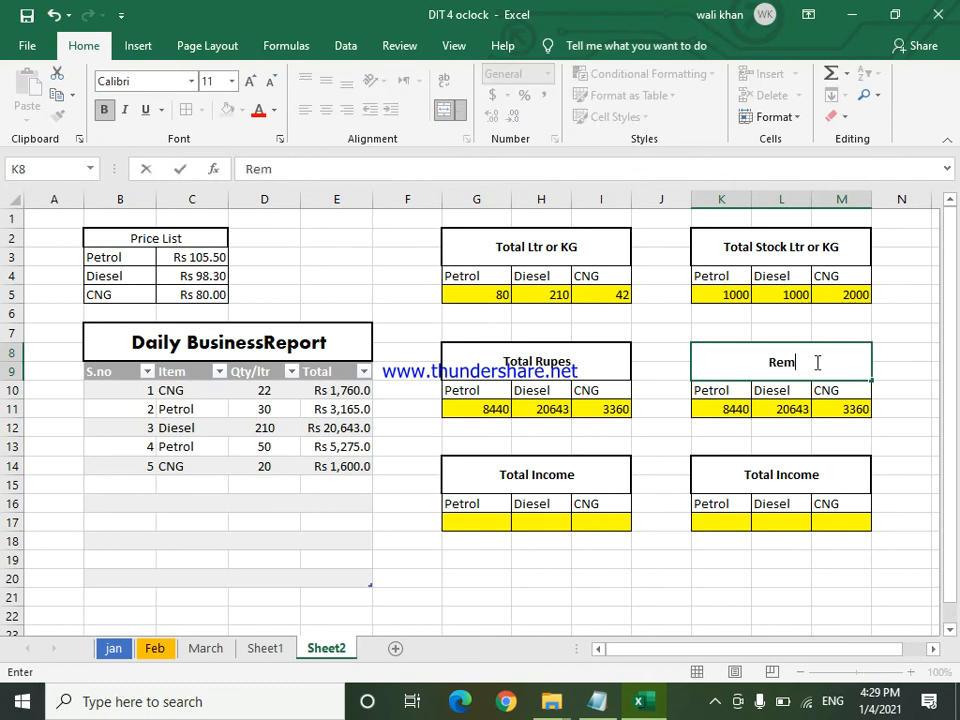
text(aining Stock)
click(816, 425)
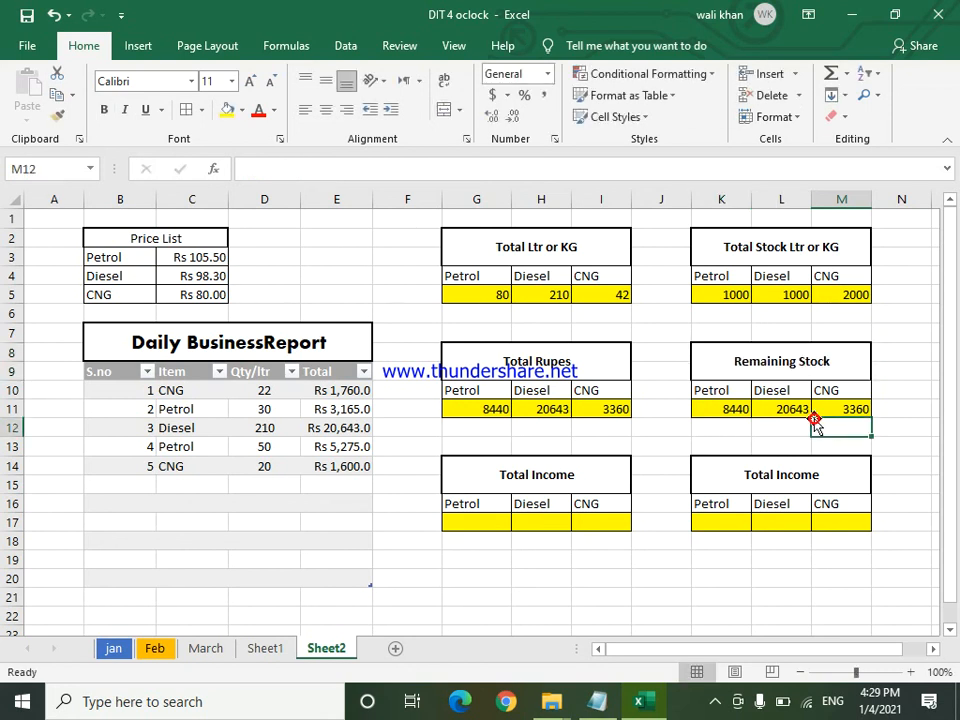
- Clear the copied formulas from the Remaining Stock cells K11:M11
click(840, 358)
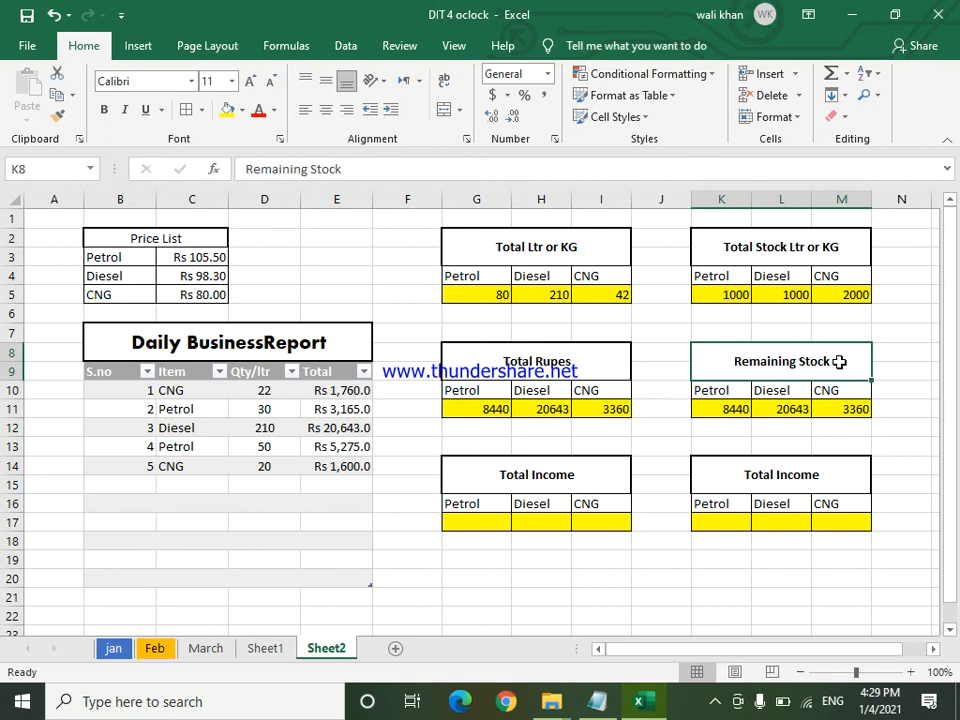
drag(733, 412, 872, 409)
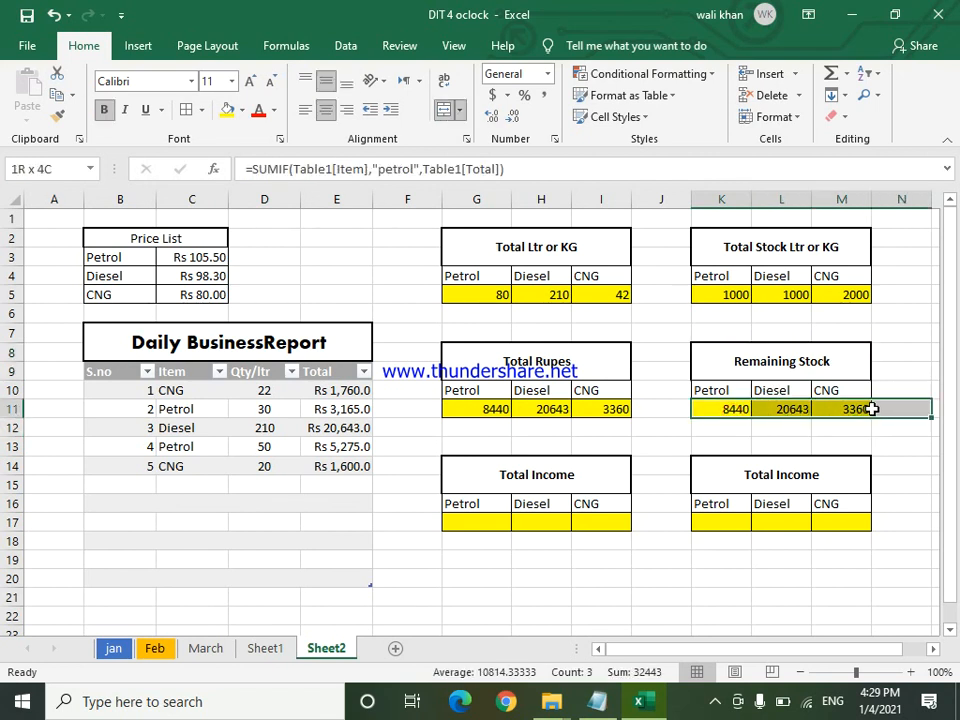
key(Delete)
click(868, 424)
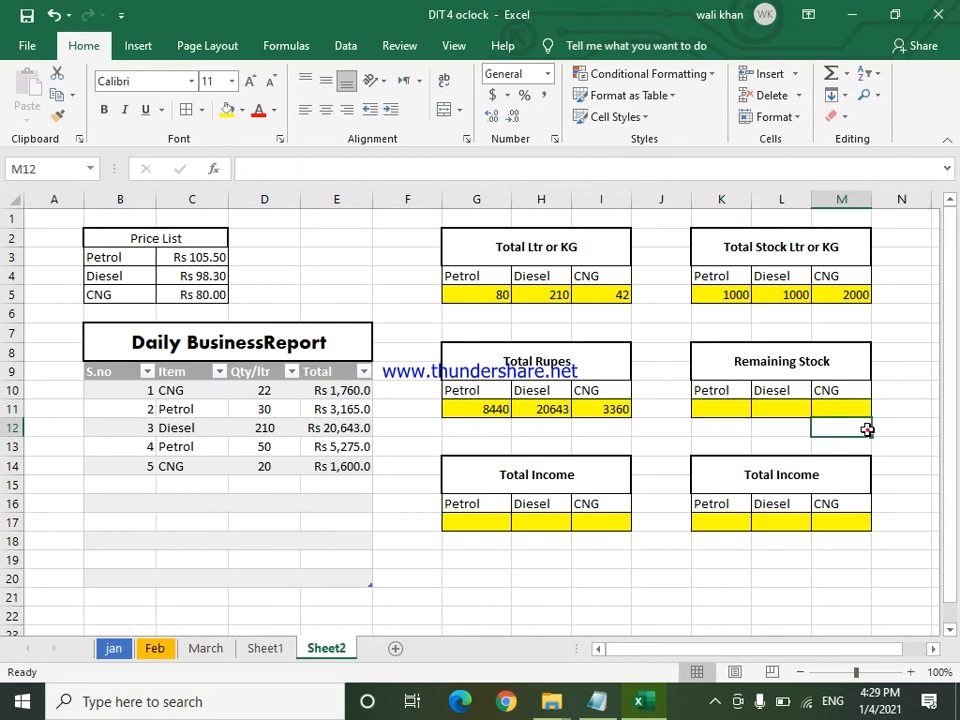
- Enter the formula =K5-G5 in K11 to calculate the remaining Petrol stock
click(725, 300)
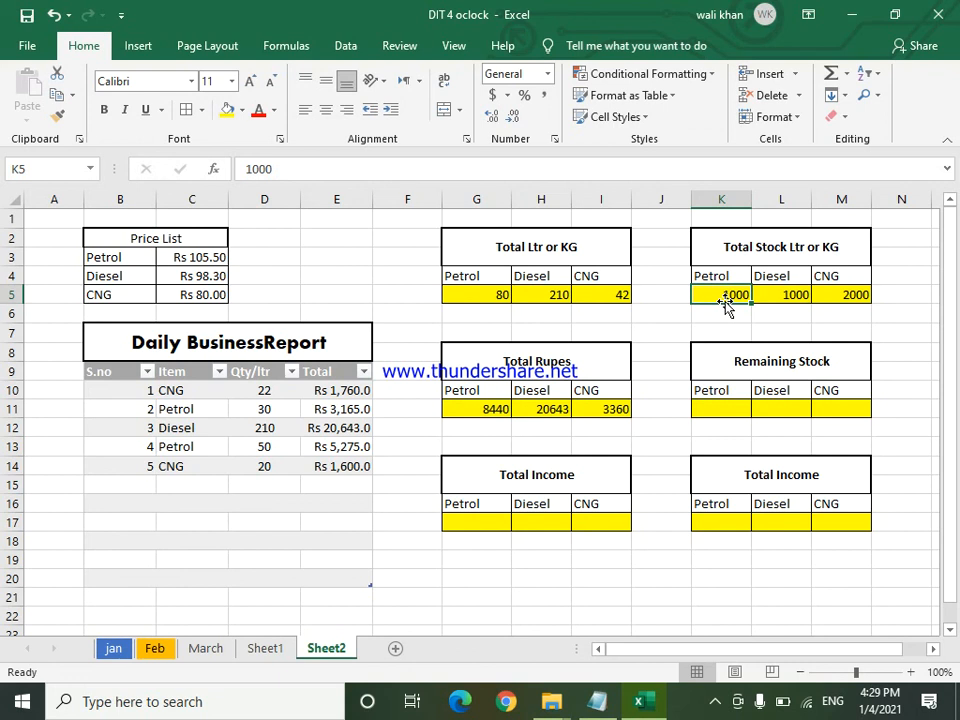
click(714, 411)
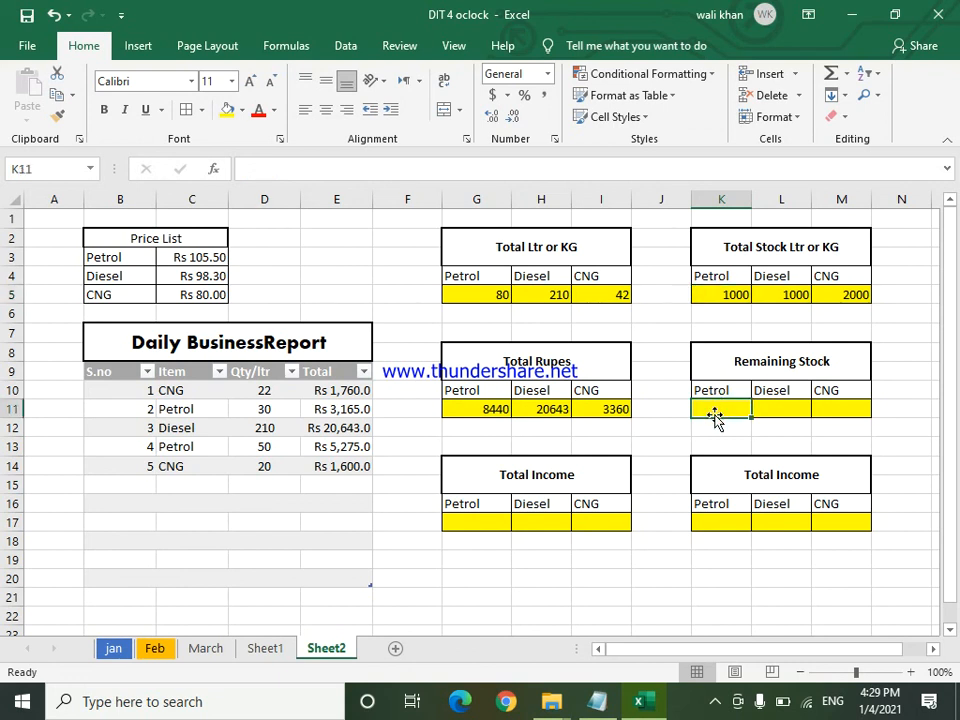
text(=)
click(737, 294)
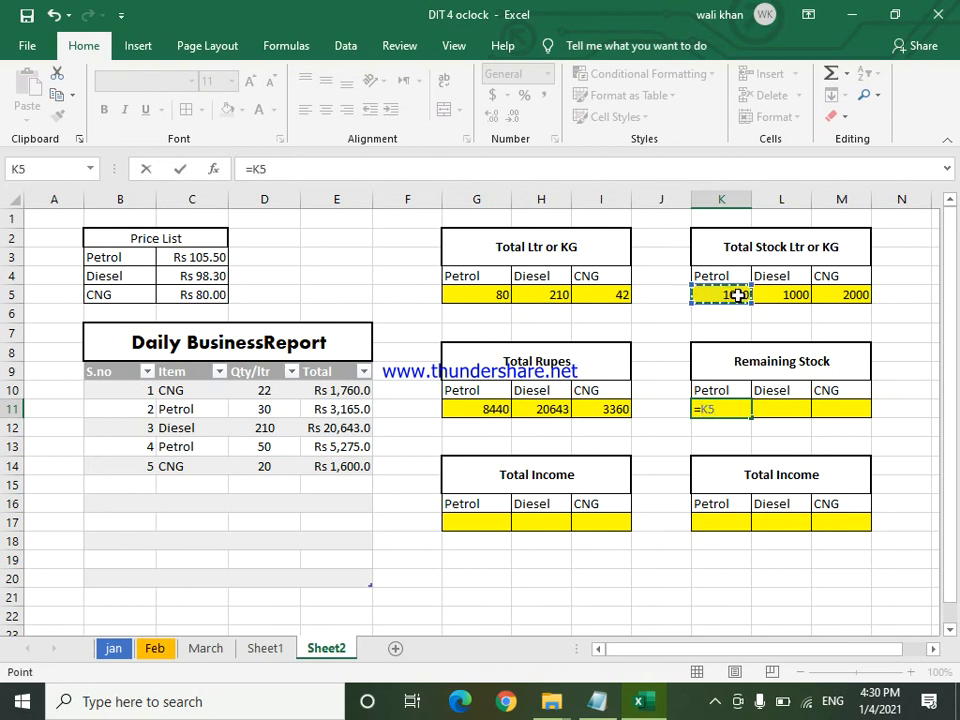
text(-)
click(497, 295)
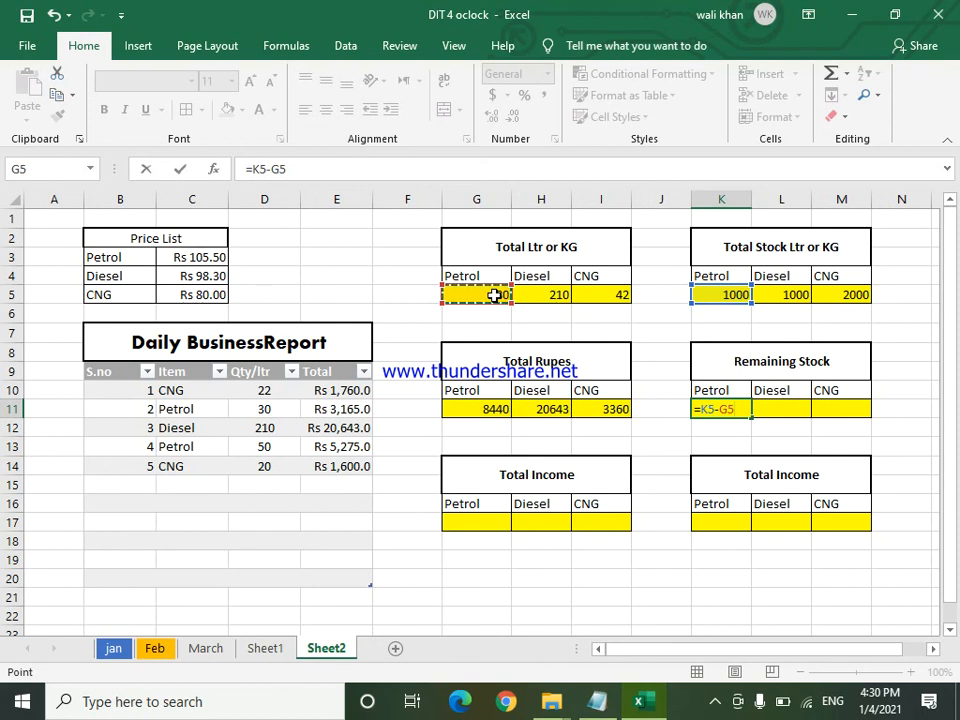
key(Return)
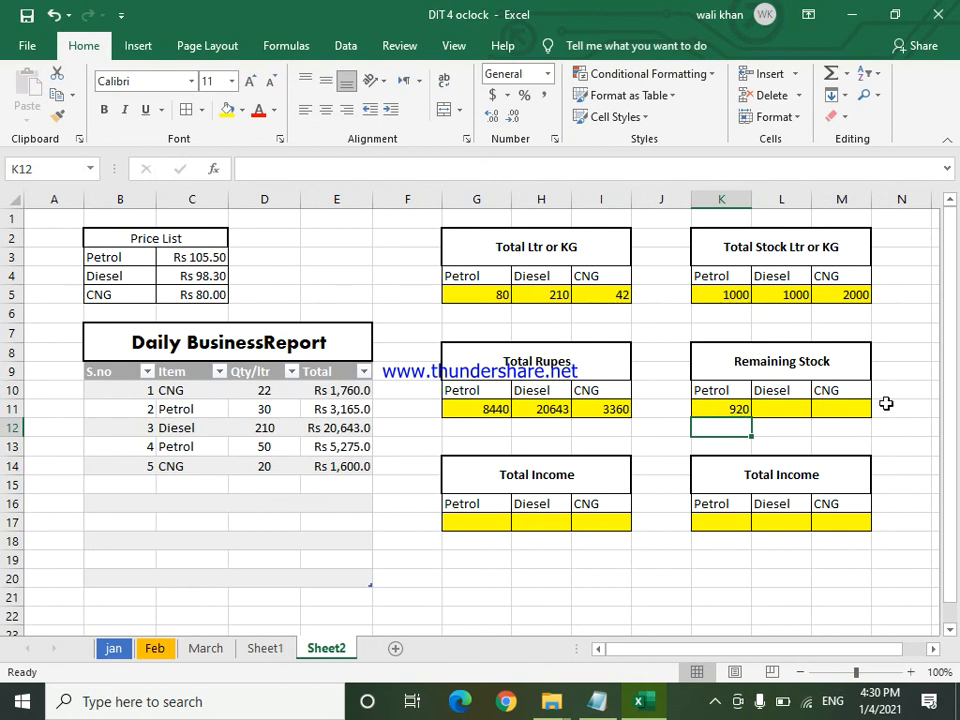
- Enter the formula =L5-H5 in L11 to calculate the remaining Diesel stock
click(789, 409)
text(=)
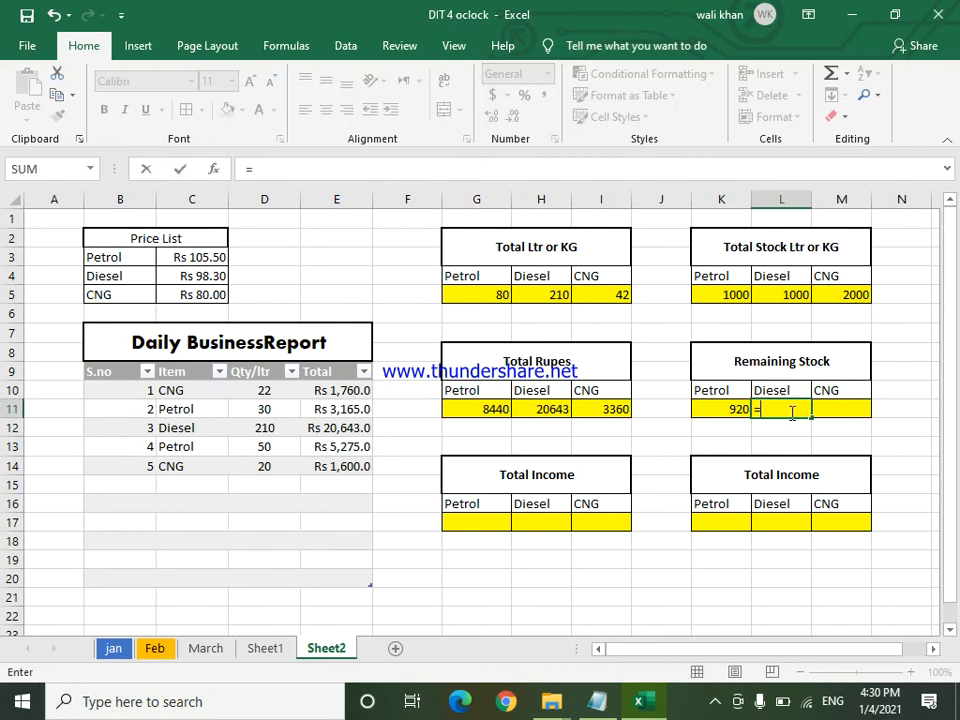
click(791, 295)
text(-)
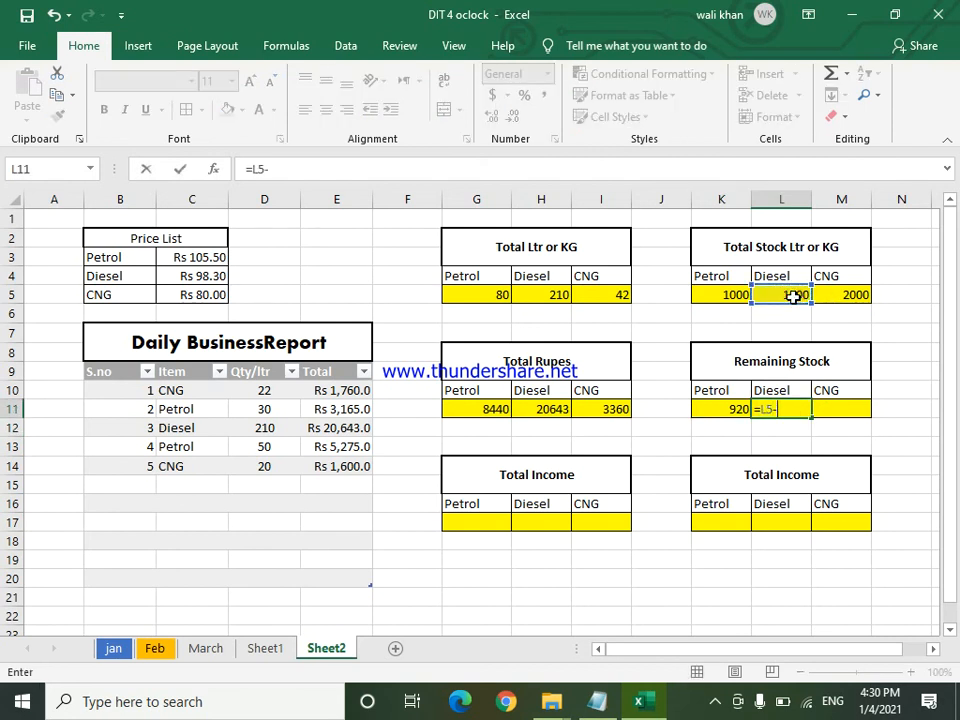
click(539, 293)
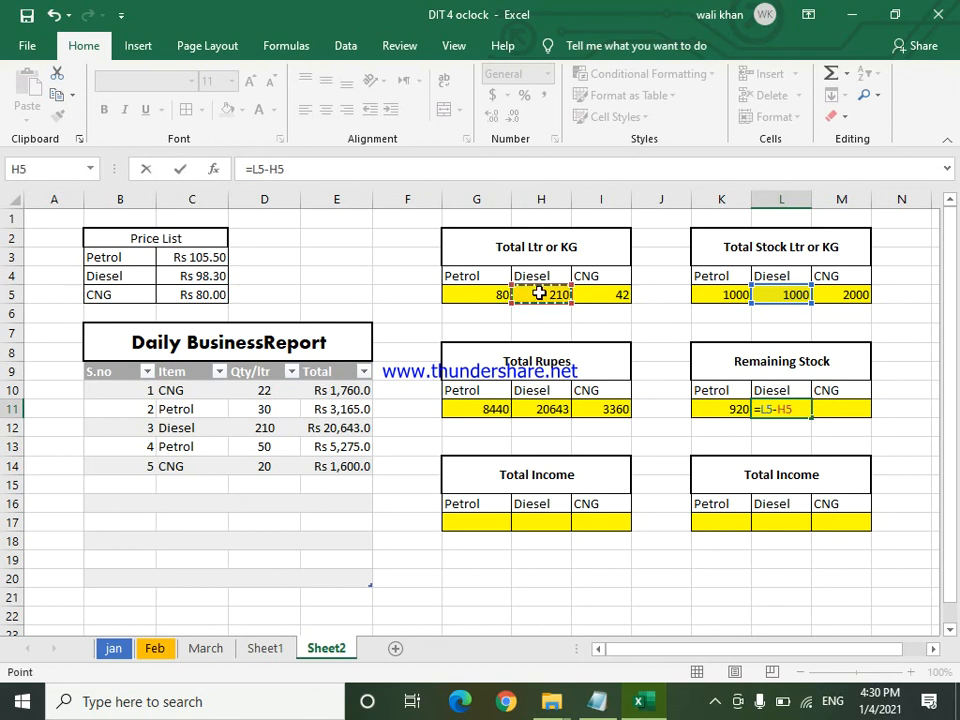
key(Return)
- Enter the formula =M5-I5 in M11 to calculate the remaining CNG stock
click(834, 410)
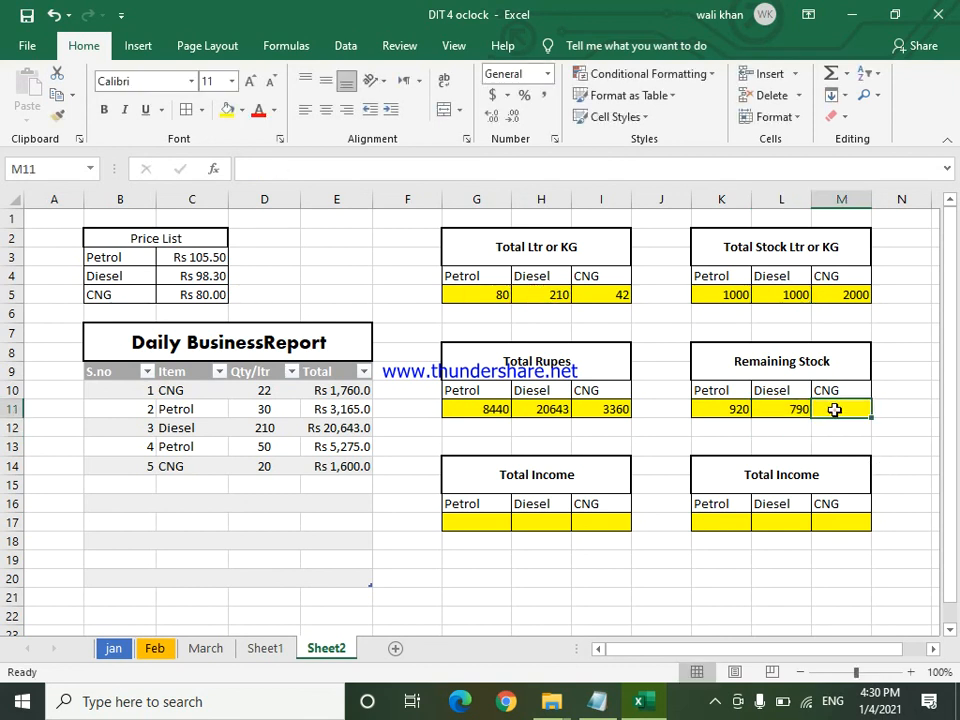
text(=)
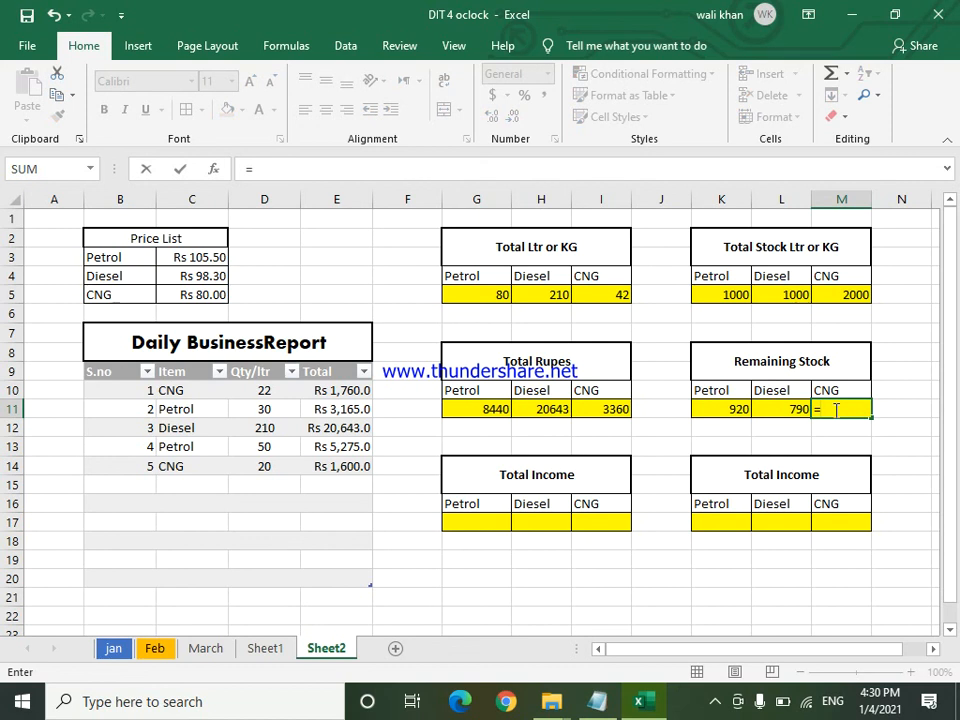
click(857, 294)
text(-)
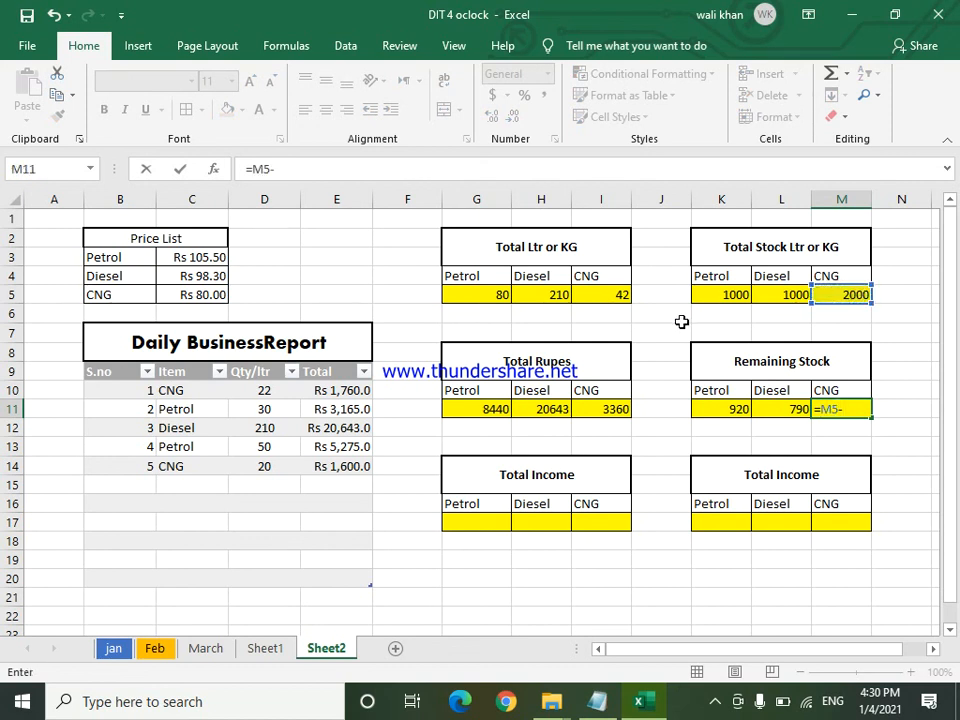
click(620, 297)
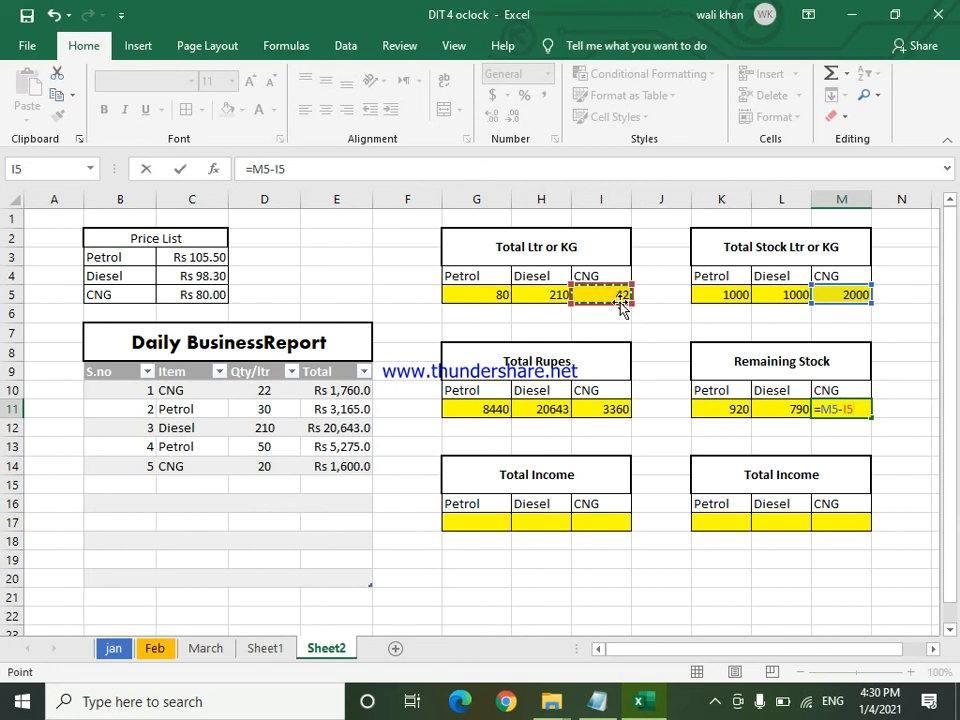
key(Return)
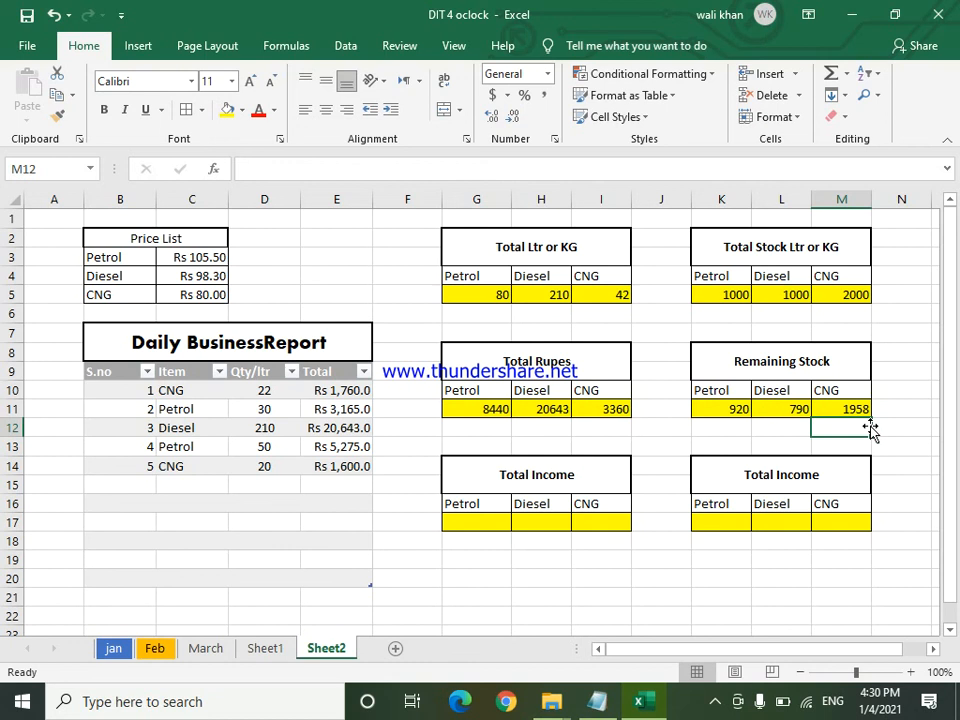
click(842, 295)
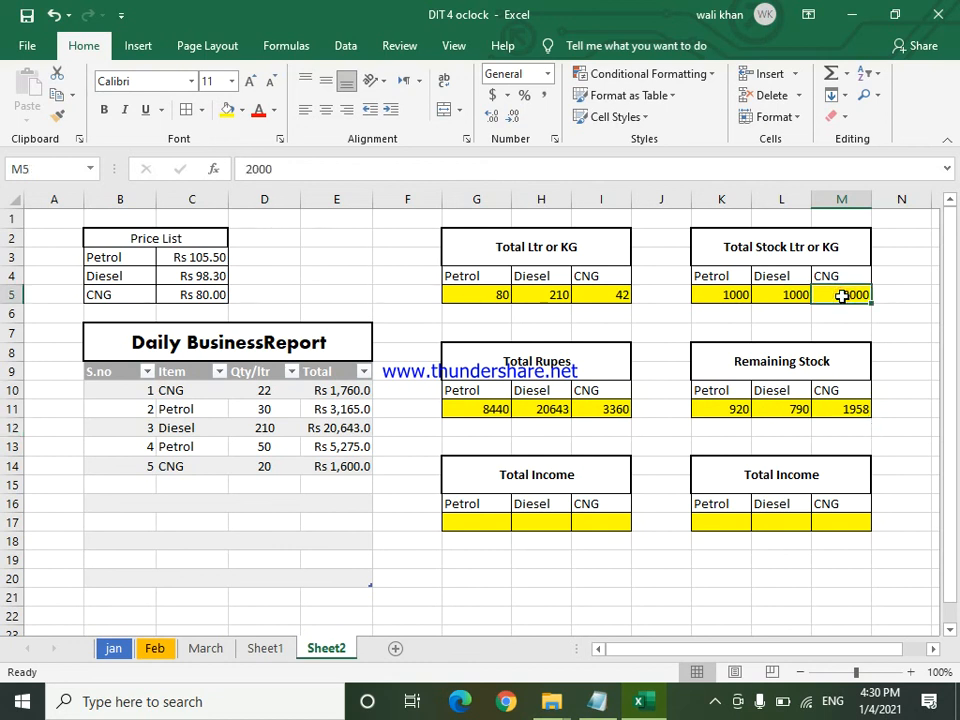
click(899, 328)
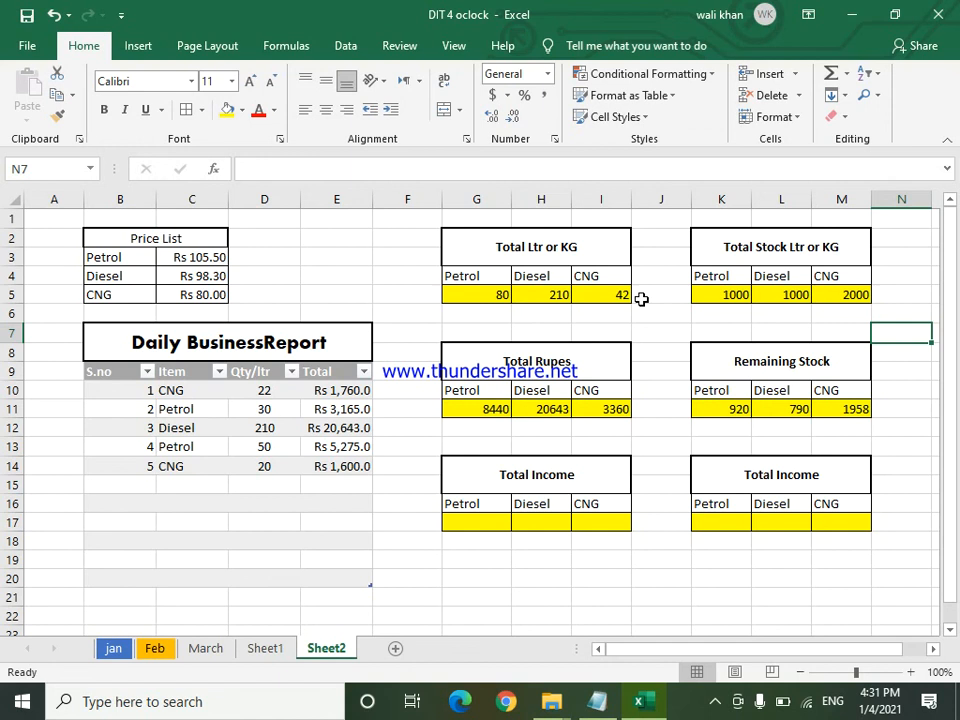
- Replace the Total Income title in K14 with "Profit ltr or KG"
click(767, 445)
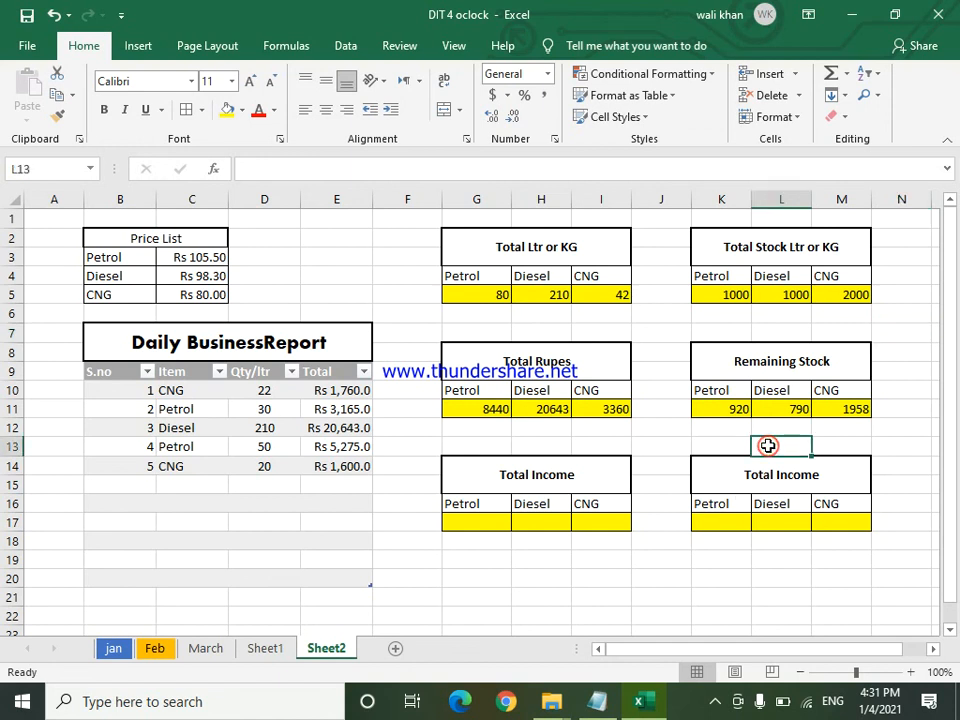
click(810, 474)
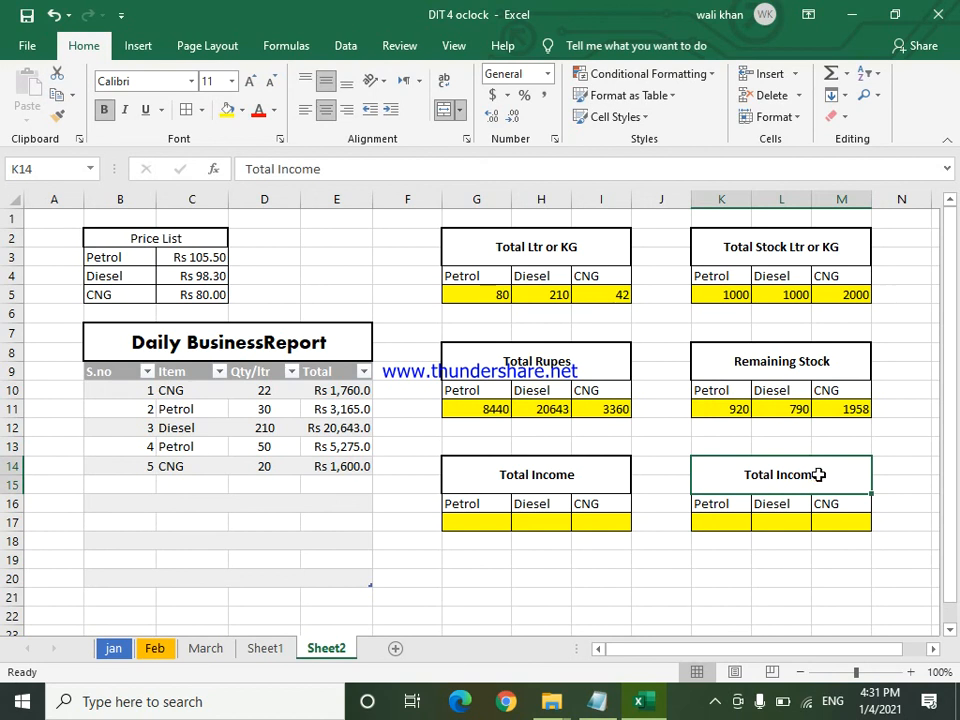
double_click(818, 475)
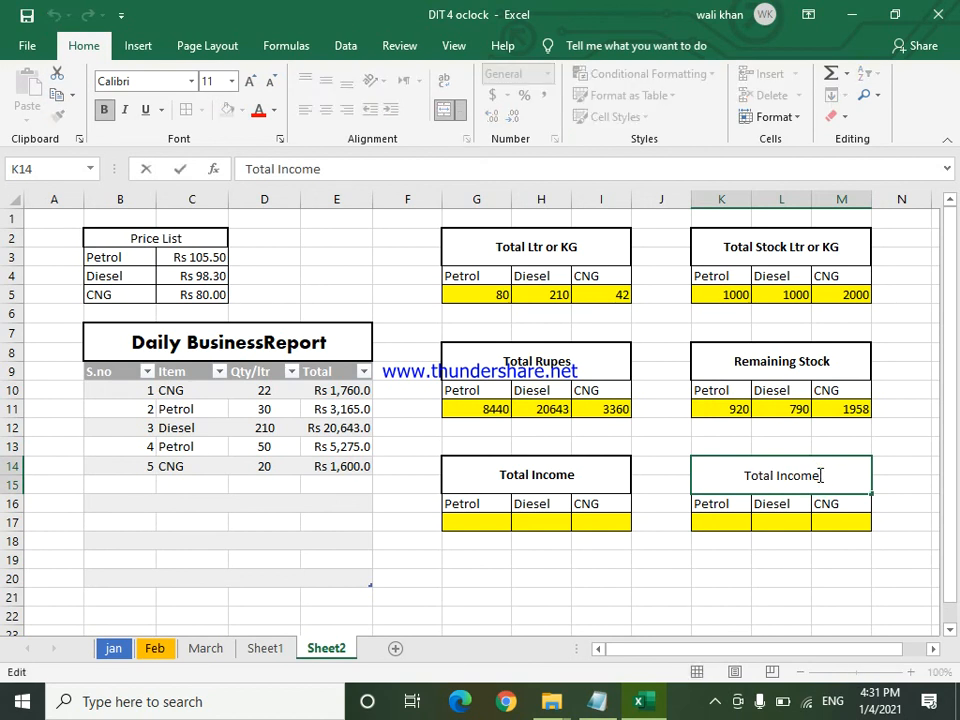
key(BackSpace)
key(BackSpace)
key(BackSpace)
key(BackSpace)
key(BackSpace)
key(BackSpace)
key(BackSpace)
key(BackSpace)
key(BackSpace)
key(BackSpace)
key(BackSpace)
key(BackSpace)
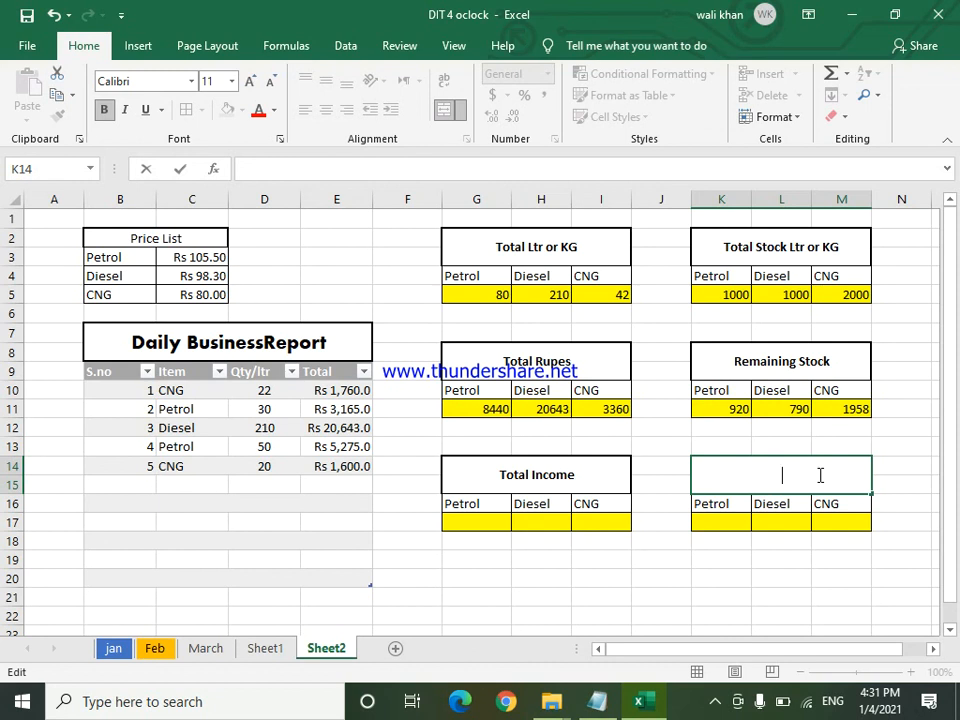
text(Profit)
text( It)
text(r/)
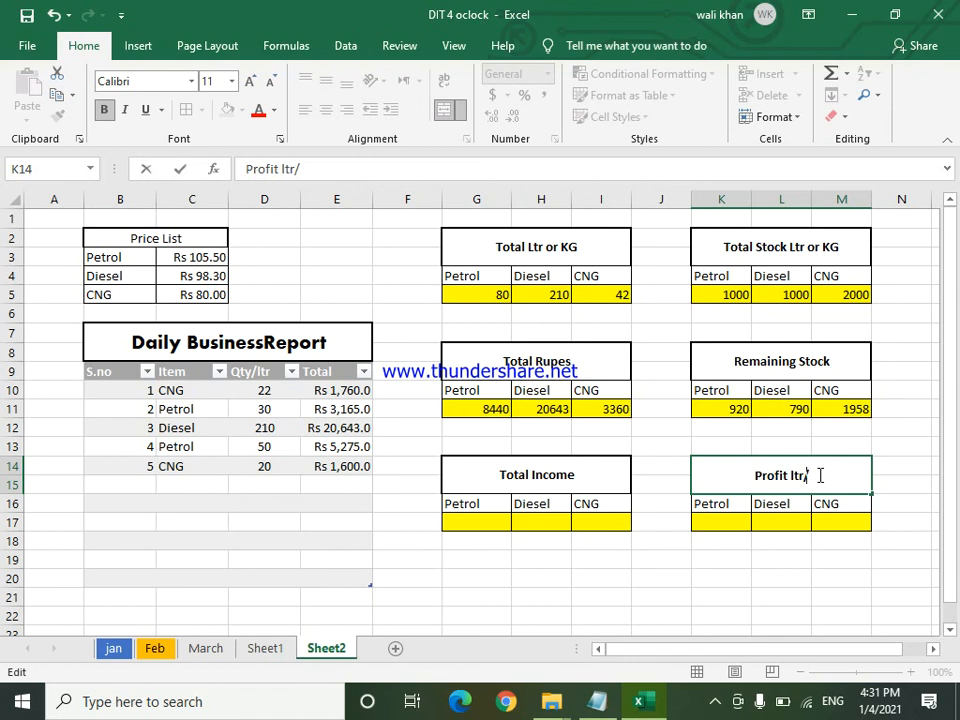
key(BackSpace)
text(ot=r)
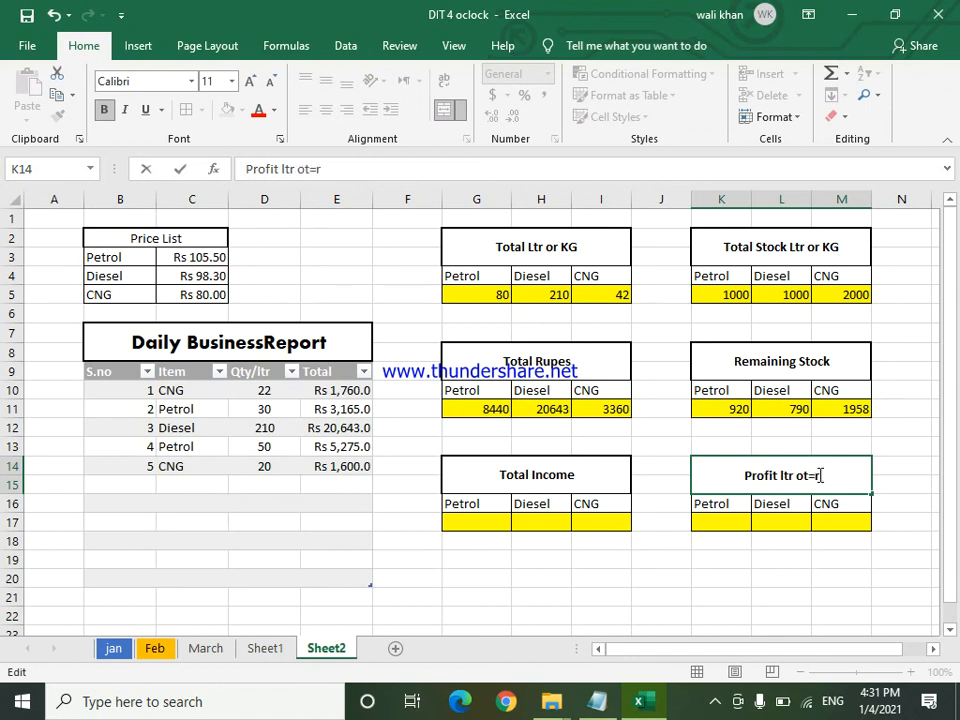
text( KG)
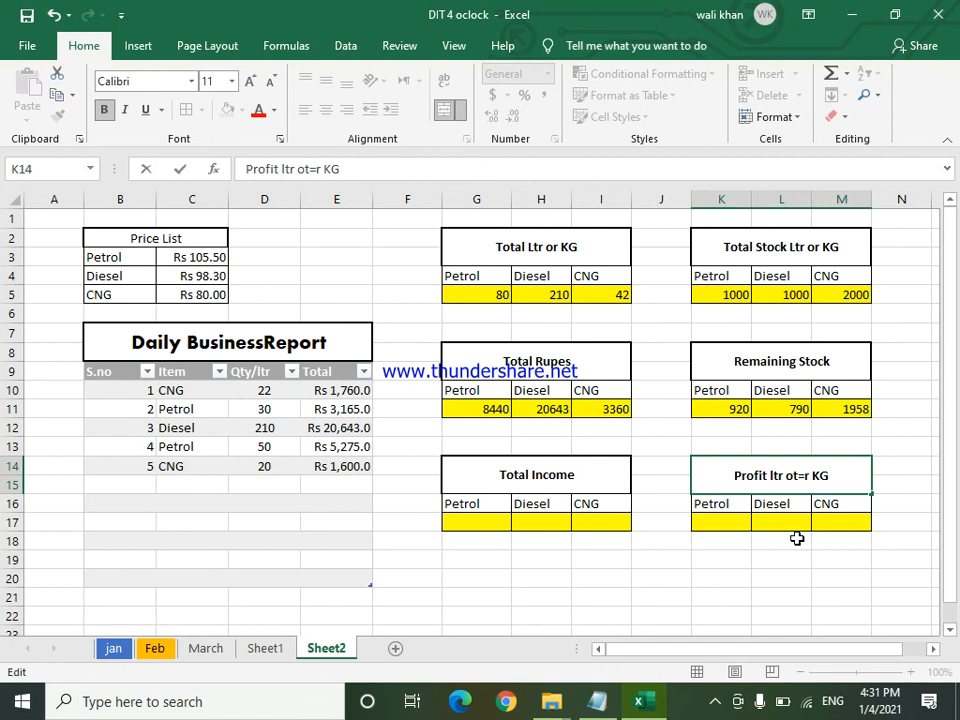
key(Left)
key(Left)
key(Left)
key(Left)
key(BackSpace)
key(BackSpace)
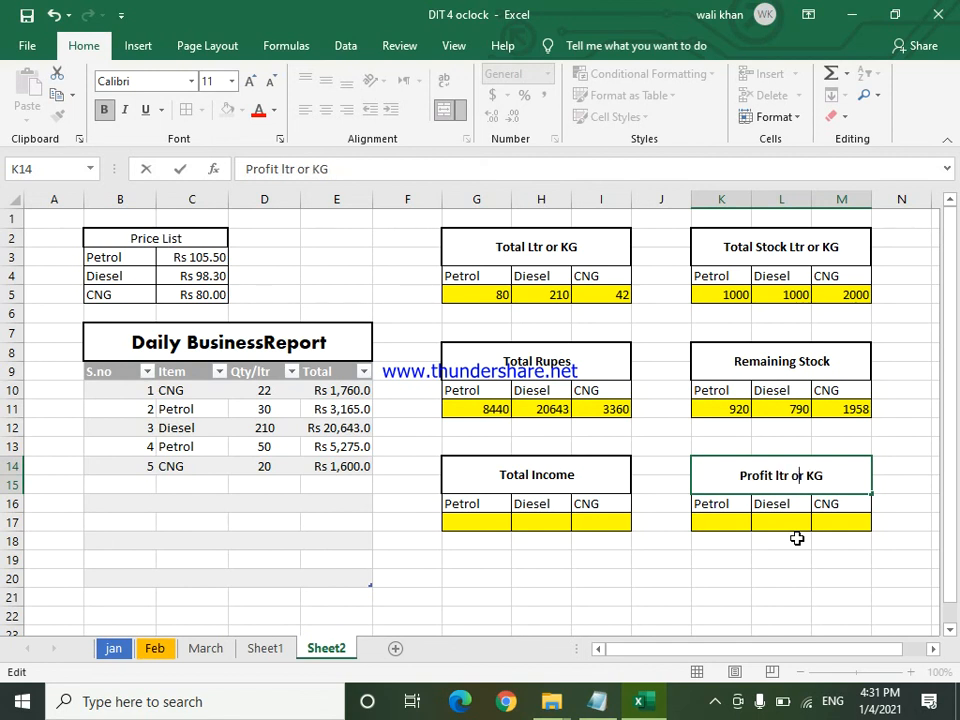
click(797, 538)
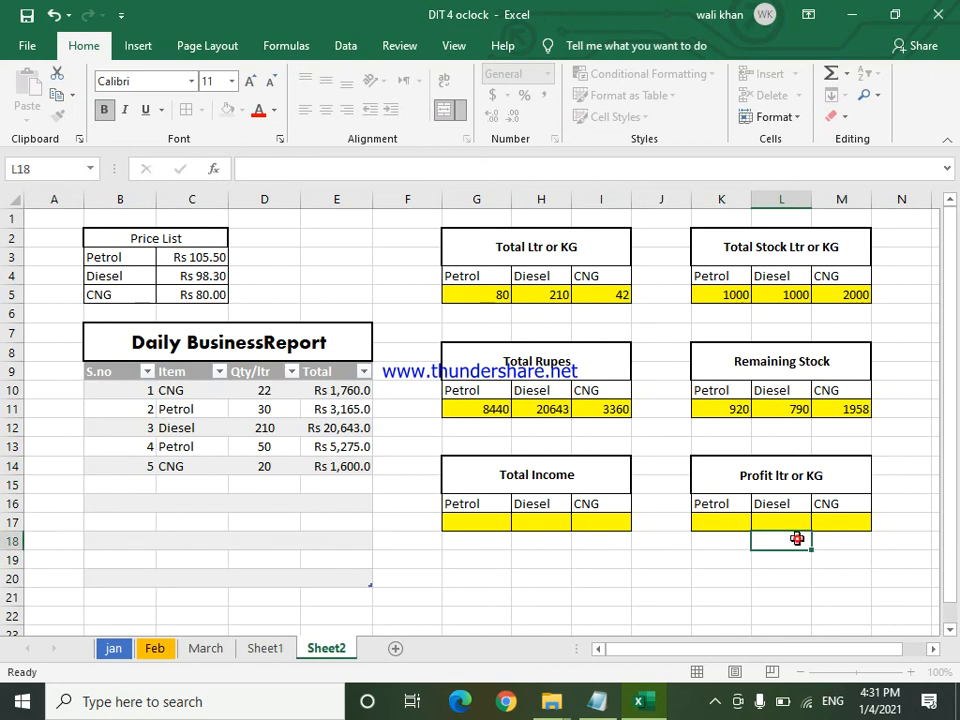
- Enter the profit per litre or KG in K17:M17: 4 for Petrol, 5 for Diesel and 7 for CNG
click(707, 523)
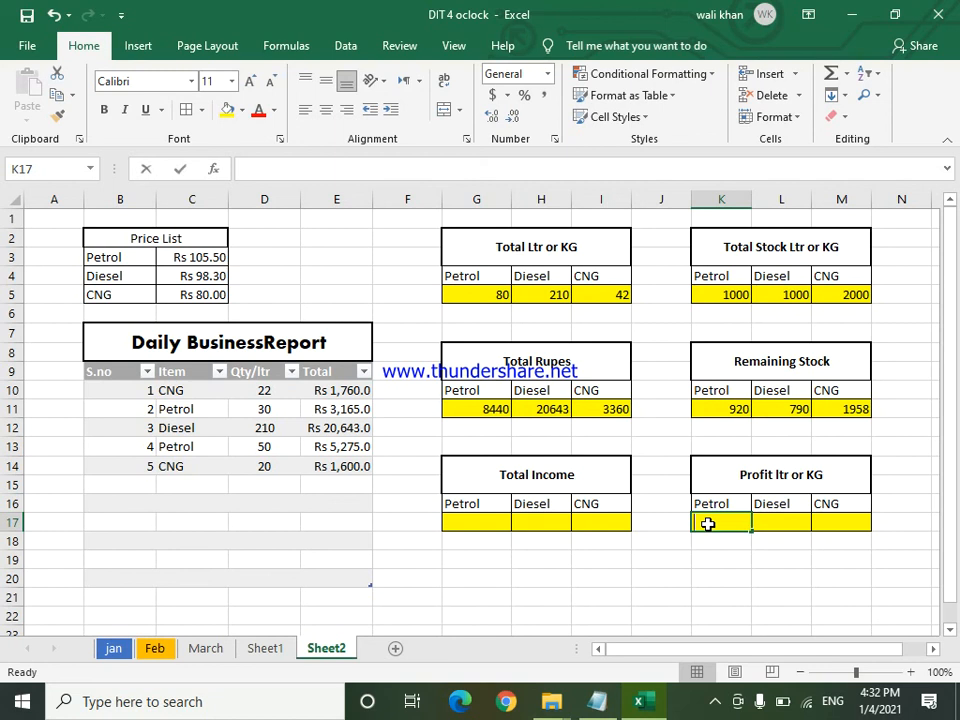
text(4)
key(Return)
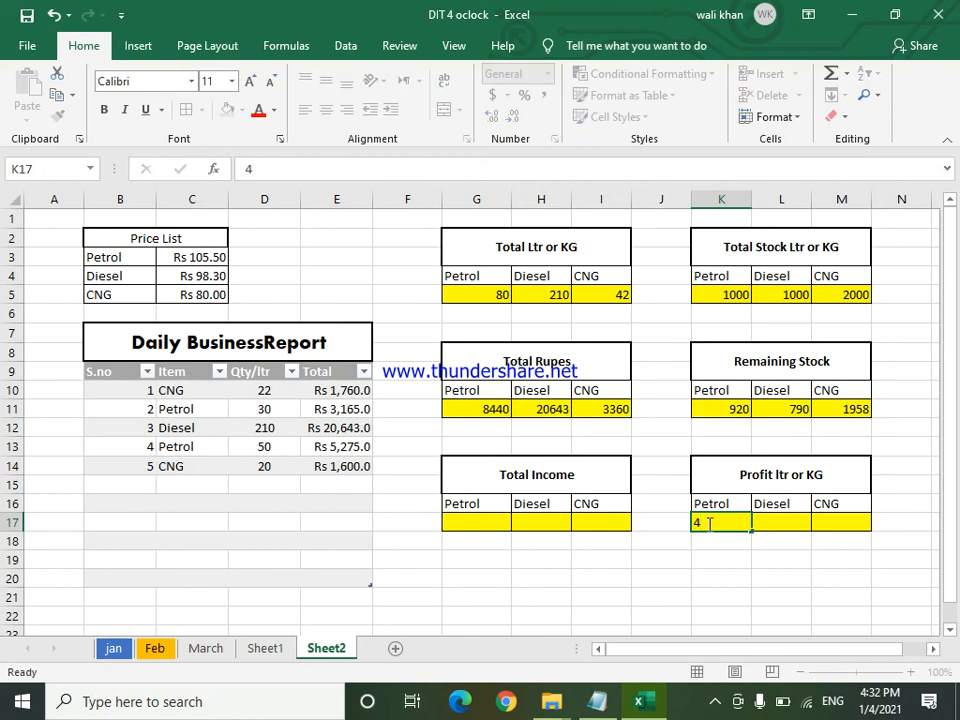
key(Right)
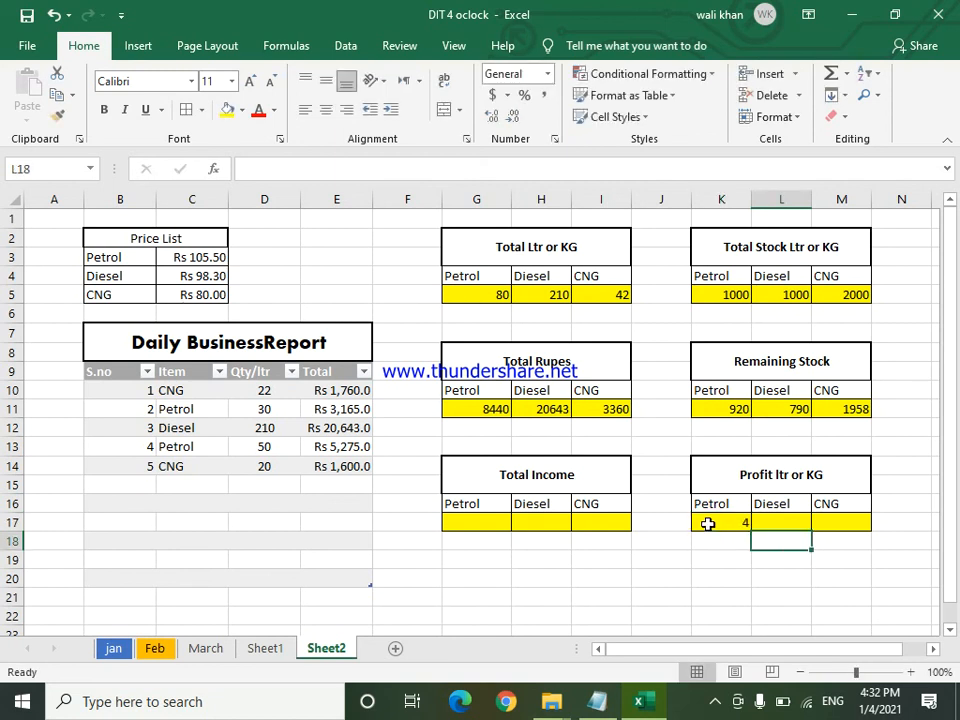
key(Up)
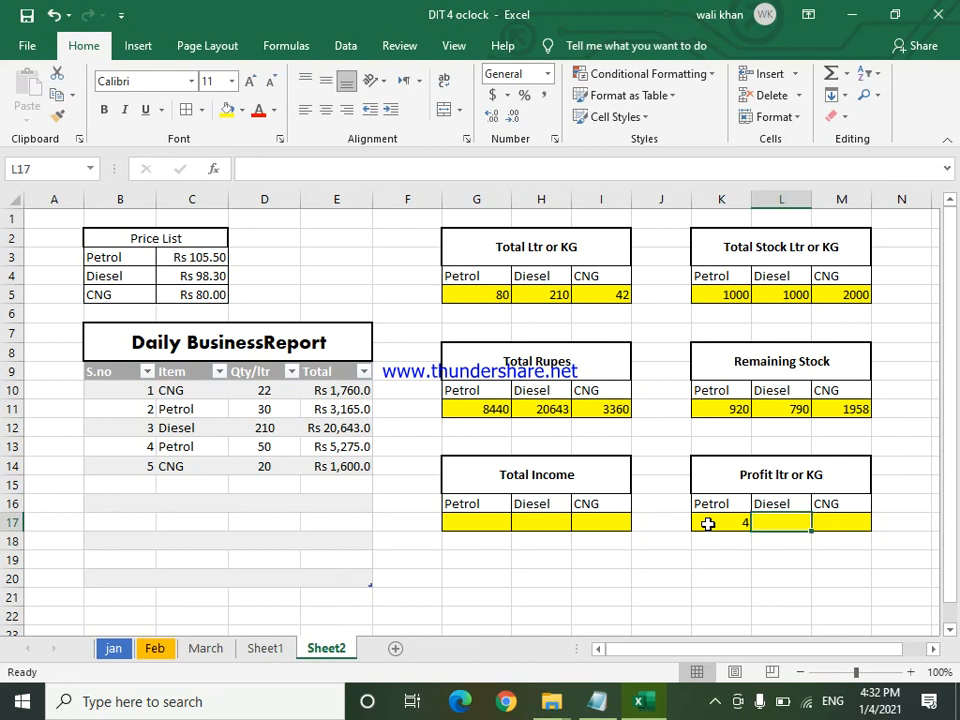
text(5)
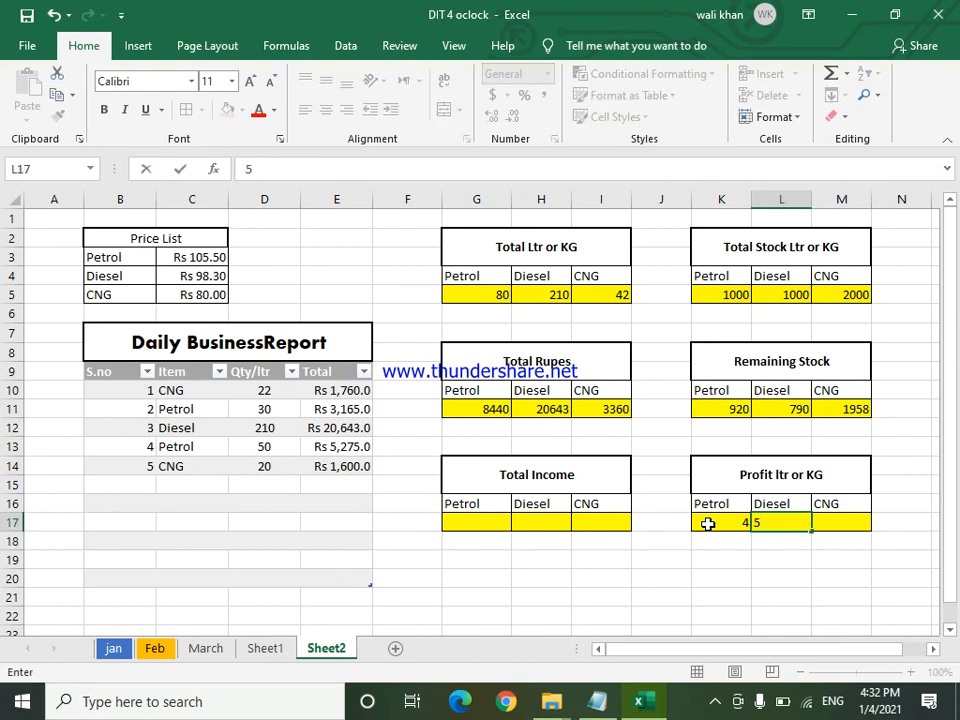
key(Right)
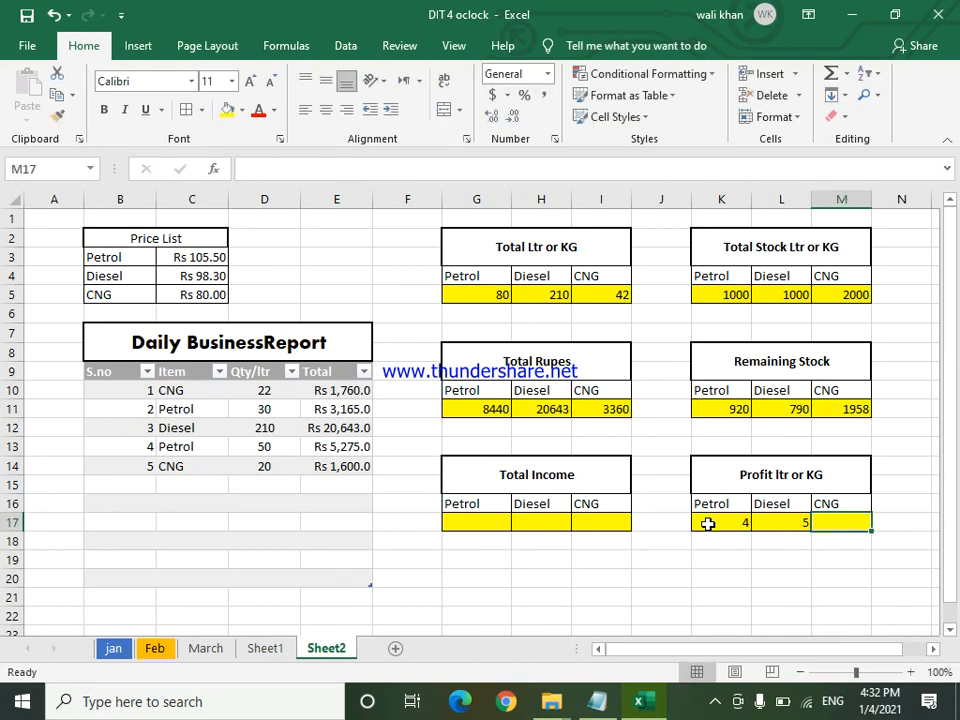
key(F2)
key(Return)
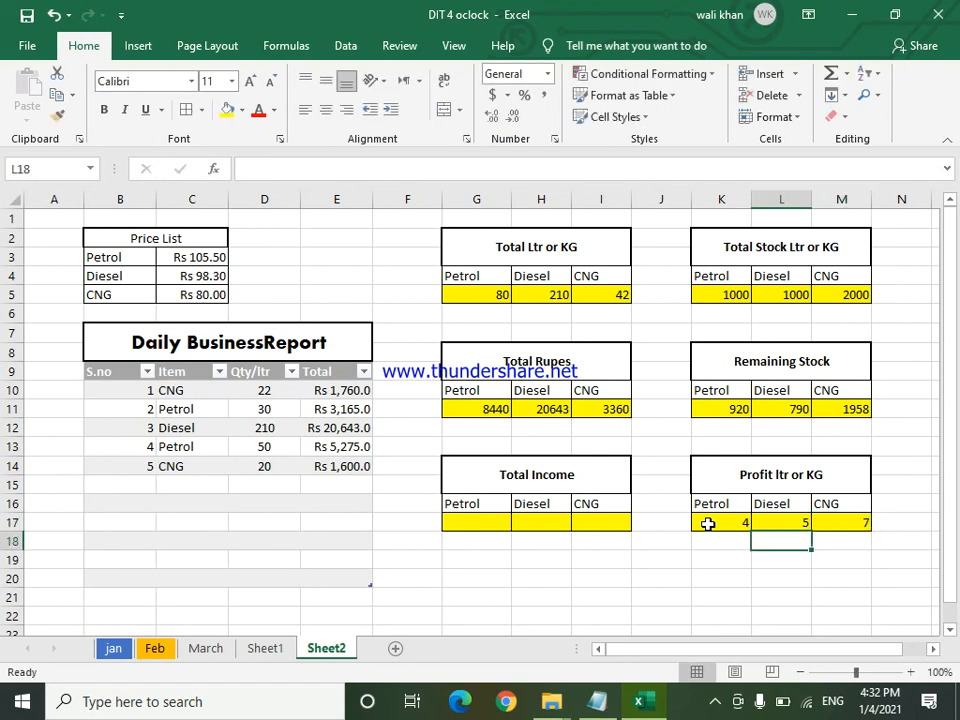
- Enter the formula =K17*G5 in G17 to calculate the total Petrol income
key(Left)
key(Left)
key(Left)
key(Left)
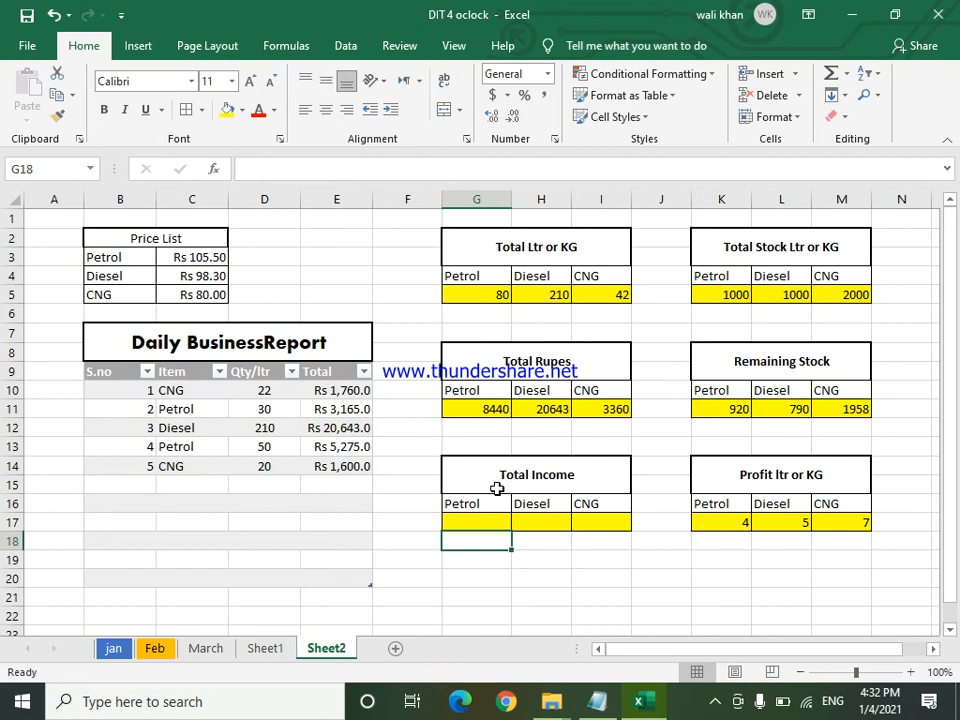
click(483, 524)
text(=)
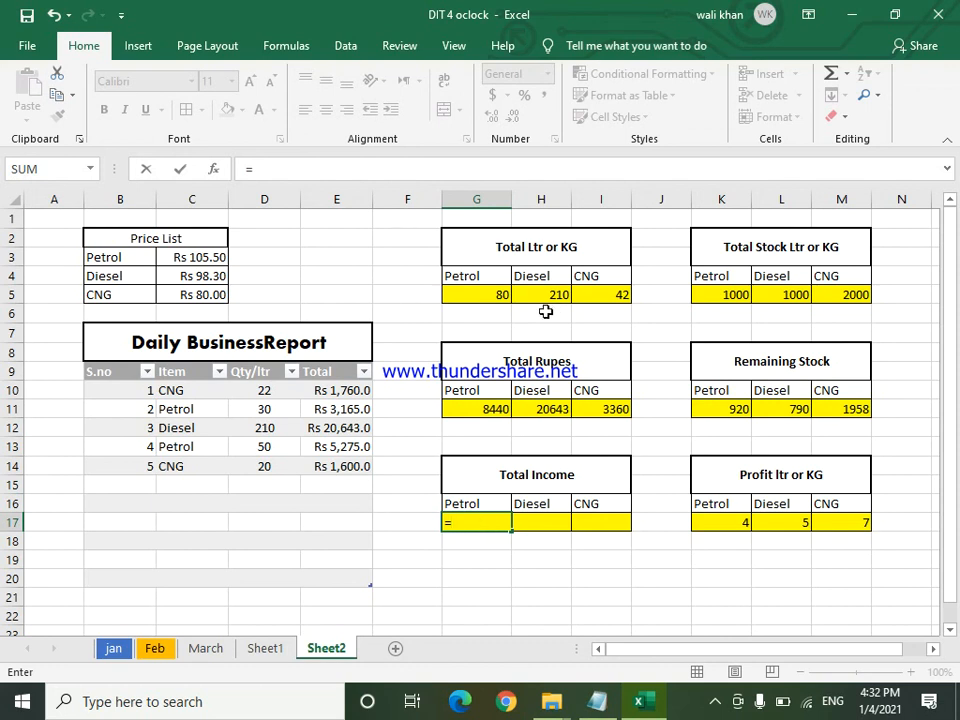
click(722, 522)
text(*)
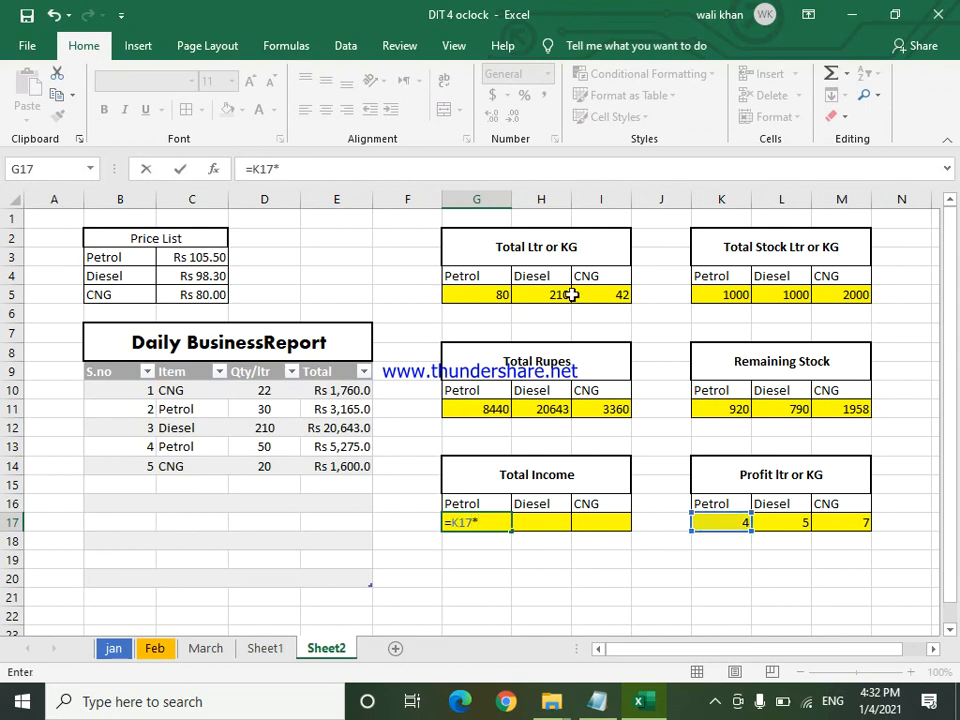
click(465, 294)
key(Return)
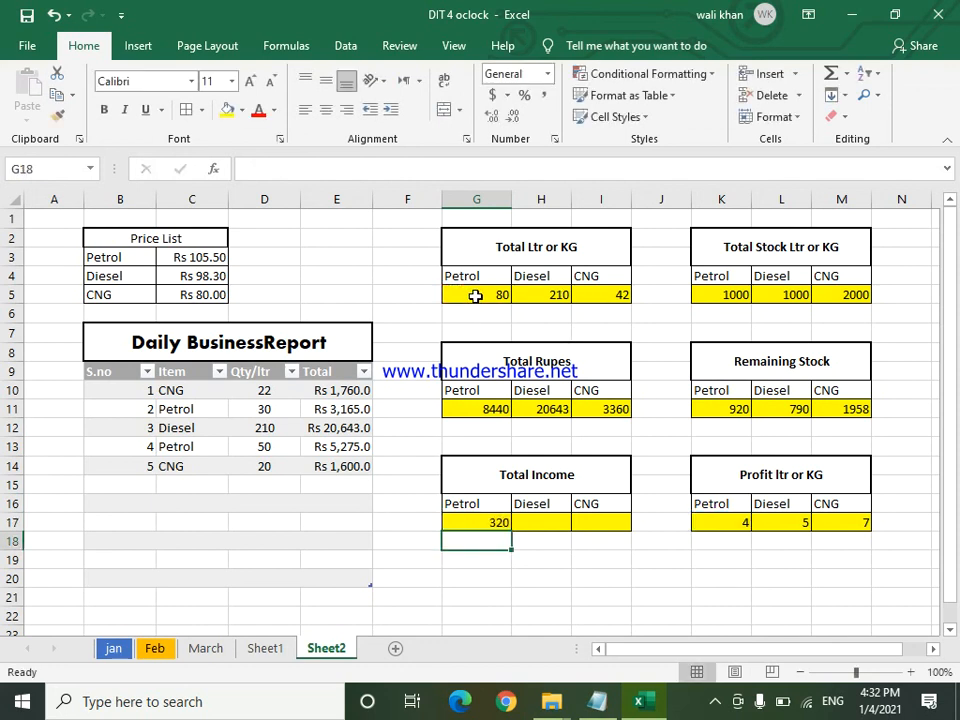
- Enter the formula =L17*H5 in H17 to calculate the total Diesel income
click(541, 517)
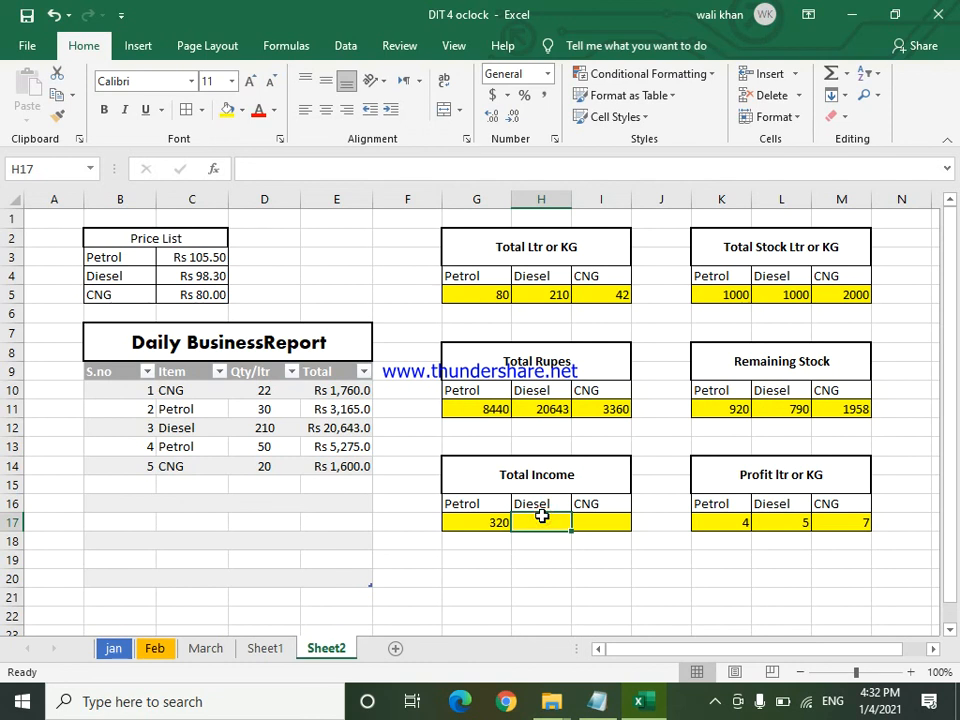
text(=)
click(797, 528)
text(*)
click(553, 295)
key(Return)
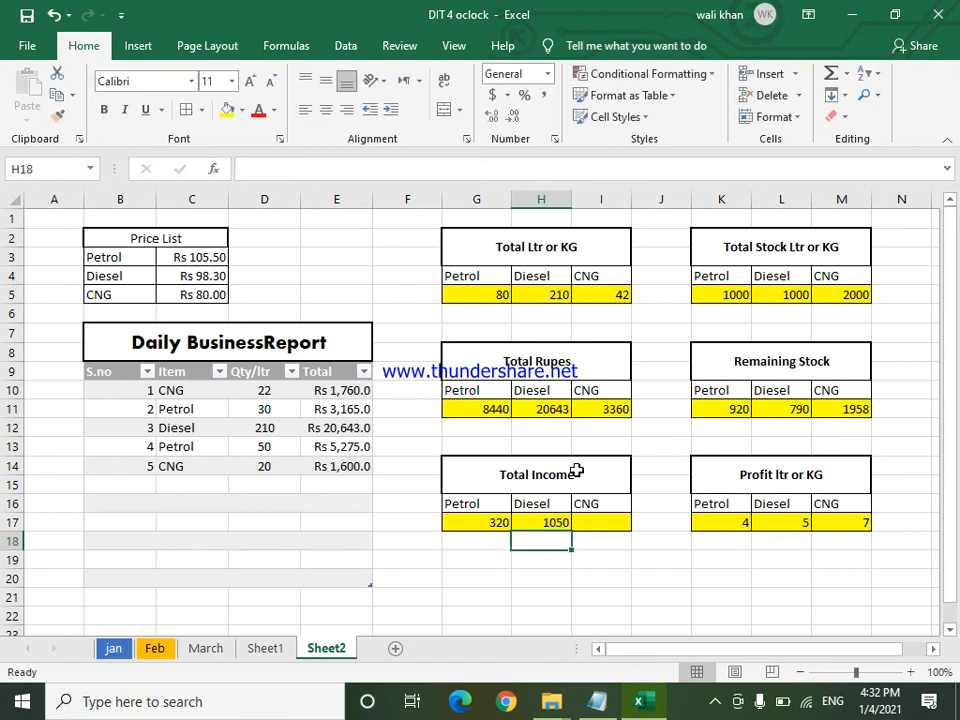
- Enter the formula =M17*I5 in I17 to calculate the total CNG income
click(604, 519)
text(=)
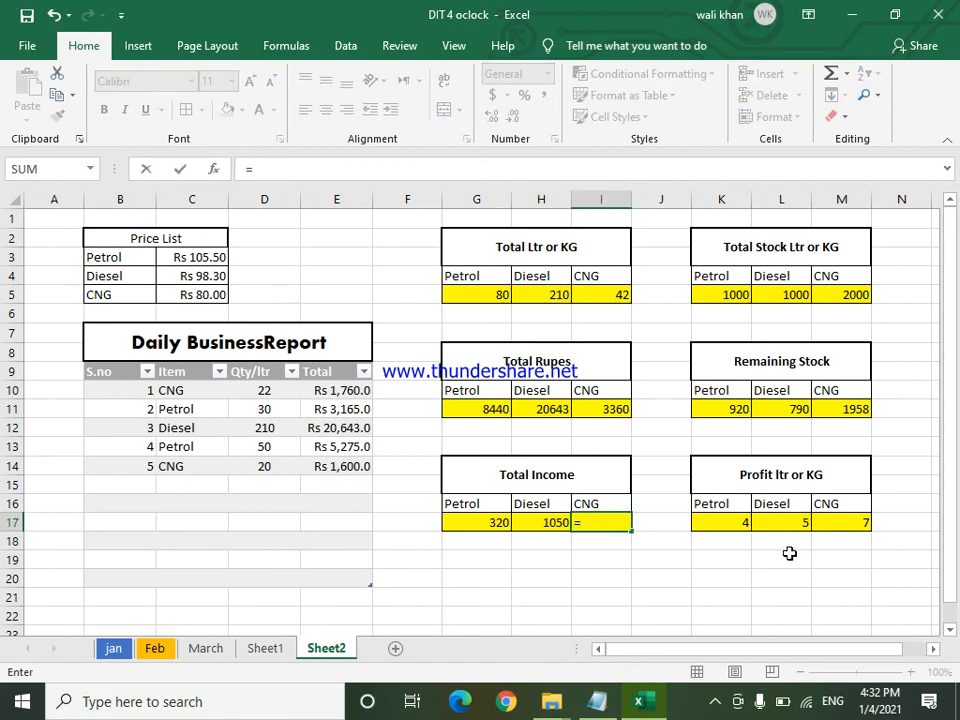
click(855, 525)
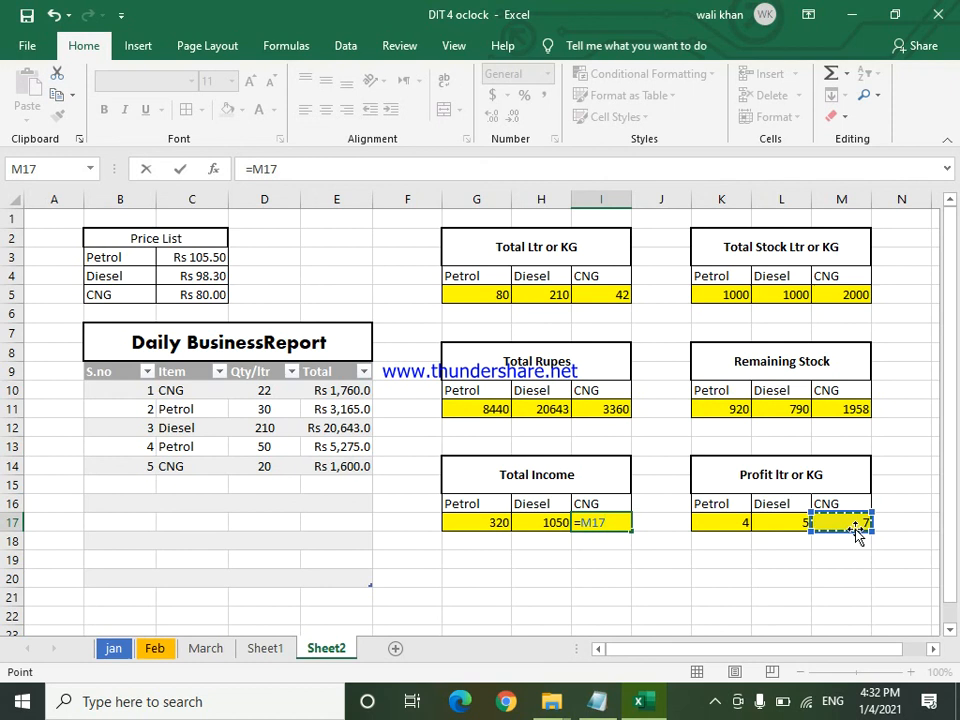
text(*)
click(609, 294)
key(Return)
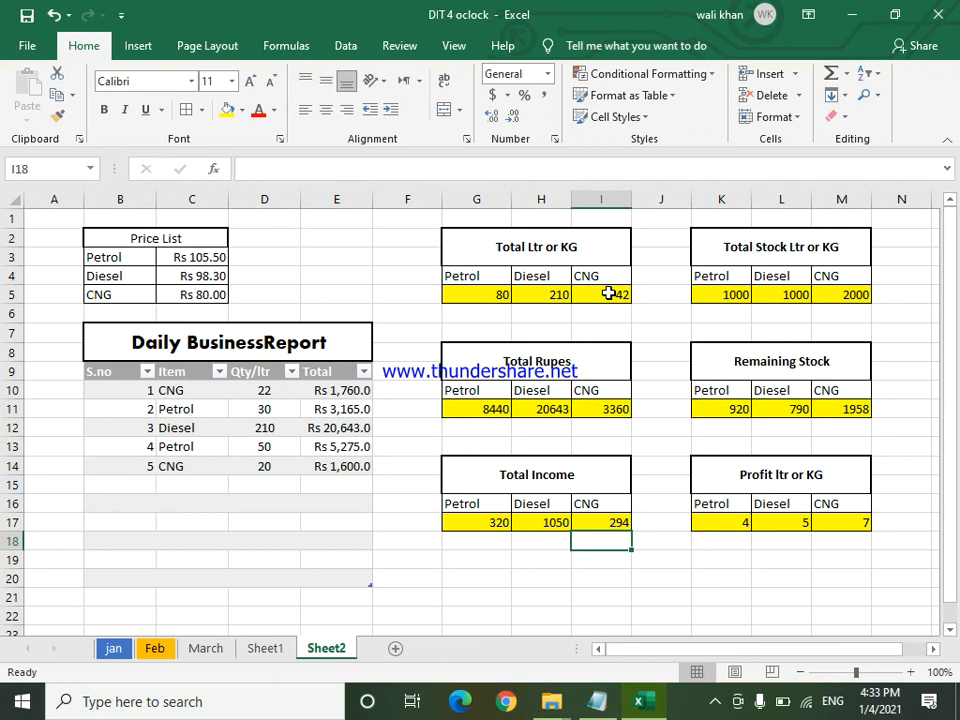
- Add record 6 to the Daily BusinessReport table in row 15 with item Petrol and quantity 100
click(145, 480)
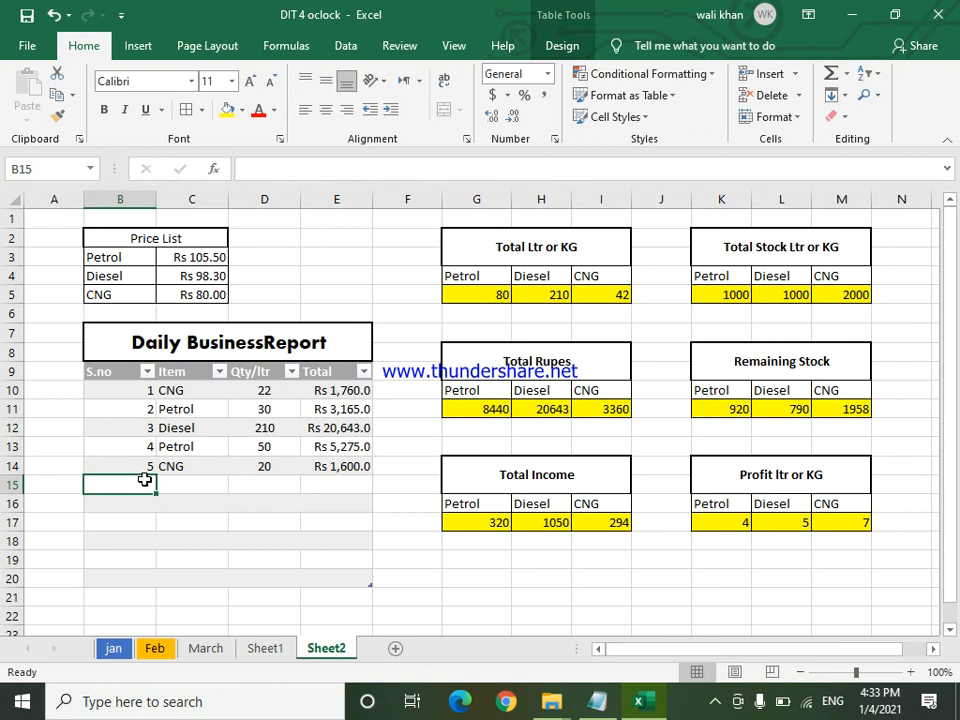
text(6)
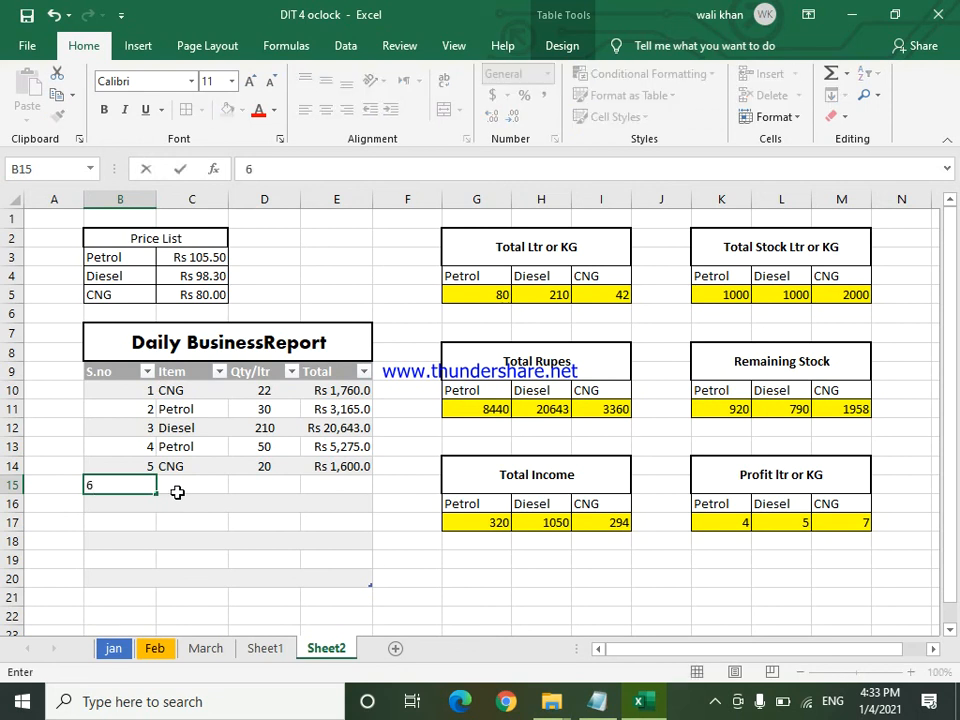
click(176, 489)
click(241, 497)
click(193, 467)
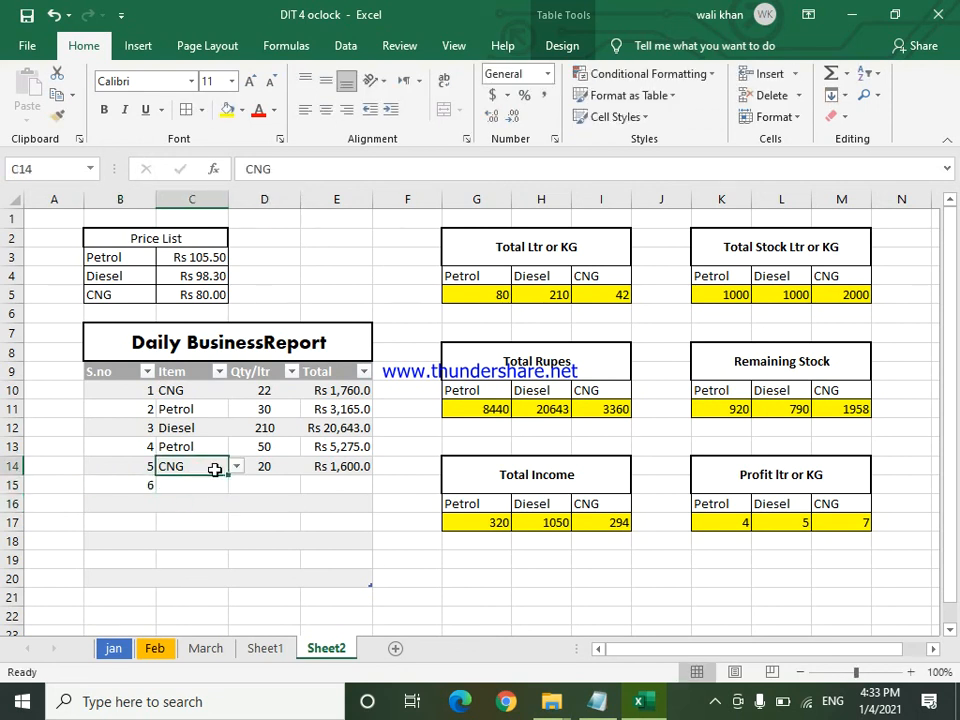
click(197, 484)
click(236, 487)
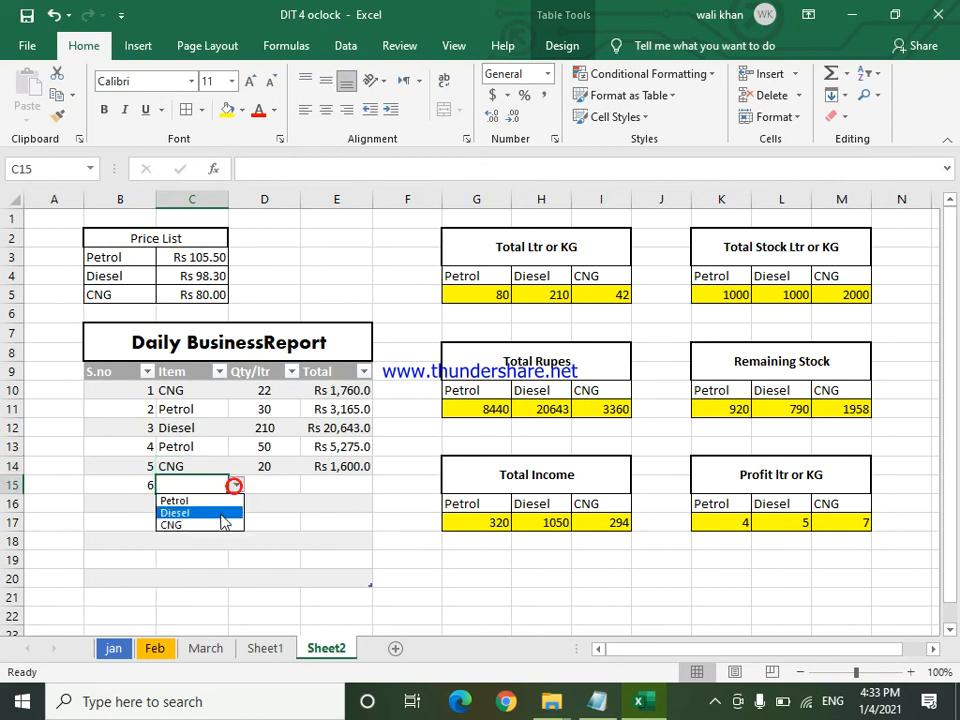
click(225, 497)
click(280, 489)
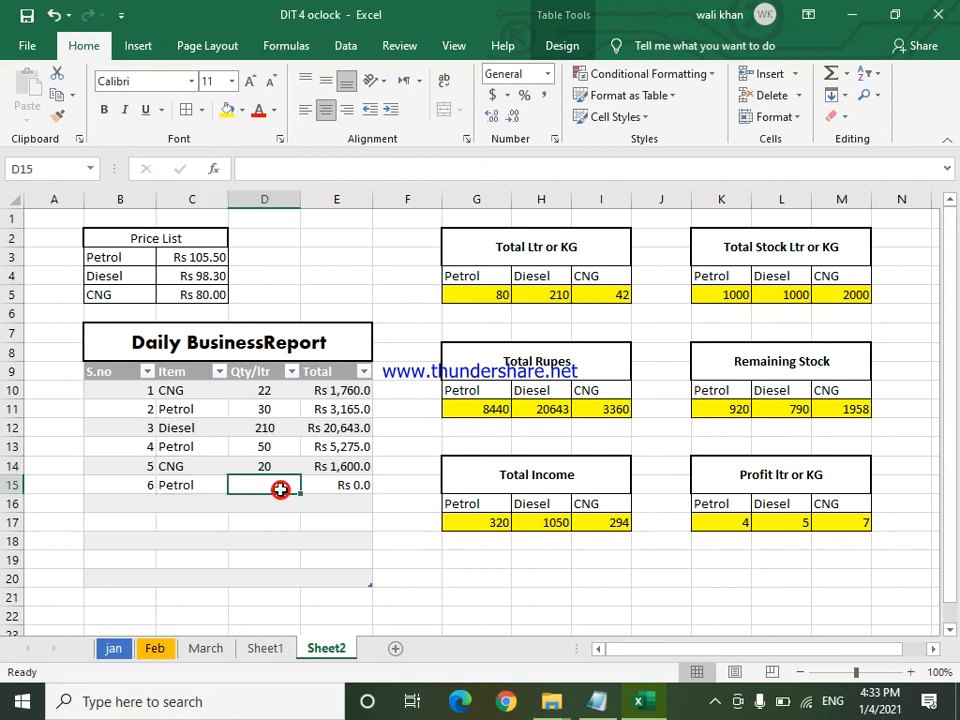
text(100)
key(Return)
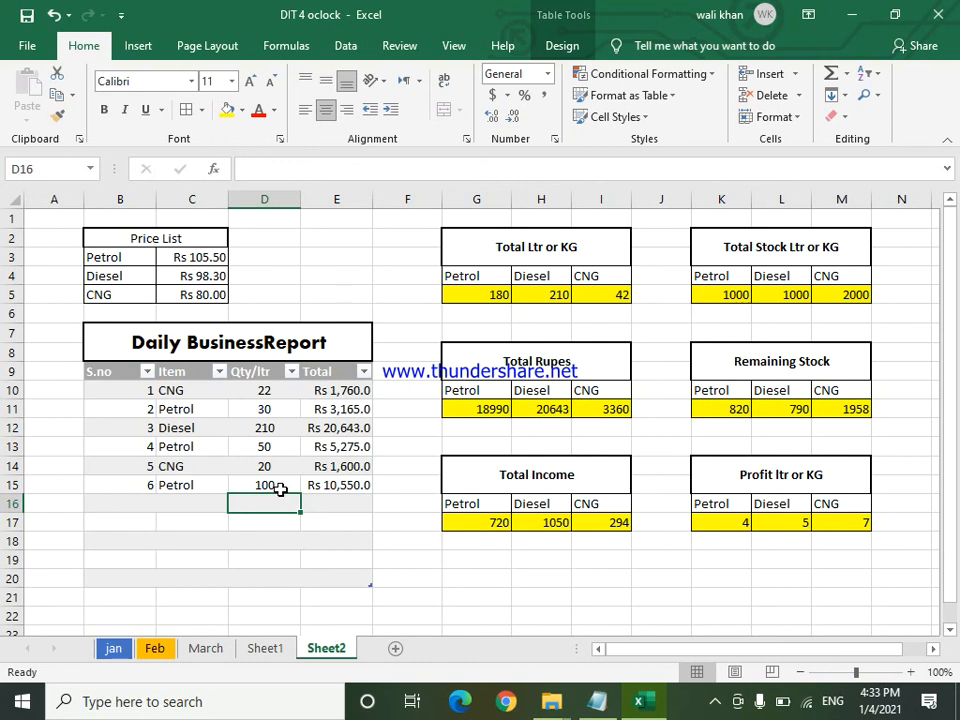
- Clear the quantity in D15 to test the summary formulas, and undo the deletion
click(281, 489)
key(Delete)
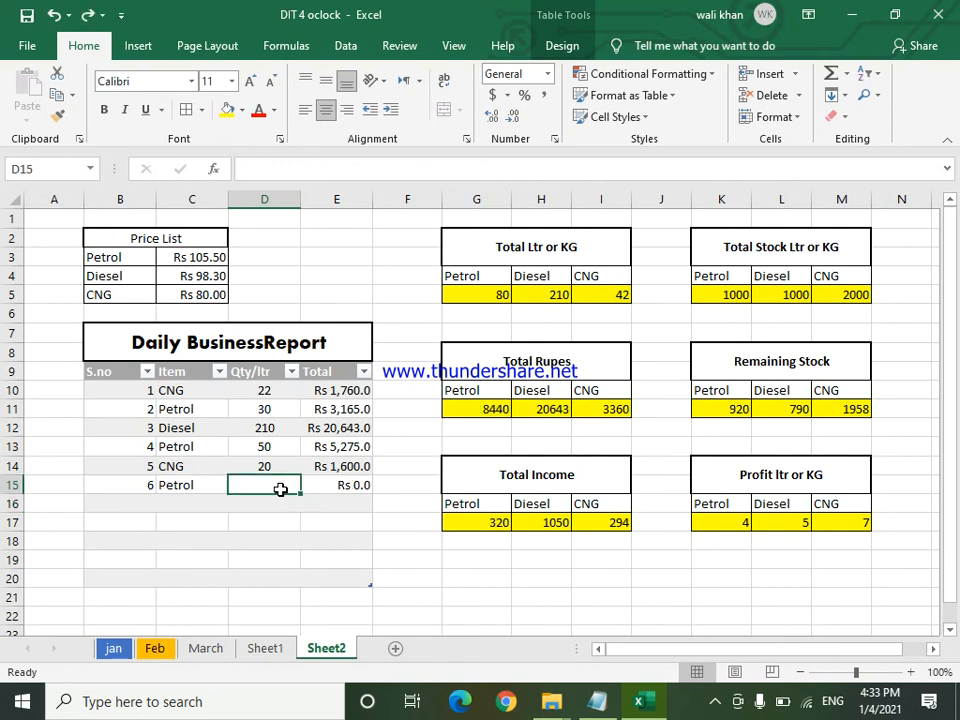
key(ctrl+z)
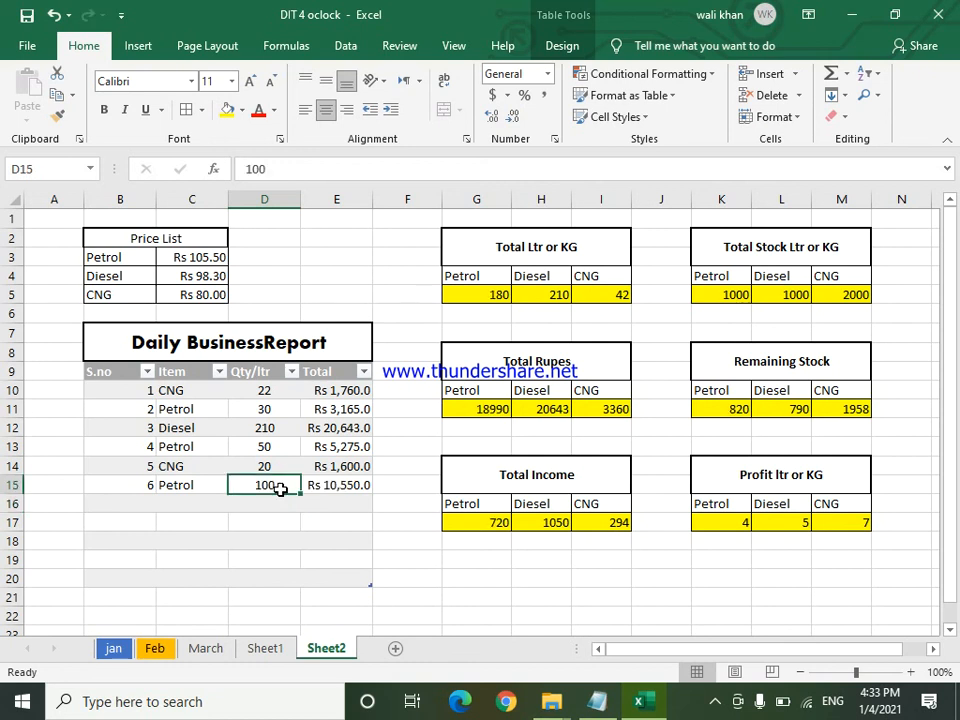
click(560, 595)
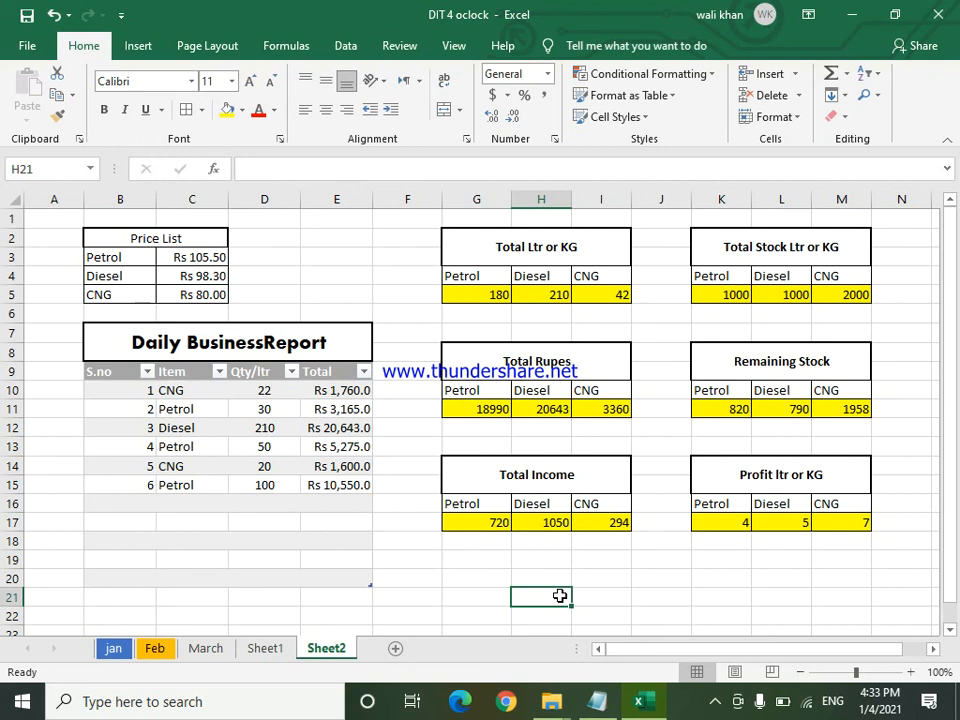
click(472, 314)
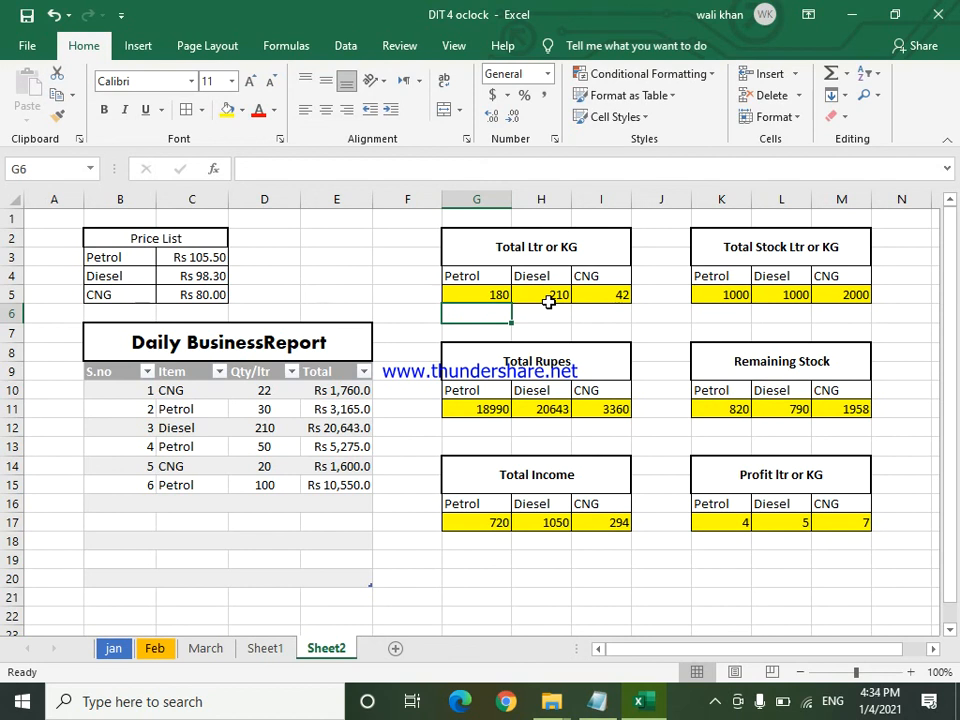
text(Total Ltr or KG)
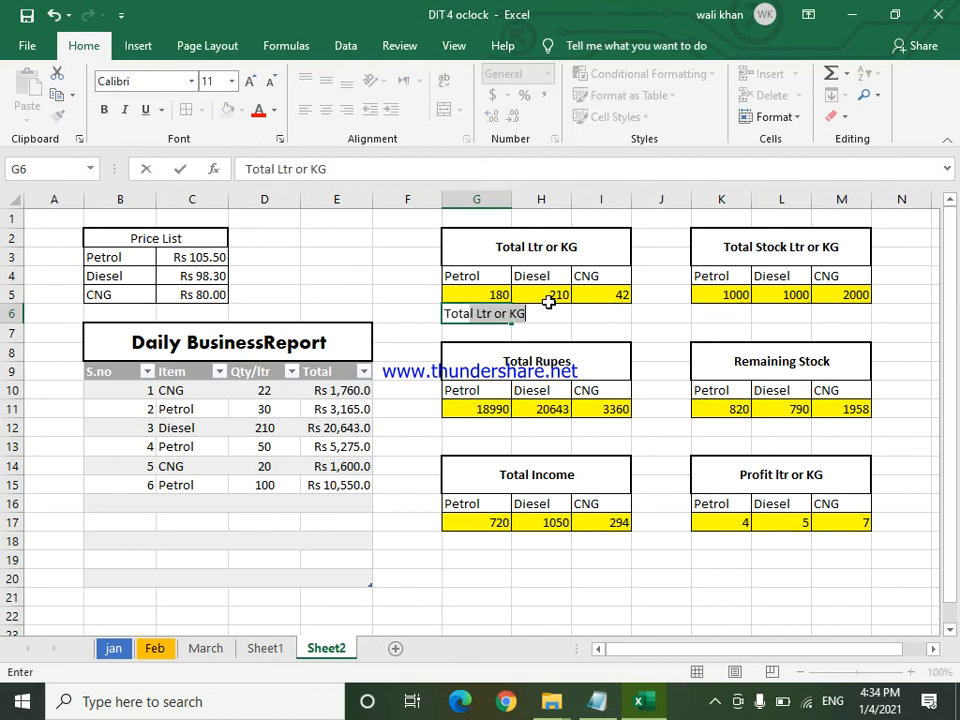
key(Return)
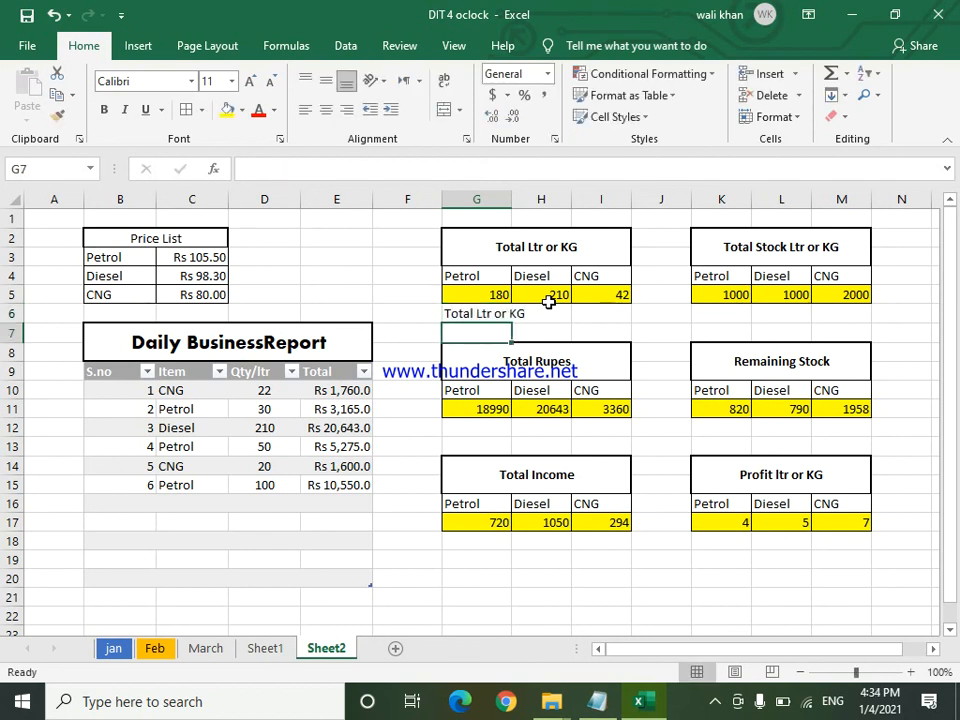
click(484, 313)
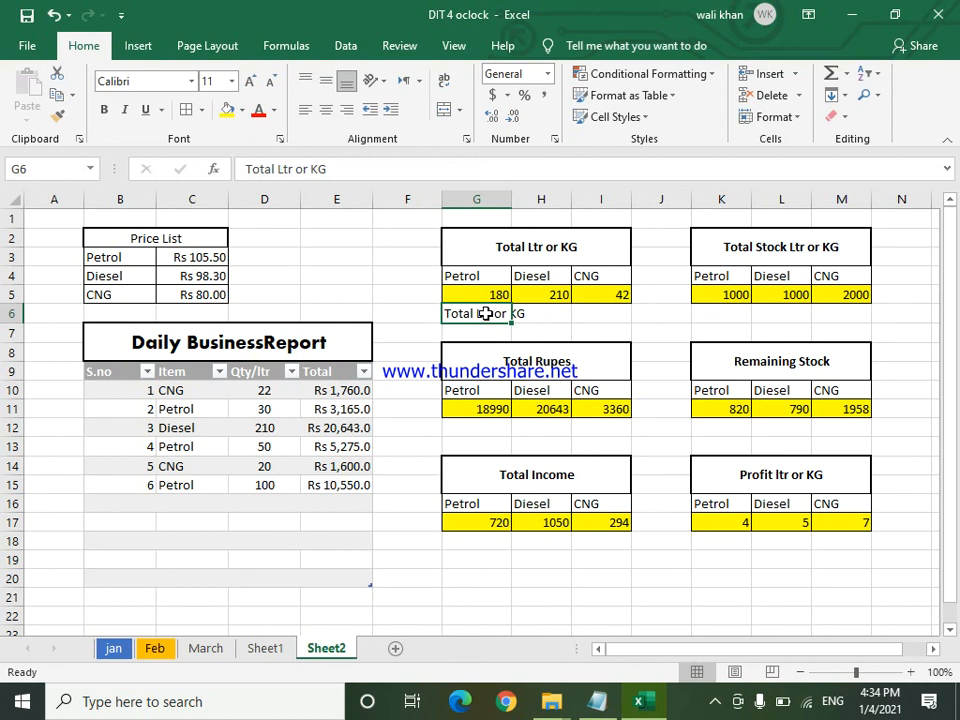
key(Delete)
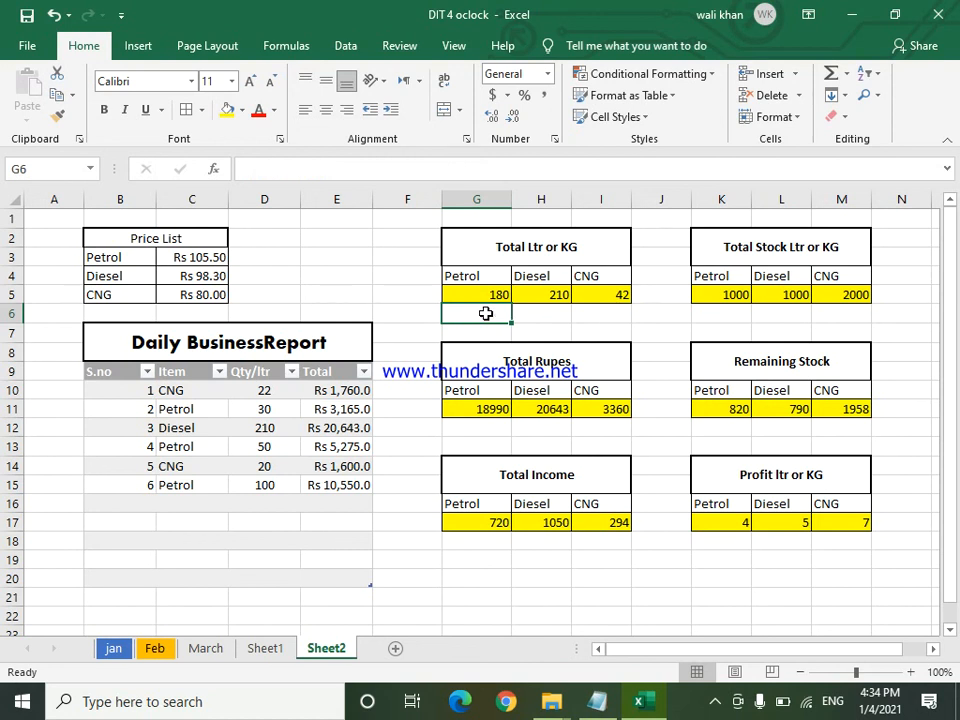
- Enter the label Total in G6 below the Total Ltr or KG figures
text(Total L)
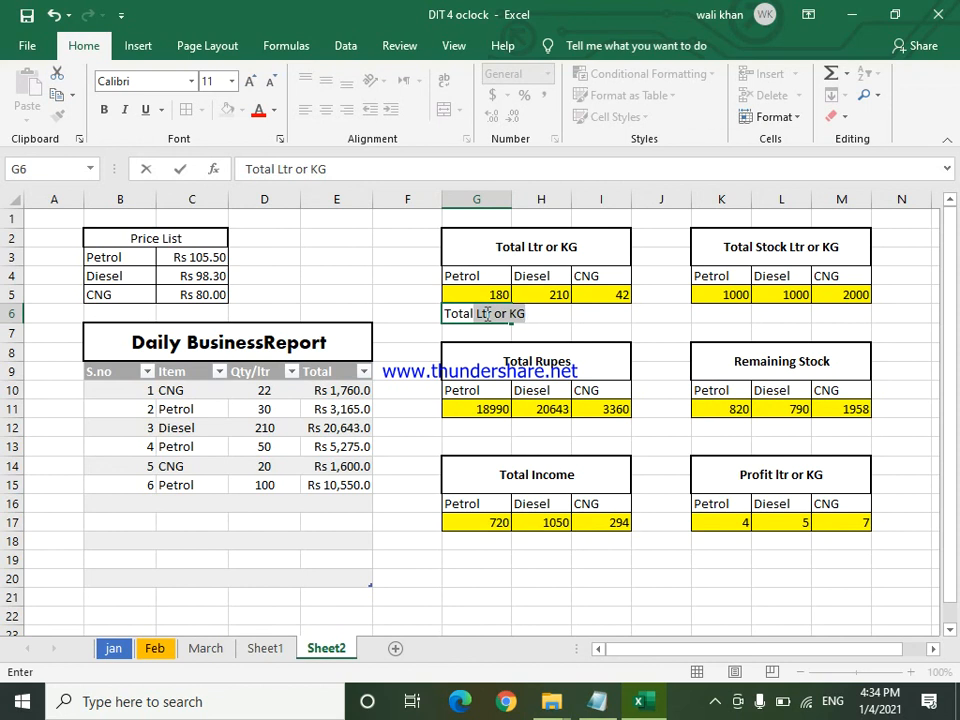
key(BackSpace)
key(BackSpace)
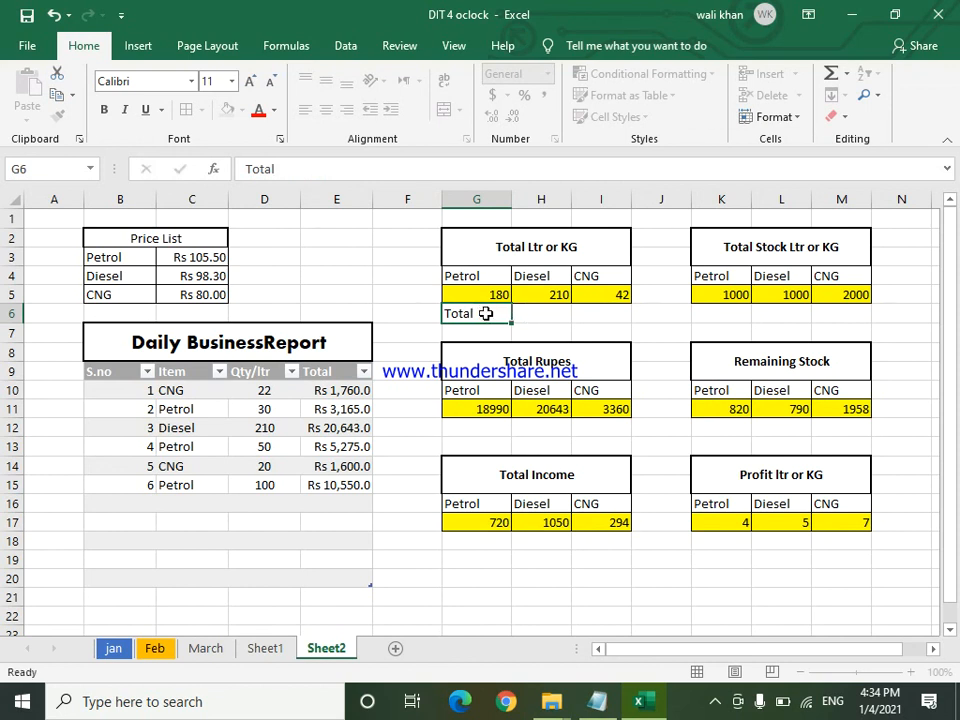
key(Return)
click(484, 312)
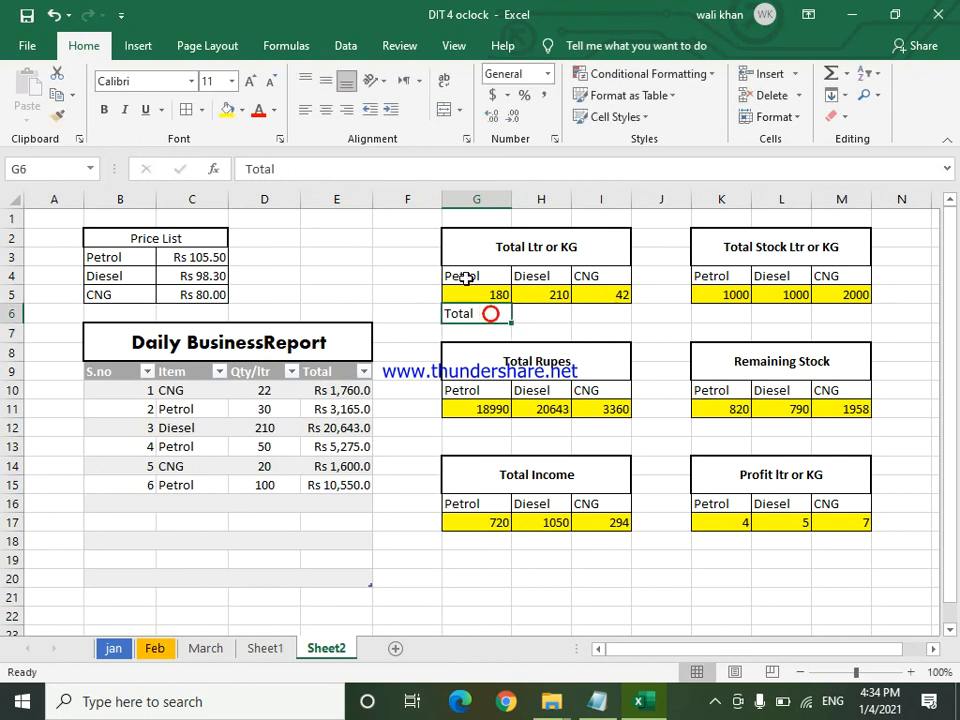
- Format the Total cells G6:H6 with bold red text
drag(484, 310, 540, 312)
click(274, 110)
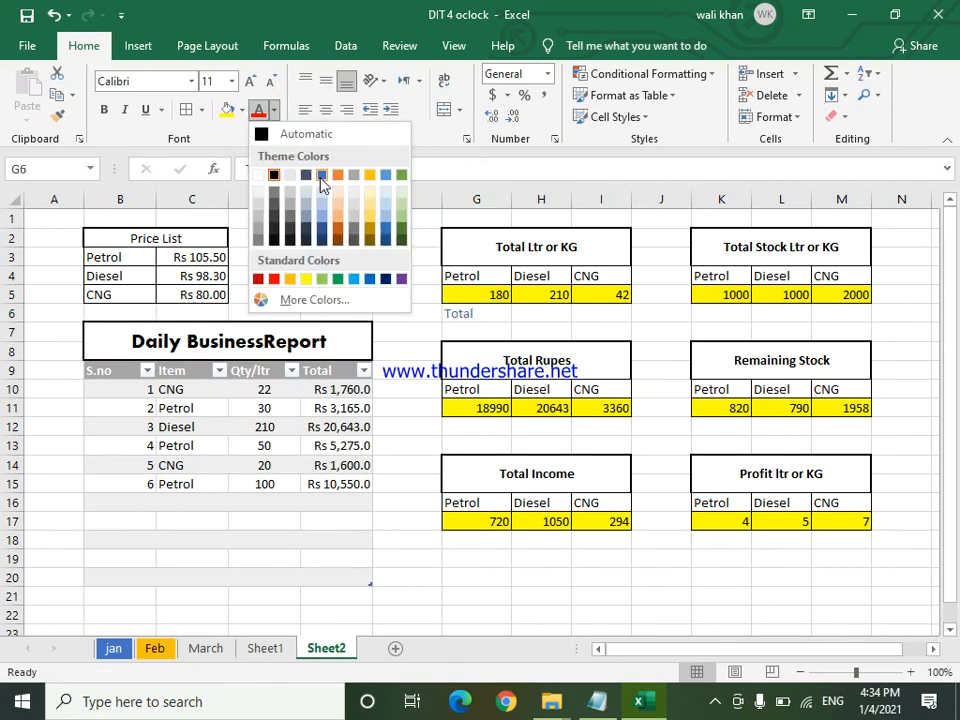
click(274, 279)
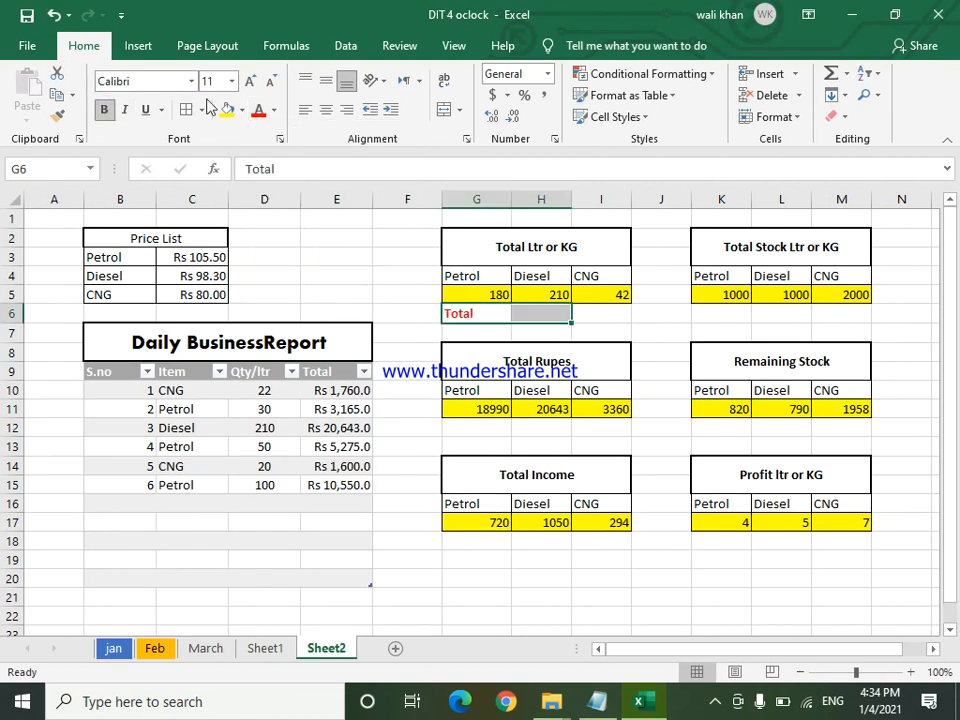
- Give the Total cells G6:H6 borders and a light blue fill
click(242, 110)
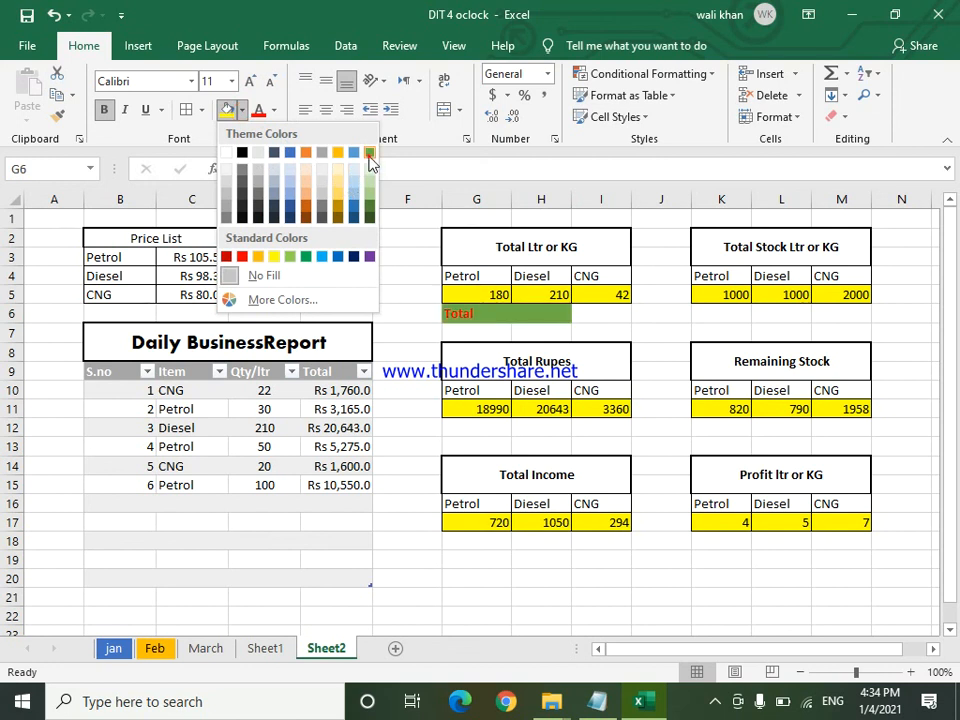
click(370, 156)
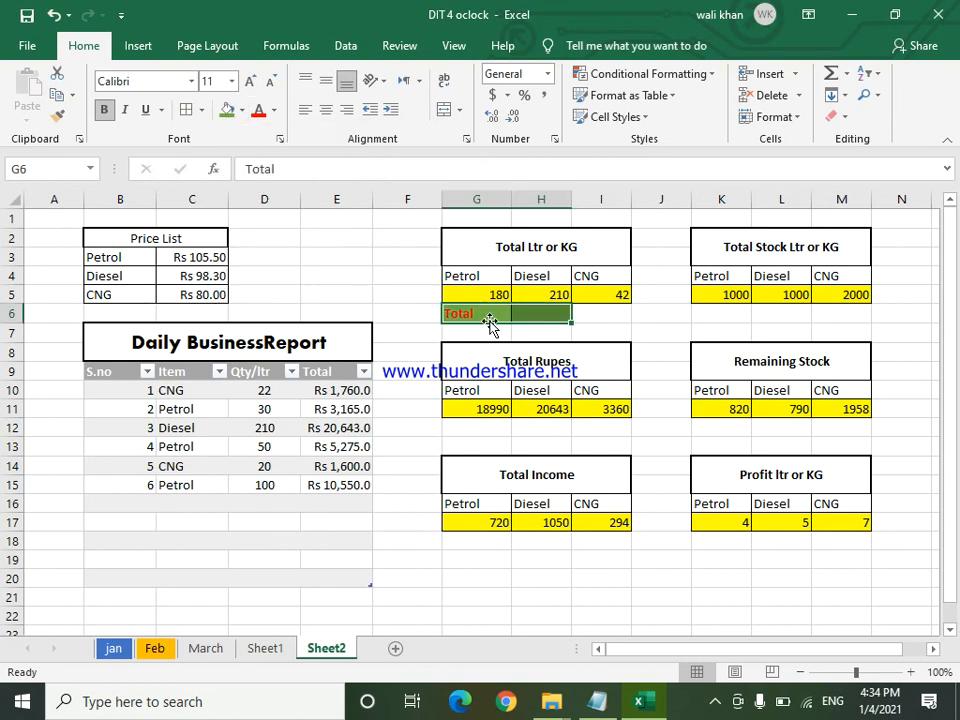
click(243, 110)
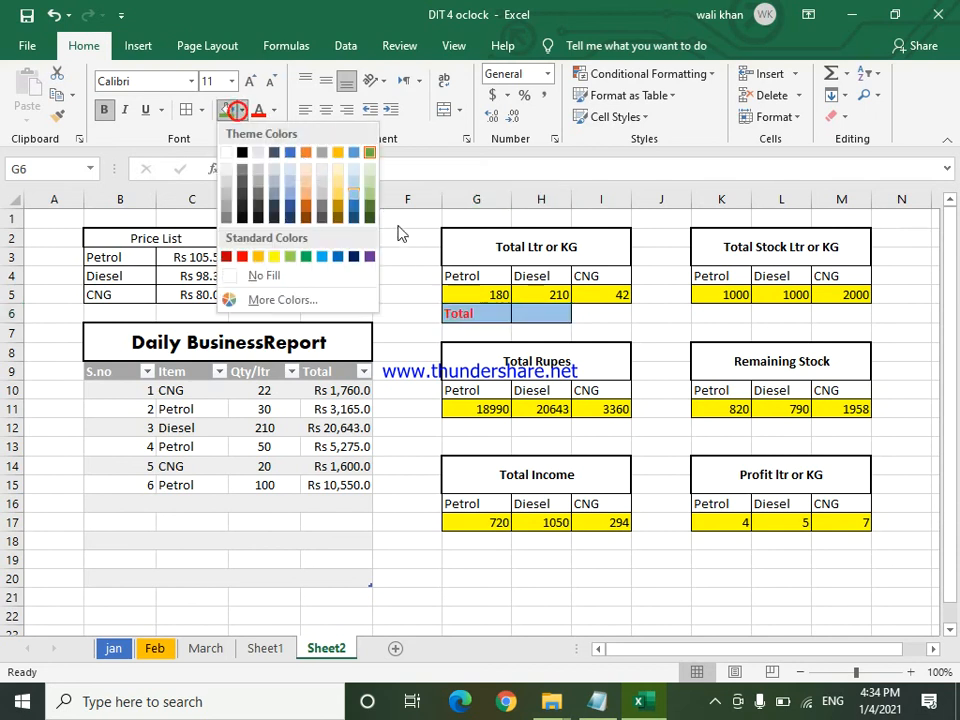
click(354, 200)
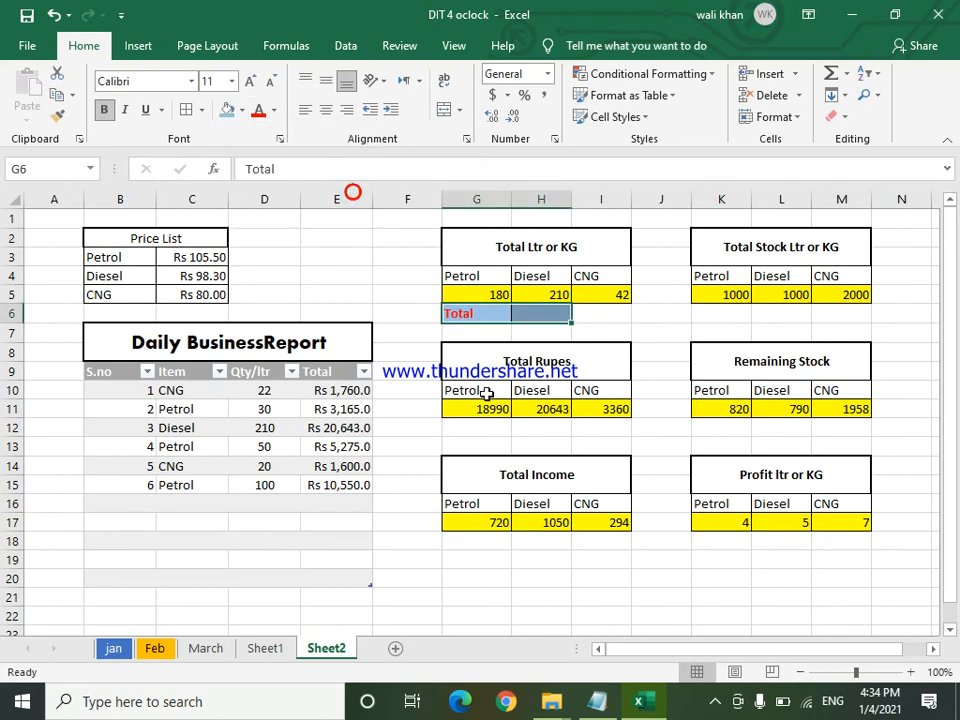
click(541, 578)
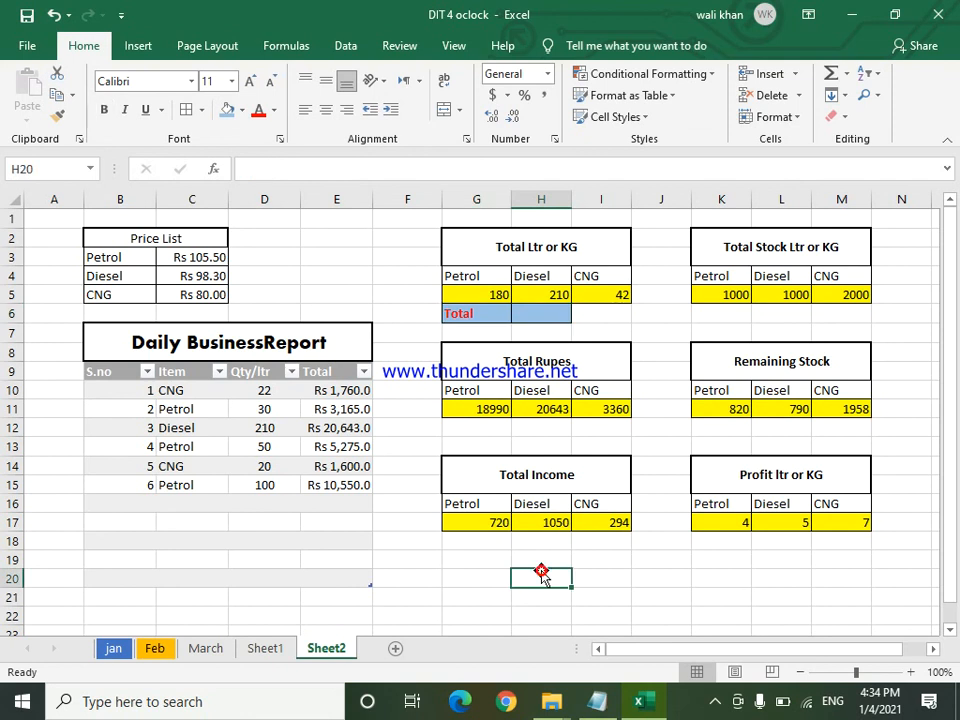
- Copy the formatted Total cells G6:H6 below the other five summary tables, at K6, G12, K12, G18 and K18
click(490, 318)
drag(490, 318, 529, 326)
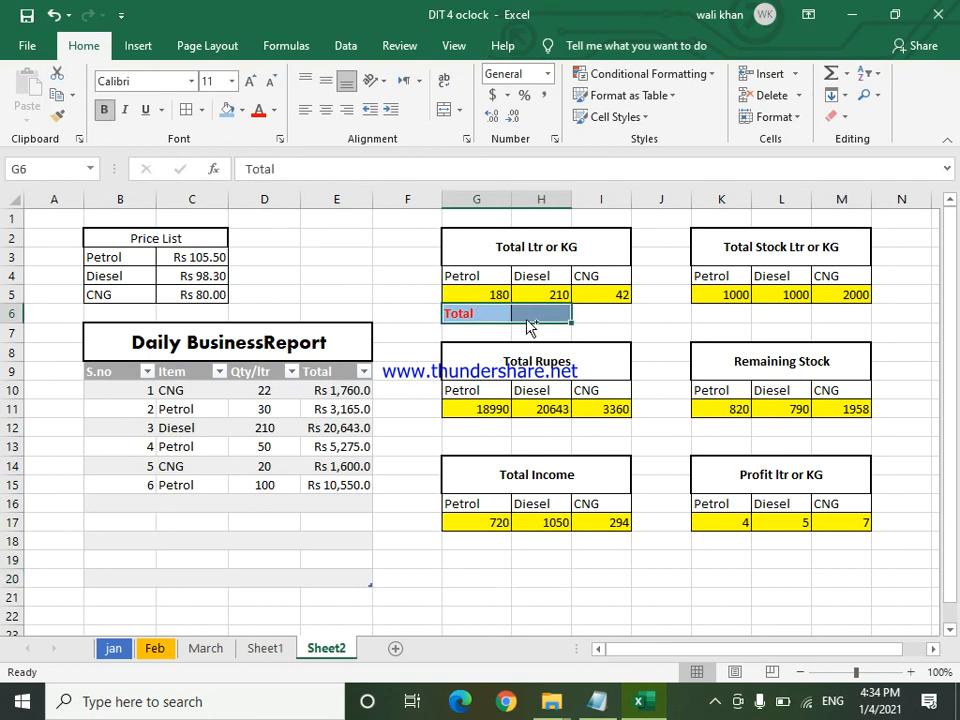
key(ctrl+c)
click(716, 315)
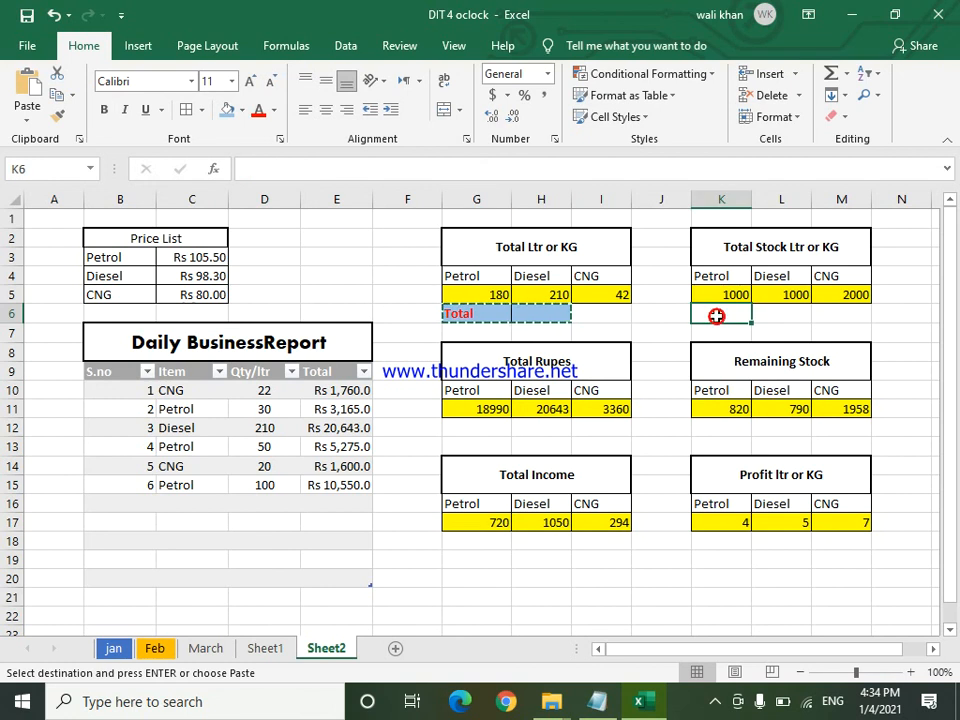
key(ctrl+v)
click(448, 427)
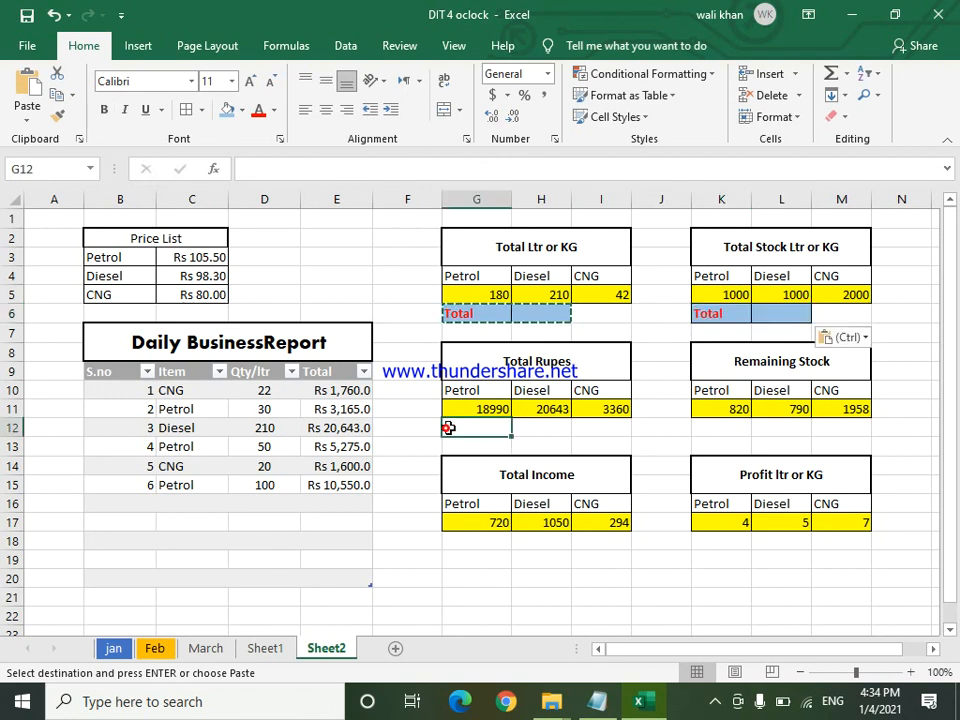
key(ctrl+v)
click(727, 435)
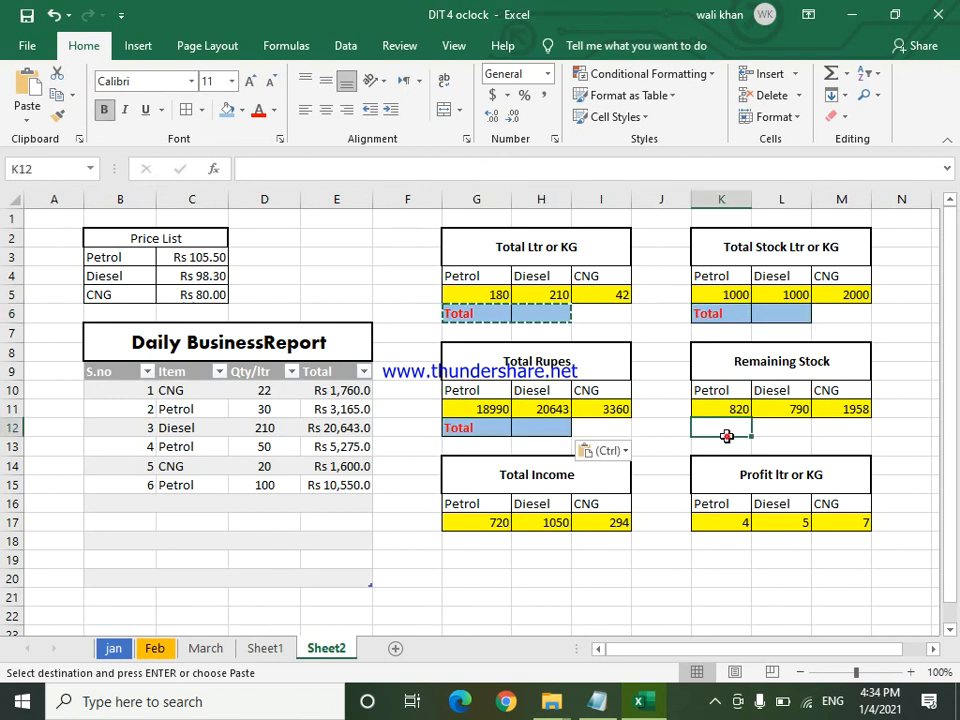
key(ctrl+v)
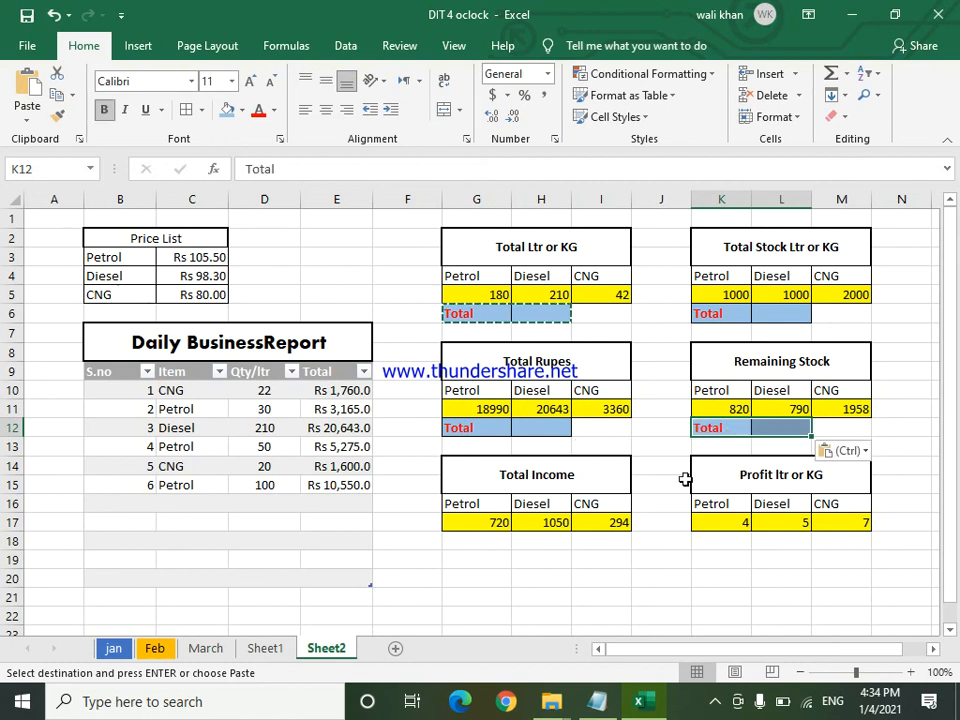
click(469, 540)
key(ctrl+v)
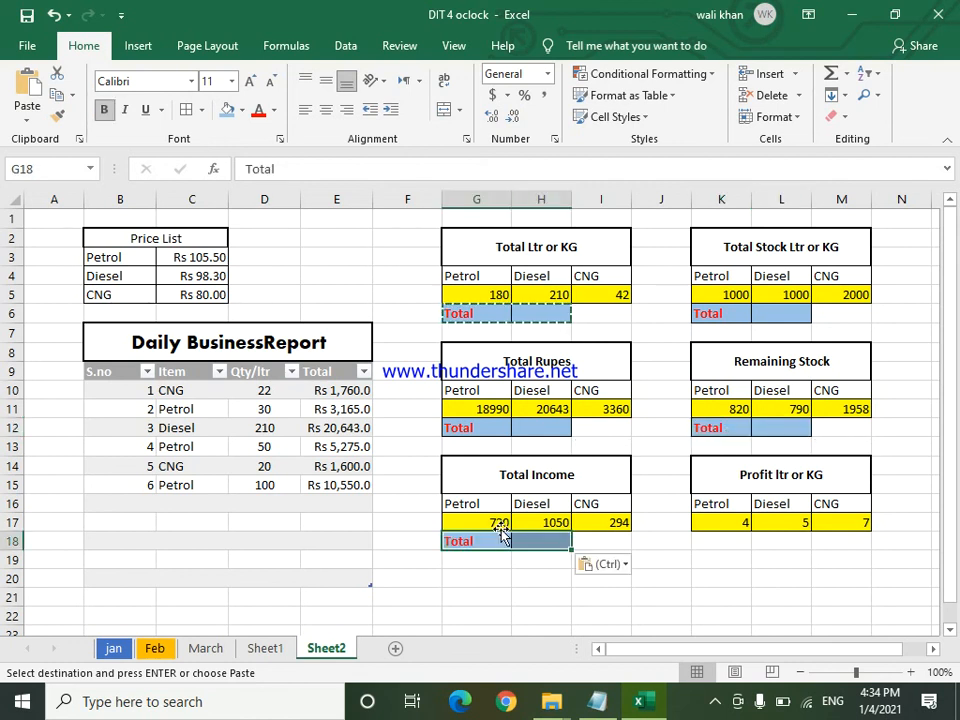
click(724, 544)
key(ctrl+v)
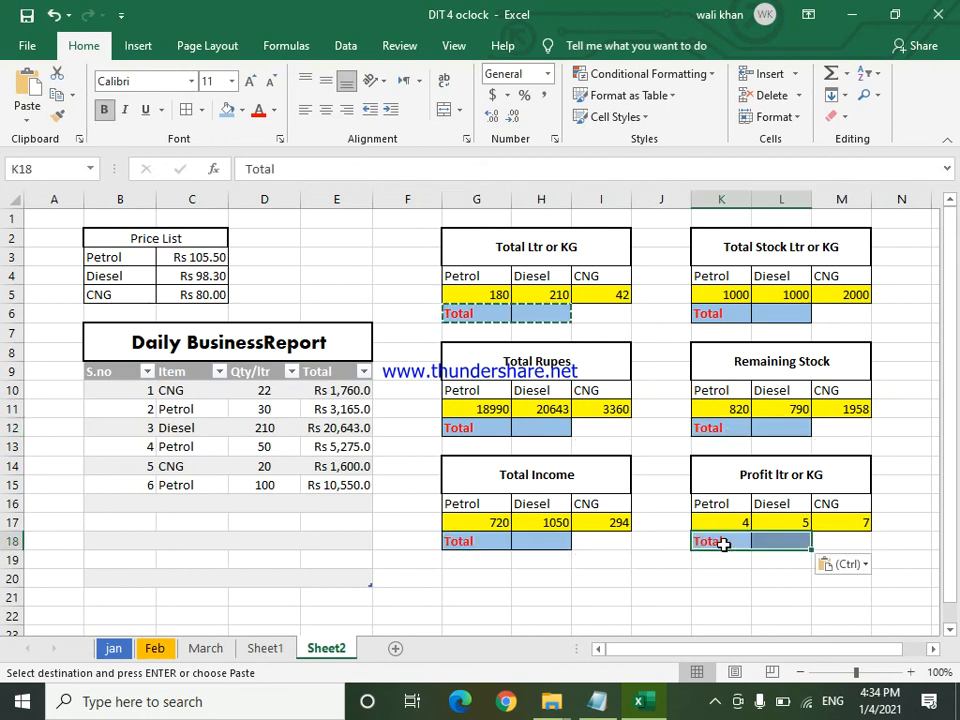
key(Escape)
click(560, 620)
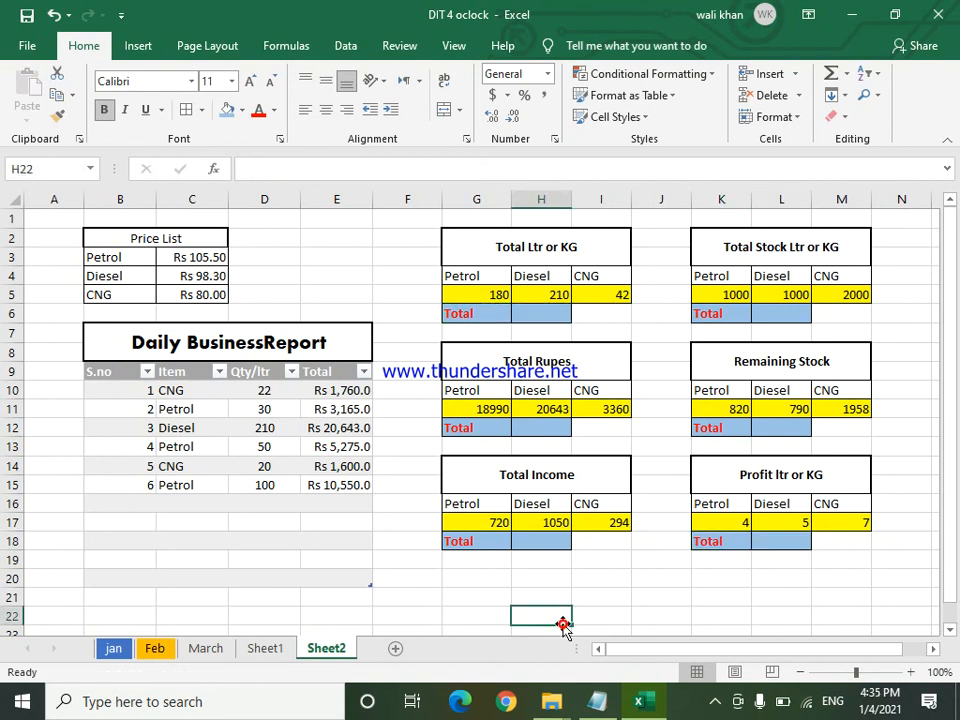
- Enter the formula =SUM(G5:I5) in H6 to total the Petrol, Diesel and CNG quantities
click(547, 314)
text(=)
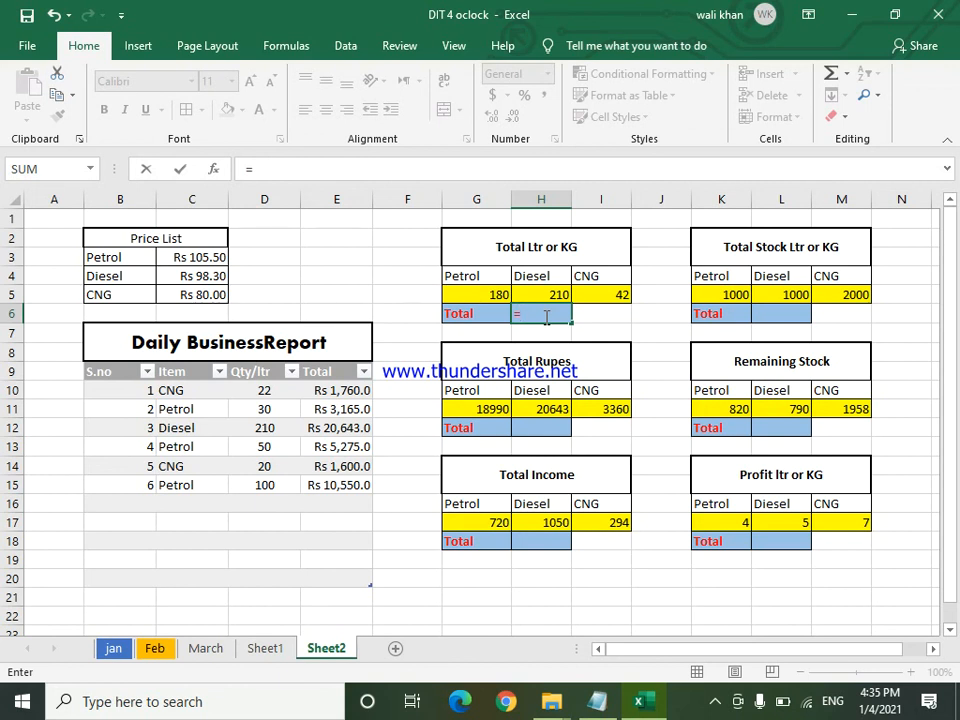
text(sum)
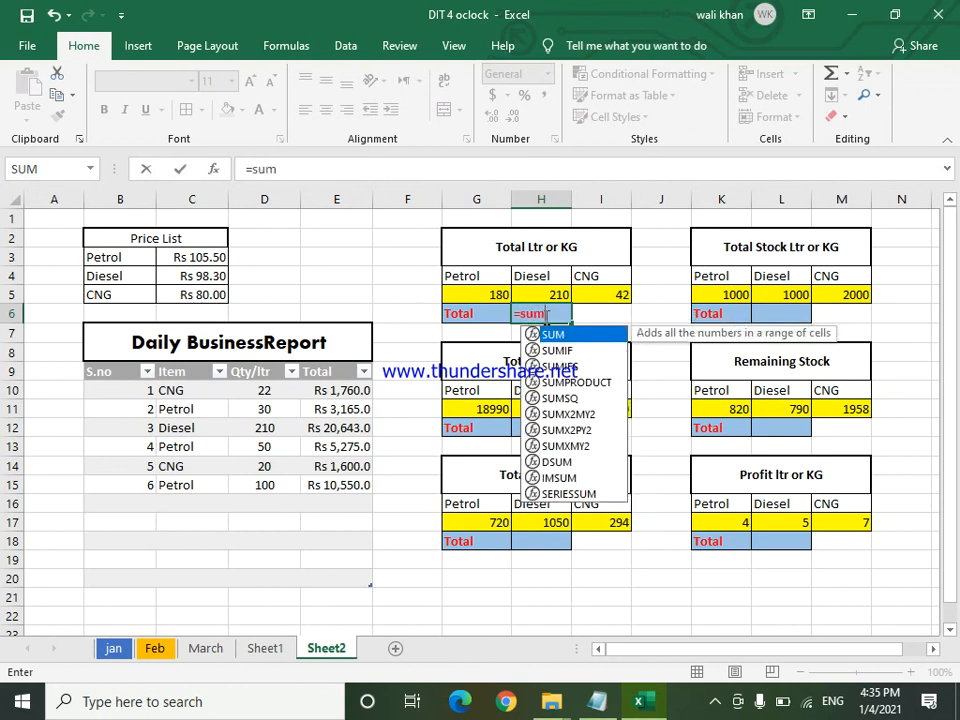
key(Tab)
drag(488, 294, 612, 293)
key(Return)
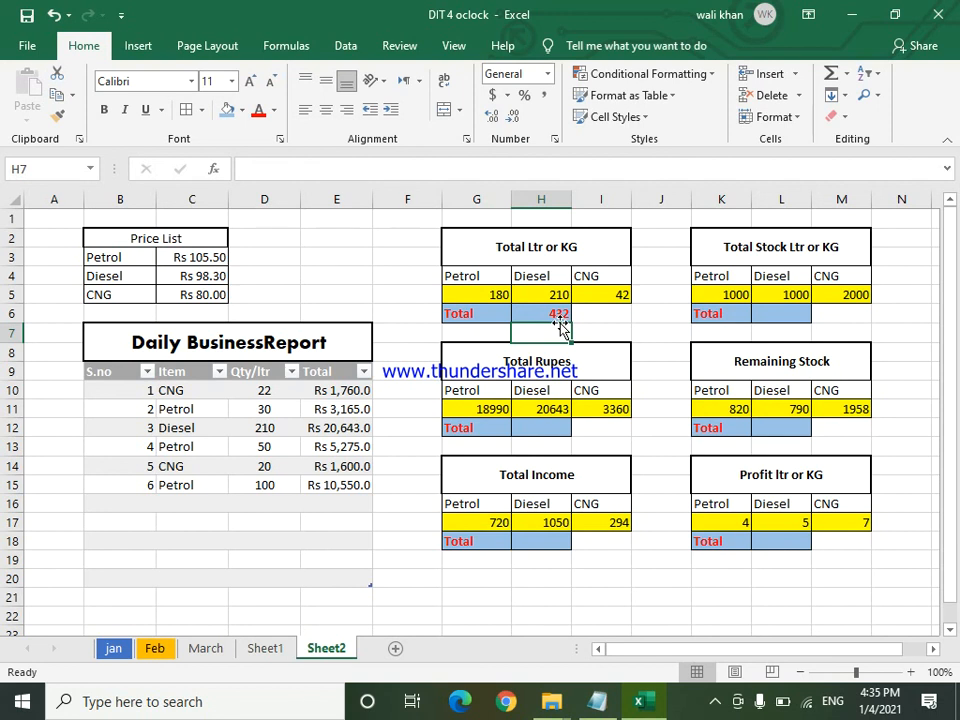
- Enter the formula =SUM(G11:I11) in H12 to total the Petrol, Diesel and CNG rupees
click(538, 433)
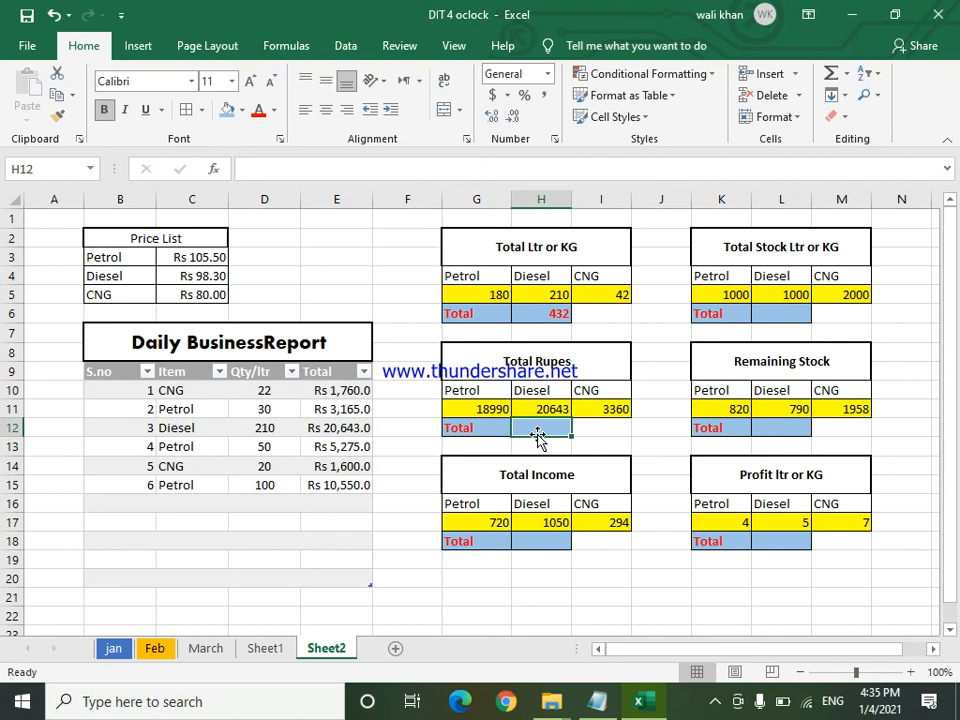
text(=sum)
key(Tab)
drag(488, 413, 613, 409)
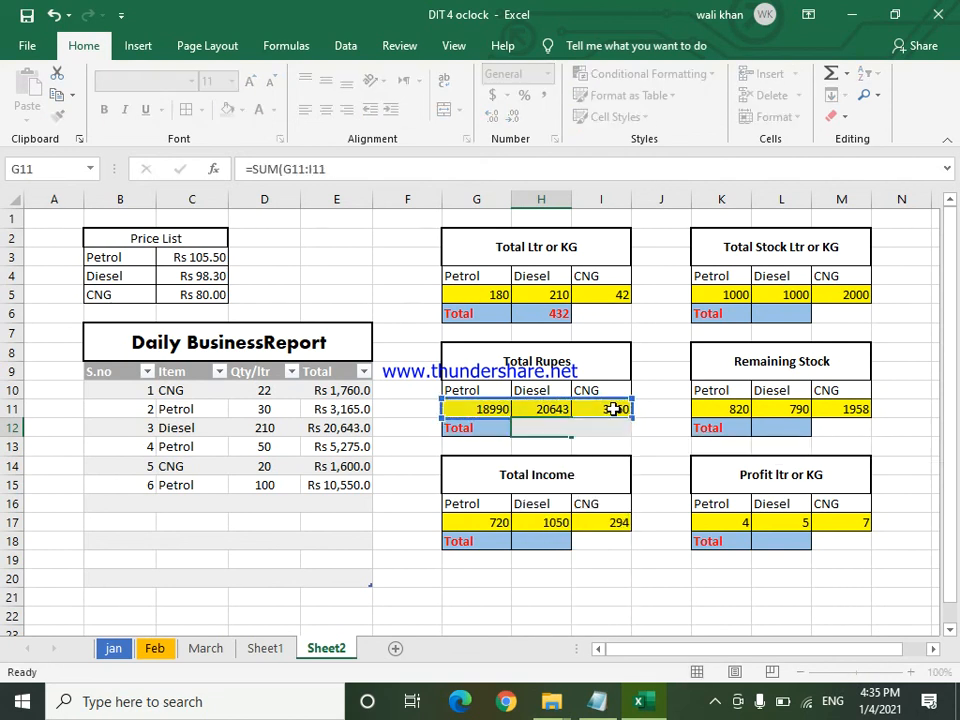
key(Return)
- Enter the formula =SUM(G17:I17) in H18 to total the income from the three fuels
click(543, 540)
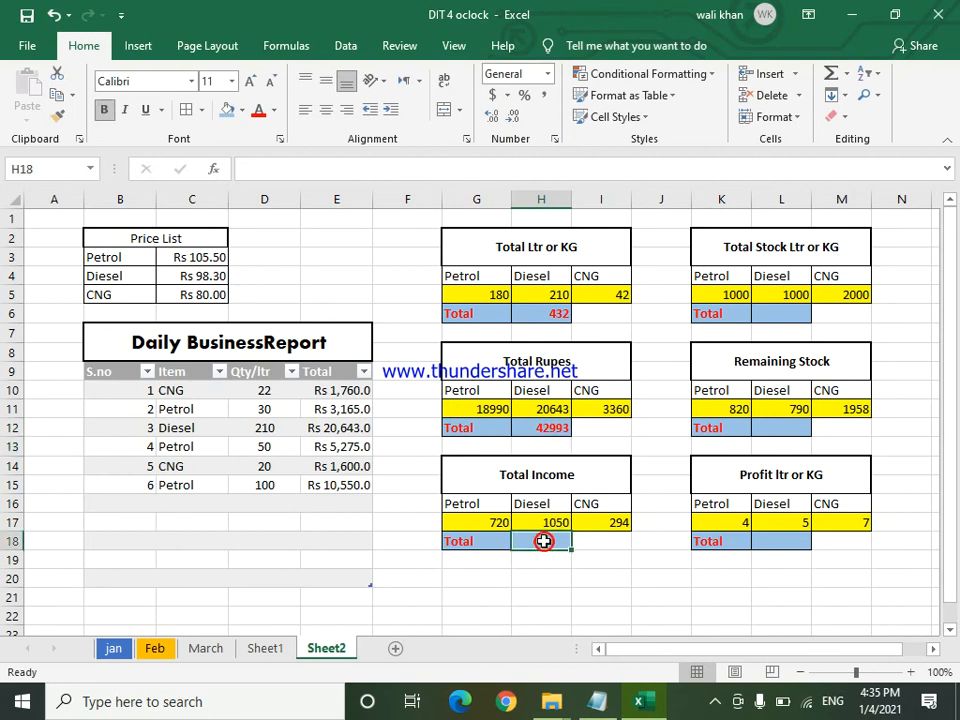
text(um)
key(Tab)
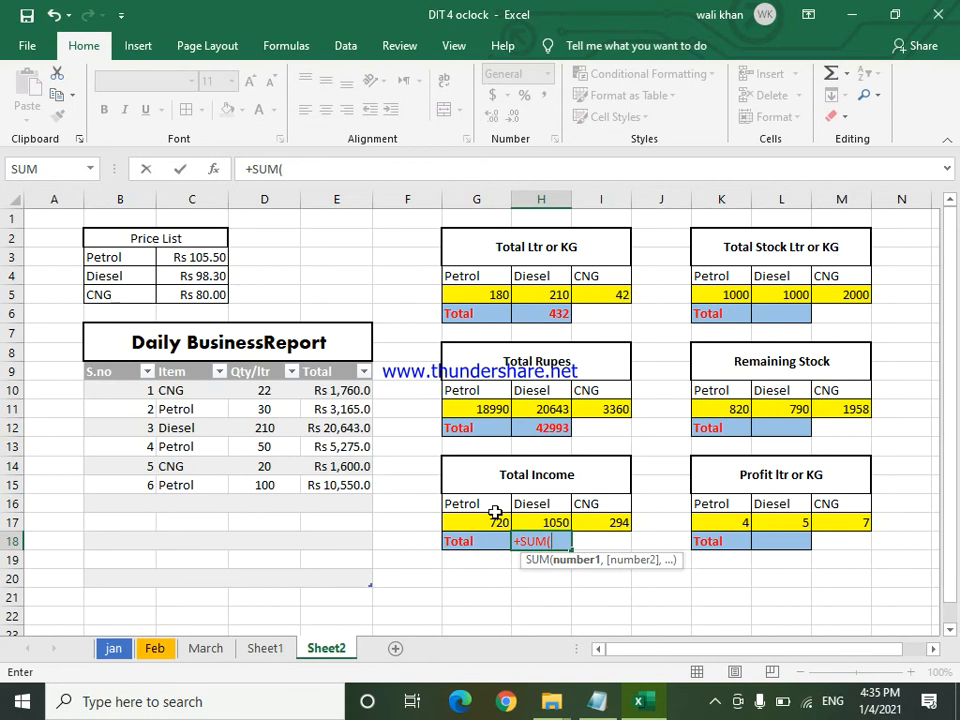
key(BackSpace)
key(BackSpace)
key(BackSpace)
key(BackSpace)
text(=)
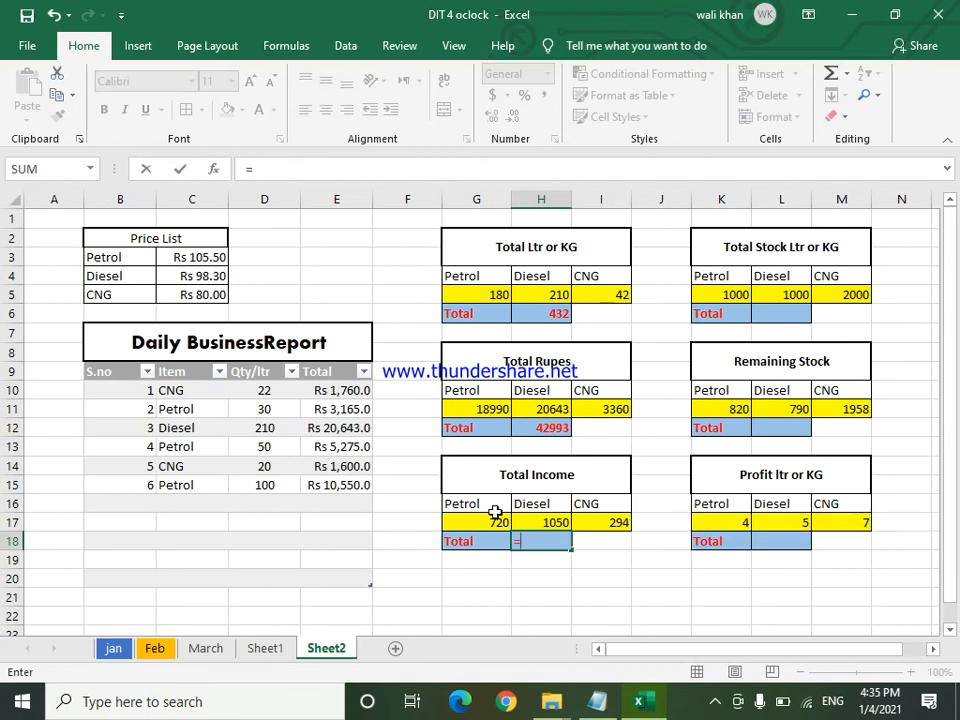
text(sum)
key(Tab)
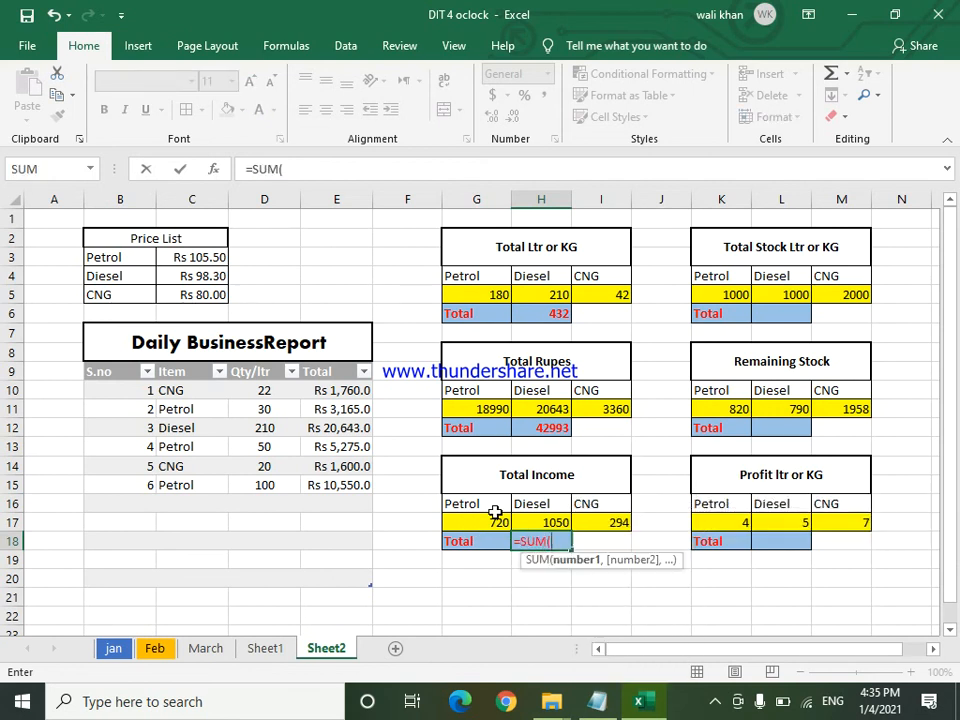
drag(483, 517, 605, 520)
key(Return)
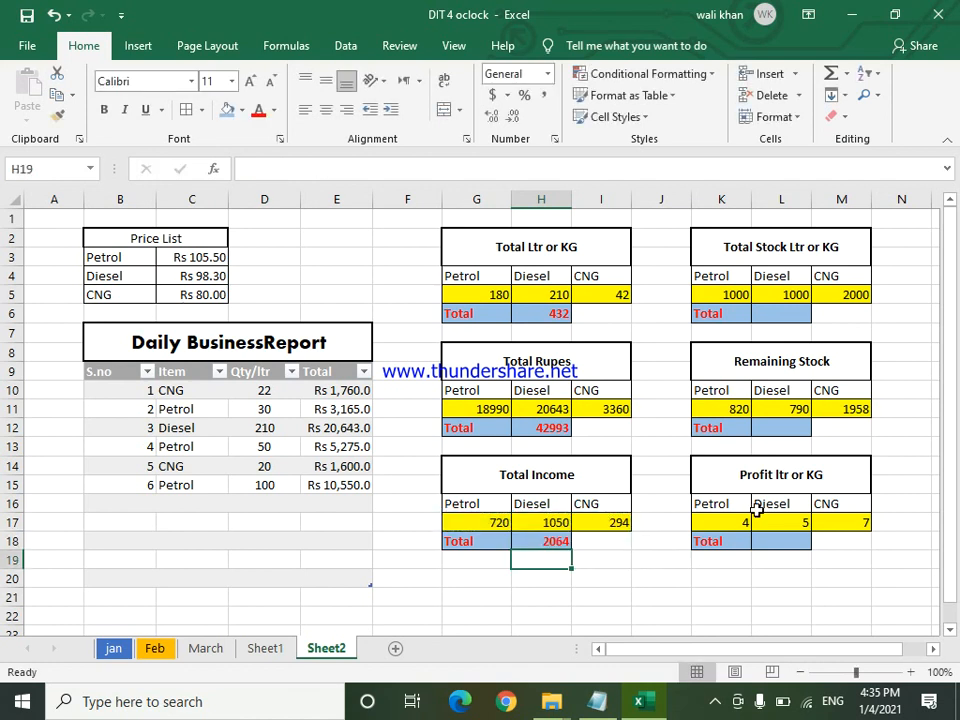
- Enter the formula =SUM(K11:M11) in L12 to total the remaining stock
click(760, 426)
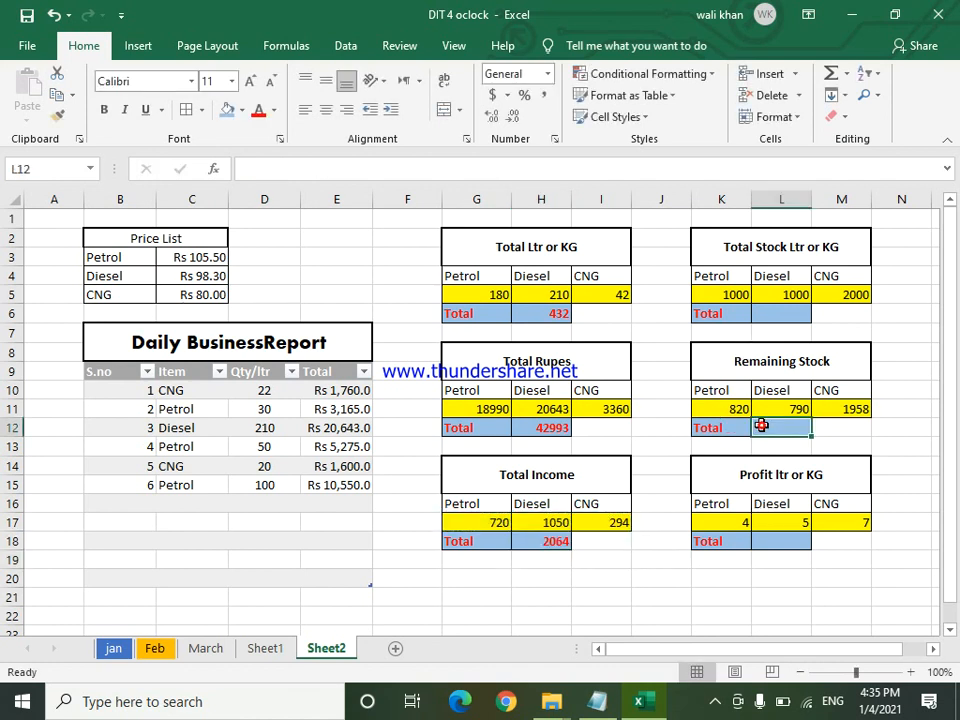
text(=sum)
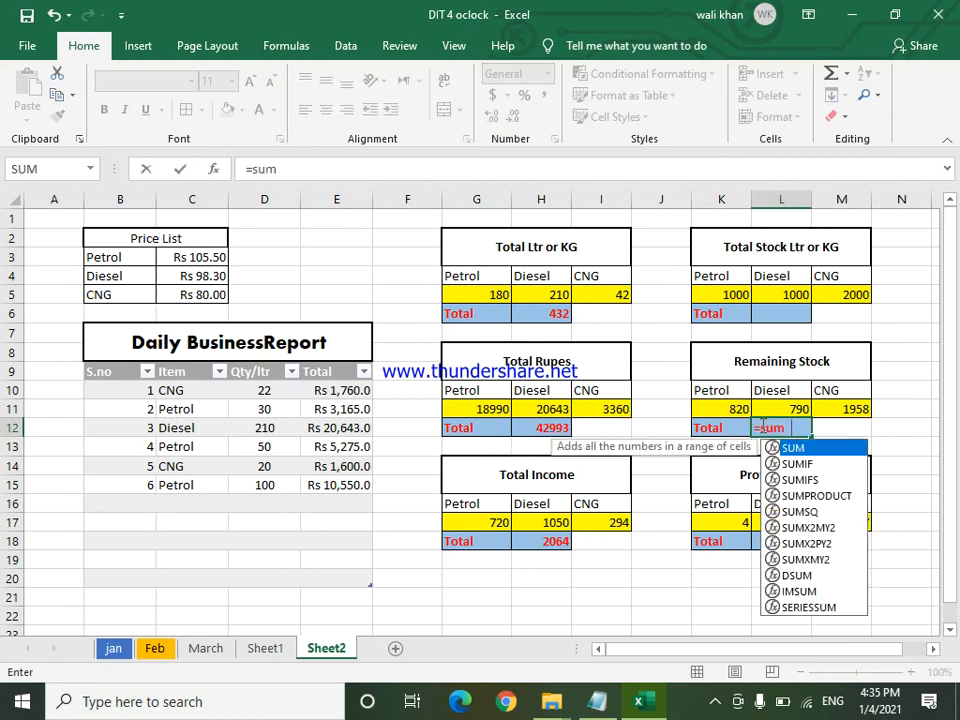
key(Tab)
drag(731, 410, 864, 403)
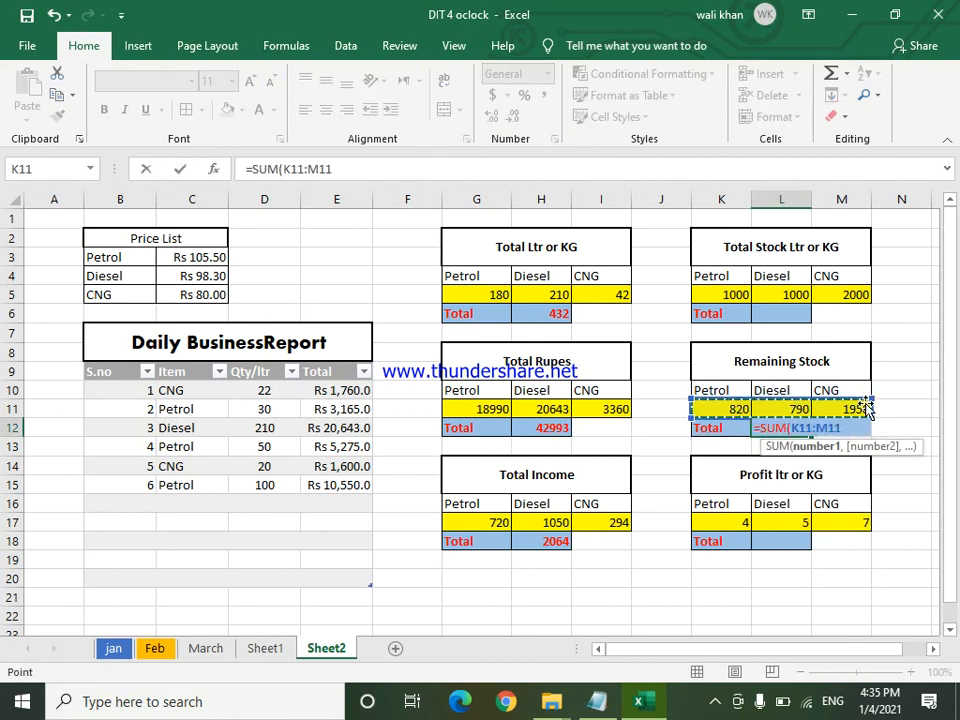
key(Return)
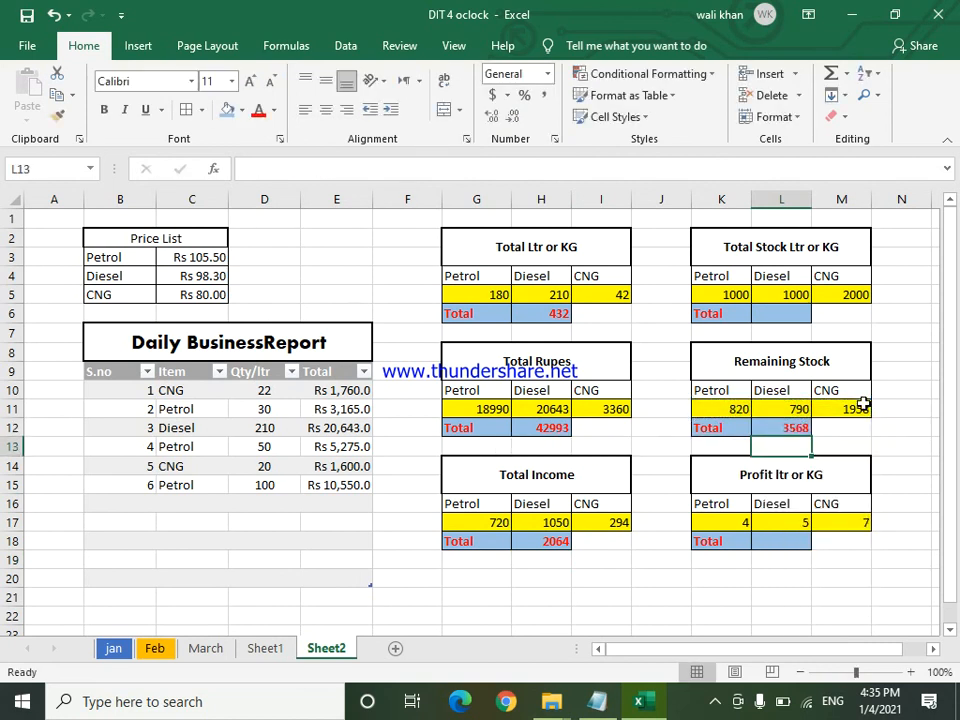
- Enter the formula =SUM(K5:M5) in L6 to total the stock of the three fuels
click(776, 300)
click(778, 312)
text(=sum)
key(Tab)
drag(734, 300, 833, 293)
key(Return)
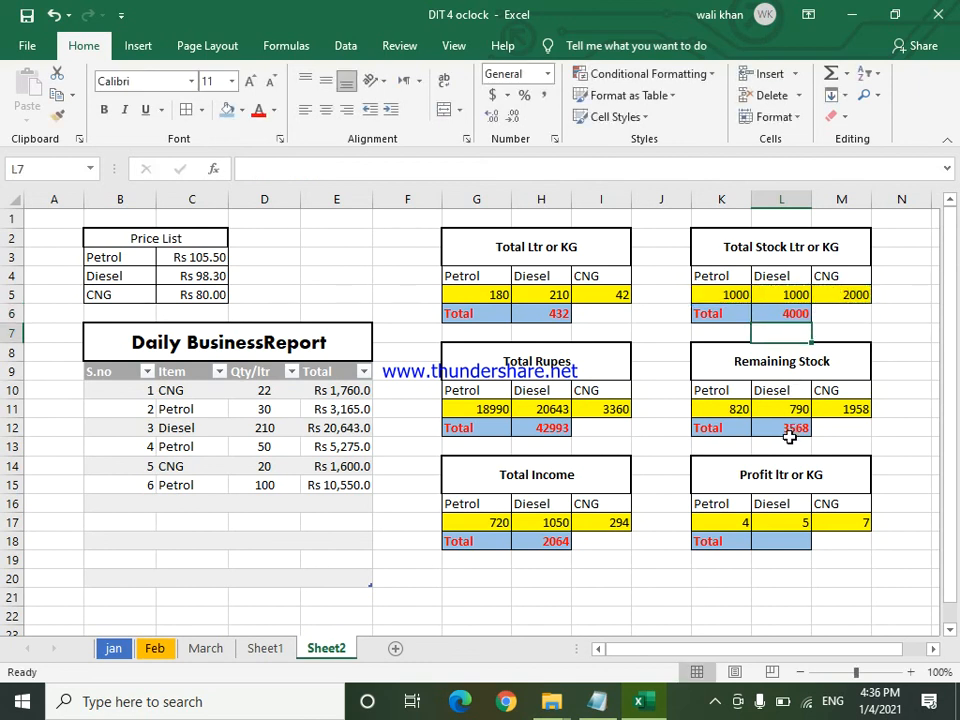
click(777, 546)
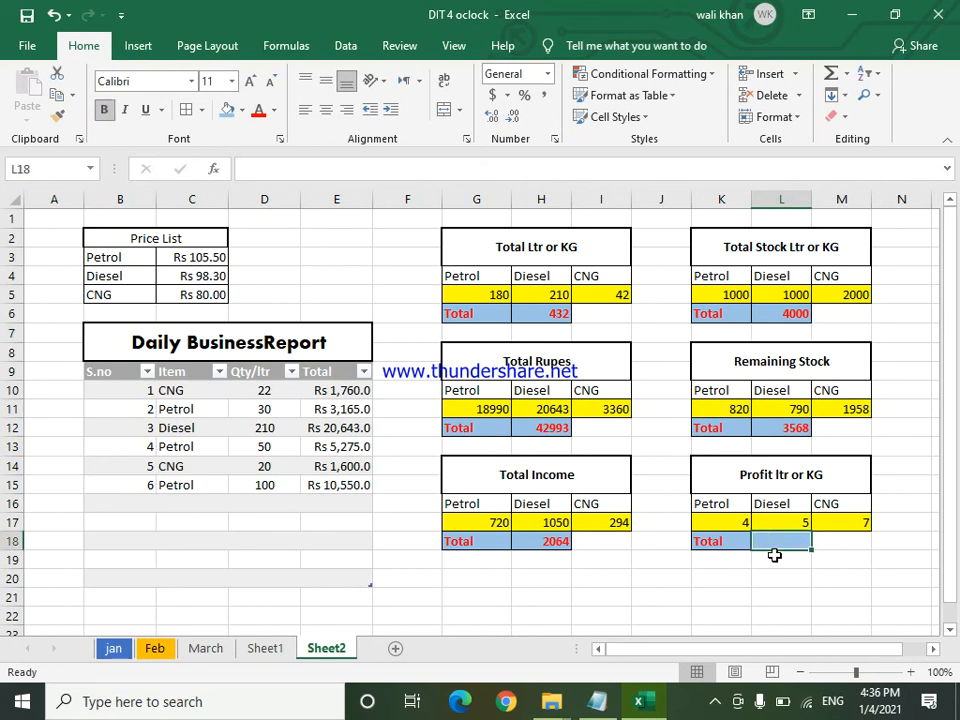
text(=)
drag(730, 528, 831, 521)
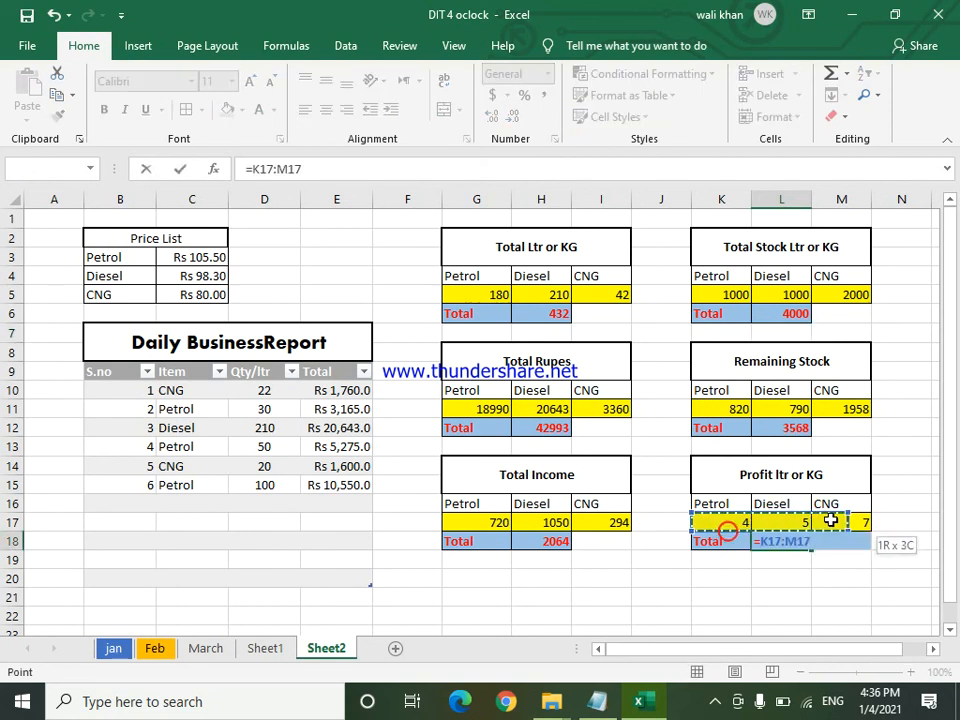
key(BackSpace)
key(BackSpace)
key(BackSpace)
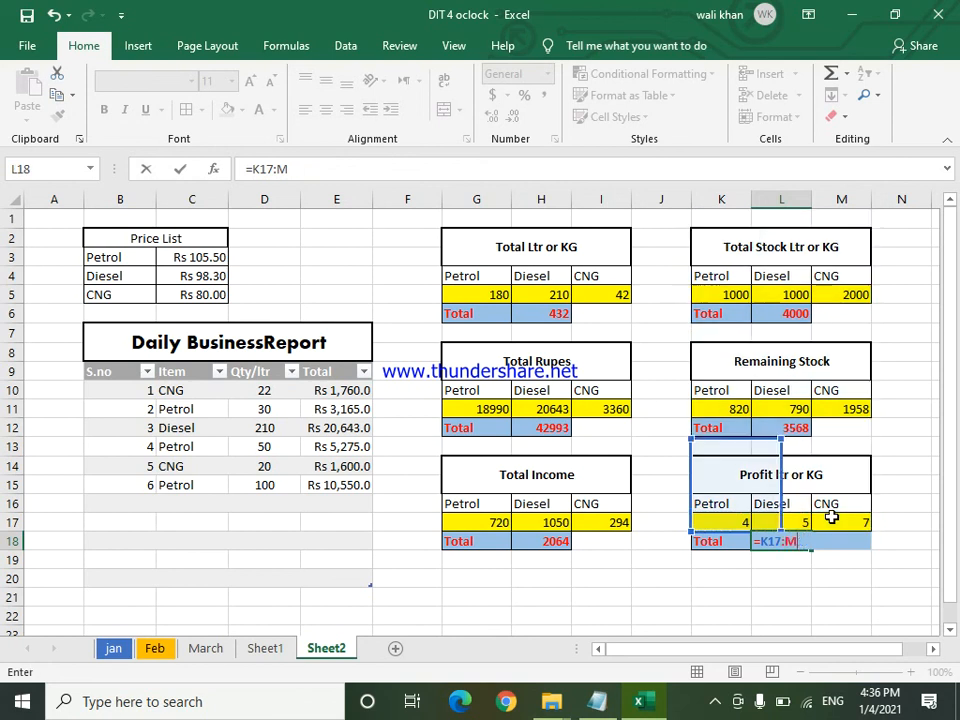
key(BackSpace)
key(BackSpace)
key(BackSpace)
key(BackSpace)
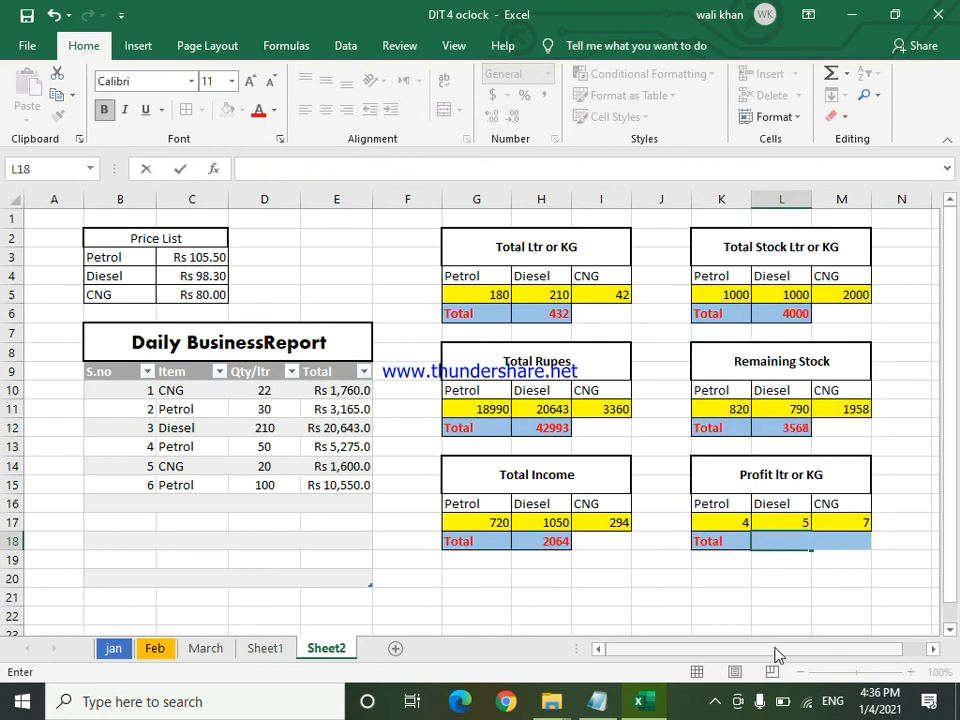
click(767, 567)
- Clear the Total row below the Profit ltr or KG table, giving J18:M20 a white fill and no borders
drag(771, 595, 687, 545)
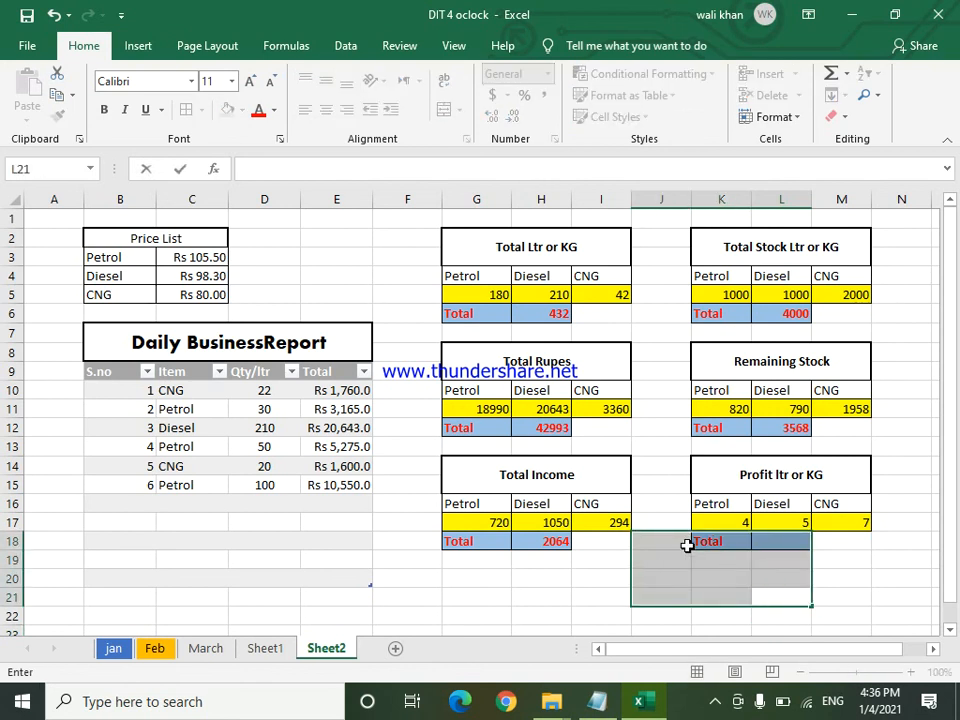
drag(859, 572, 687, 543)
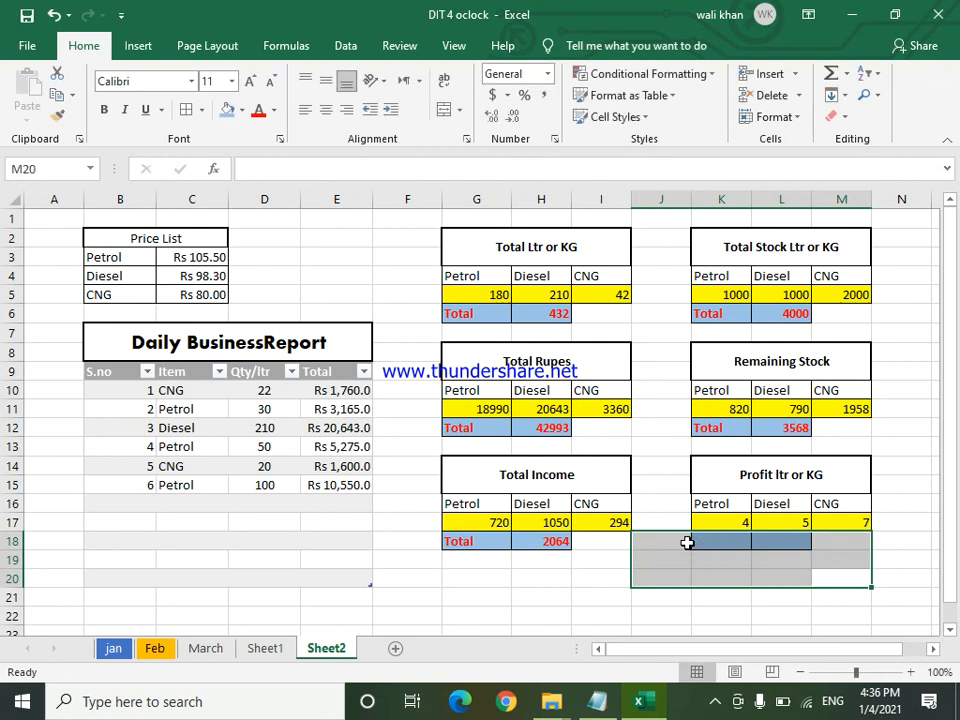
click(241, 110)
click(230, 152)
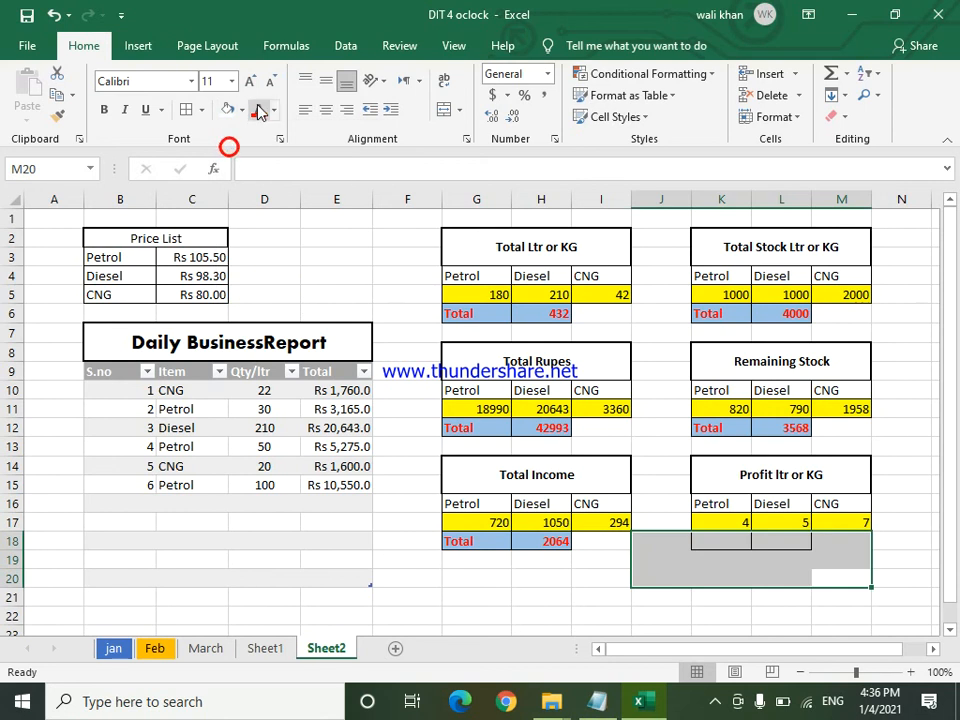
click(200, 110)
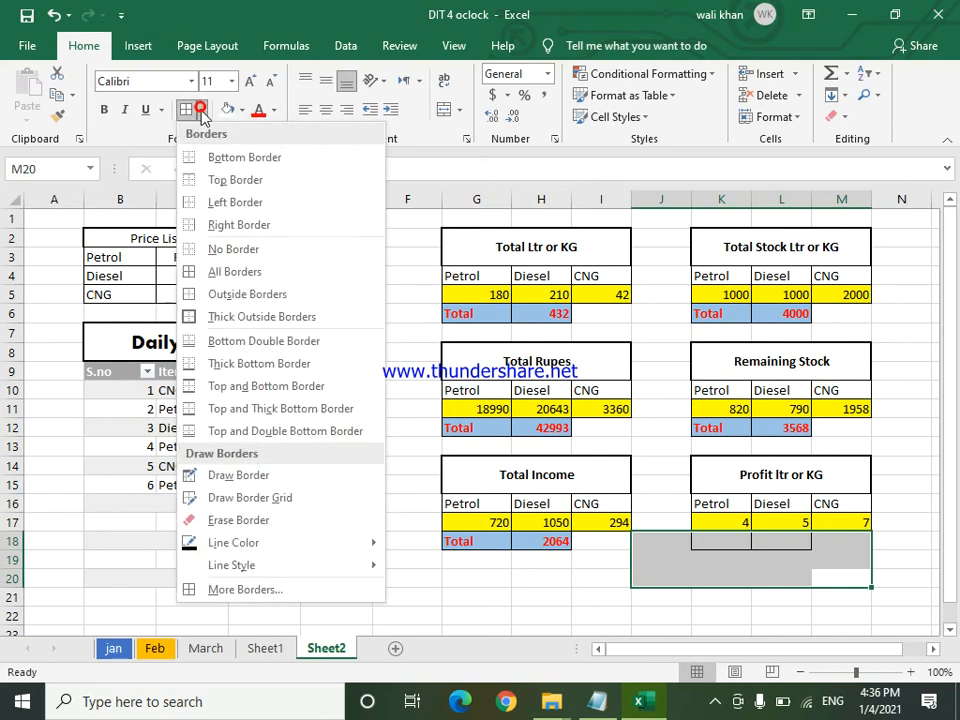
click(222, 268)
click(689, 598)
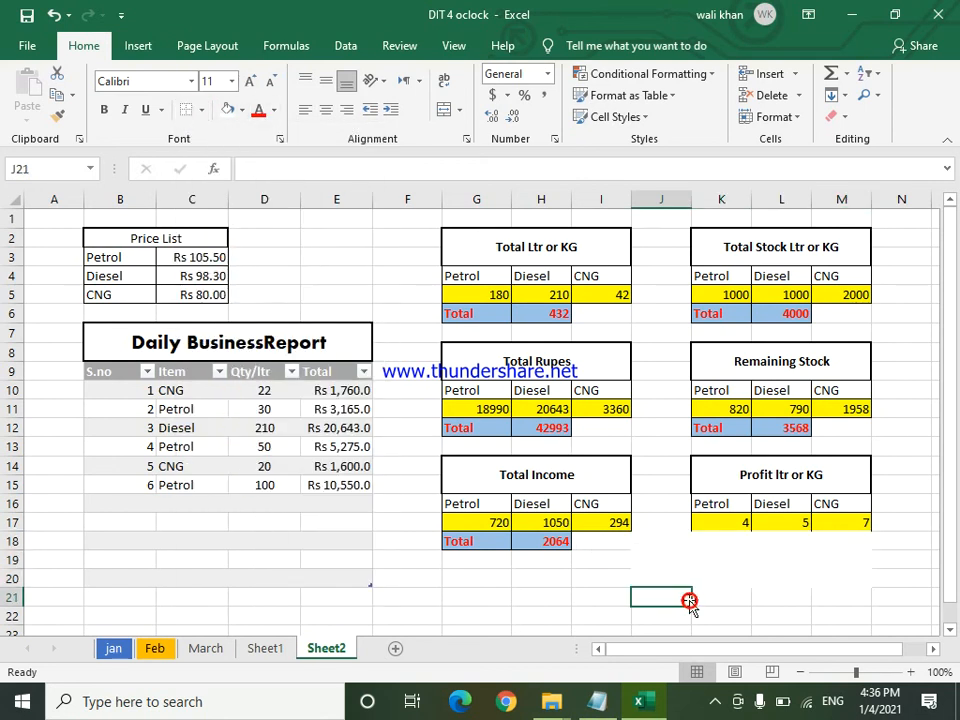
- Apply all borders to the profit values in K17:M17
drag(716, 529, 835, 521)
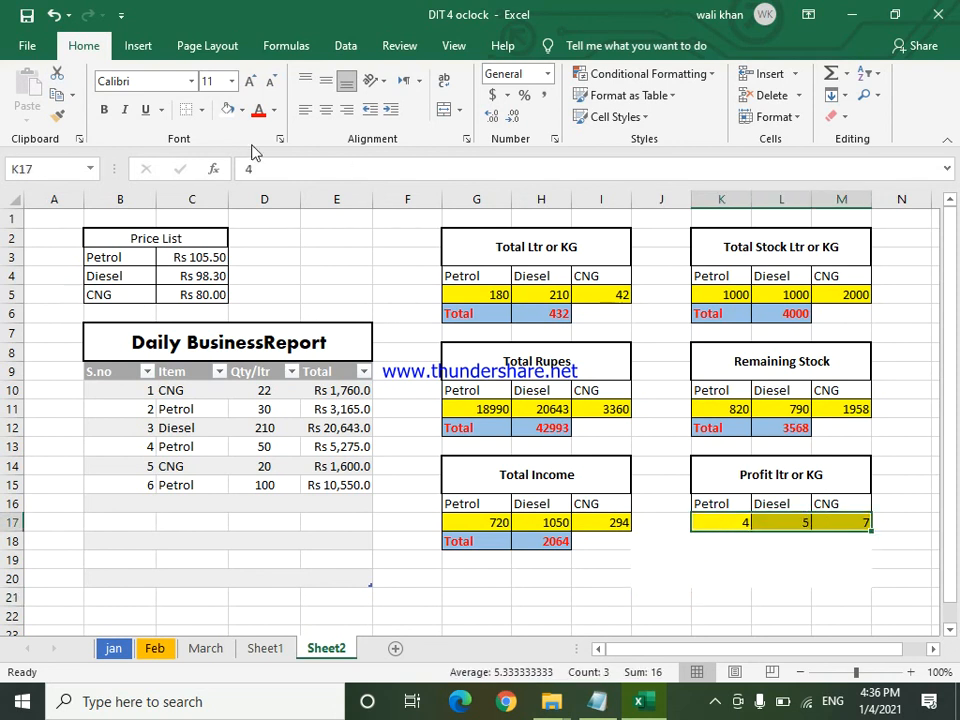
click(201, 110)
click(240, 272)
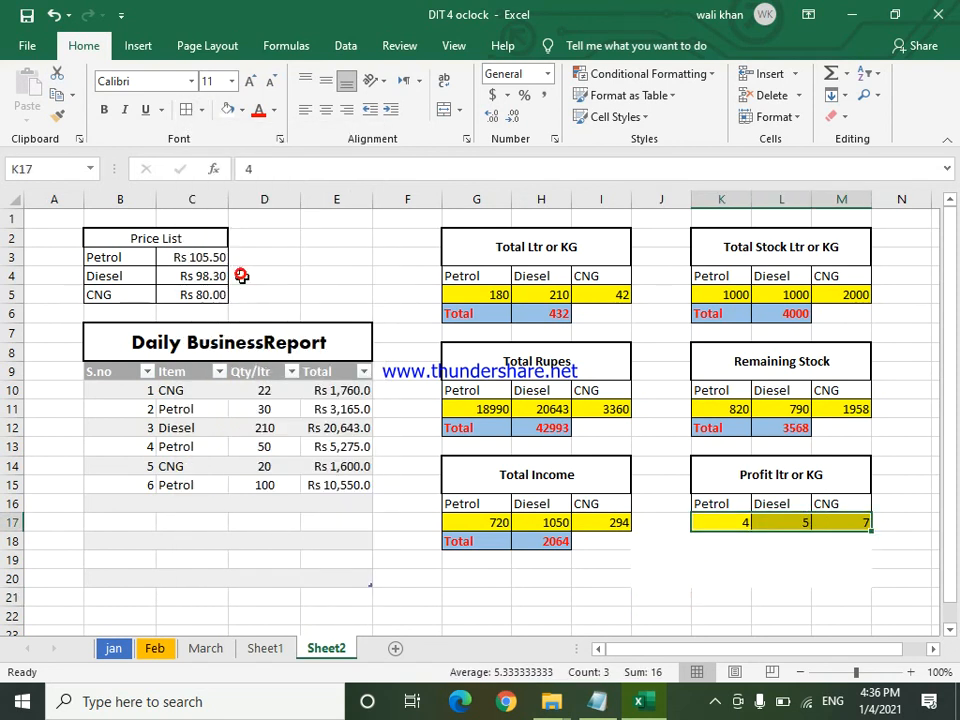
click(642, 565)
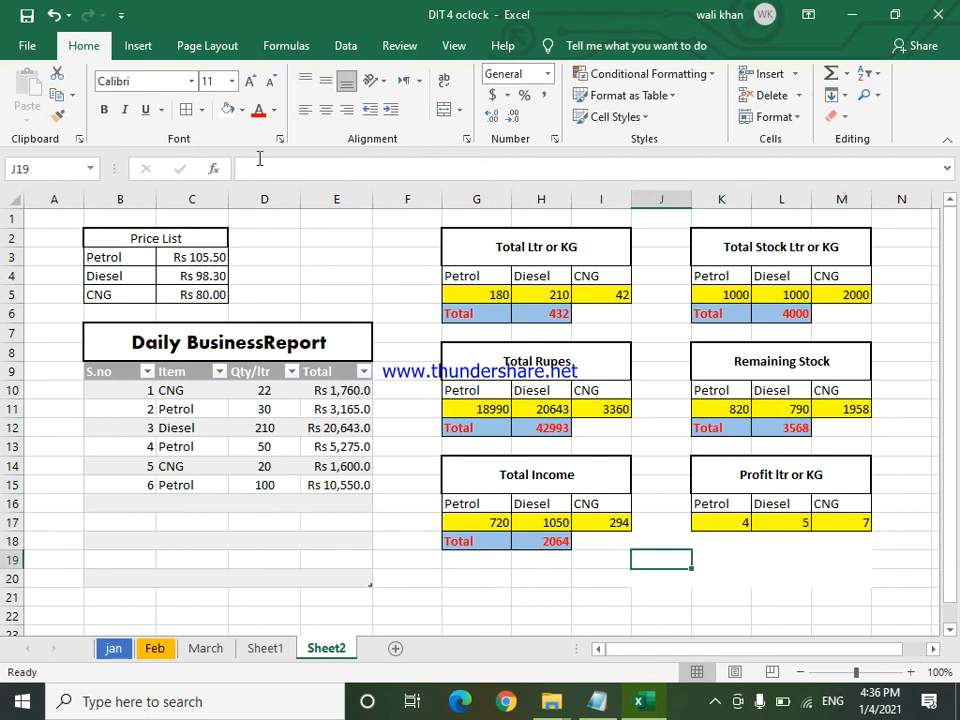
- Insert four blank rows above row 1 of the sheet
right_click(10, 220)
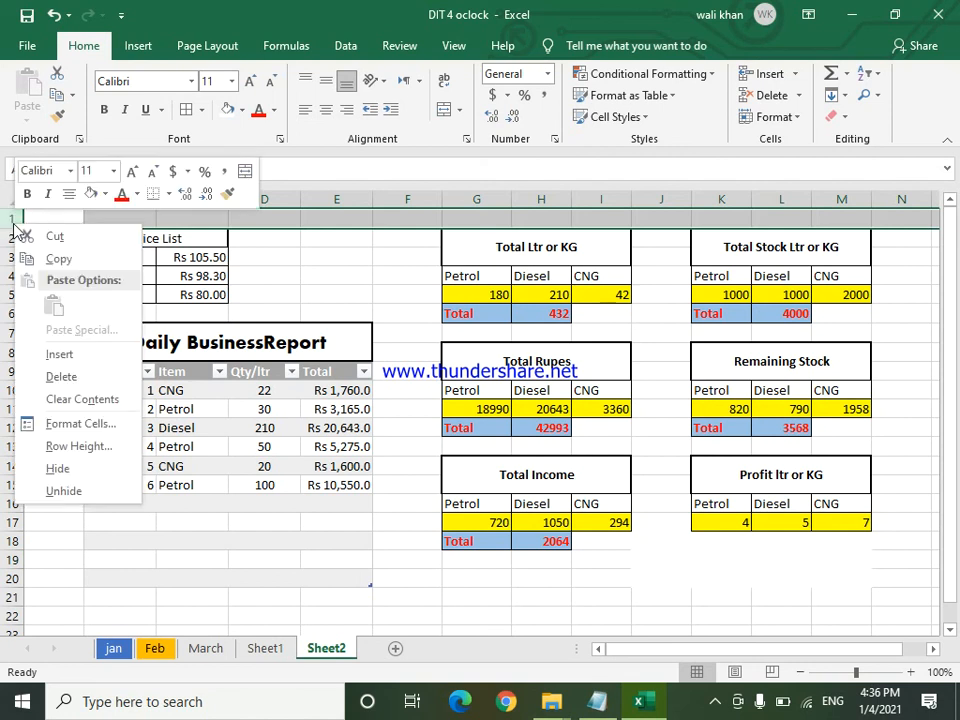
click(81, 350)
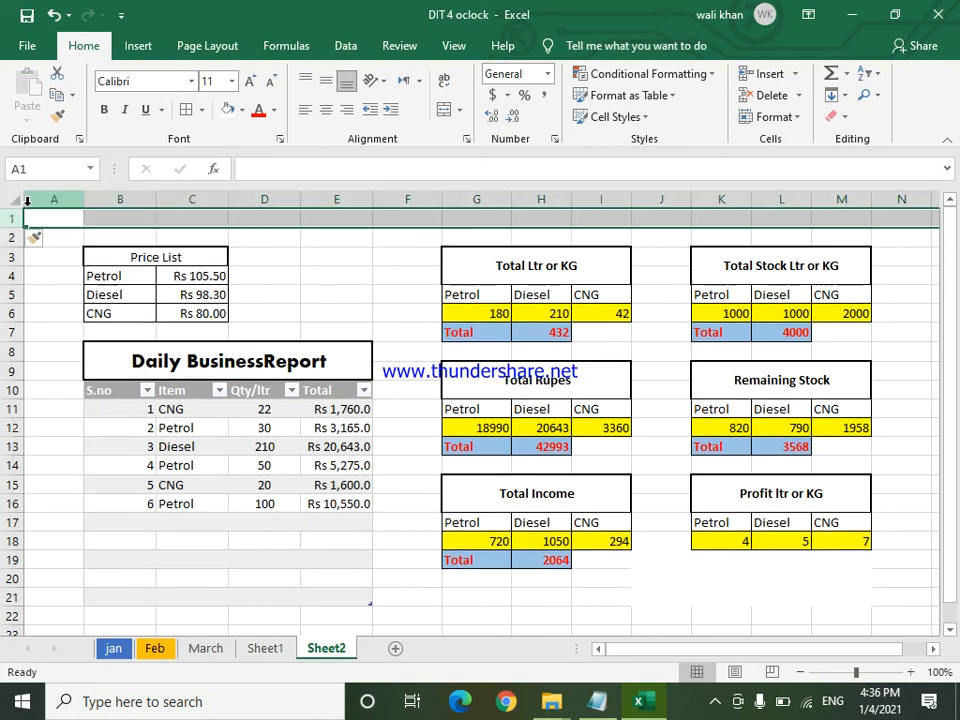
right_click(10, 222)
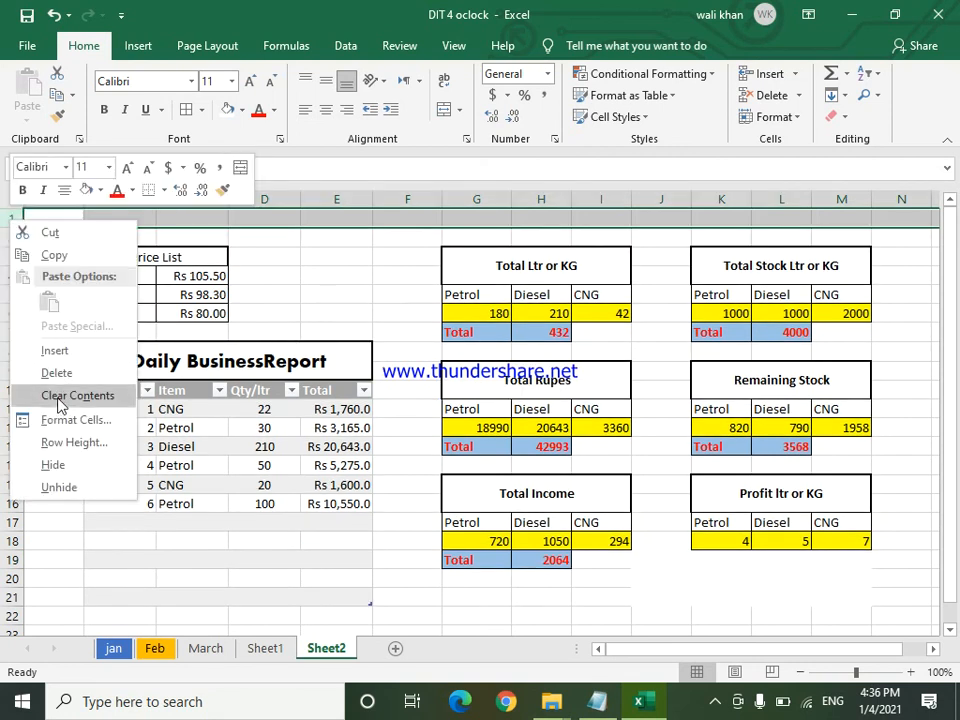
click(55, 350)
right_click(14, 223)
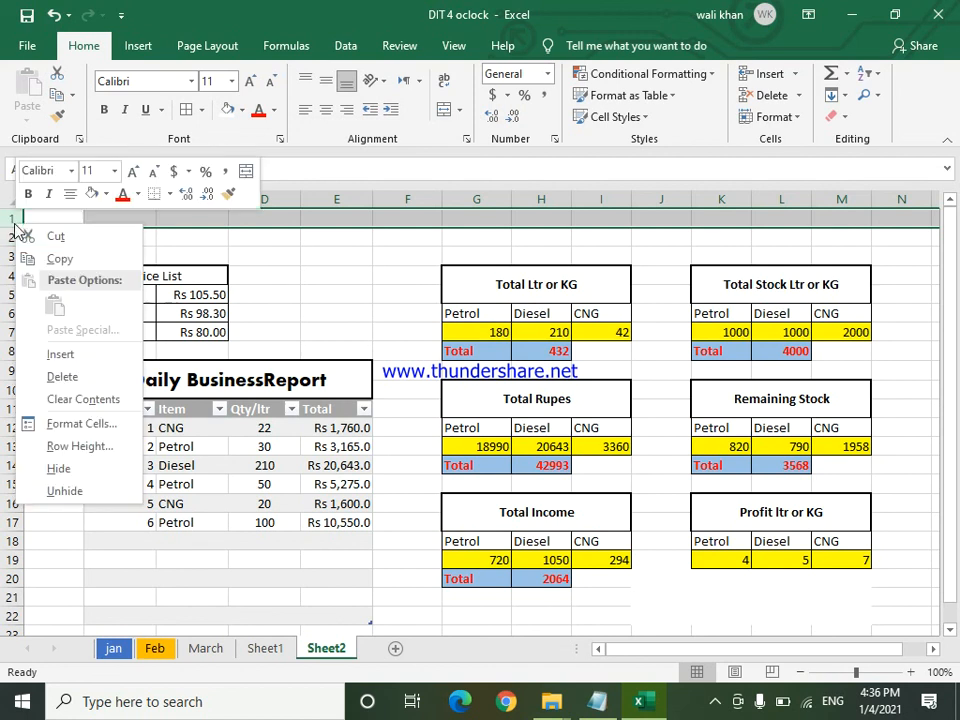
click(57, 353)
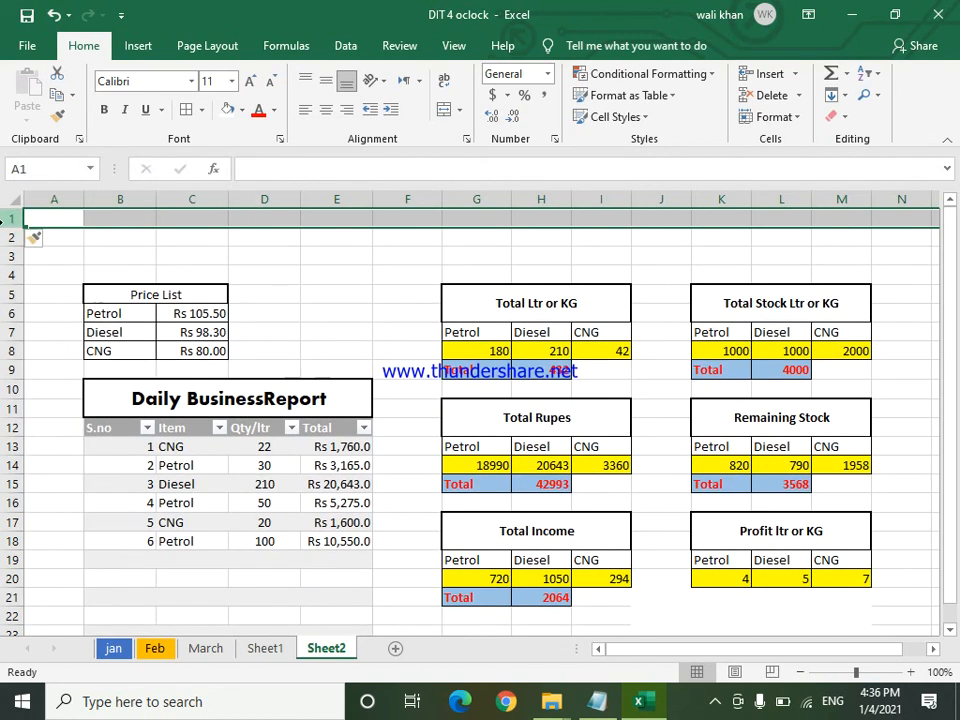
right_click(8, 223)
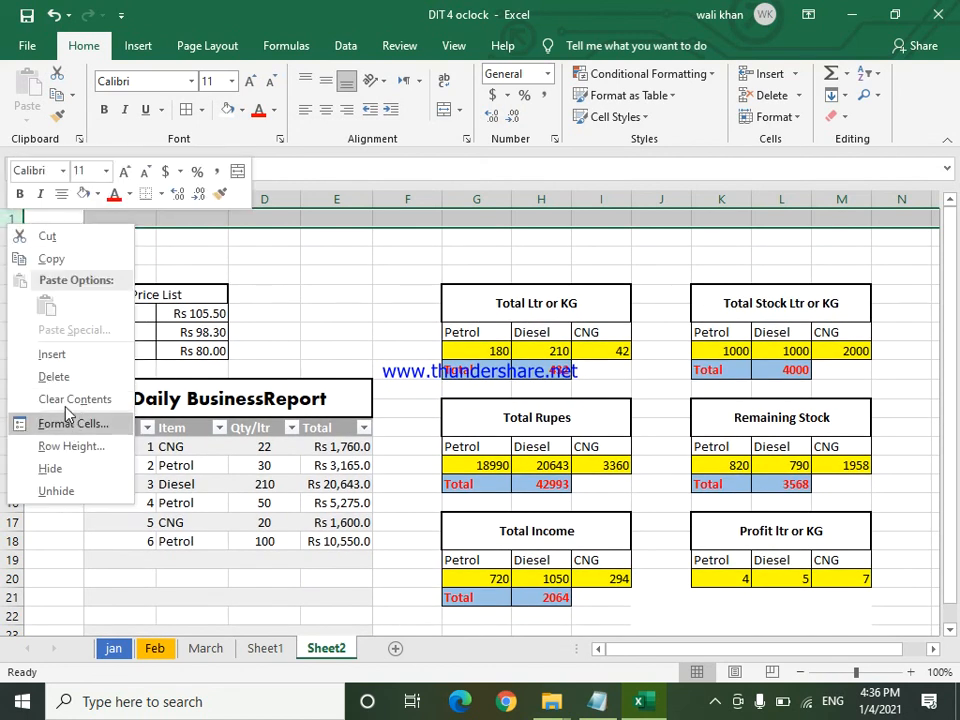
click(59, 355)
click(317, 290)
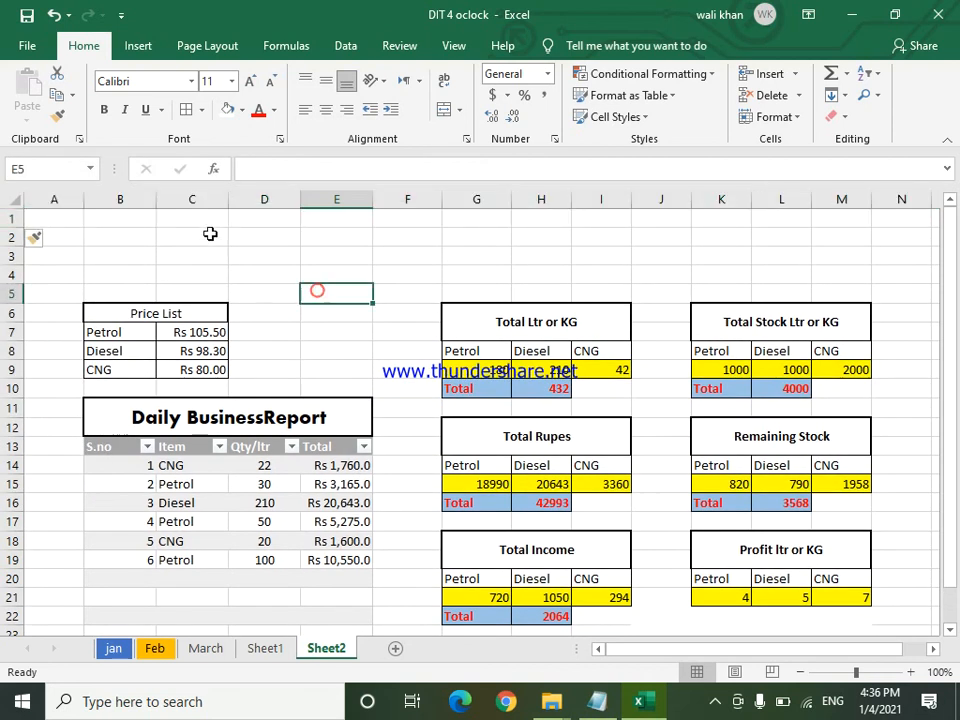
- Merge and center B1:M4 into one heading cell and give it a thick outside border
drag(120, 216, 846, 275)
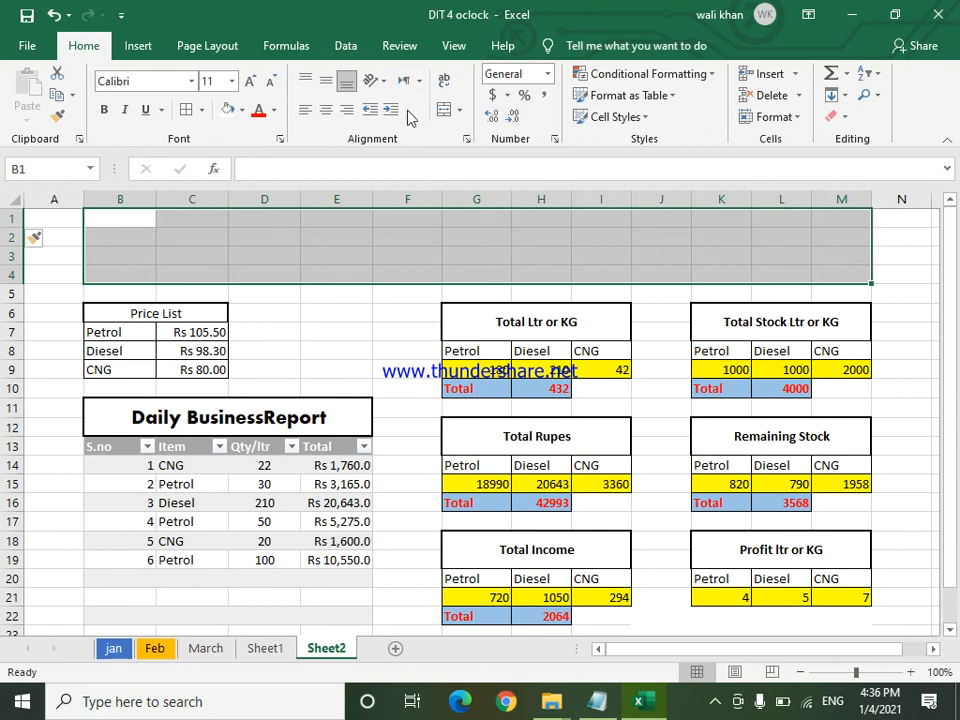
click(440, 108)
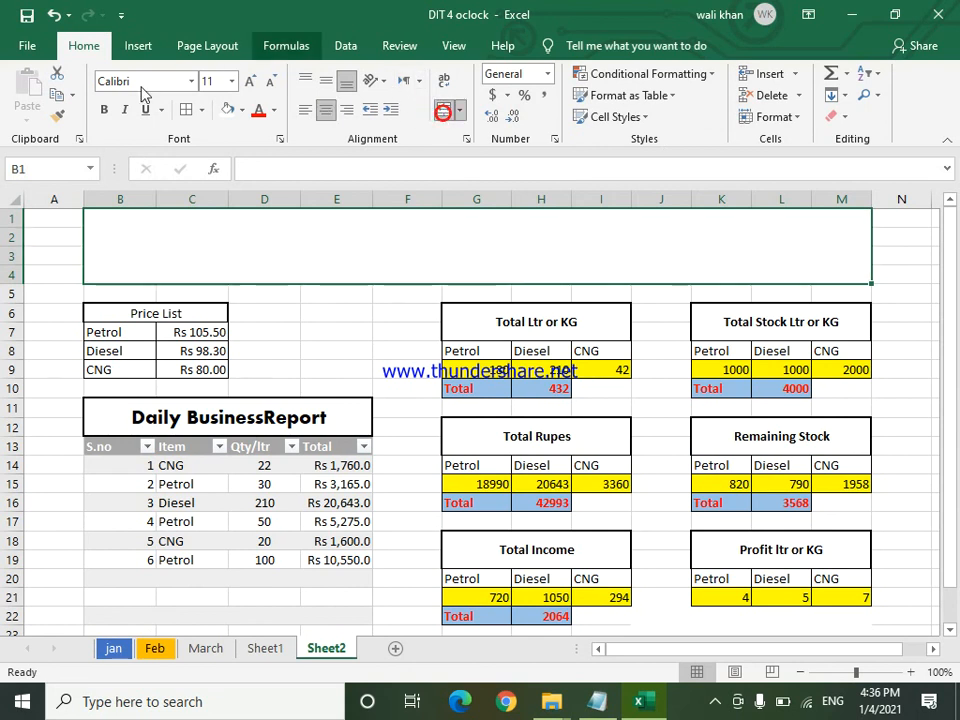
click(201, 109)
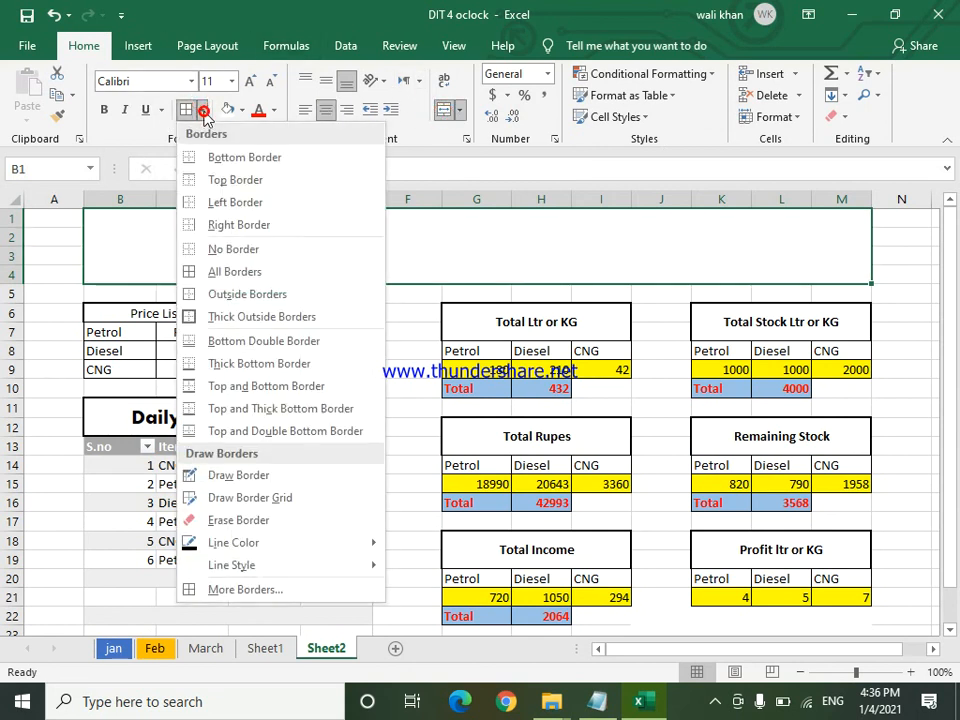
click(230, 306)
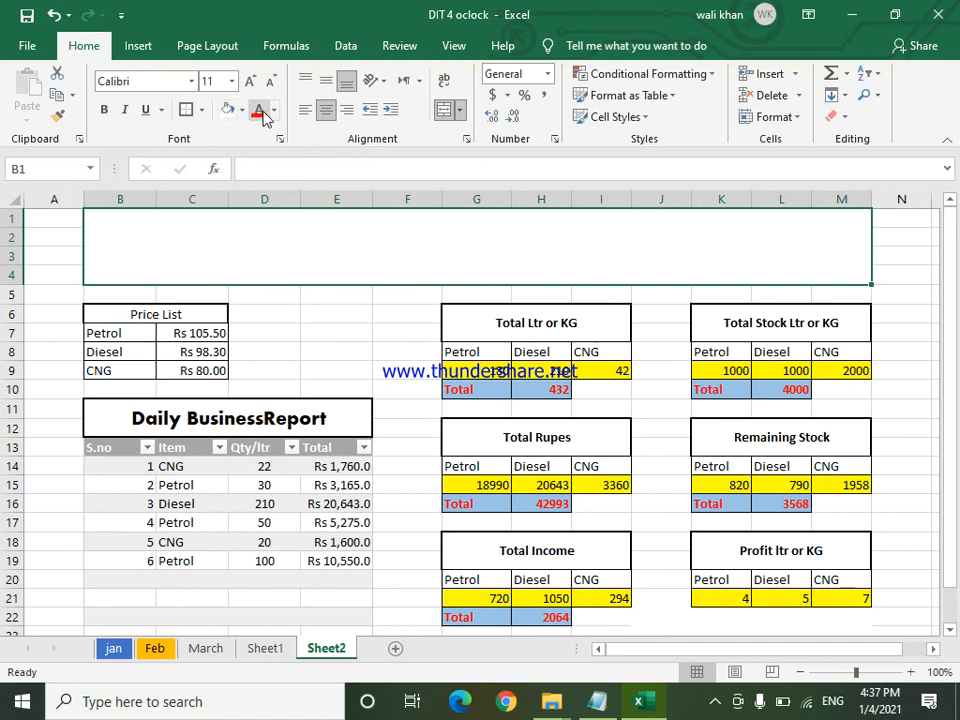
- Set the merged heading cell's font colour to theme blue and enter the title M.Khan Petrolium
click(275, 110)
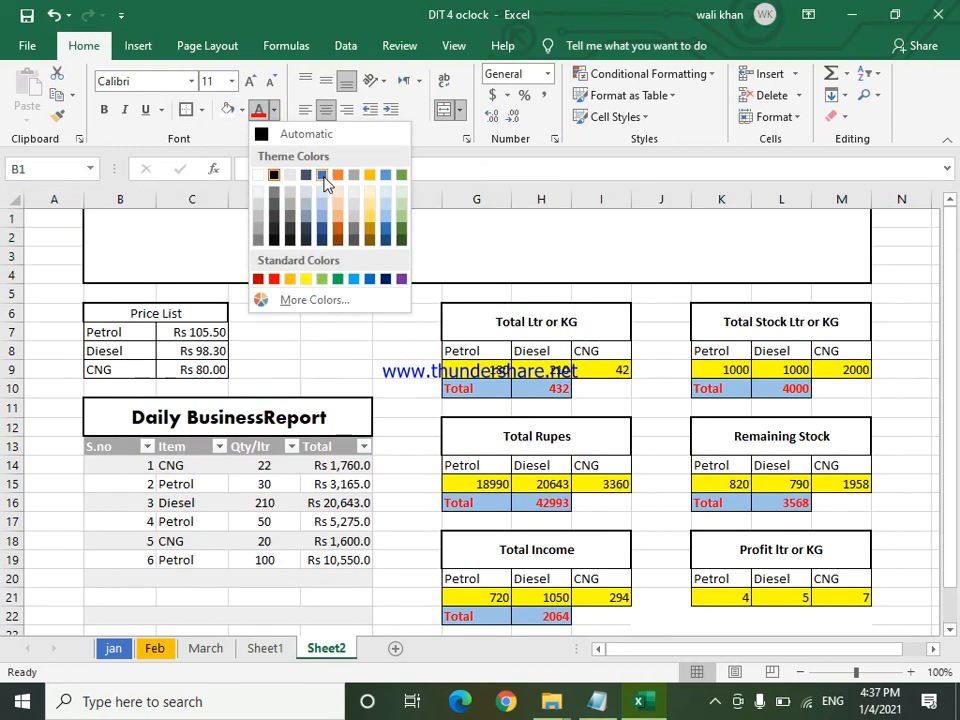
click(323, 176)
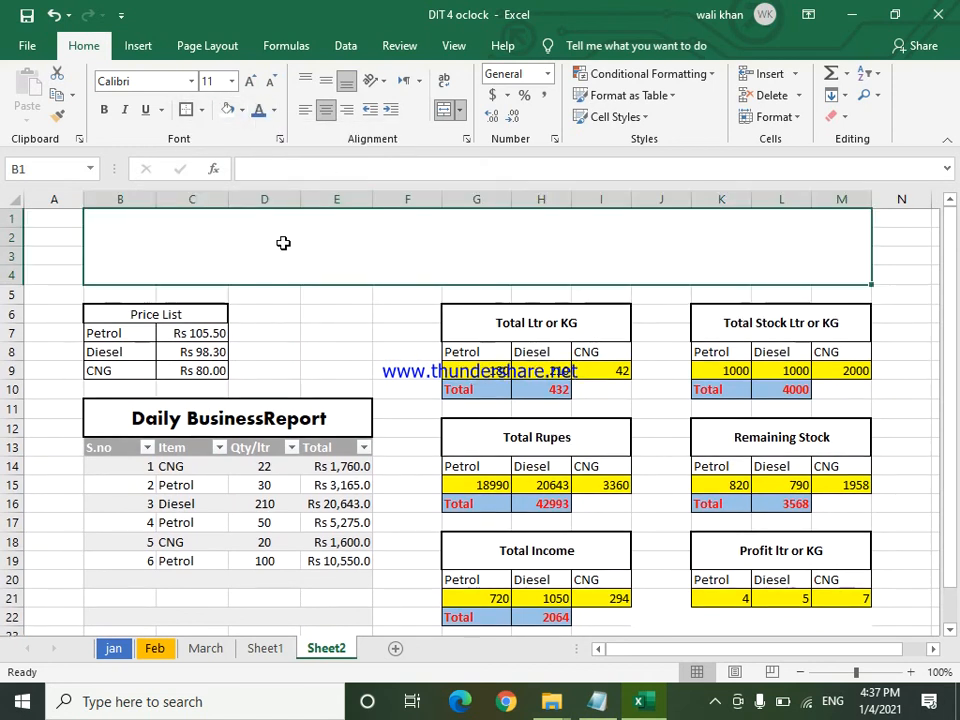
text(M)
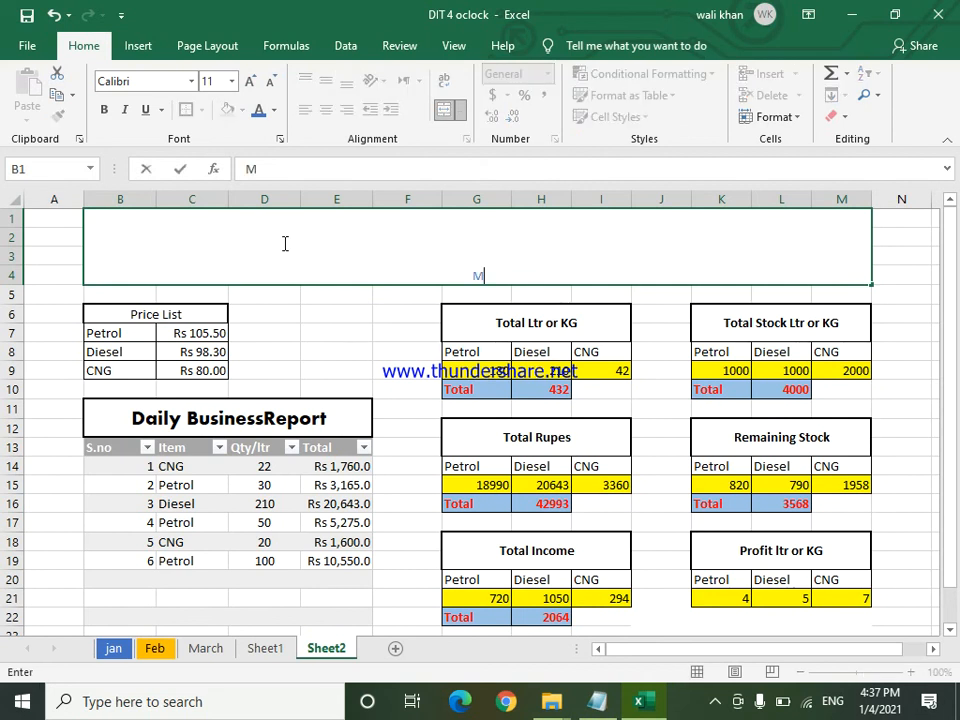
text(>KHAN)
key(BackSpace)
key(BackSpace)
key(BackSpace)
key(BackSpace)
text(Khan Petrolium)
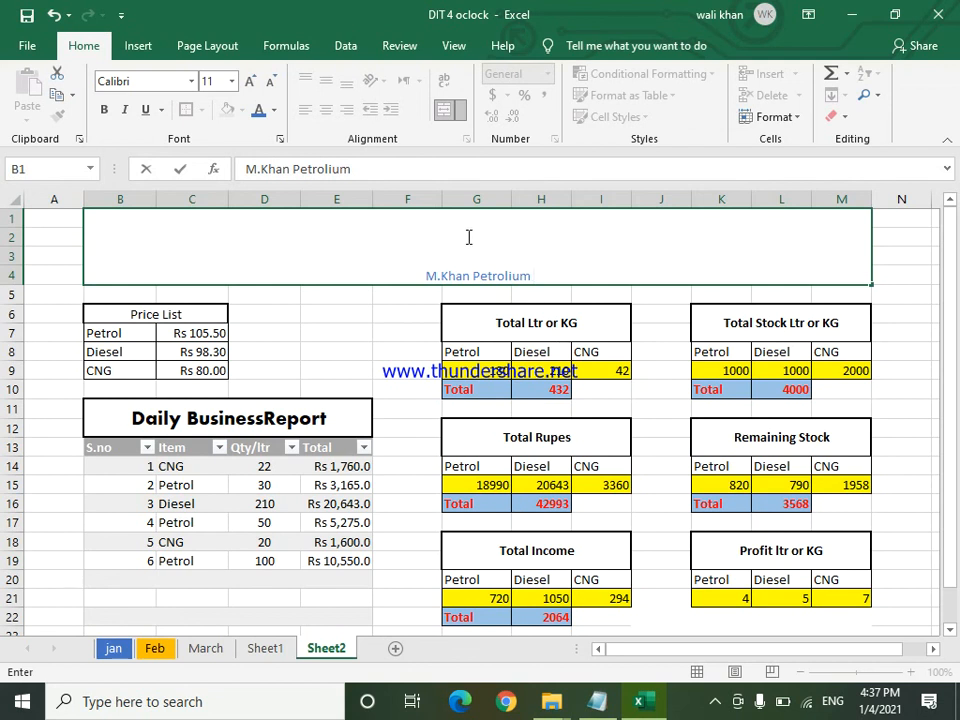
click(382, 331)
- Middle-align the M.Khan Petrolium heading vertically and enlarge its font size to 72
click(407, 242)
click(335, 83)
click(247, 80)
click(247, 80)
click(247, 80)
click(247, 80)
click(247, 80)
click(247, 80)
click(247, 80)
click(247, 80)
click(247, 80)
click(247, 80)
click(247, 80)
click(247, 80)
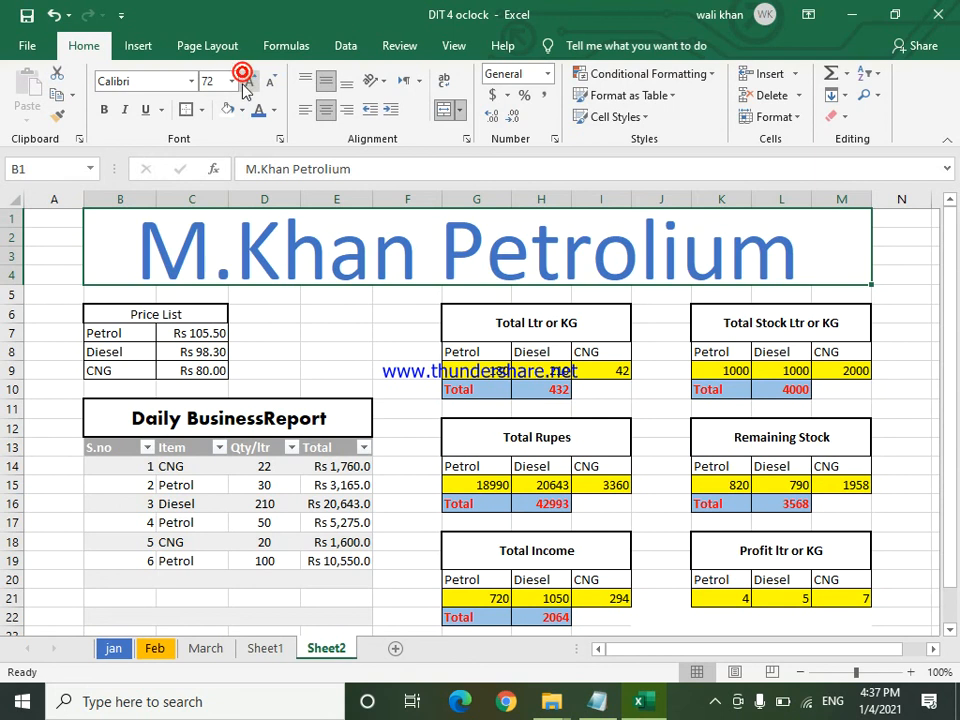
- Fill the heading banner with theme green and insert one blank row above row 1
click(242, 111)
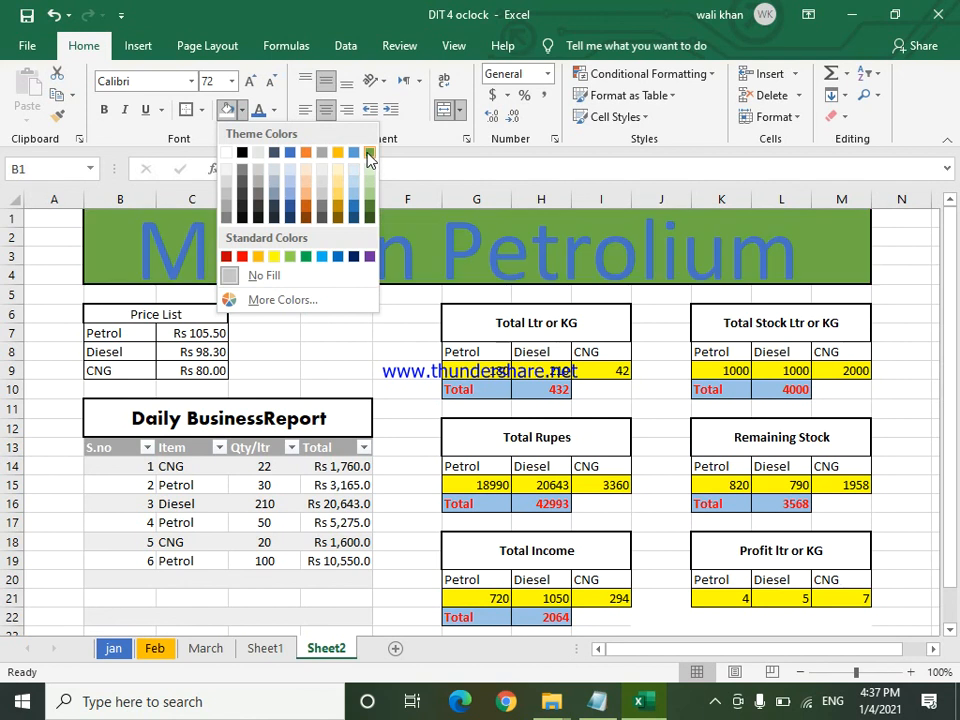
click(369, 156)
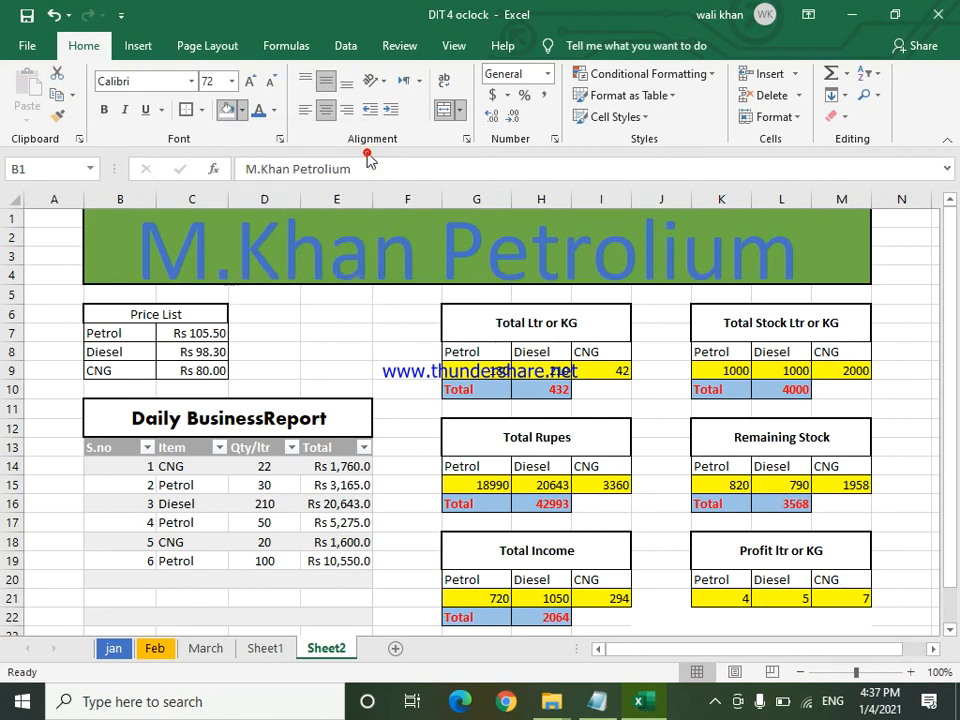
right_click(8, 216)
click(54, 345)
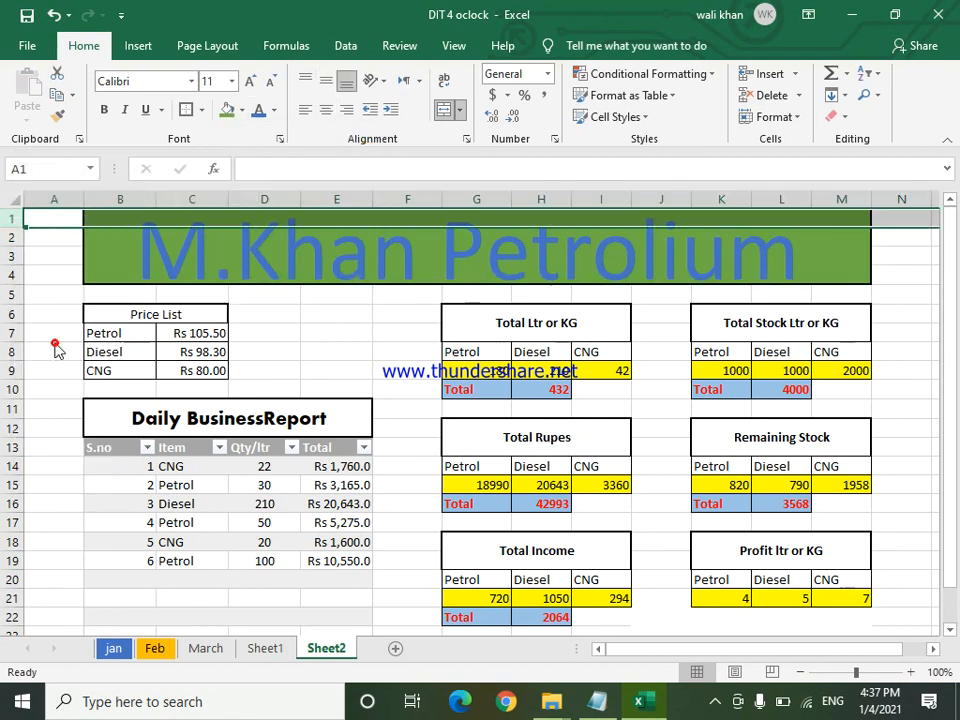
click(355, 372)
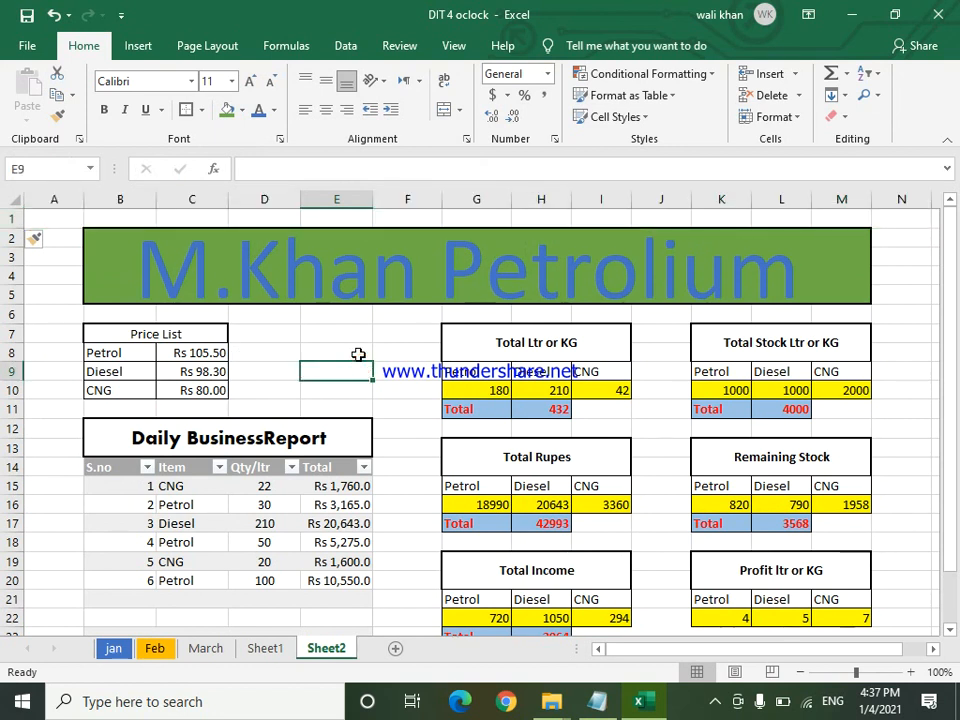
- Try top alignment on the heading banner text and return it to middle alignment
click(394, 268)
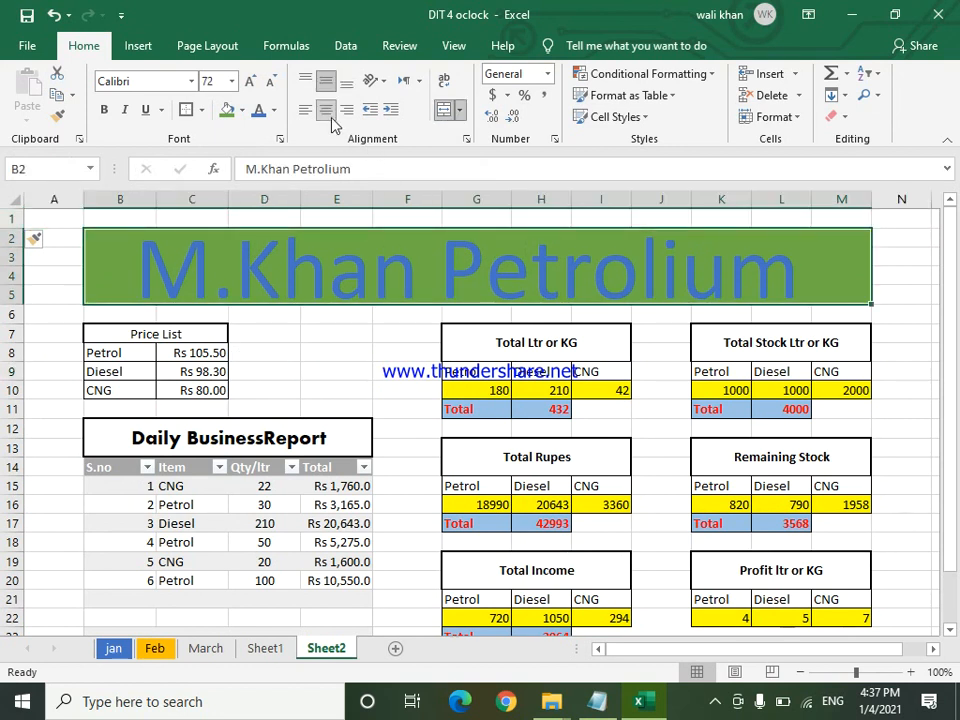
click(304, 80)
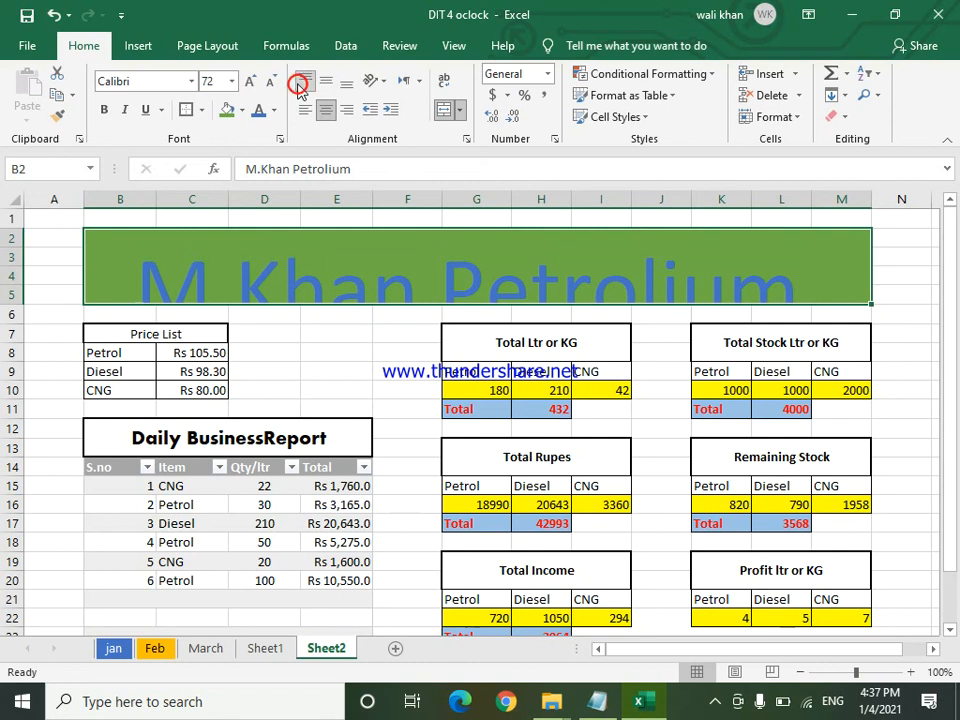
click(326, 81)
click(356, 339)
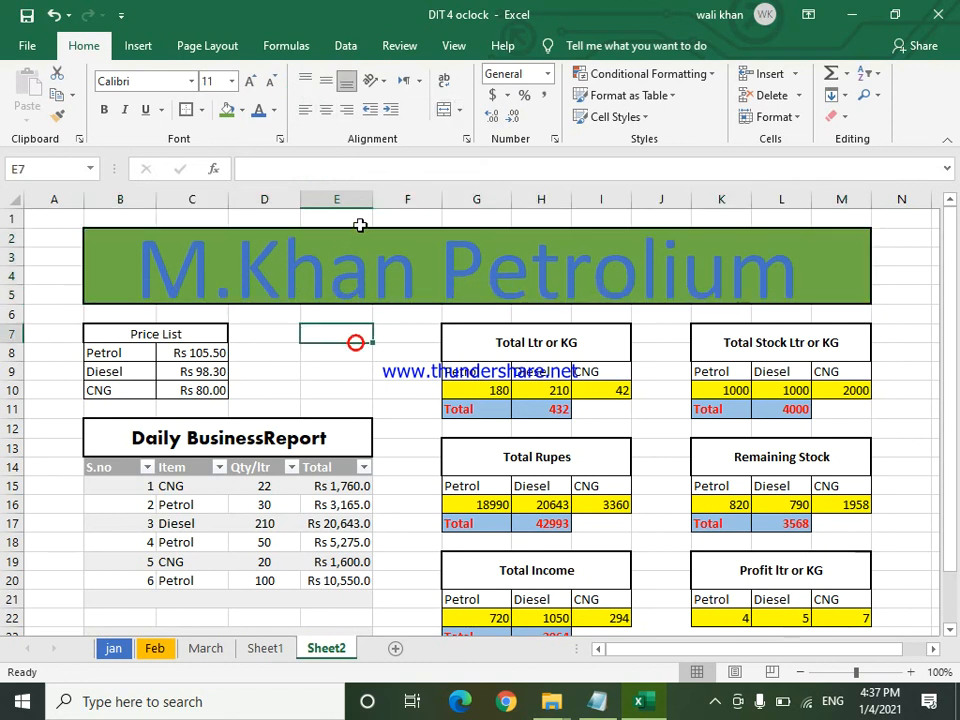
right_click(349, 198)
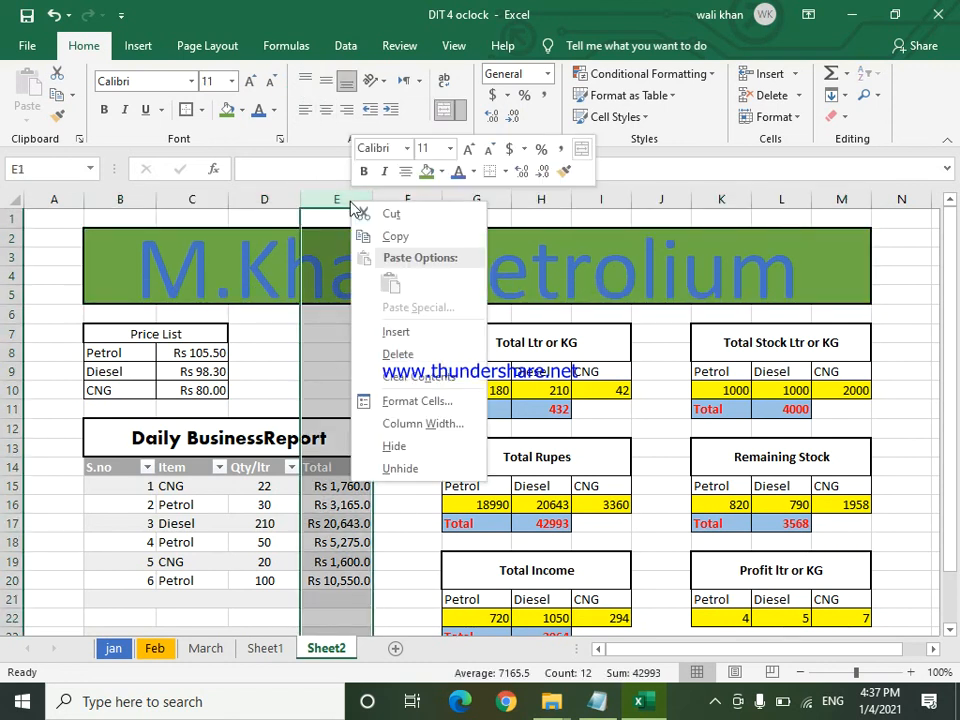
key(Escape)
click(290, 332)
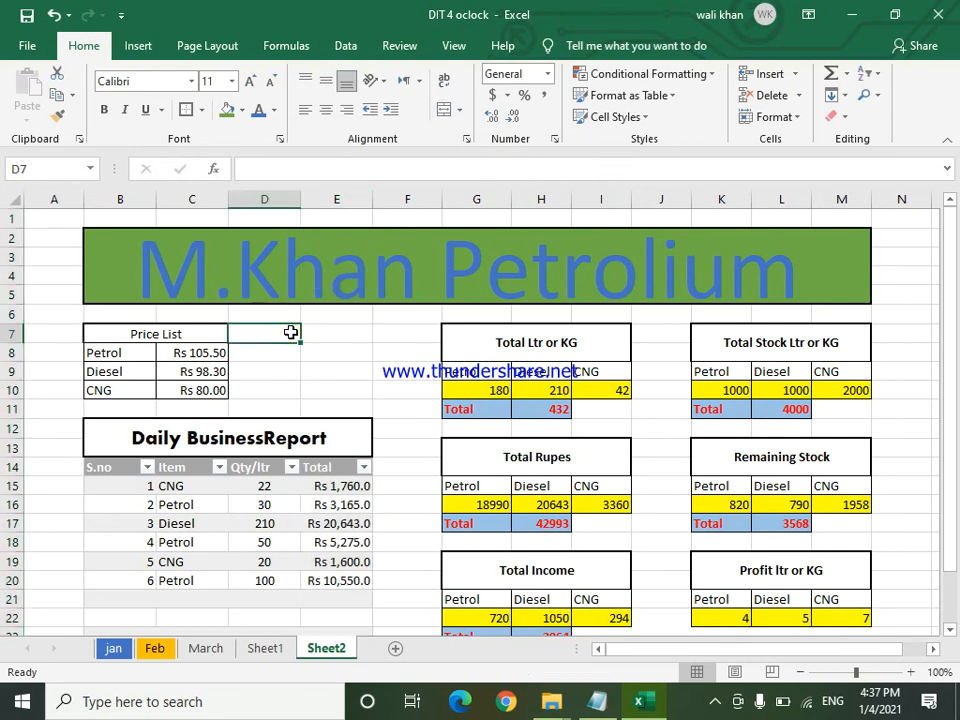
click(303, 448)
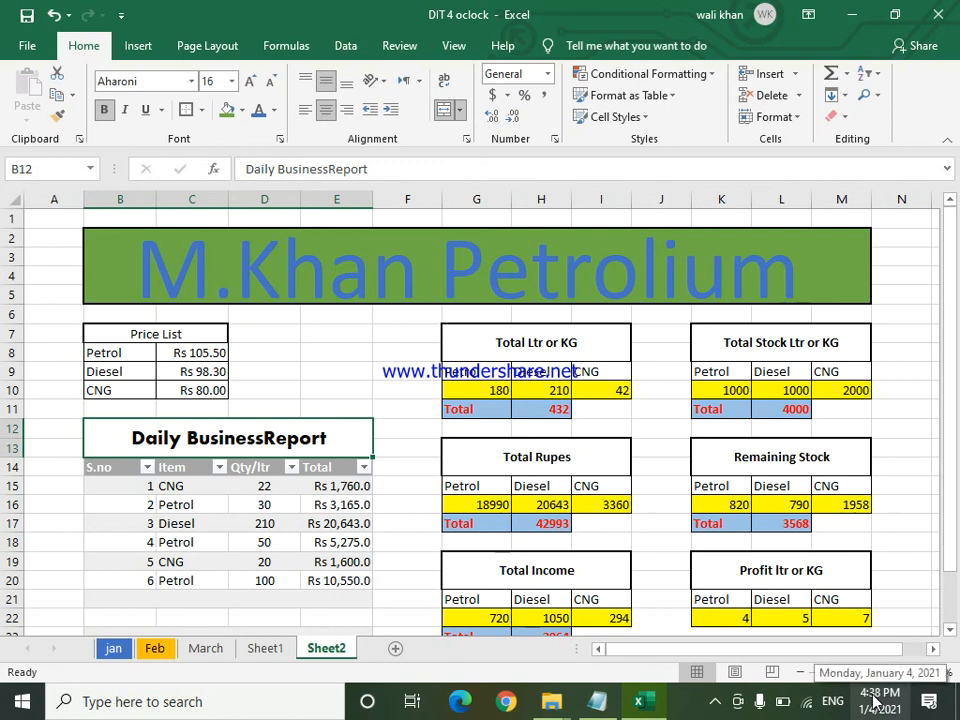
mouse_move(884, 703)
right_click(698, 715)
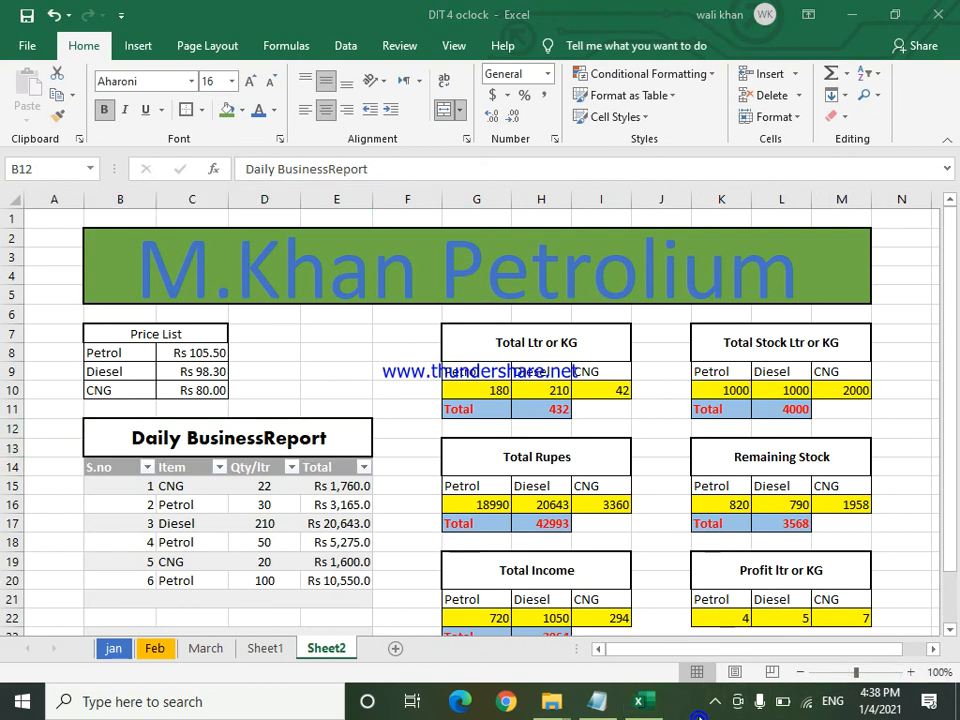
click(714, 701)
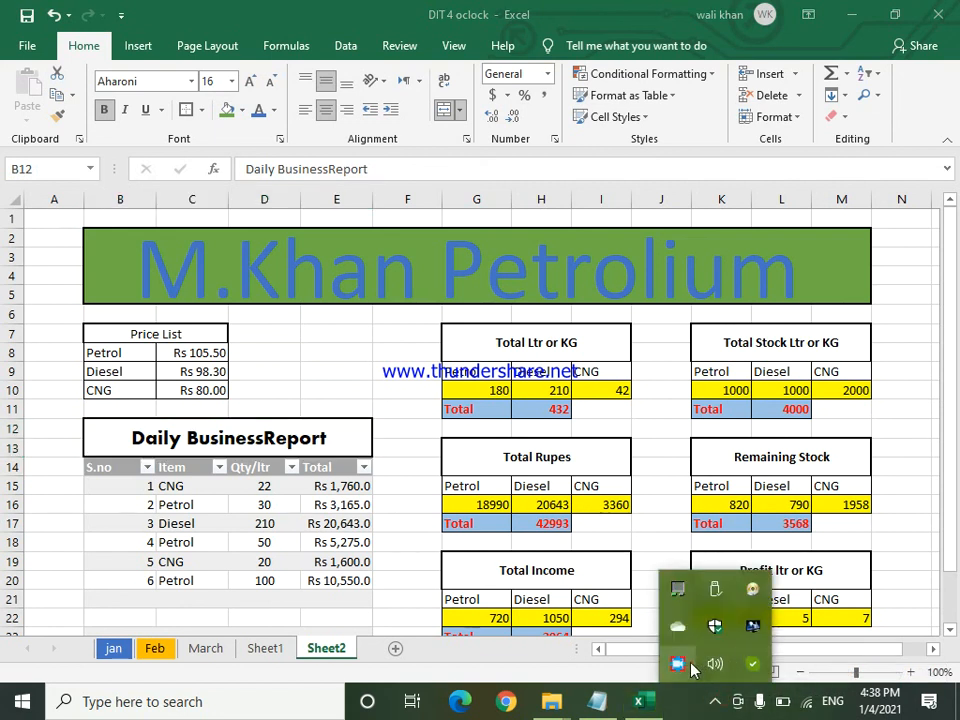